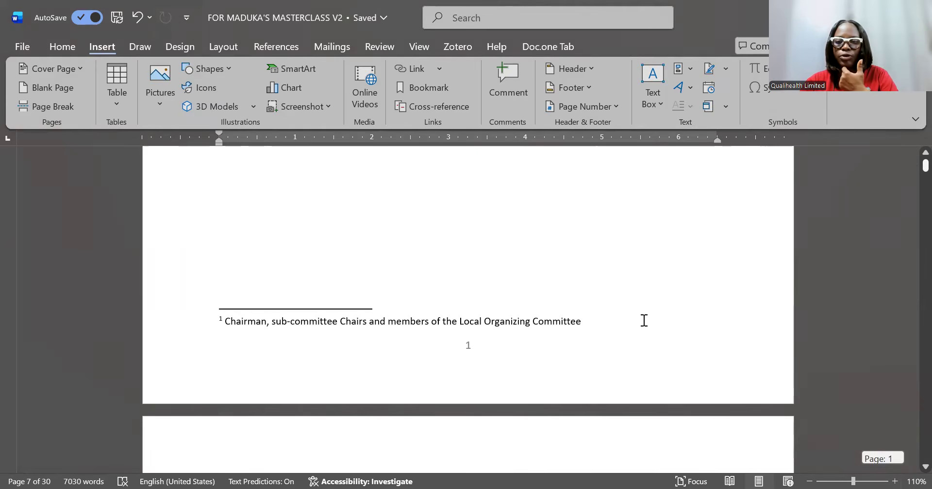
- Review the report's cover page from the title down to the author list, signature lines and footnote
{"action": "scroll", "coordinate": [643, 318], "scroll_direction": "up", "scroll_amount": 15}
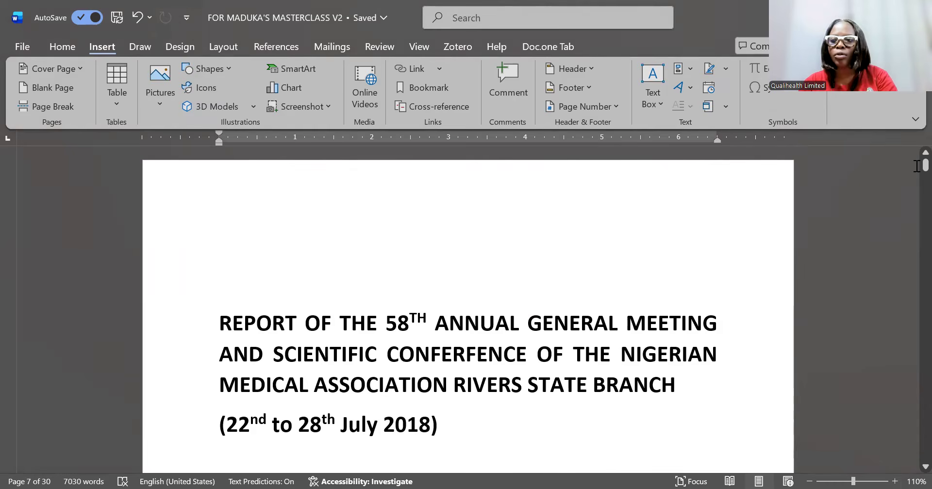
{"action": "left_click", "coordinate": [539, 309]}
{"action": "key", "text": "Down"}
{"action": "key", "text": "Down"}
{"action": "key", "text": "Down"}
{"action": "key", "text": "Down"}
{"action": "key", "text": "Down"}
{"action": "key", "text": "Down"}
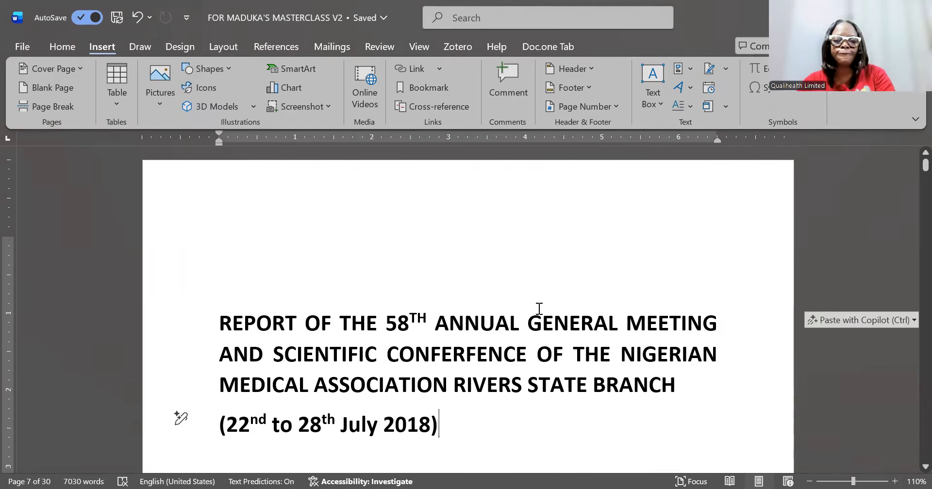
{"action": "key", "text": "Down"}
{"action": "key", "text": "Down"}
{"action": "key", "text": "Down"}
{"action": "key", "text": "Down"}
{"action": "key", "text": "Down"}
{"action": "key", "text": "Down"}
{"action": "key", "text": "Down"}
{"action": "key", "text": "Down"}
{"action": "key", "text": "Down"}
{"action": "key", "text": "Down"}
{"action": "key", "text": "Down"}
{"action": "key", "text": "Down"}
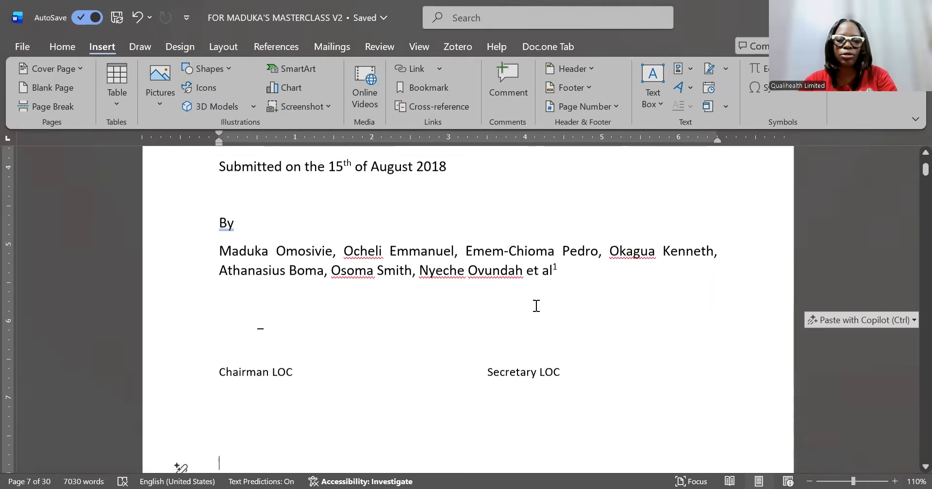
{"action": "scroll", "coordinate": [533, 308], "scroll_direction": "down", "scroll_amount": 5}
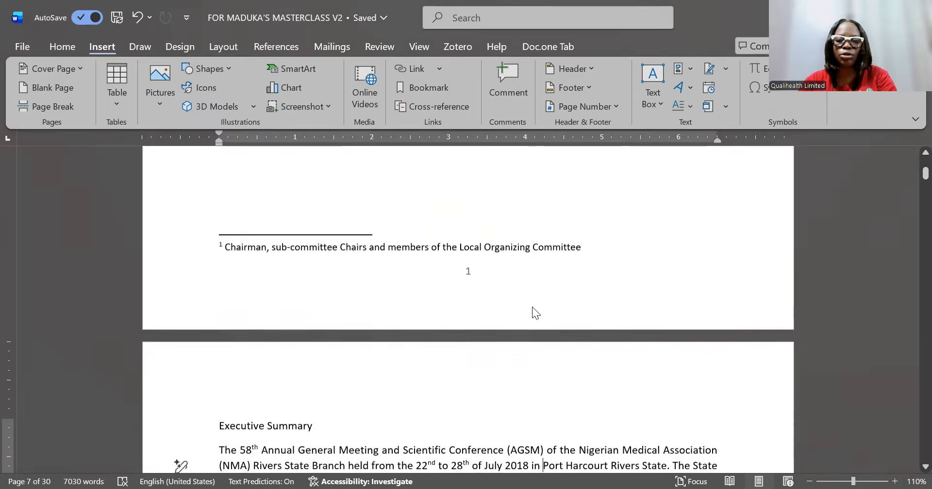
- Examine the Executive Summary heading and its opening paragraph, including how the section starts after the cover page
{"action": "key", "text": "Down"}
{"action": "key", "text": "Down"}
{"action": "key", "text": "Down"}
{"action": "key", "text": "Down"}
{"action": "key", "text": "Down"}
{"action": "key", "text": "Down"}
{"action": "key", "text": "Down"}
{"action": "key", "text": "Down"}
{"action": "key", "text": "Down"}
{"action": "key", "text": "Down"}
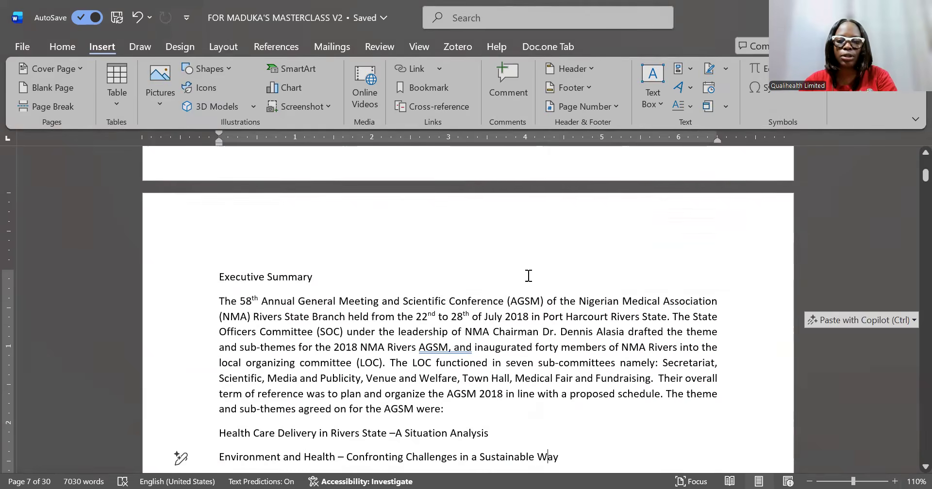
{"action": "key", "text": "Up"}
{"action": "key", "text": "Up"}
{"action": "key", "text": "Up"}
{"action": "key", "text": "Up"}
{"action": "key", "text": "Up"}
{"action": "key", "text": "Up"}
{"action": "key", "text": "Up"}
{"action": "key", "text": "Up"}
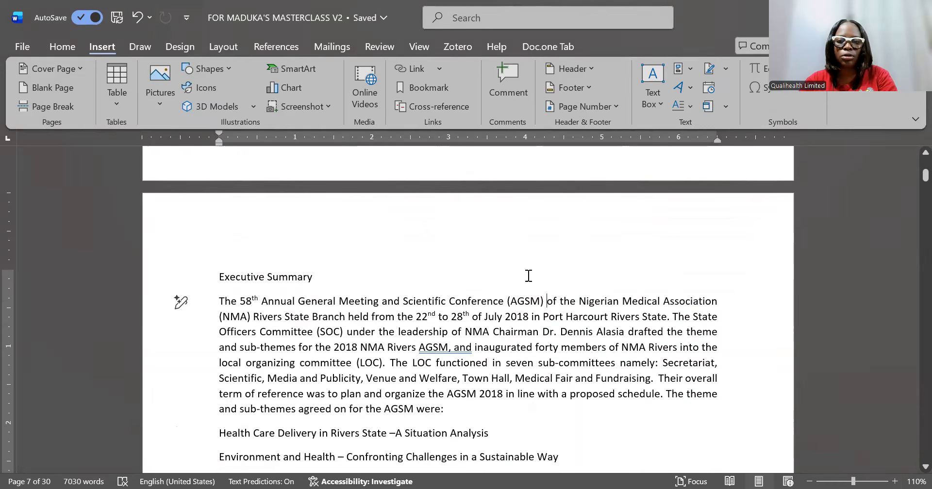
{"action": "key", "text": "Up"}
{"action": "key", "text": "Up"}
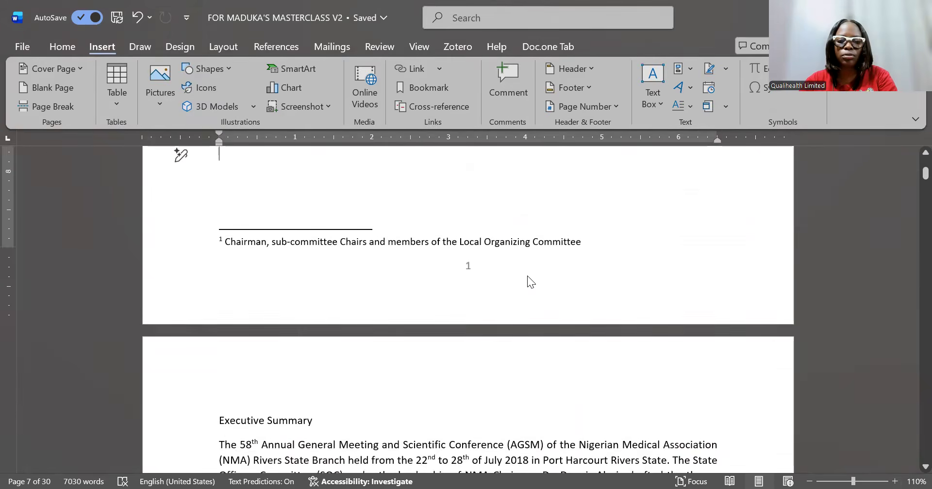
{"action": "key", "text": "Up"}
{"action": "key", "text": "Down"}
{"action": "key", "text": "Down"}
{"action": "key", "text": "Down"}
{"action": "key", "text": "Down"}
{"action": "key", "text": "Down"}
{"action": "key", "text": "Down"}
{"action": "key", "text": "Down"}
{"action": "key", "text": "Down"}
{"action": "key", "text": "Down"}
{"action": "key", "text": "Down"}
{"action": "key", "text": "Down"}
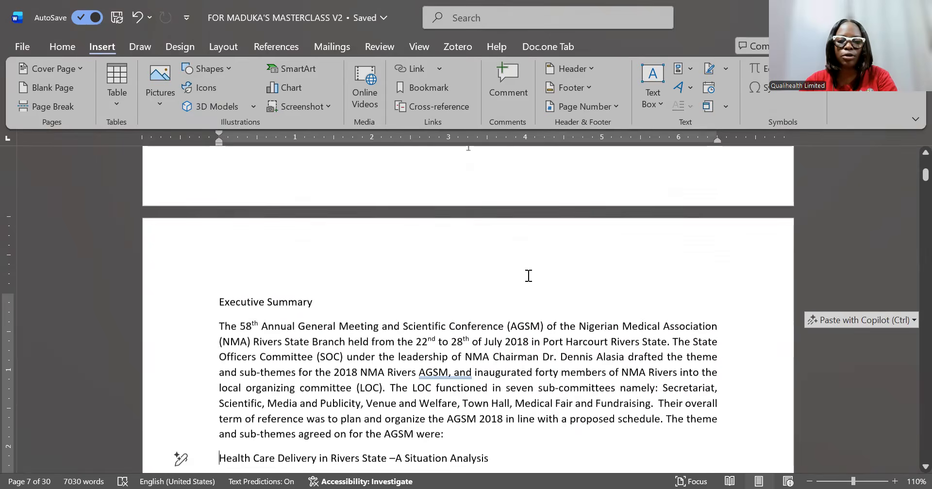
- Look through the rest of the Executive Summary, covering the sub-themes, activities, innovations, spending and recommendations
{"action": "key", "text": "Down"}
{"action": "key", "text": "Down"}
{"action": "key", "text": "Down"}
{"action": "key", "text": "Down"}
{"action": "key", "text": "Down"}
{"action": "key", "text": "Down"}
{"action": "key", "text": "Down"}
{"action": "key", "text": "Down"}
{"action": "key", "text": "Down"}
{"action": "key", "text": "Down"}
{"action": "key", "text": "Down"}
{"action": "key", "text": "Down"}
{"action": "key", "text": "Down"}
{"action": "key", "text": "Down"}
{"action": "key", "text": "Down"}
{"action": "key", "text": "Down"}
{"action": "key", "text": "Down"}
{"action": "key", "text": "Down"}
{"action": "key", "text": "Down"}
{"action": "key", "text": "Down"}
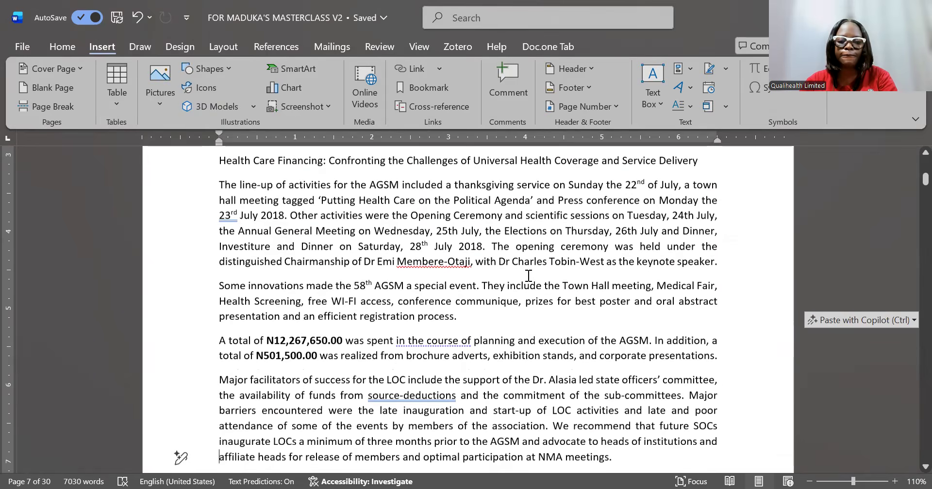
- Examine the Background/Rationale section and its terms of reference down to the Approach and Methodology heading
{"action": "key", "text": "Down"}
{"action": "key", "text": "Down"}
{"action": "key", "text": "Down"}
{"action": "key", "text": "Down"}
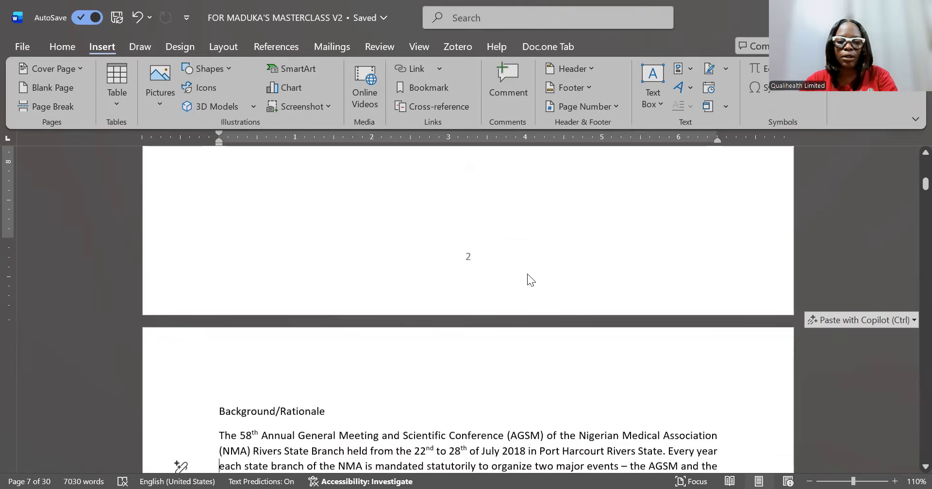
{"action": "key", "text": "Down"}
{"action": "key", "text": "Down"}
{"action": "key", "text": "Down"}
{"action": "key", "text": "Down"}
{"action": "key", "text": "Down"}
{"action": "key", "text": "Down"}
{"action": "key", "text": "Down"}
{"action": "key", "text": "Down"}
{"action": "key", "text": "Down"}
{"action": "key", "text": "Down"}
{"action": "key", "text": "Down"}
{"action": "key", "text": "Down"}
{"action": "key", "text": "Down"}
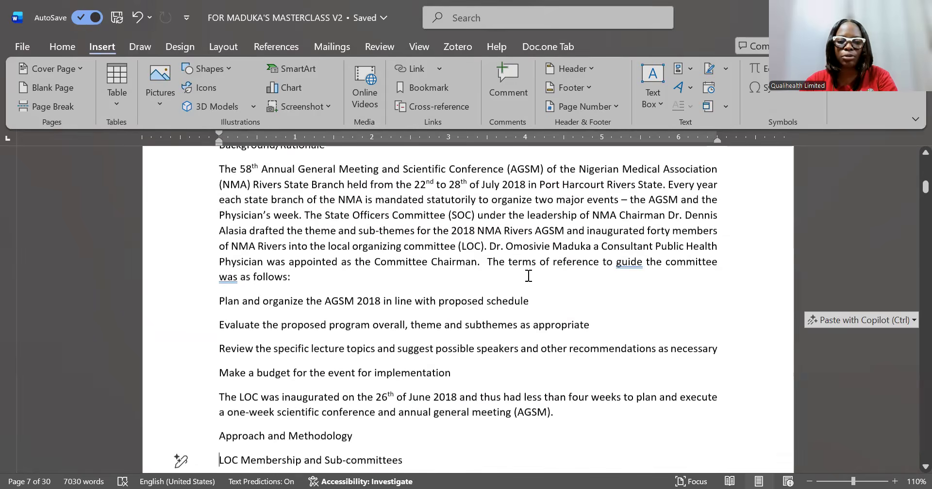
- Look through the LOC Membership and Sub-committees list and the LOC Modus Operandi section
{"action": "key", "text": "Down"}
{"action": "key", "text": "Down"}
{"action": "key", "text": "Down"}
{"action": "key", "text": "Down"}
{"action": "key", "text": "Down"}
{"action": "key", "text": "Down"}
{"action": "key", "text": "Down"}
{"action": "key", "text": "Down"}
{"action": "key", "text": "Down"}
{"action": "key", "text": "Down"}
{"action": "key", "text": "Down"}
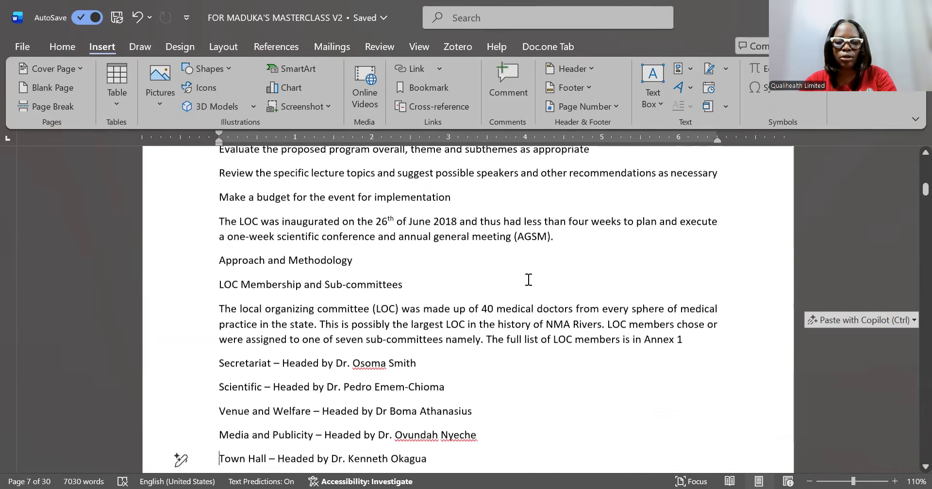
{"action": "key", "text": "Down"}
{"action": "key", "text": "Down"}
{"action": "key", "text": "Down"}
{"action": "key", "text": "Down"}
{"action": "key", "text": "Down"}
{"action": "key", "text": "Down"}
{"action": "key", "text": "Down"}
{"action": "key", "text": "Down"}
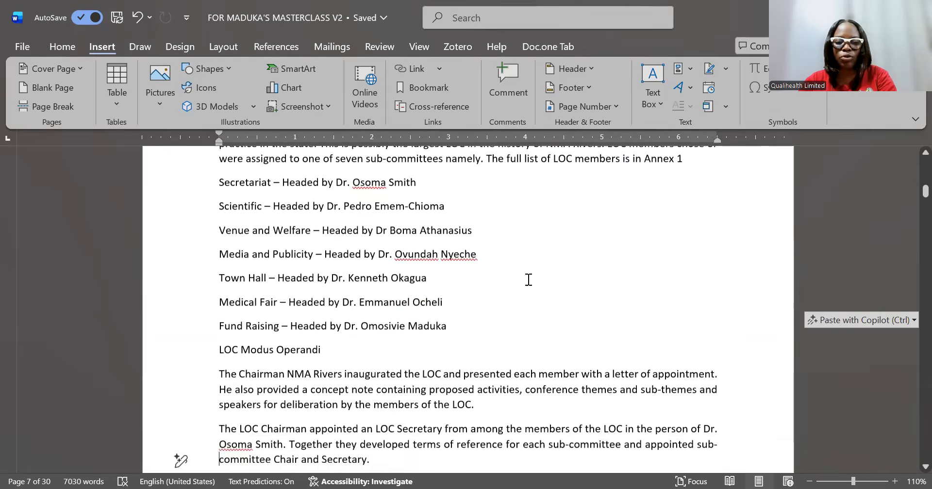
- Review page 4 with the first LOC meeting's outcomes and the picture preceding the AGSM Activities section
{"action": "key", "text": "Down"}
{"action": "key", "text": "Down"}
{"action": "key", "text": "Down"}
{"action": "key", "text": "Down"}
{"action": "key", "text": "Down"}
{"action": "key", "text": "Down"}
{"action": "key", "text": "Down"}
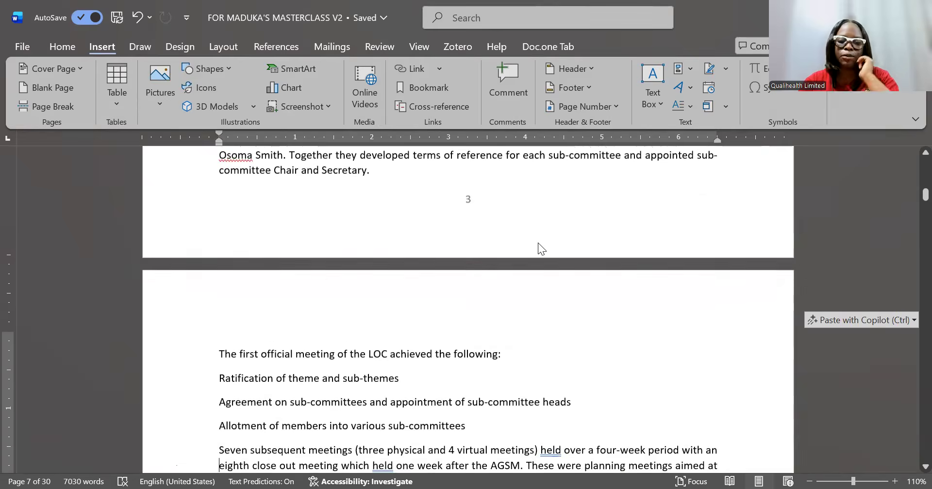
{"action": "key", "text": "Down"}
{"action": "key", "text": "Down"}
{"action": "key", "text": "Down"}
{"action": "key", "text": "Down"}
{"action": "key", "text": "Down"}
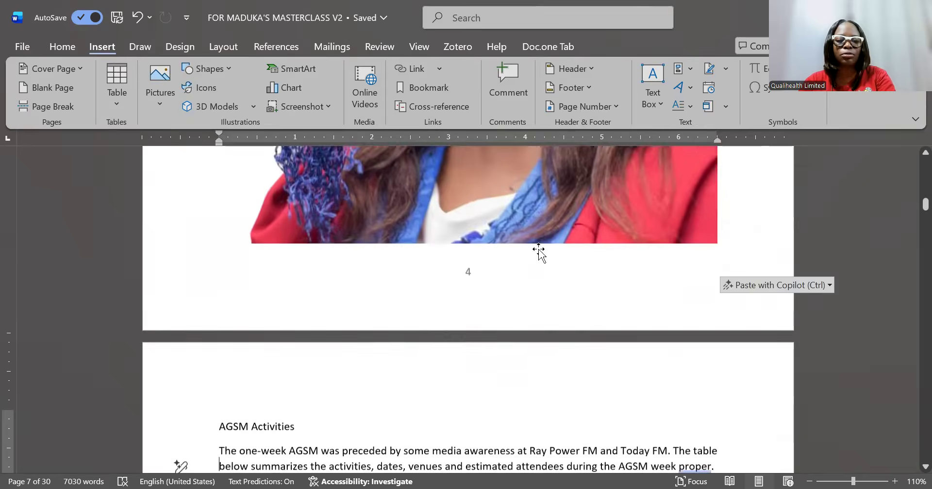
- Examine the AGSM Activities section and its summary table of activities, dates, venues and attendance
{"action": "key", "text": "Down"}
{"action": "key", "text": "Down"}
{"action": "key", "text": "Down"}
{"action": "key", "text": "Down"}
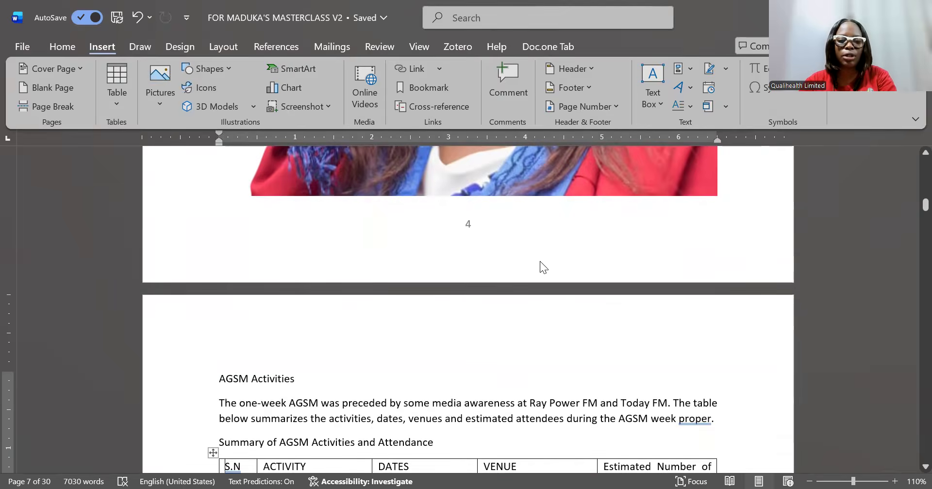
{"action": "key", "text": "Down"}
{"action": "key", "text": "Down"}
{"action": "key", "text": "Down"}
{"action": "key", "text": "Down"}
{"action": "key", "text": "Down"}
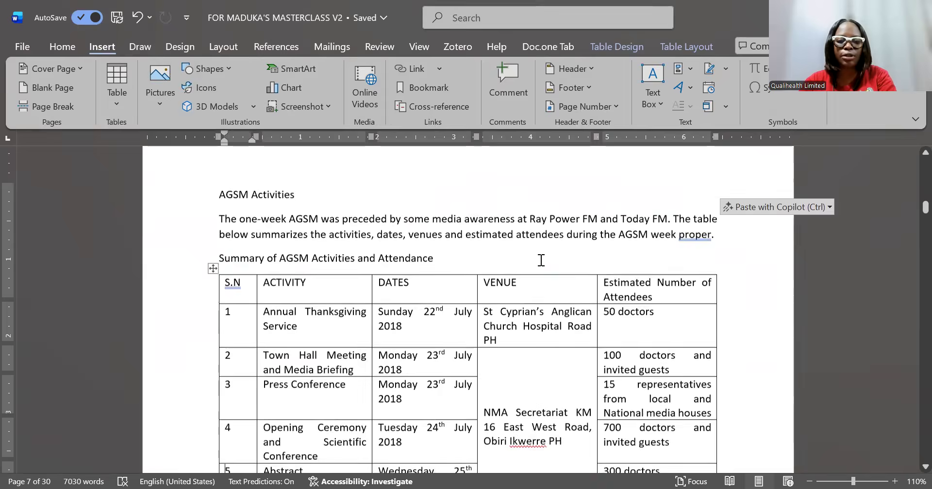
{"action": "key", "text": "Down"}
{"action": "key", "text": "Down"}
{"action": "key", "text": "Down"}
{"action": "key", "text": "Down"}
{"action": "key", "text": "Down"}
{"action": "key", "text": "Down"}
{"action": "key", "text": "Down"}
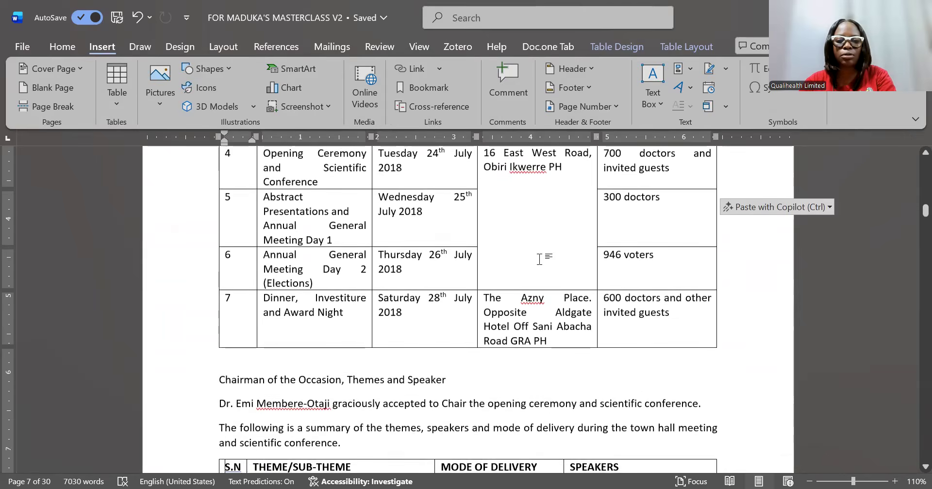
- Examine the table of themes, modes of delivery and speakers where it continues across pages 5 and 6
{"action": "key", "text": "Down"}
{"action": "key", "text": "Down"}
{"action": "key", "text": "Down"}
{"action": "key", "text": "Down"}
{"action": "key", "text": "Up"}
{"action": "key", "text": "Up"}
{"action": "key", "text": "Up"}
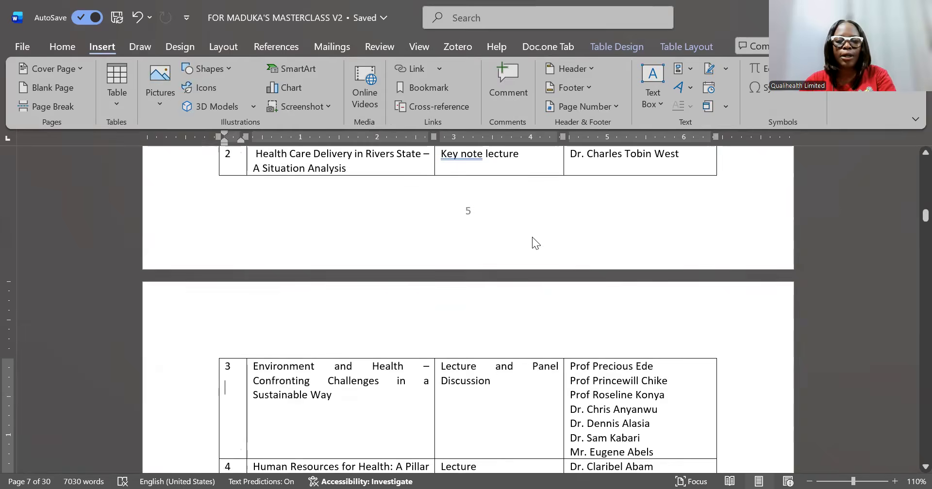
- Examine the remaining rows of the themes and speakers table on page 6, through to the 2018 AGSM Innovations heading
{"action": "key", "text": "Up"}
{"action": "key", "text": "Down"}
{"action": "key", "text": "Down"}
{"action": "key", "text": "Down"}
{"action": "key", "text": "Down"}
{"action": "key", "text": "Down"}
{"action": "key", "text": "Down"}
{"action": "key", "text": "Down"}
{"action": "key", "text": "Down"}
{"action": "key", "text": "Down"}
{"action": "key", "text": "Down"}
{"action": "key", "text": "Down"}
{"action": "key", "text": "Down"}
{"action": "key", "text": "Down"}
{"action": "key", "text": "Down"}
{"action": "key", "text": "Down"}
{"action": "key", "text": "Down"}
{"action": "key", "text": "Down"}
{"action": "key", "text": "Down"}
{"action": "key", "text": "Down"}
{"action": "key", "text": "Down"}
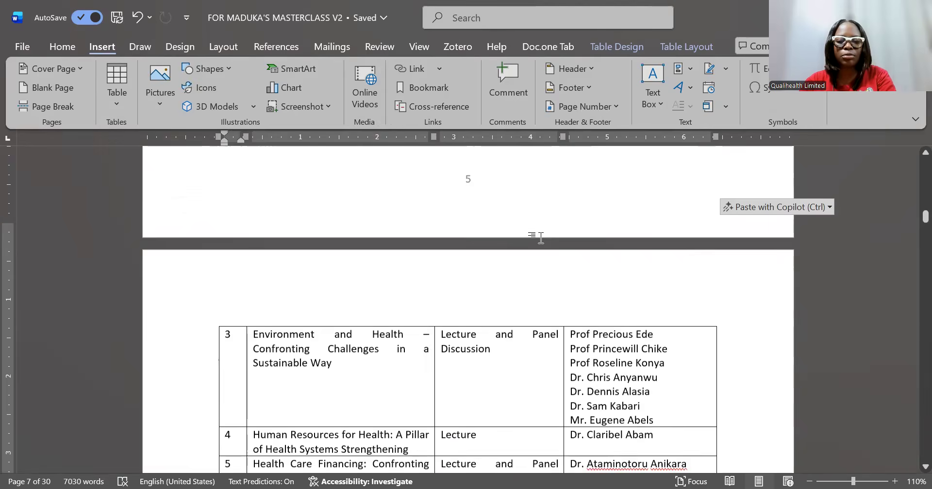
{"action": "key", "text": "Down"}
{"action": "key", "text": "Down"}
{"action": "key", "text": "Down"}
{"action": "key", "text": "Down"}
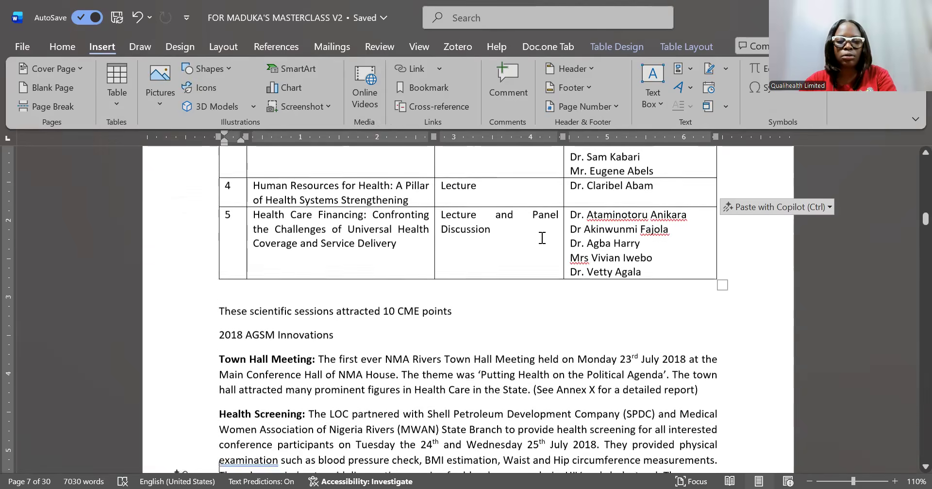
- Read the Town Hall Meeting, Health Screening and Medical Fair paragraphs under 2018 AGSM Innovations
{"action": "key", "text": "Down"}
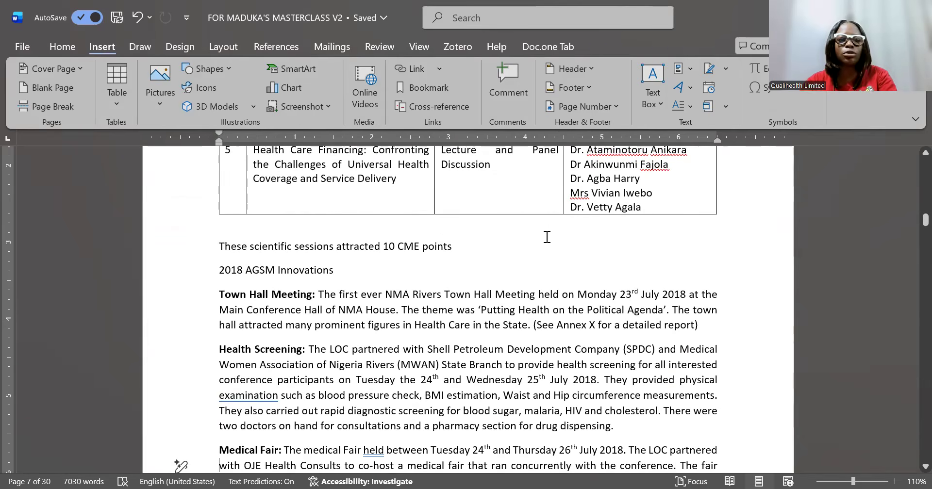
{"action": "key", "text": "Down"}
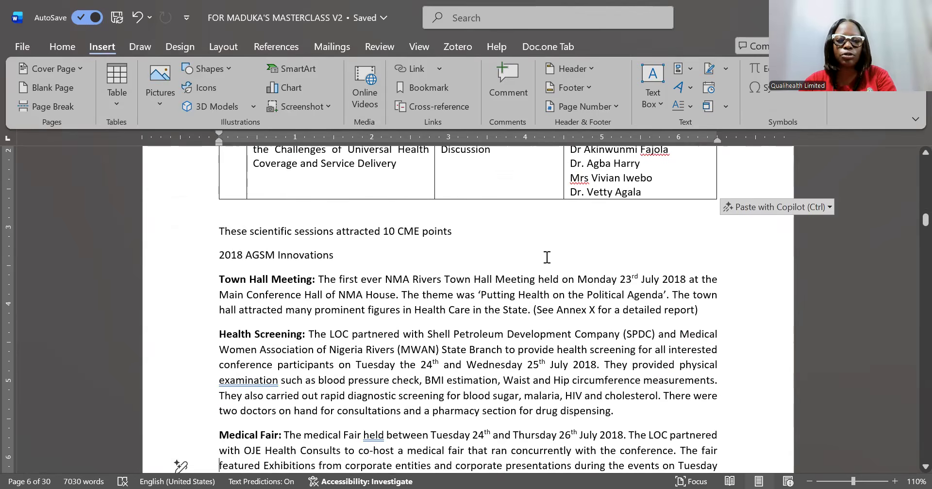
{"action": "key", "text": "Down"}
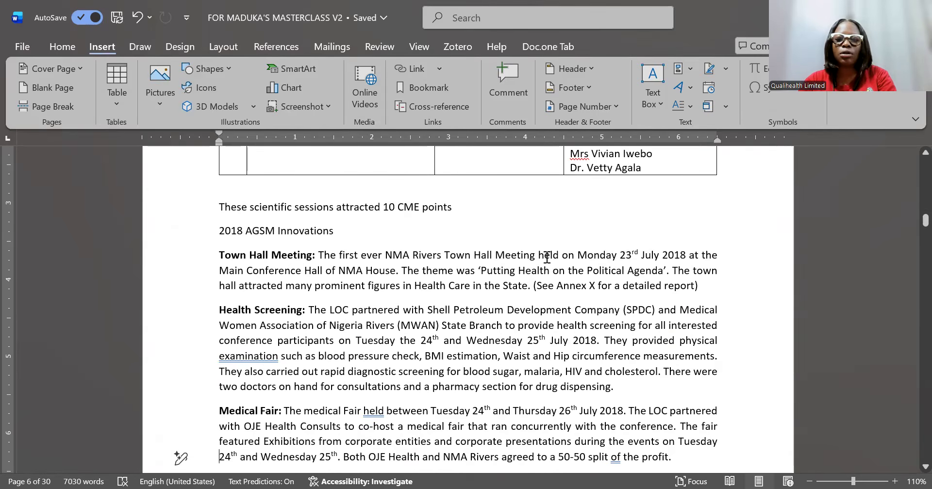
{"action": "key", "text": "Down"}
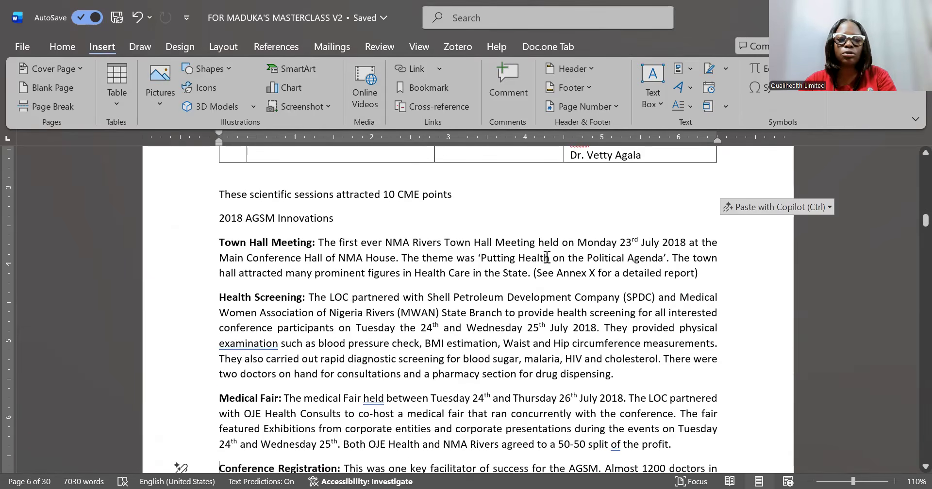
{"action": "key", "text": "Down"}
{"action": "key", "text": "Down"}
{"action": "key", "text": "Down"}
{"action": "key", "text": "Down"}
{"action": "key", "text": "Down"}
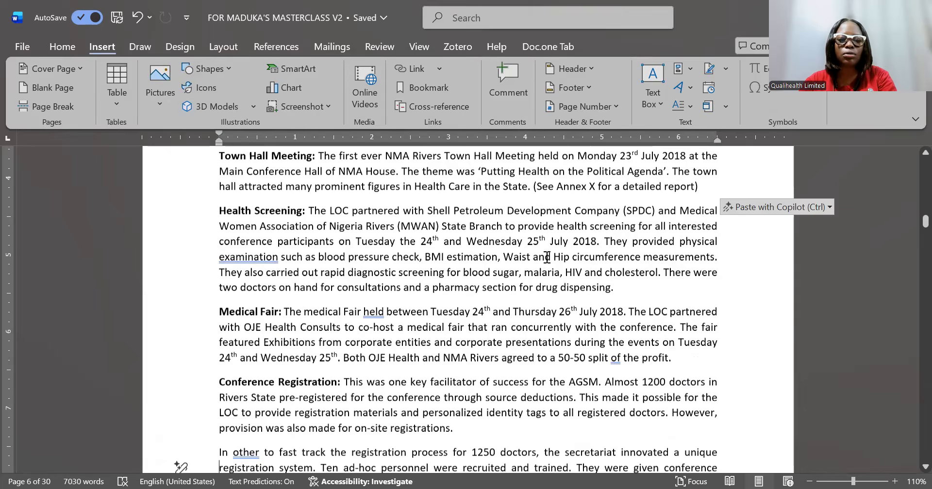
- Look through the Conference Registration paragraphs and the page break leading into the WI-FI Access paragraph
{"action": "key", "text": "Down"}
{"action": "key", "text": "Down"}
{"action": "key", "text": "Down"}
{"action": "key", "text": "Down"}
{"action": "key", "text": "Down"}
{"action": "key", "text": "Down"}
{"action": "key", "text": "Down"}
{"action": "key", "text": "Down"}
{"action": "key", "text": "Down"}
{"action": "key", "text": "Down"}
{"action": "key", "text": "Down"}
{"action": "key", "text": "Down"}
{"action": "key", "text": "Down"}
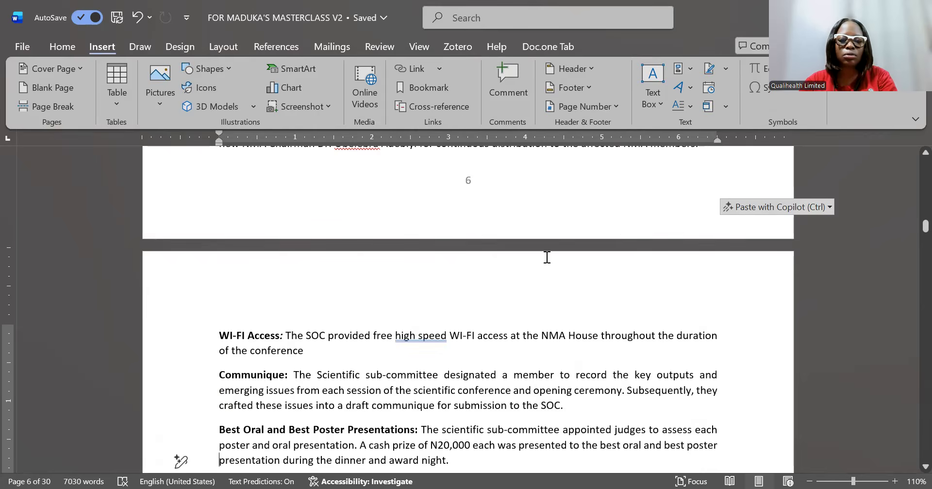
- Review the WI-FI Access, Communique and Best Oral and Best Poster Presentations paragraphs on page 7
{"action": "key", "text": "Down"}
{"action": "key", "text": "Down"}
{"action": "key", "text": "Down"}
{"action": "key", "text": "Down"}
{"action": "key", "text": "Down"}
{"action": "key", "text": "Down"}
{"action": "key", "text": "Down"}
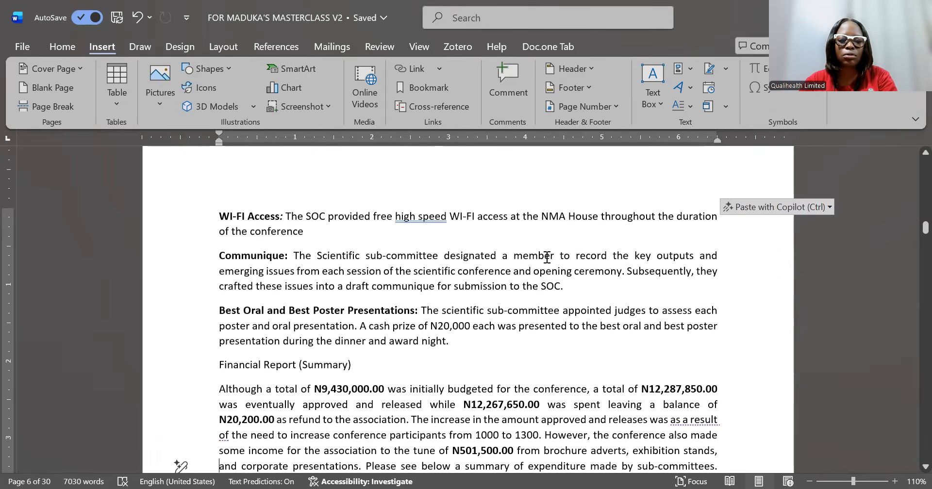
- Examine the Financial Report (Summary) section and its table of sub-committee expenditure
{"action": "key", "text": "Down"}
{"action": "key", "text": "Down"}
{"action": "key", "text": "Down"}
{"action": "key", "text": "Down"}
{"action": "key", "text": "Down"}
{"action": "key", "text": "Down"}
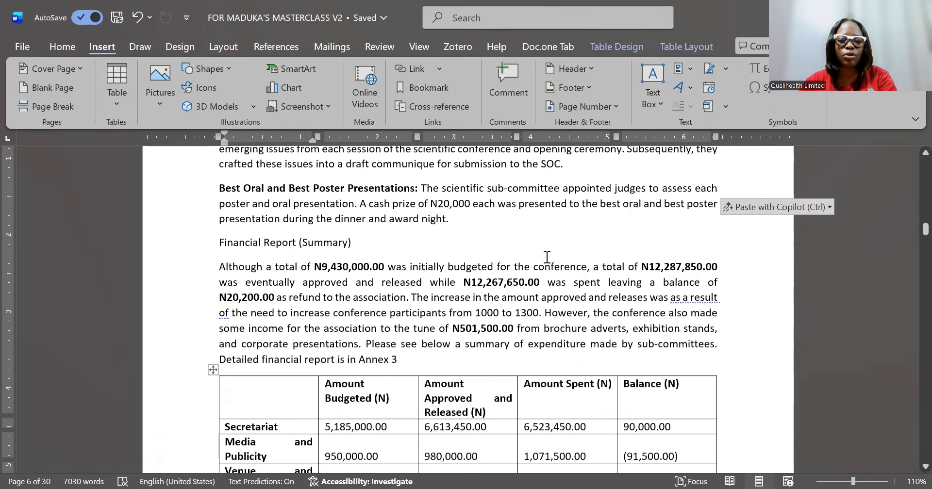
{"action": "key", "text": "Down"}
{"action": "key", "text": "Down"}
{"action": "key", "text": "Down"}
{"action": "key", "text": "Down"}
{"action": "key", "text": "Down"}
{"action": "key", "text": "Down"}
{"action": "key", "text": "Down"}
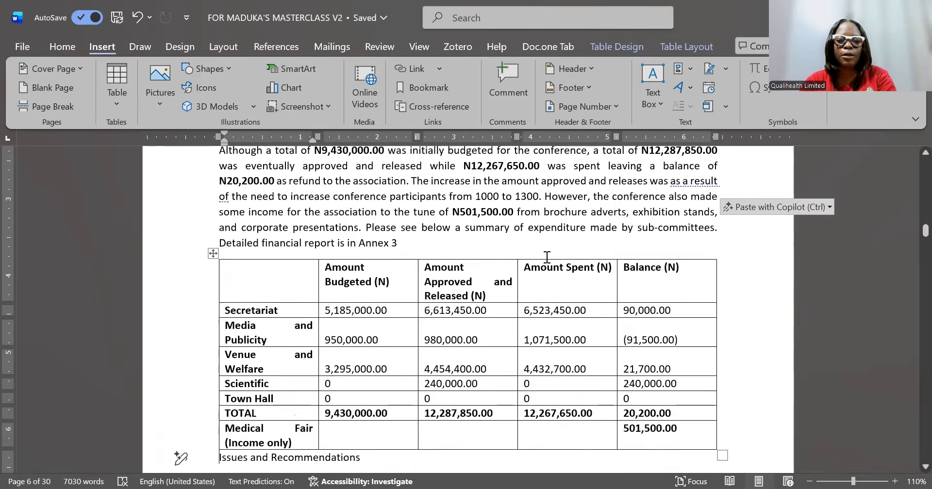
- Examine the Issues and Recommendations section and its table of cross-cutting barriers on page 7
{"action": "scroll", "coordinate": [547, 257], "scroll_direction": "down", "scroll_amount": 8}
{"action": "scroll", "coordinate": [544, 237], "scroll_direction": "up", "scroll_amount": 2}
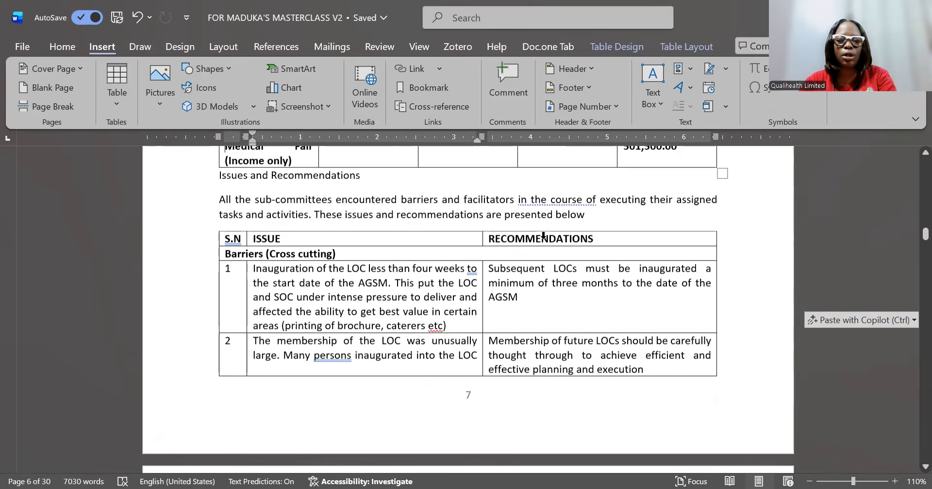
{"action": "key", "text": "Down"}
{"action": "key", "text": "Down"}
{"action": "key", "text": "Down"}
{"action": "key", "text": "Down"}
{"action": "key", "text": "Down"}
{"action": "key", "text": "Down"}
{"action": "key", "text": "Down"}
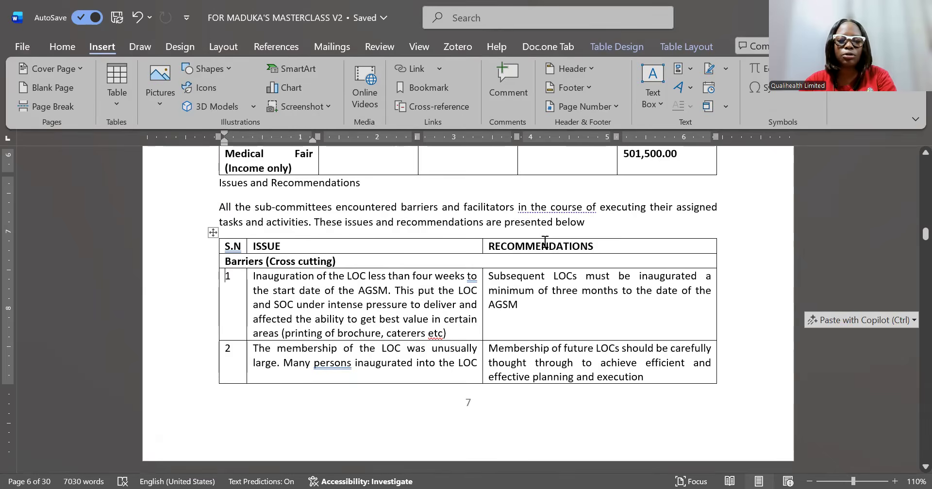
{"action": "key", "text": "Down"}
{"action": "key", "text": "Down"}
{"action": "key", "text": "Down"}
{"action": "key", "text": "Down"}
{"action": "key", "text": "Down"}
{"action": "key", "text": "Down"}
{"action": "key", "text": "Down"}
{"action": "key", "text": "Down"}
{"action": "key", "text": "Down"}
{"action": "key", "text": "Down"}
- Review the Rivers State map with its Figure 2 caption and the Annexes list on page 9
{"action": "key", "text": "Page_Down"}
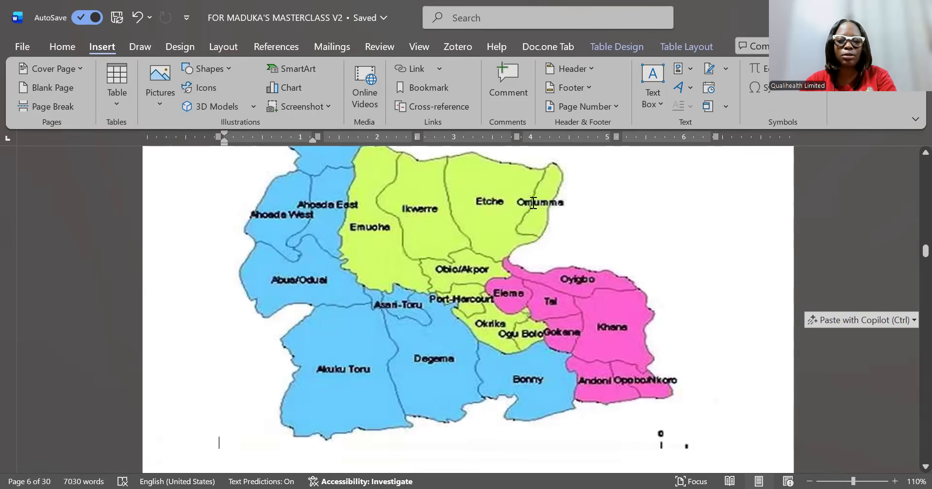
{"action": "key", "text": "Down"}
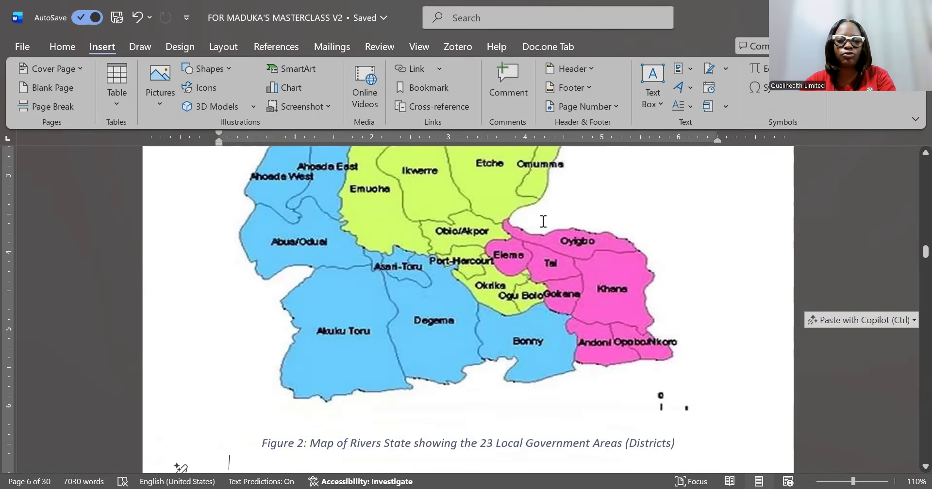
{"action": "key", "text": "Down"}
{"action": "key", "text": "Down"}
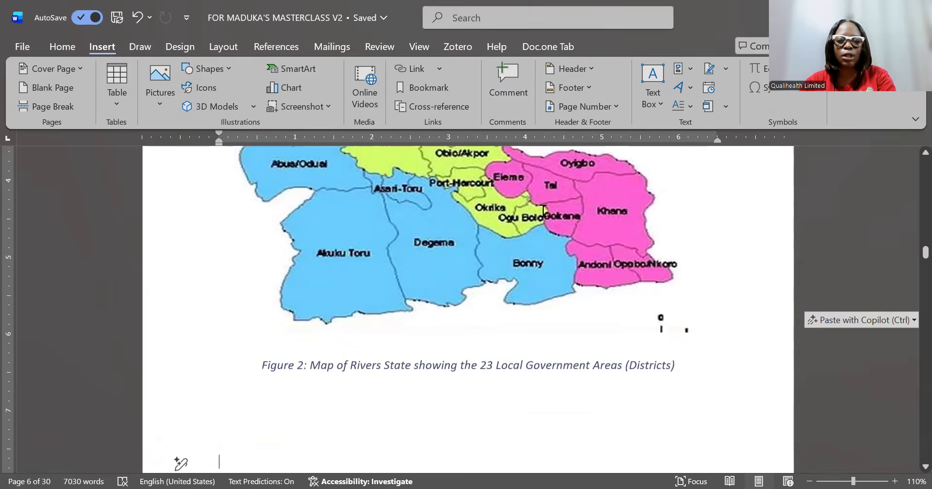
{"action": "scroll", "coordinate": [543, 210], "scroll_direction": "down", "scroll_amount": 3}
{"action": "key", "text": "Down"}
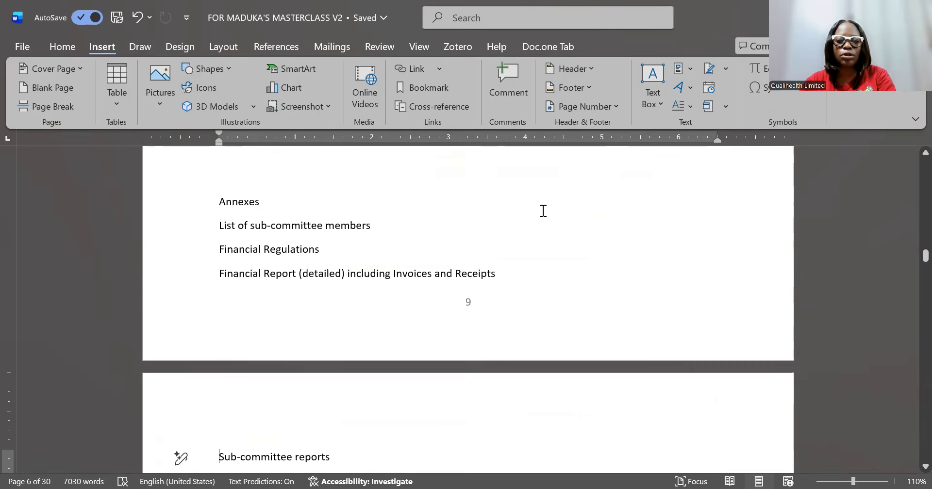
{"action": "key", "text": "ctrl+v"}
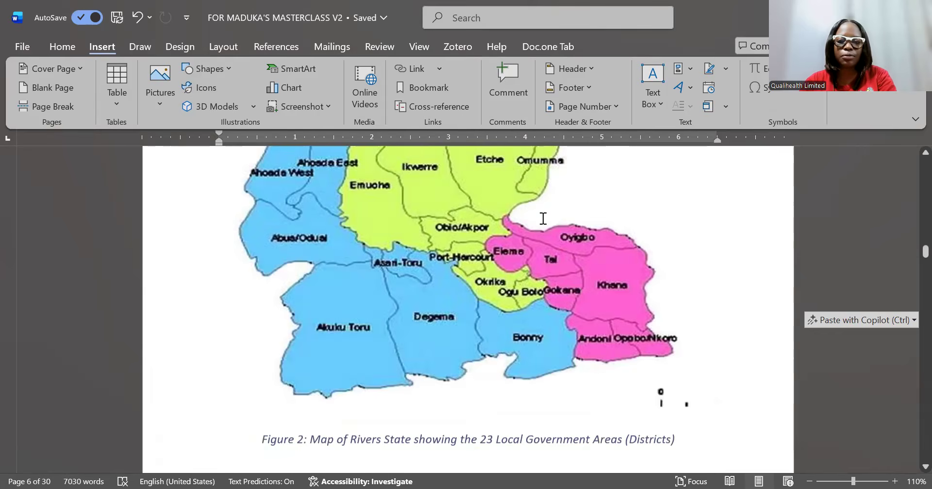
- Go back to the Issues and Recommendations table and check how it splits across pages 7 and 8
{"action": "scroll", "coordinate": [543, 218], "scroll_direction": "up", "scroll_amount": 3}
{"action": "key", "text": "Up"}
{"action": "key", "text": "Up"}
{"action": "key", "text": "Up"}
{"action": "key", "text": "Up"}
{"action": "key", "text": "Up"}
{"action": "key", "text": "Up"}
{"action": "key", "text": "Up"}
{"action": "key", "text": "Up"}
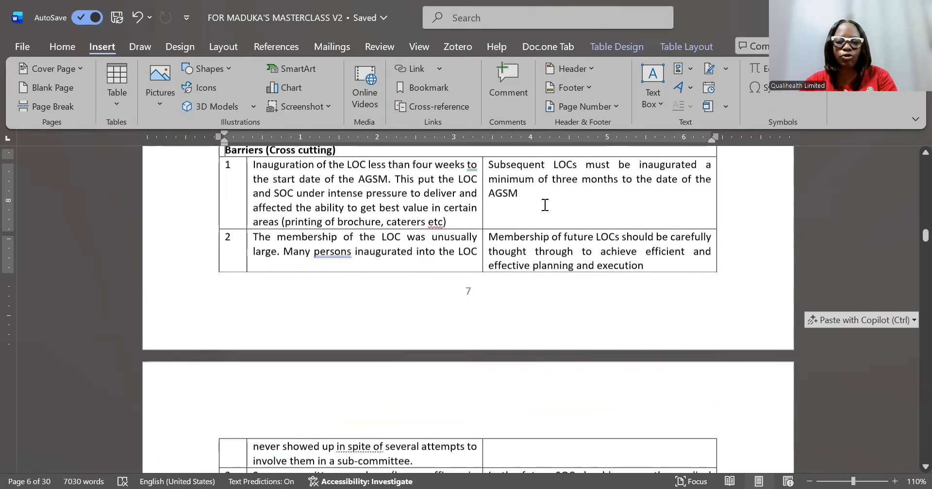
{"action": "key", "text": "Up"}
{"action": "key", "text": "Up"}
{"action": "key", "text": "Up"}
{"action": "key", "text": "Up"}
{"action": "key", "text": "Up"}
{"action": "key", "text": "Up"}
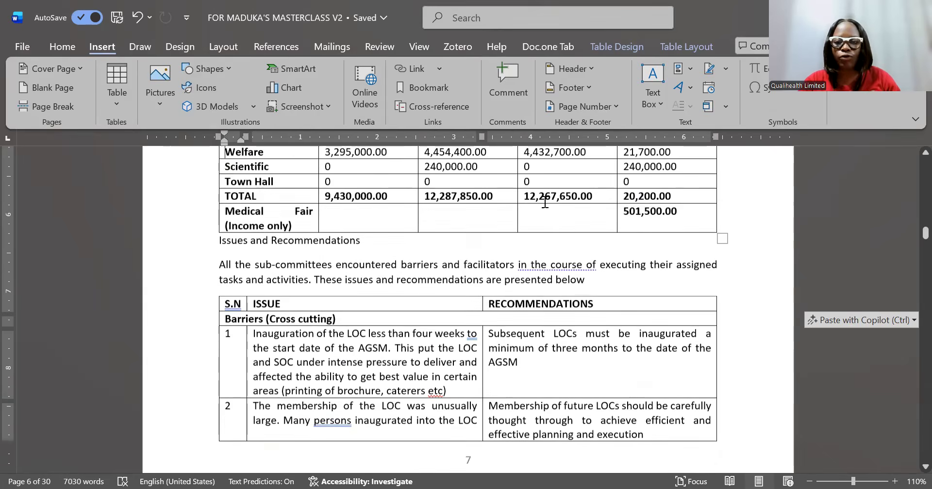
- Recheck the sub-committee expenditure table and the Financial Report (Summary) text and heading above it
{"action": "key", "text": "Up"}
{"action": "key", "text": "Up"}
{"action": "key", "text": "Up"}
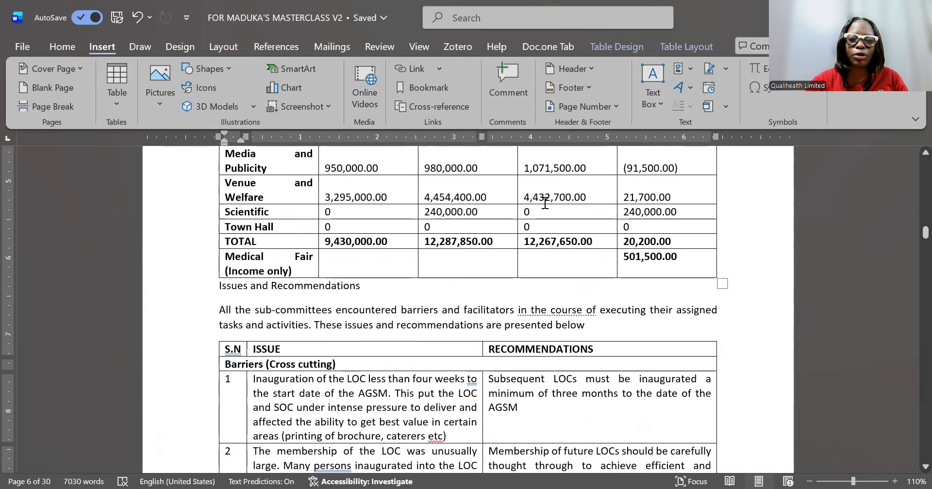
{"action": "key", "text": "Up"}
{"action": "key", "text": "Up"}
{"action": "key", "text": "Up"}
{"action": "key", "text": "Up"}
{"action": "key", "text": "Up"}
{"action": "key", "text": "Up"}
{"action": "key", "text": "Up"}
{"action": "key", "text": "Up"}
{"action": "key", "text": "Up"}
{"action": "key", "text": "Up"}
{"action": "key", "text": "Up"}
{"action": "key", "text": "Up"}
{"action": "key", "text": "Up"}
{"action": "key", "text": "Up"}
{"action": "key", "text": "Up"}
{"action": "key", "text": "Up"}
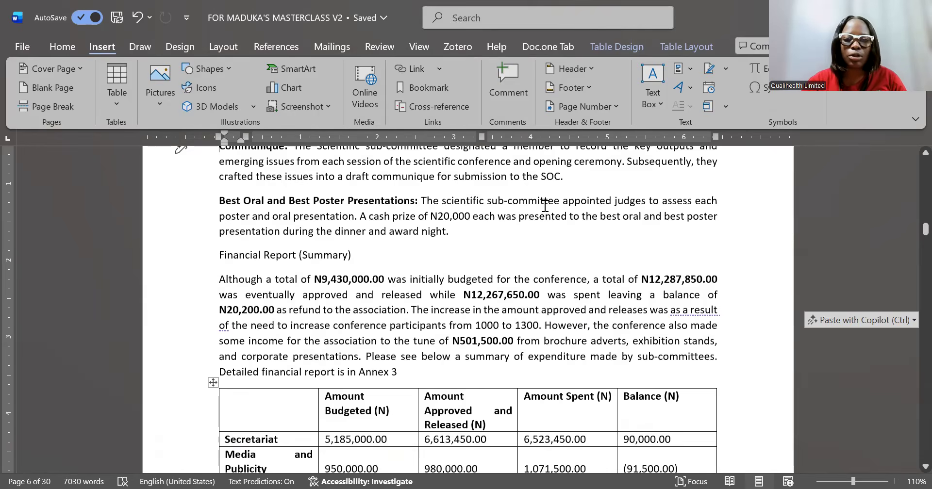
- Look back over the start of page 7 and the registration text at the end of page 6
{"action": "scroll", "coordinate": [544, 205], "scroll_direction": "up", "scroll_amount": 5}
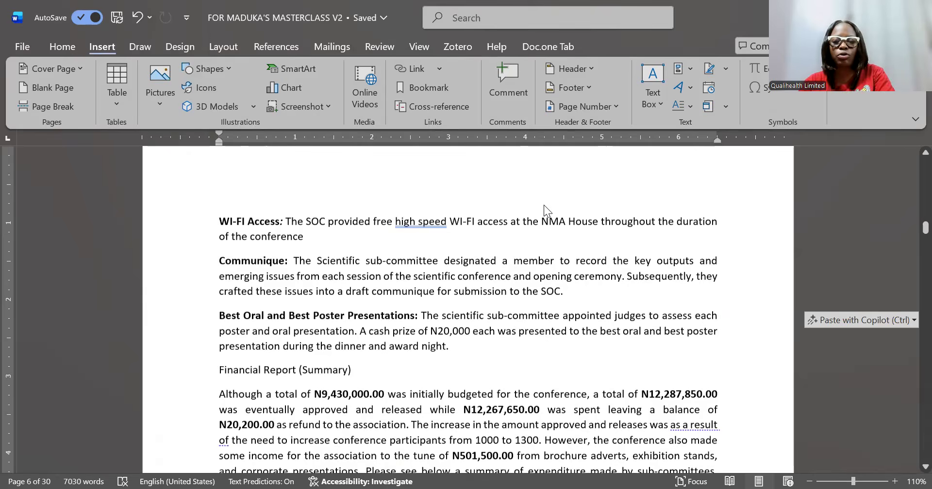
{"action": "key", "text": "Up"}
{"action": "key", "text": "Up"}
{"action": "key", "text": "Up"}
{"action": "key", "text": "Up"}
{"action": "key", "text": "Up"}
{"action": "key", "text": "Up"}
{"action": "key", "text": "Up"}
{"action": "key", "text": "Up"}
{"action": "key", "text": "Up"}
{"action": "key", "text": "Up"}
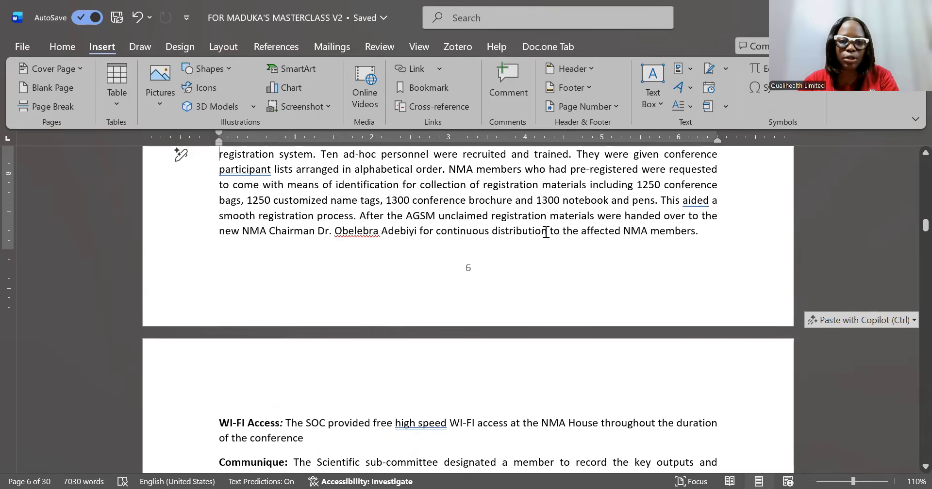
- Review the Medical Fair and Conference Registration paragraphs on page 6 again
{"action": "key", "text": "Up"}
{"action": "key", "text": "Up"}
{"action": "key", "text": "Up"}
{"action": "key", "text": "Up"}
{"action": "key", "text": "Up"}
{"action": "key", "text": "Up"}
{"action": "key", "text": "Up"}
{"action": "key", "text": "Up"}
{"action": "key", "text": "Up"}
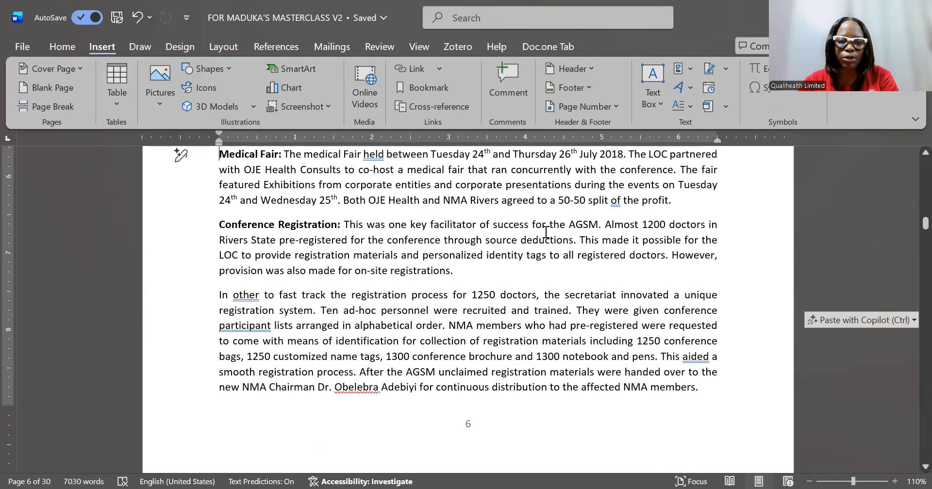
- Return to the themes and speakers table and examine its break between pages 5 and 6
{"action": "key", "text": "Up"}
{"action": "key", "text": "Up"}
{"action": "key", "text": "Up"}
{"action": "key", "text": "Up"}
{"action": "key", "text": "Up"}
{"action": "key", "text": "Up"}
{"action": "key", "text": "Up"}
{"action": "key", "text": "Up"}
{"action": "key", "text": "Up"}
{"action": "key", "text": "Up"}
{"action": "key", "text": "Up"}
{"action": "key", "text": "Up"}
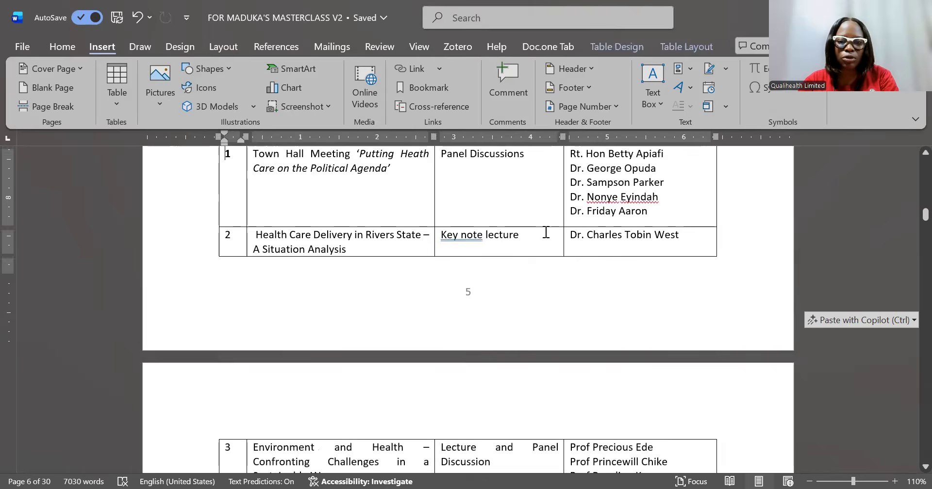
- Look back through the activities schedule table, the LOC meetings text and picture on page 4, and the LOC Modus Operandi section
{"action": "key", "text": "Up"}
{"action": "key", "text": "Up"}
{"action": "key", "text": "Up"}
{"action": "key", "text": "Up"}
{"action": "key", "text": "Up"}
{"action": "key", "text": "Up"}
{"action": "key", "text": "Up"}
{"action": "key", "text": "Up"}
{"action": "key", "text": "Up"}
{"action": "key", "text": "Up"}
{"action": "key", "text": "Up"}
{"action": "key", "text": "Up"}
{"action": "key", "text": "Up"}
{"action": "key", "text": "Up"}
{"action": "key", "text": "Up"}
{"action": "key", "text": "Up"}
{"action": "key", "text": "Up"}
{"action": "key", "text": "Up"}
{"action": "key", "text": "Up"}
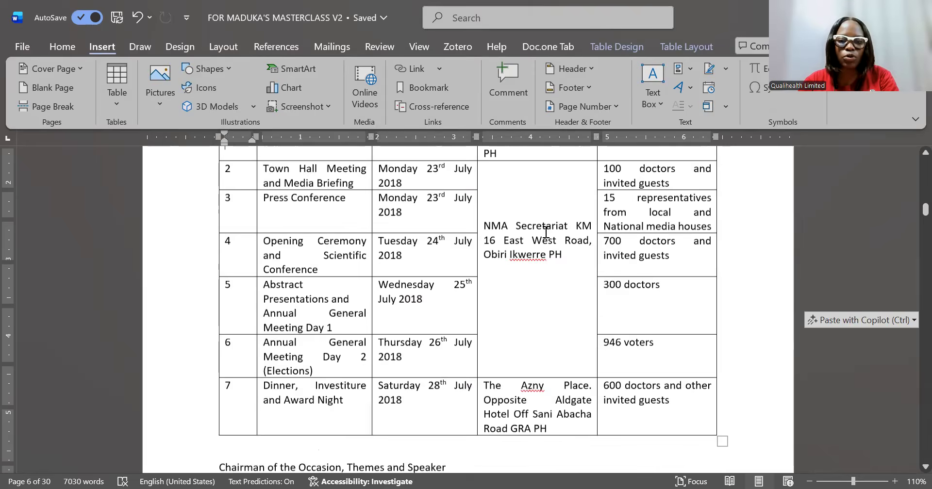
{"action": "scroll", "coordinate": [545, 235], "scroll_direction": "up", "scroll_amount": 20}
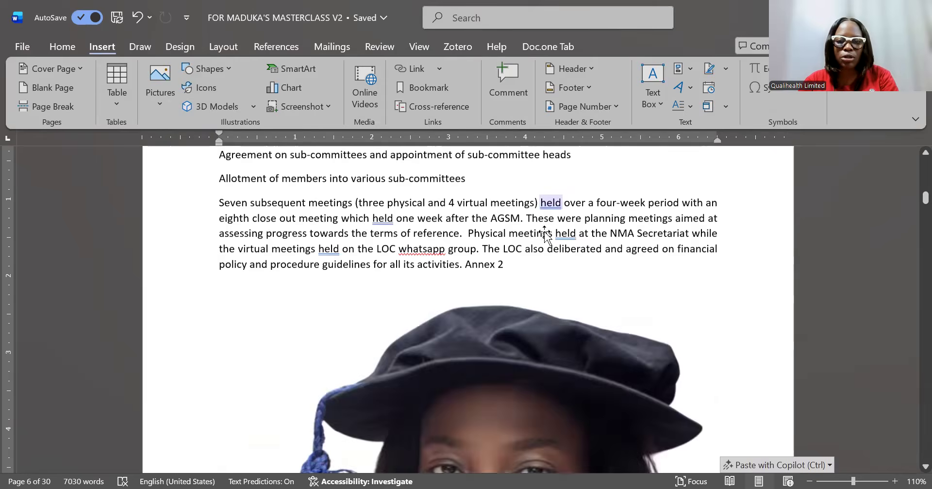
{"action": "scroll", "coordinate": [546, 232], "scroll_direction": "up", "scroll_amount": 1}
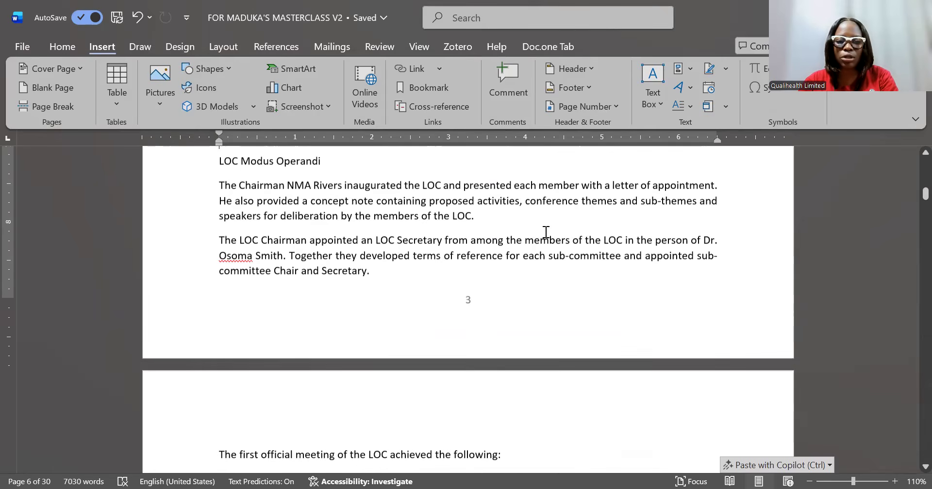
- Review the Background/Rationale section, the end of page 2, the page 1 footnote and the start of the Executive Summary
{"action": "scroll", "coordinate": [546, 232], "scroll_direction": "down", "scroll_amount": 7}
{"action": "scroll", "coordinate": [546, 232], "scroll_direction": "up", "scroll_amount": 1}
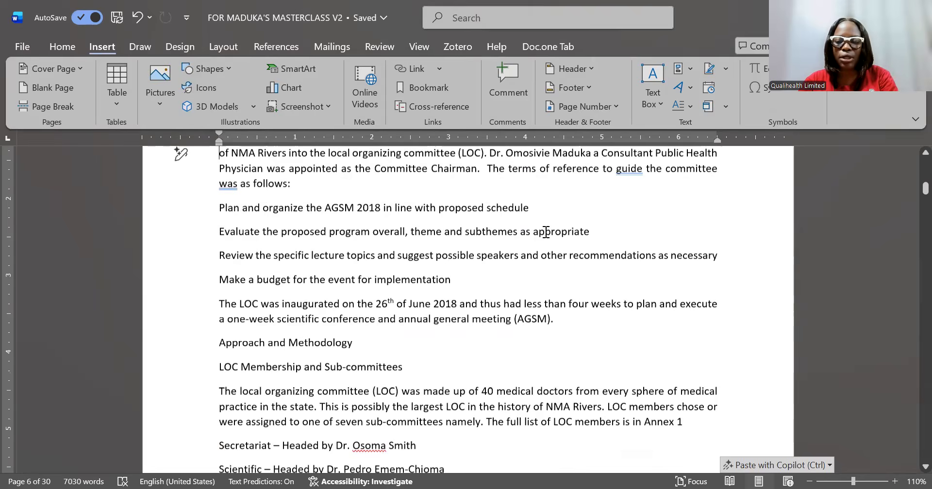
{"action": "scroll", "coordinate": [546, 229], "scroll_direction": "up", "scroll_amount": 1}
{"action": "scroll", "coordinate": [544, 210], "scroll_direction": "up", "scroll_amount": 1}
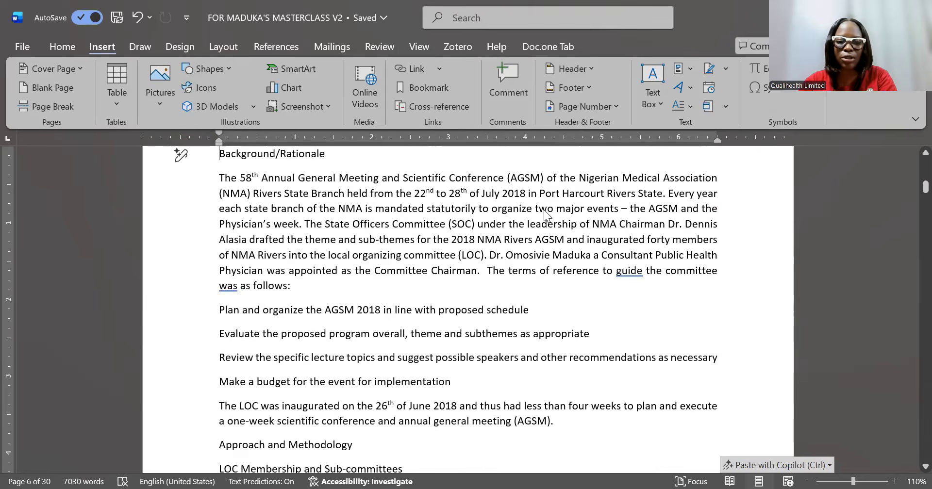
{"action": "scroll", "coordinate": [544, 210], "scroll_direction": "up", "scroll_amount": 3}
{"action": "scroll", "coordinate": [544, 229], "scroll_direction": "up", "scroll_amount": 4}
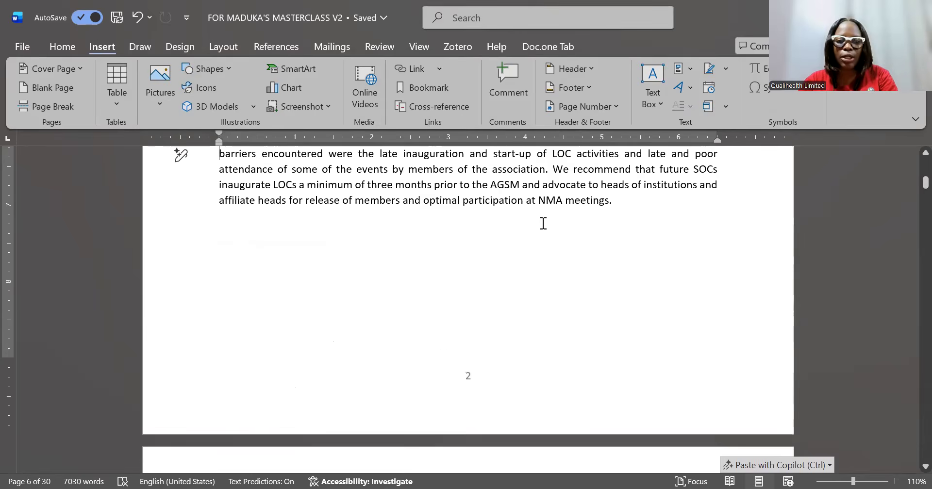
{"action": "scroll", "coordinate": [544, 226], "scroll_direction": "up", "scroll_amount": 1}
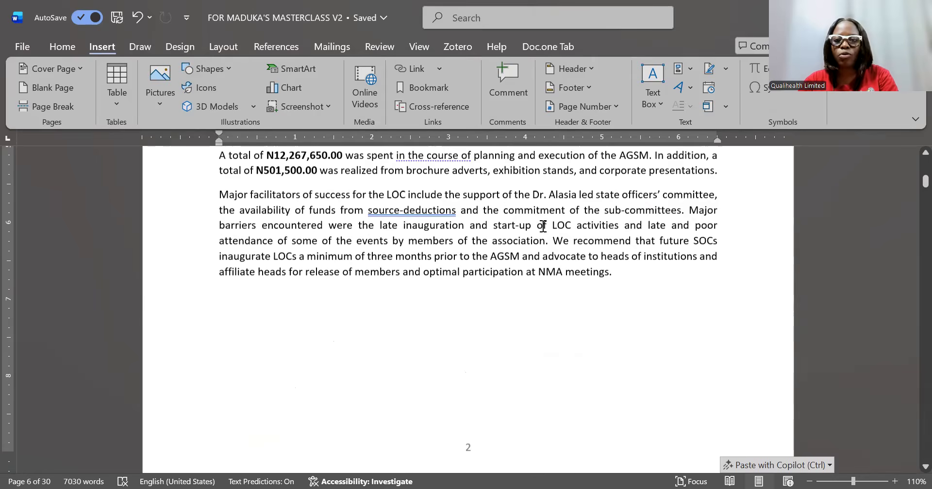
{"action": "scroll", "coordinate": [544, 226], "scroll_direction": "up", "scroll_amount": 4}
{"action": "scroll", "coordinate": [544, 224], "scroll_direction": "up", "scroll_amount": 4}
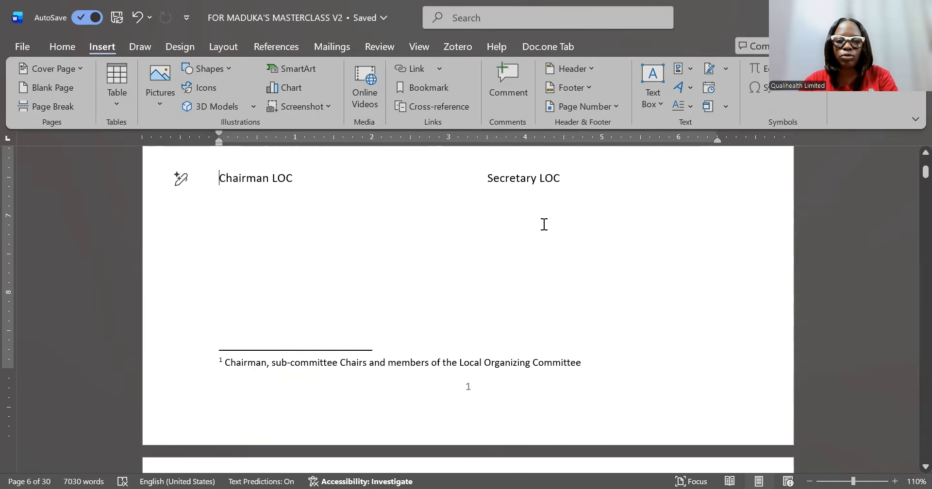
{"action": "scroll", "coordinate": [544, 225], "scroll_direction": "down", "scroll_amount": 4}
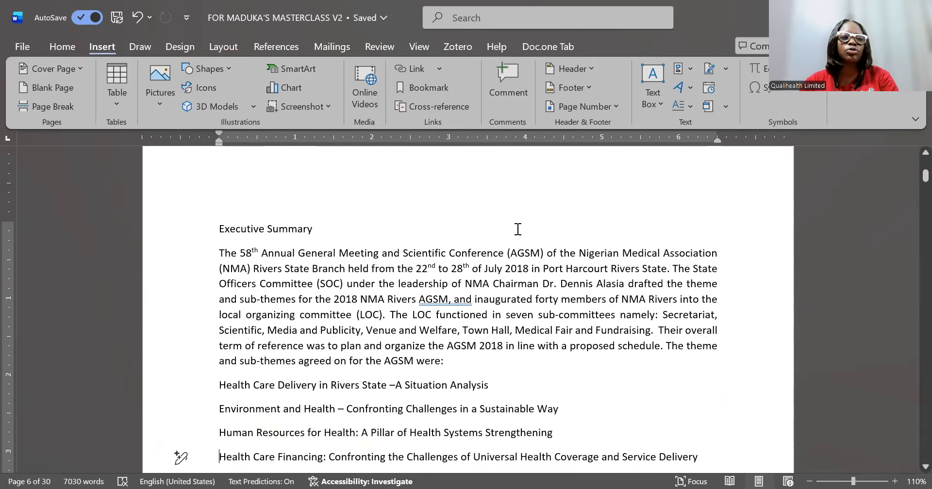
- Apply the Heading 1 style to the "Health Care Financing" sub-theme line in the Executive Summary
{"action": "left_click", "coordinate": [61, 46]}
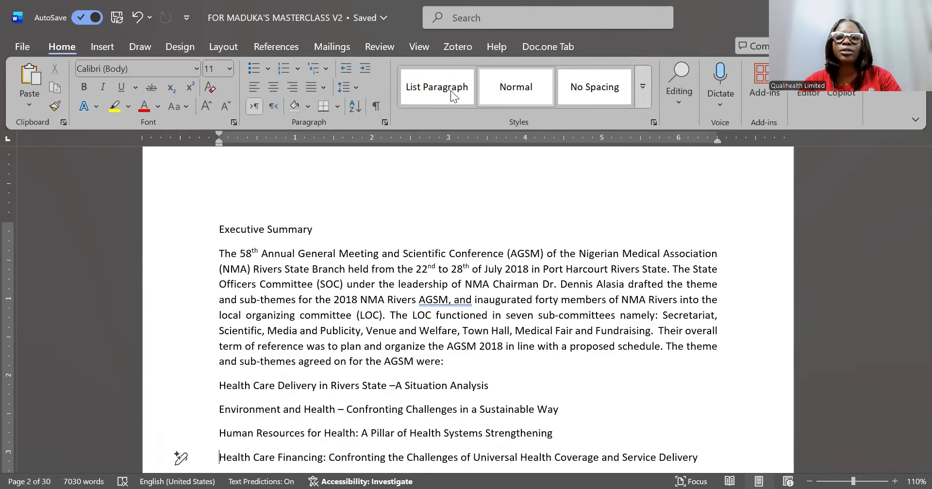
{"action": "left_click", "coordinate": [643, 93]}
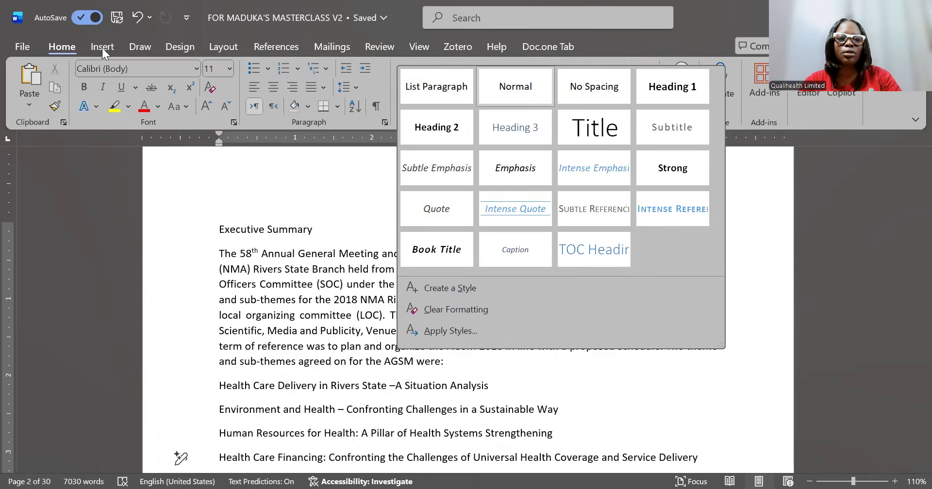
{"action": "left_click", "coordinate": [8, 69]}
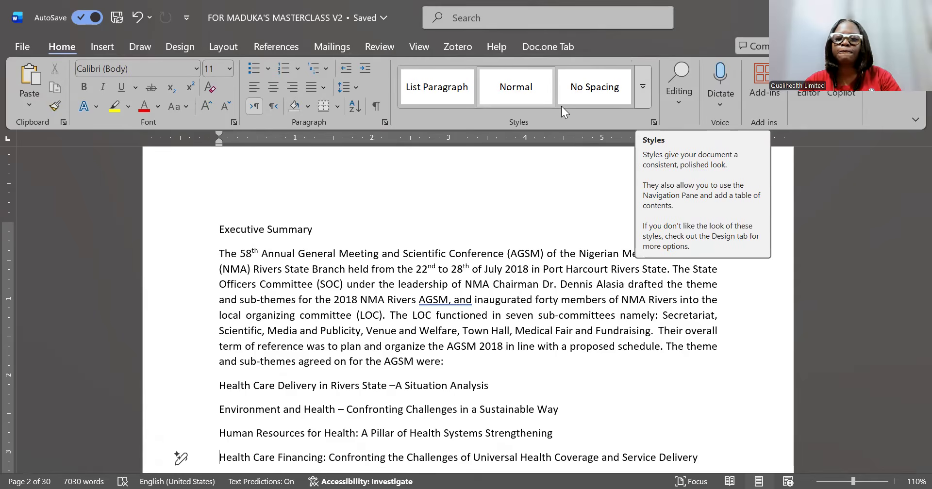
{"action": "left_click", "coordinate": [643, 88]}
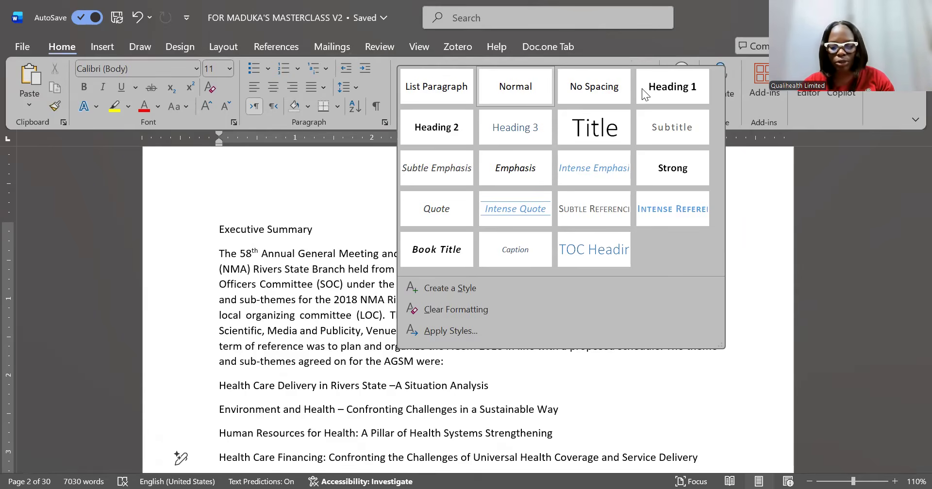
{"action": "left_click", "coordinate": [642, 88]}
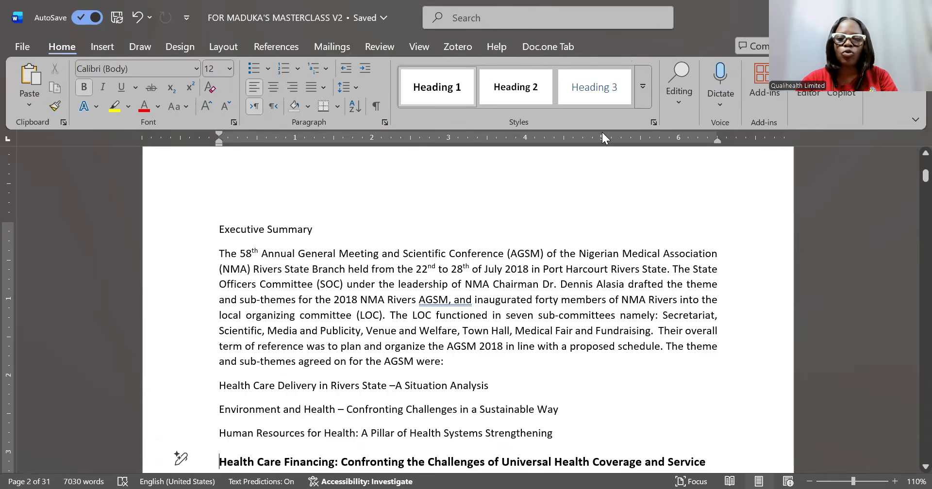
- Apply the Heading 1 style to the "Executive Summary" title on page 2
{"action": "scroll", "coordinate": [602, 132], "scroll_direction": "up", "scroll_amount": 5}
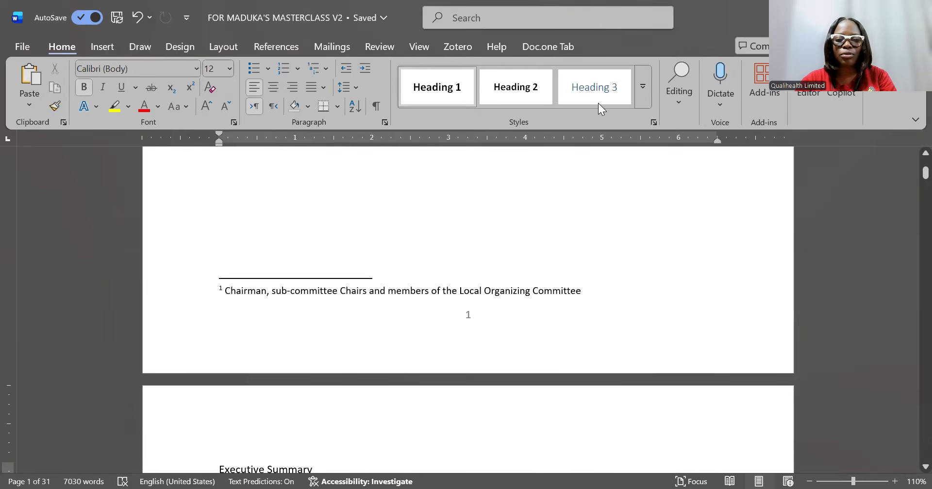
{"action": "left_click_drag", "start_coordinate": [926, 173], "coordinate": [926, 175]}
{"action": "left_click_drag", "start_coordinate": [316, 187], "coordinate": [218, 187]}
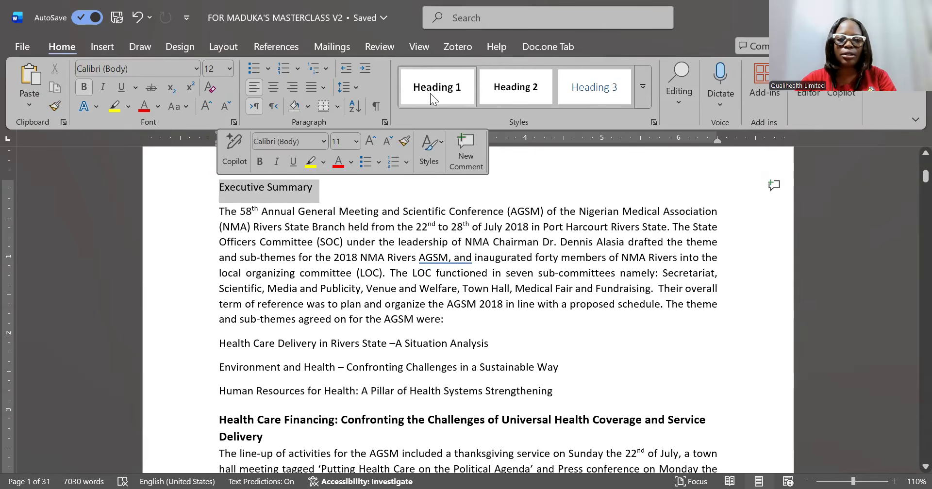
{"action": "left_click", "coordinate": [334, 189]}
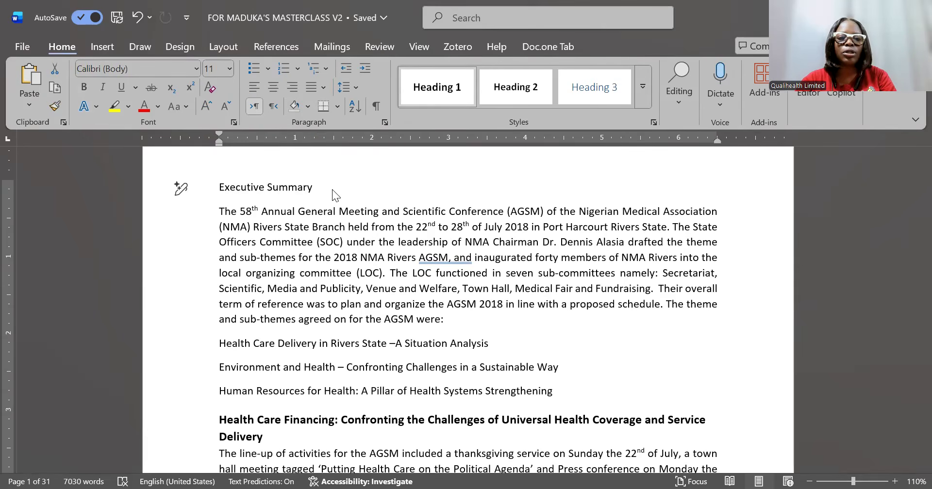
{"action": "left_click", "coordinate": [437, 87]}
{"action": "triple_click", "coordinate": [322, 187]}
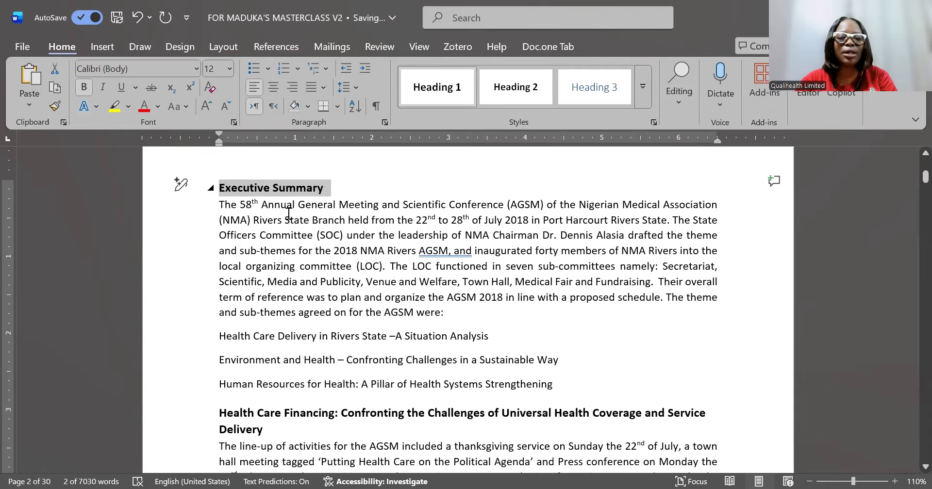
- Compare the font formatting of the Executive Summary heading with that of the body paragraph below it
{"action": "left_click_drag", "start_coordinate": [289, 220], "coordinate": [319, 221]}
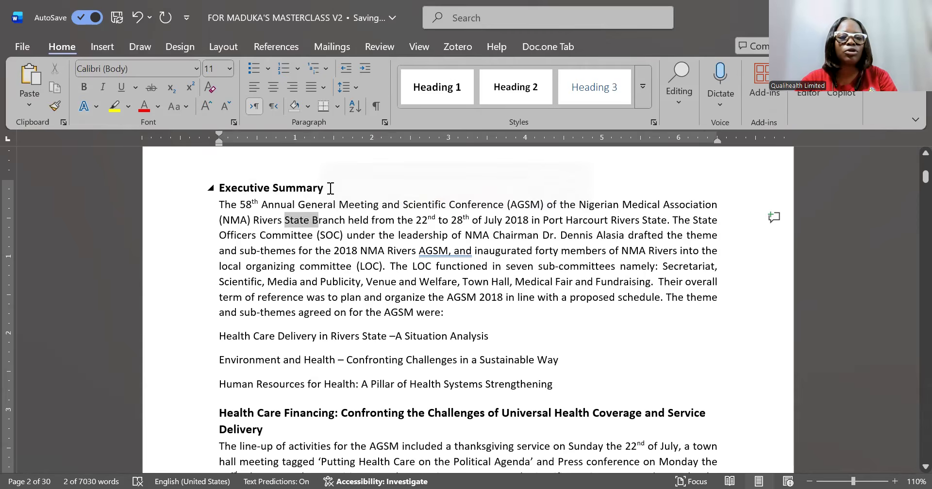
{"action": "left_click", "coordinate": [285, 187]}
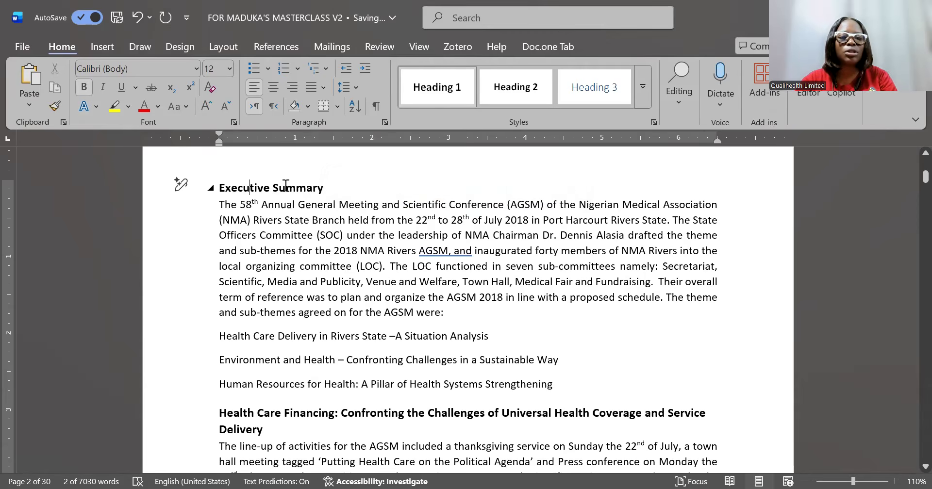
{"action": "left_click", "coordinate": [221, 189]}
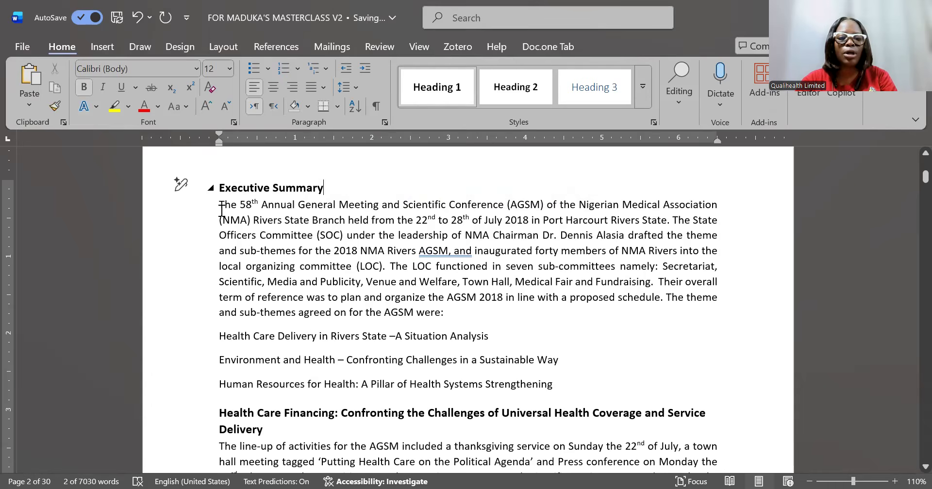
{"action": "key", "text": "Down"}
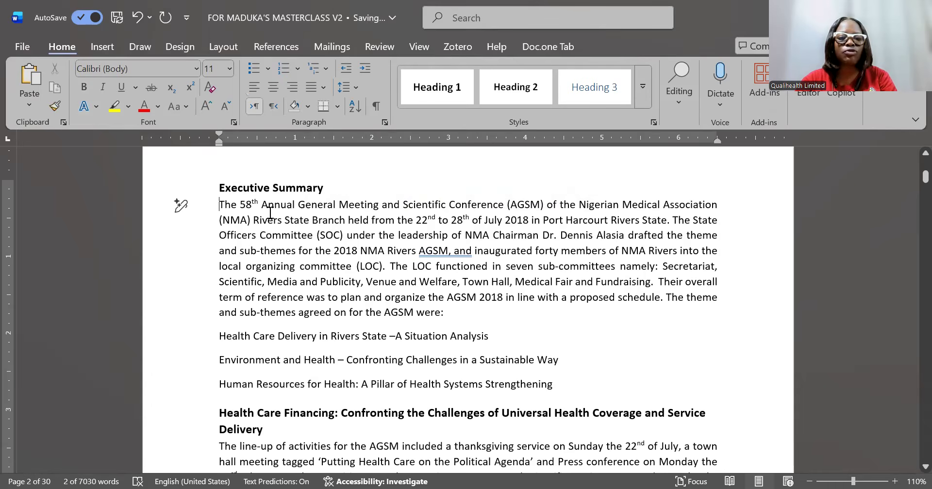
{"action": "left_click", "coordinate": [283, 220], "text": "shift"}
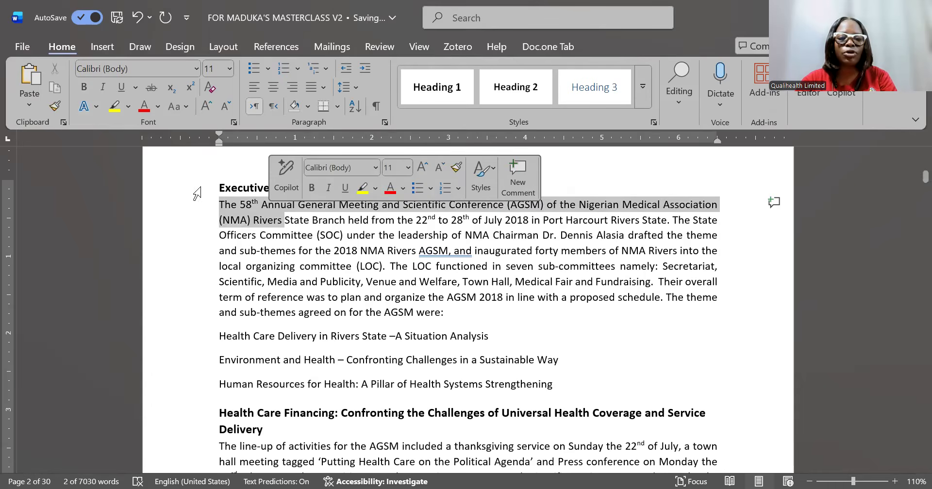
{"action": "left_click", "coordinate": [227, 191]}
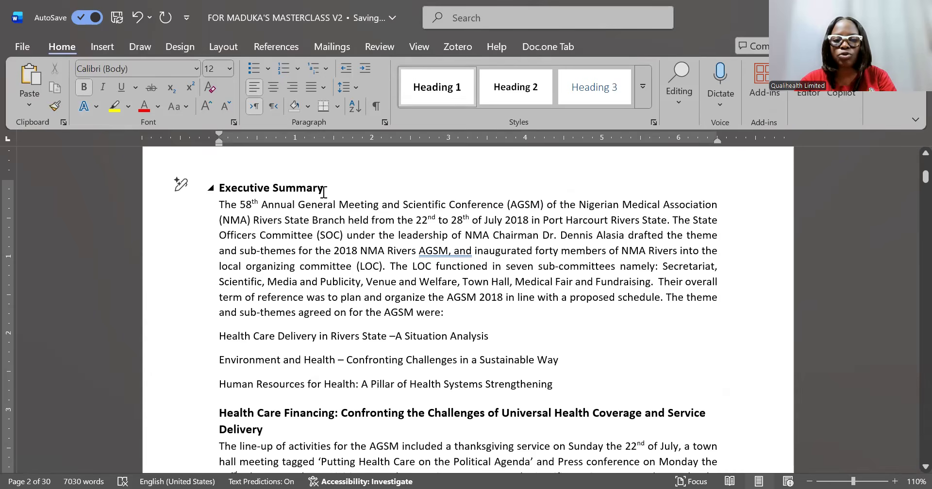
{"action": "left_click", "coordinate": [207, 190]}
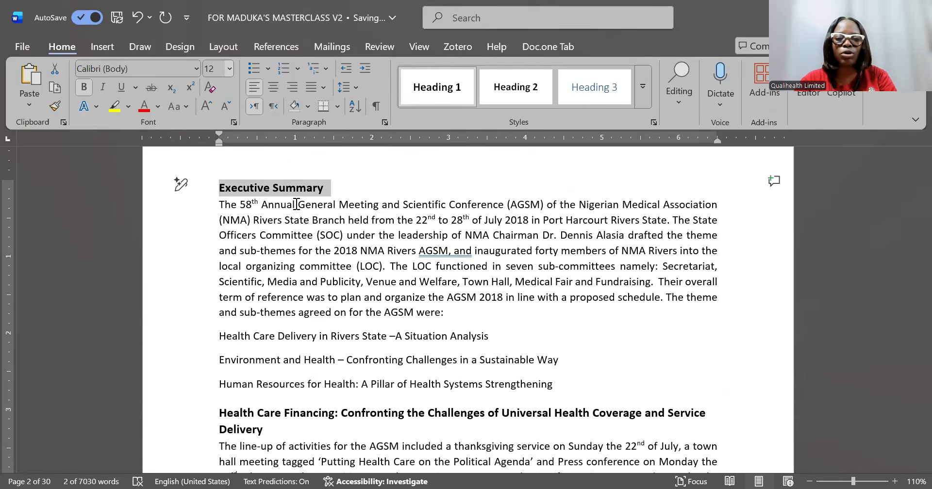
{"action": "left_click_drag", "start_coordinate": [333, 251], "coordinate": [329, 180]}
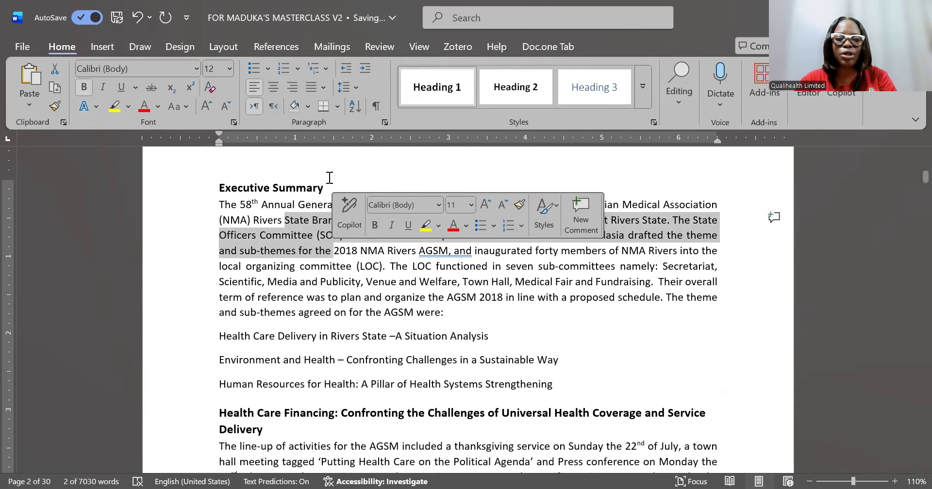
{"action": "left_click", "coordinate": [327, 187]}
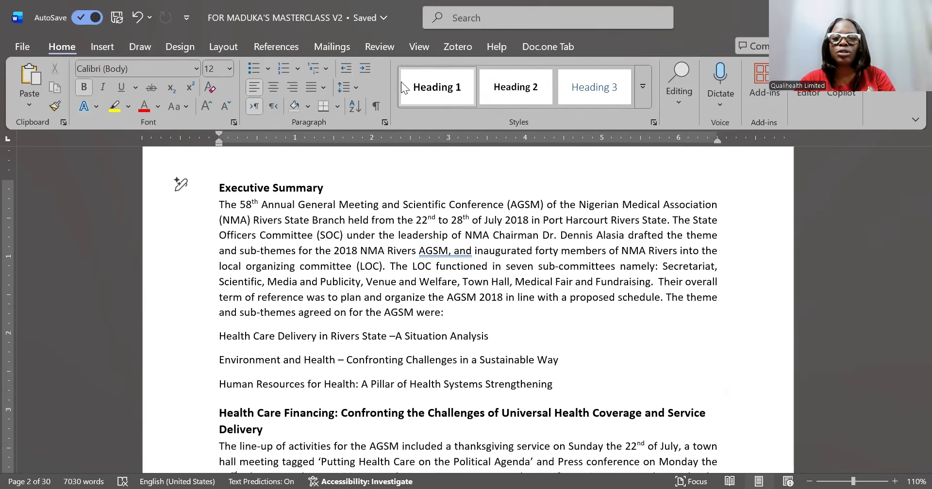
{"action": "right_click", "coordinate": [459, 98]}
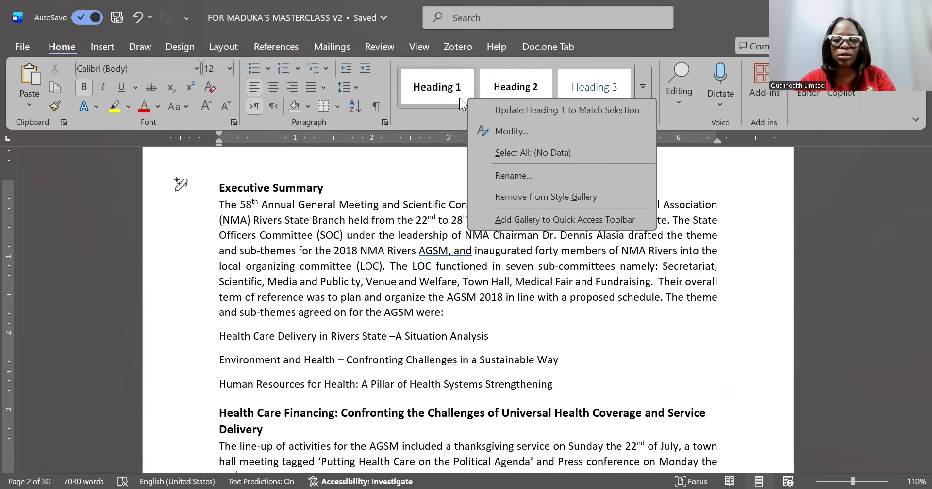
{"action": "left_click", "coordinate": [504, 132]}
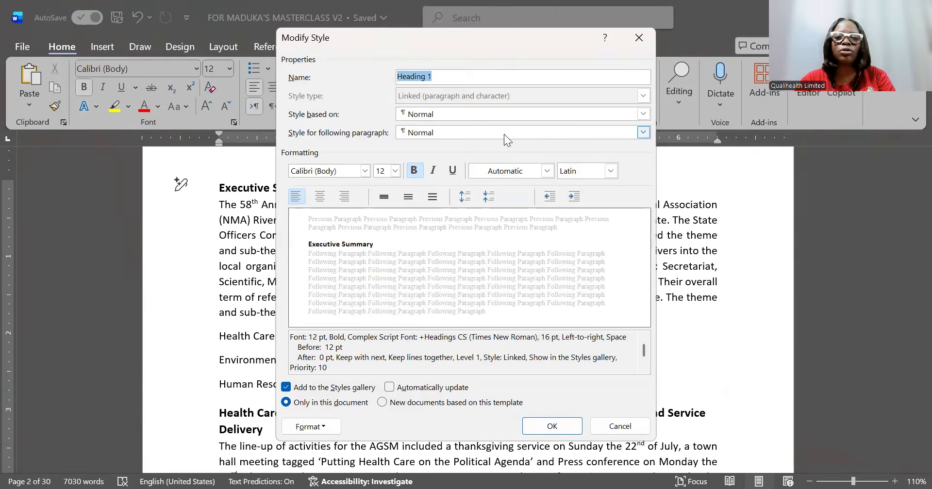
{"action": "left_click", "coordinate": [640, 37]}
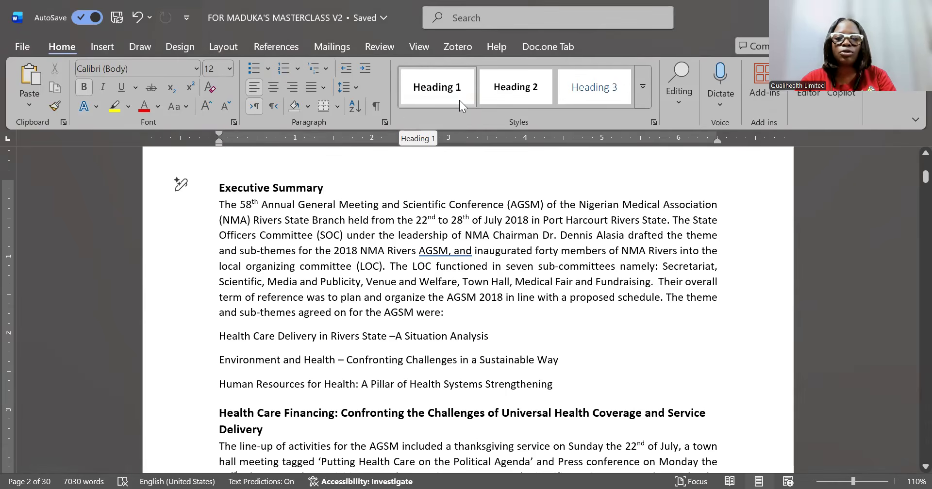
- Open the Heading 1 style for modification and set its font to Calibri
{"action": "right_click", "coordinate": [490, 129]}
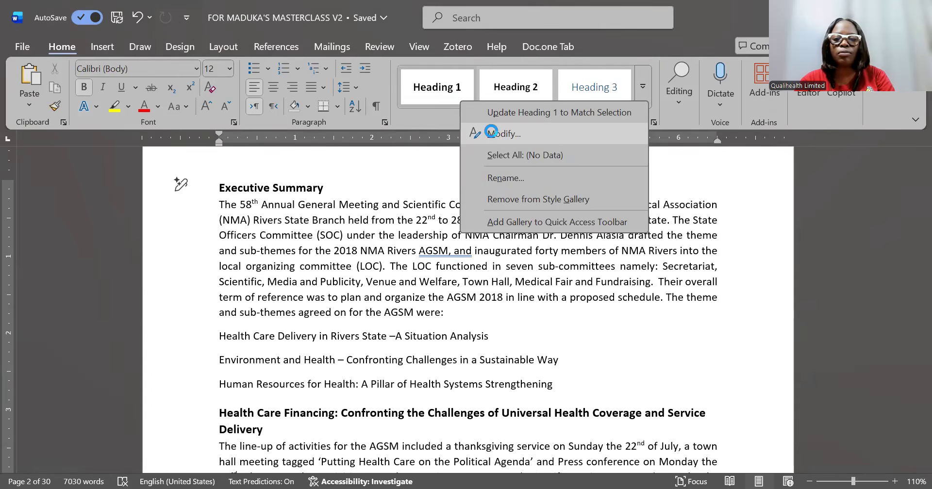
{"action": "left_click", "coordinate": [492, 134]}
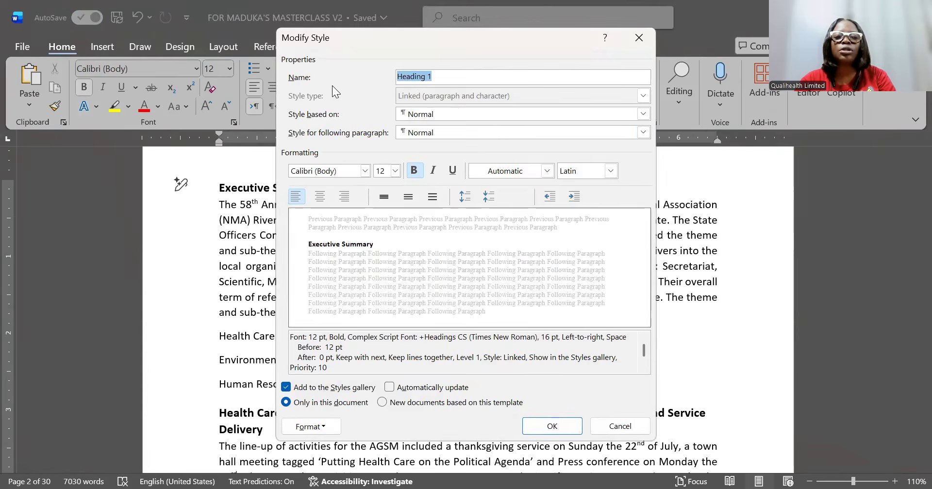
{"action": "left_click", "coordinate": [450, 81]}
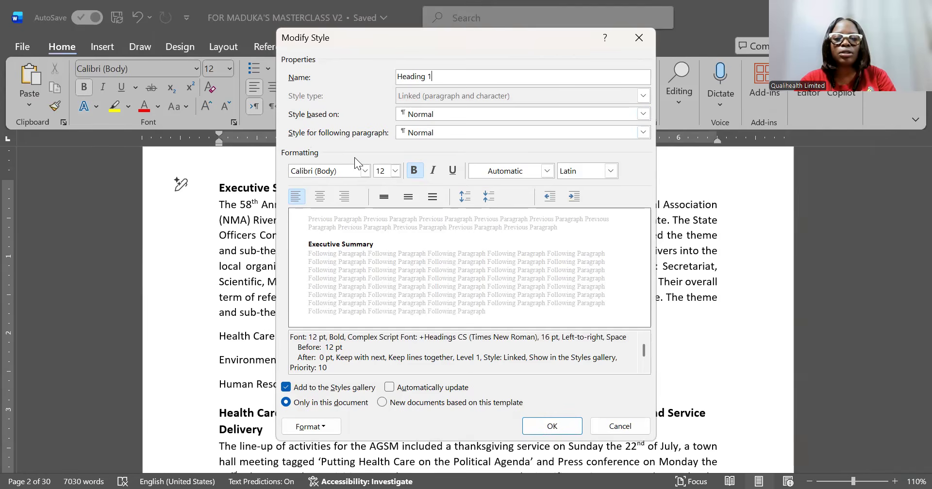
{"action": "left_click", "coordinate": [364, 173]}
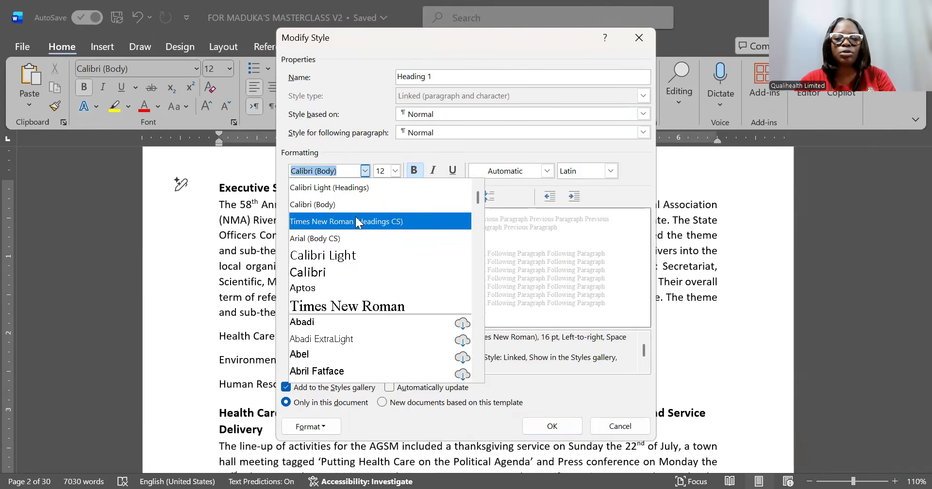
{"action": "left_click", "coordinate": [336, 273]}
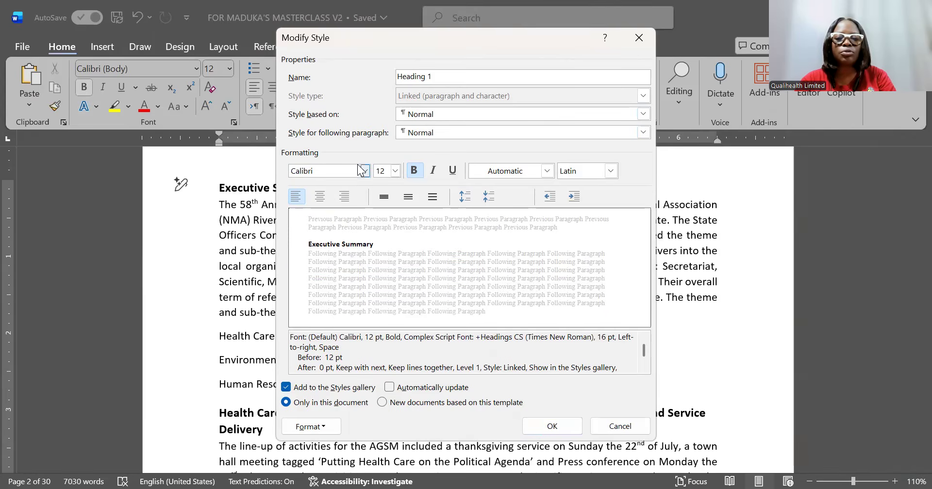
- Set the font size of the Heading 1 style to 11
{"action": "left_click", "coordinate": [396, 170]}
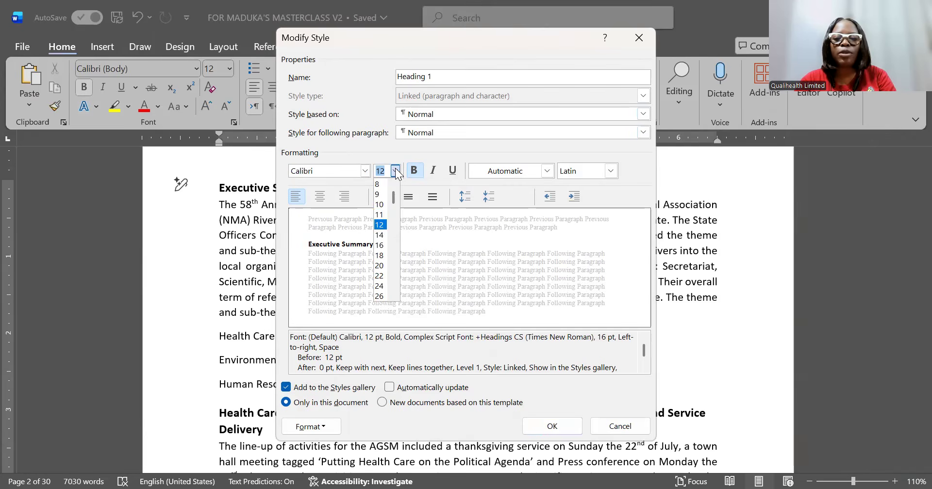
{"action": "left_click", "coordinate": [379, 215]}
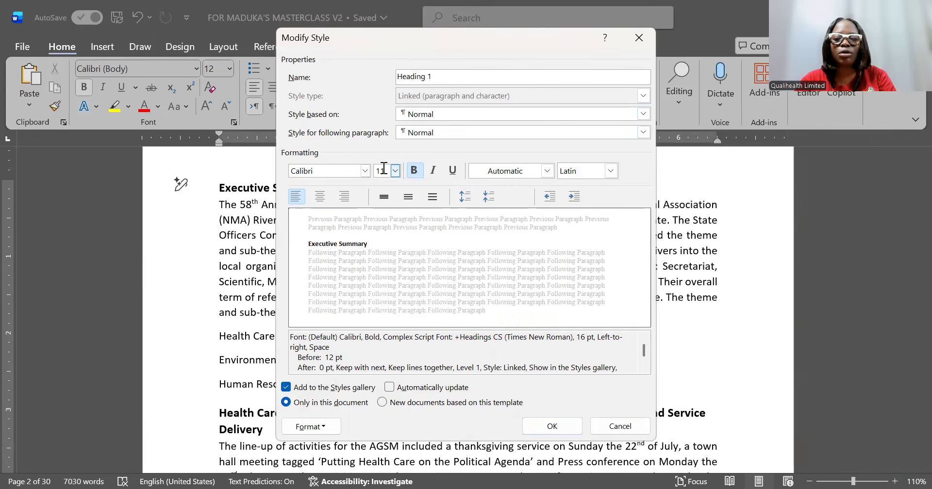
- Try switching bold and italic off and on for the Heading 1 style
{"action": "left_click", "coordinate": [414, 171]}
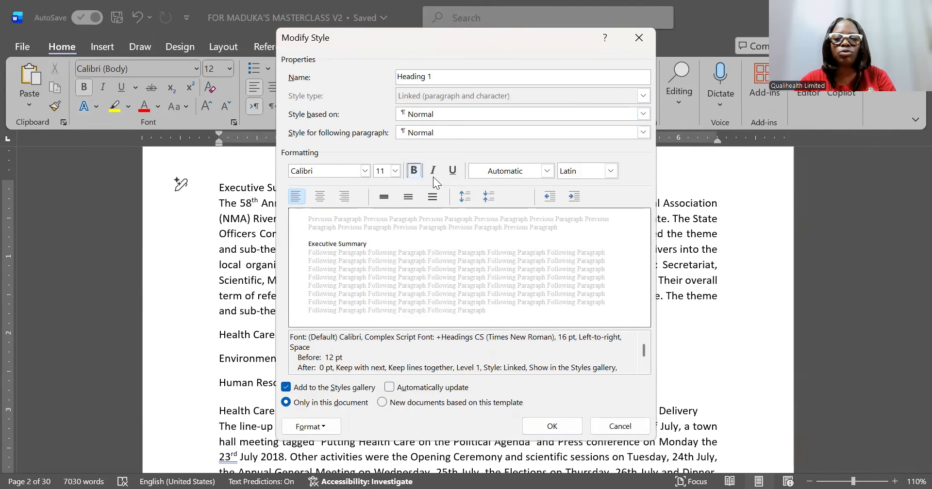
{"action": "left_click", "coordinate": [433, 177]}
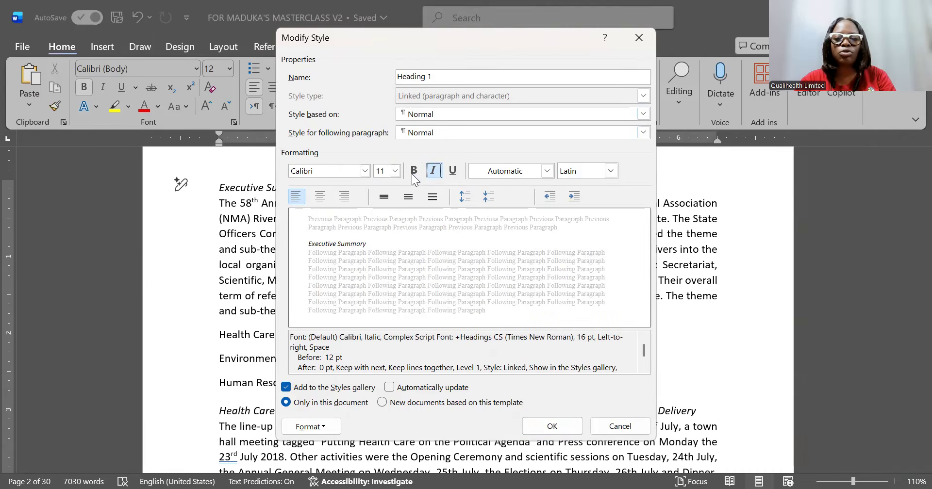
{"action": "left_click", "coordinate": [412, 172]}
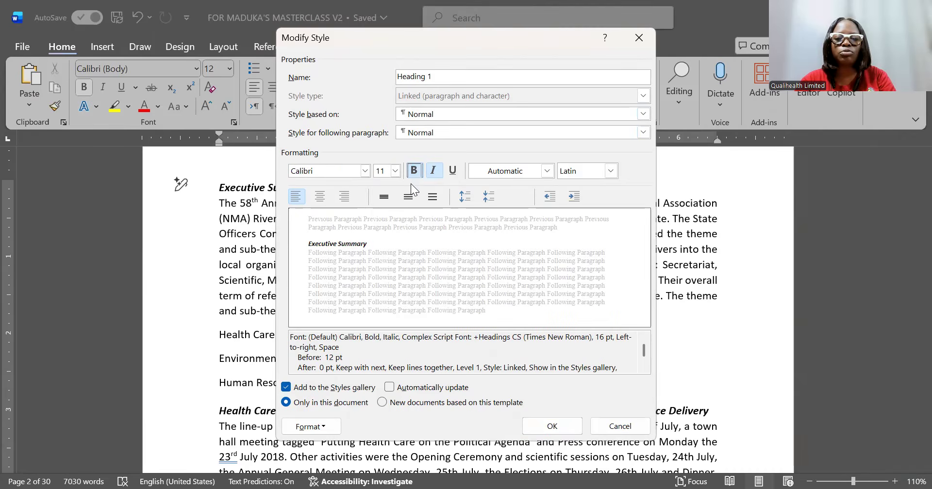
{"action": "left_click", "coordinate": [435, 175]}
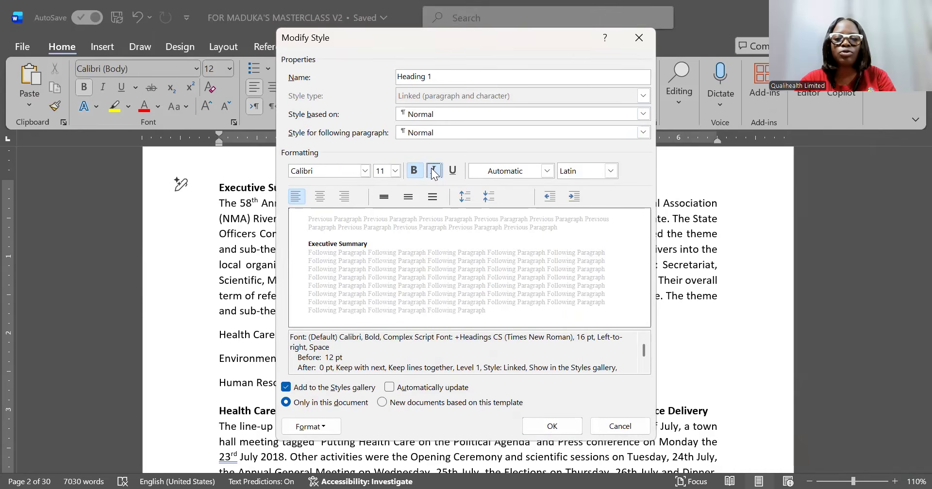
{"action": "left_click", "coordinate": [434, 171]}
{"action": "left_click", "coordinate": [434, 171]}
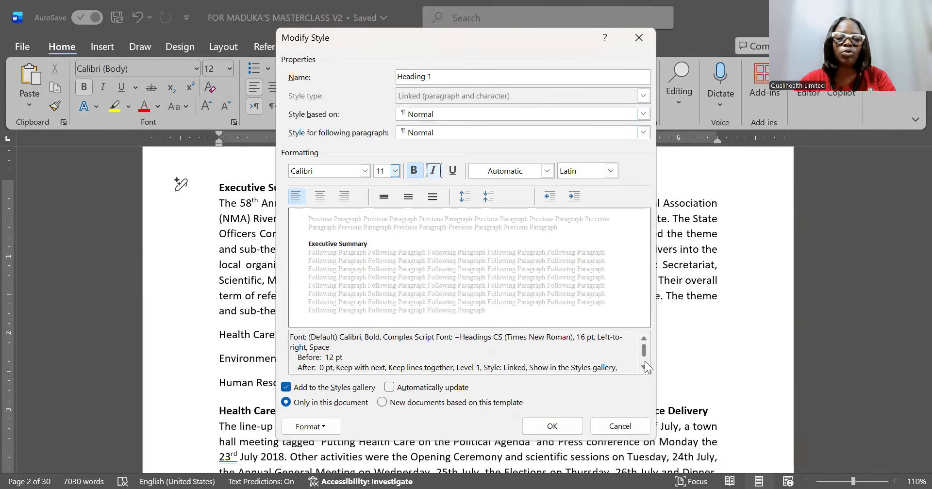
- Keep the Heading 1 changes only in this document, enable automatic updating and apply the modified style
{"action": "left_click_drag", "start_coordinate": [643, 350], "coordinate": [643, 355]}
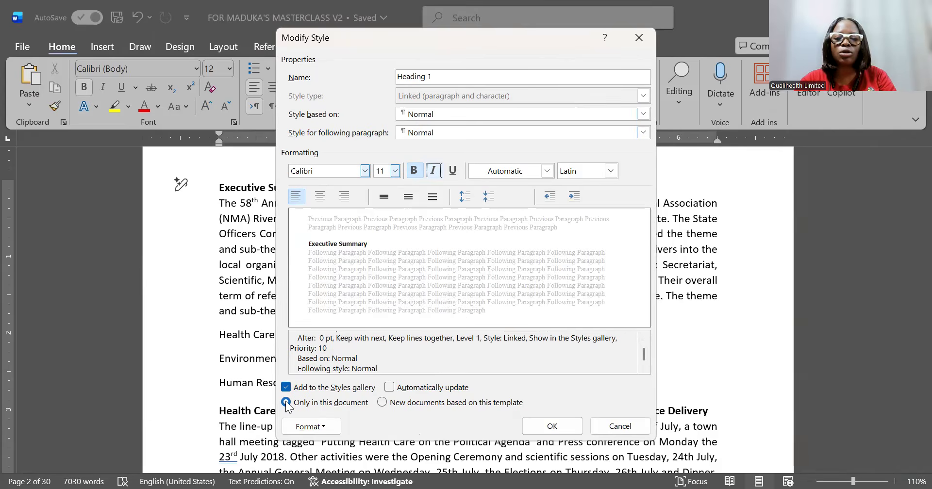
{"action": "left_click", "coordinate": [383, 403]}
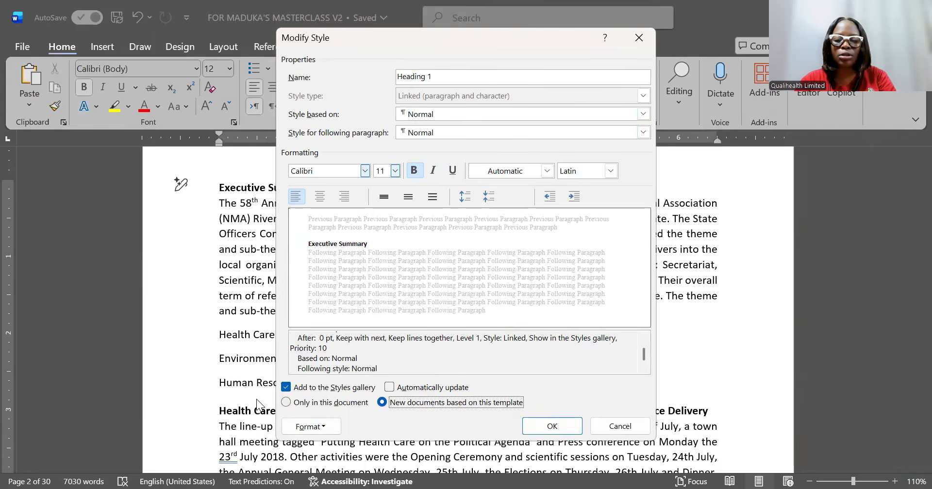
{"action": "left_click", "coordinate": [290, 409]}
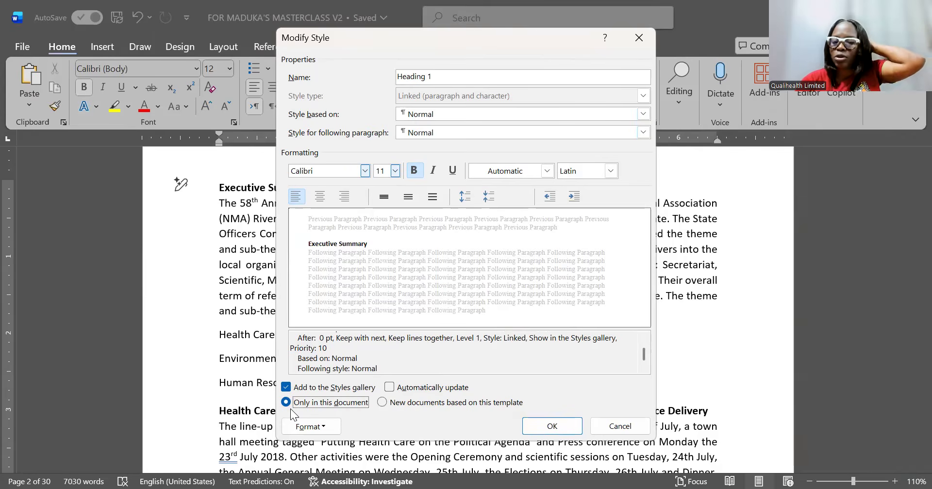
{"action": "left_click", "coordinate": [390, 387]}
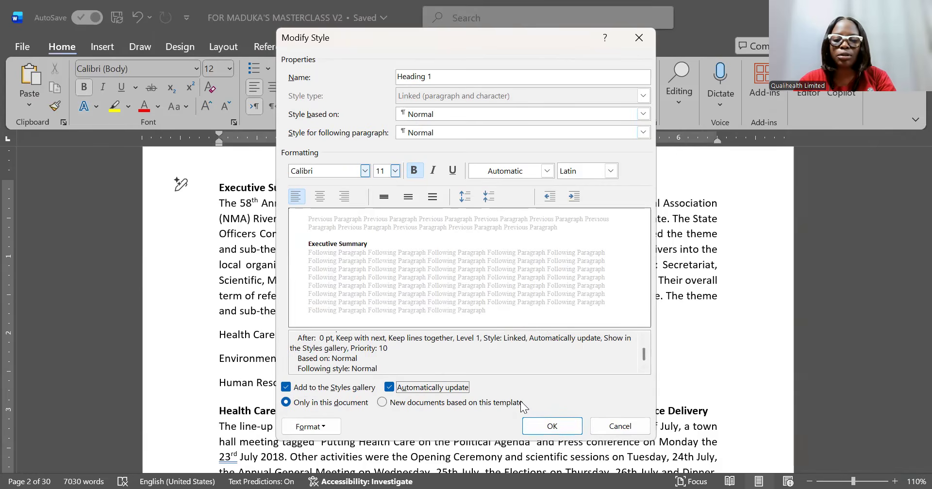
{"action": "left_click", "coordinate": [552, 426]}
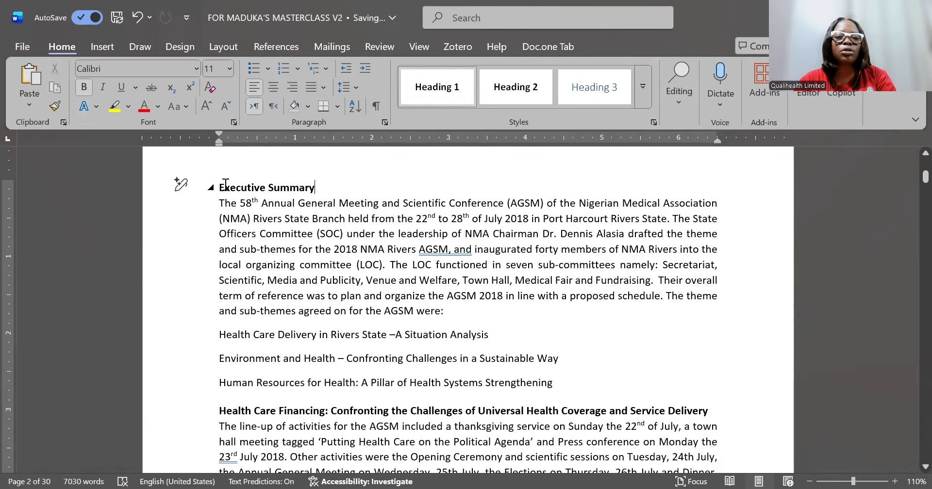
- Check the font and size of the Executive Summary heading against the body paragraph below it
{"action": "key", "text": "ctrl+shift+Left"}
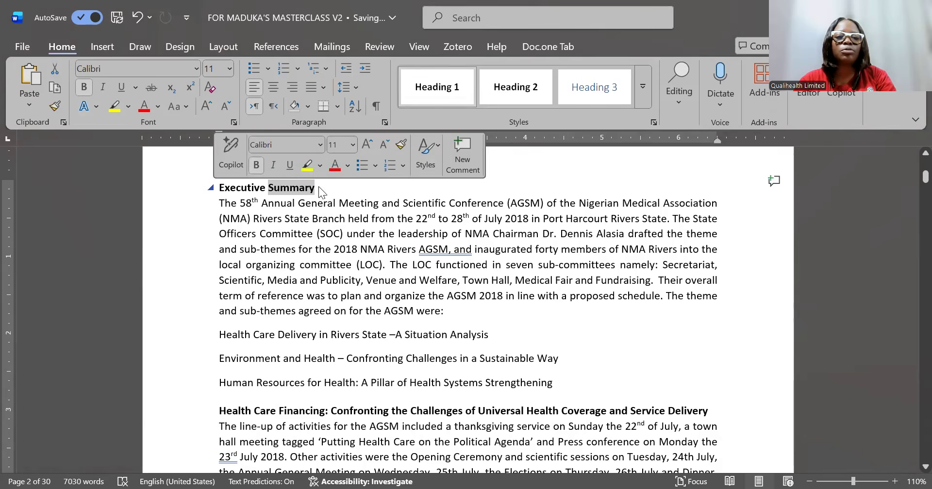
{"action": "left_click", "coordinate": [320, 187]}
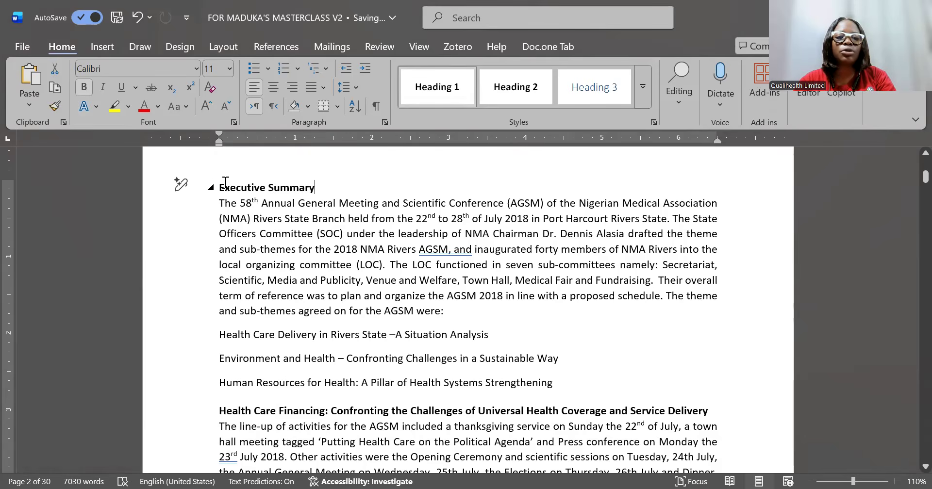
{"action": "triple_click", "coordinate": [226, 184]}
{"action": "left_click", "coordinate": [275, 264]}
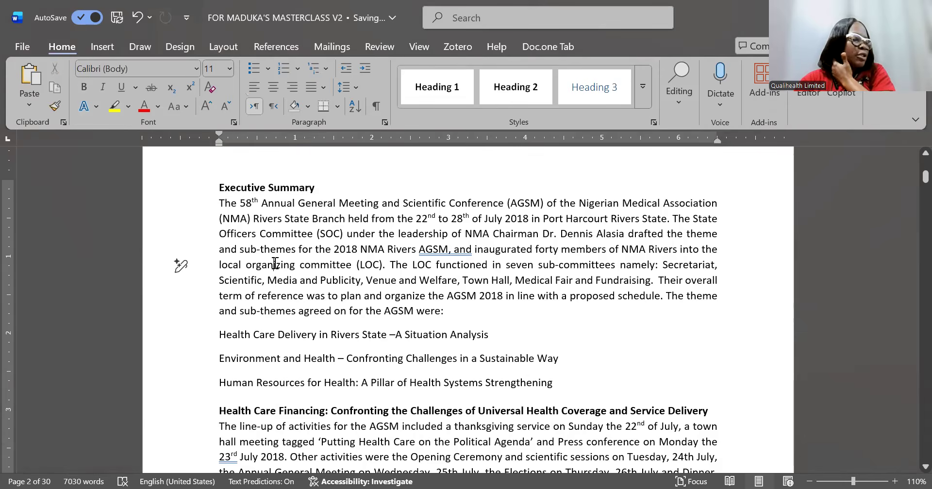
- Apply the Heading 1 style to the "Background/Rationale" title on page 3
{"action": "left_click", "coordinate": [322, 306]}
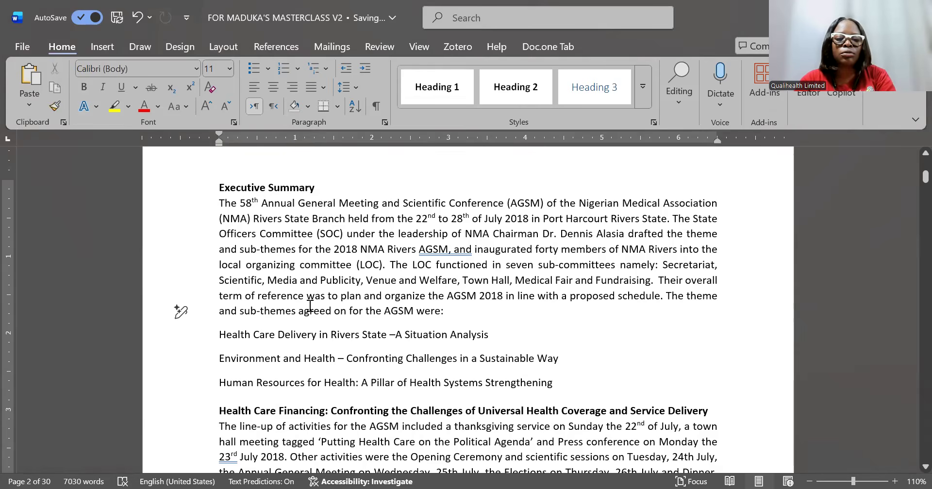
{"action": "key", "text": "Down"}
{"action": "key", "text": "Down"}
{"action": "key", "text": "Down"}
{"action": "key", "text": "Down"}
{"action": "key", "text": "Down"}
{"action": "key", "text": "Down"}
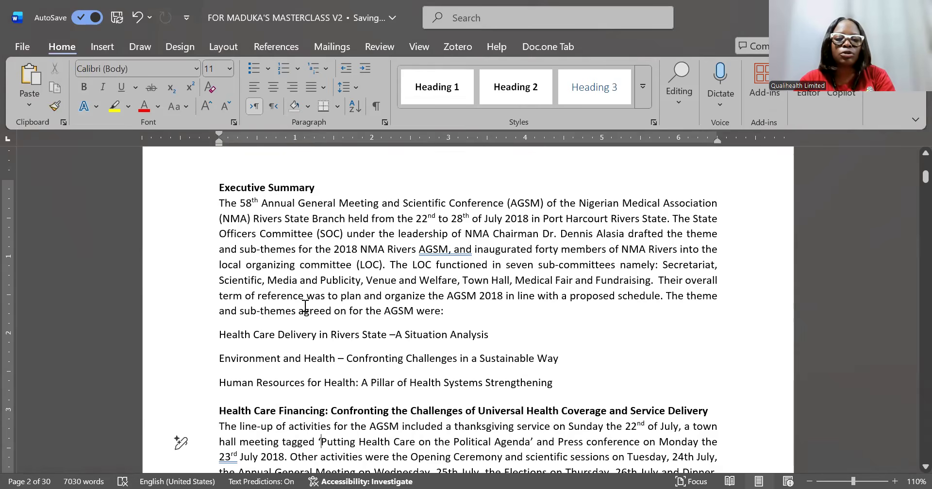
{"action": "key", "text": "Down"}
{"action": "key", "text": "Down"}
{"action": "key", "text": "Down"}
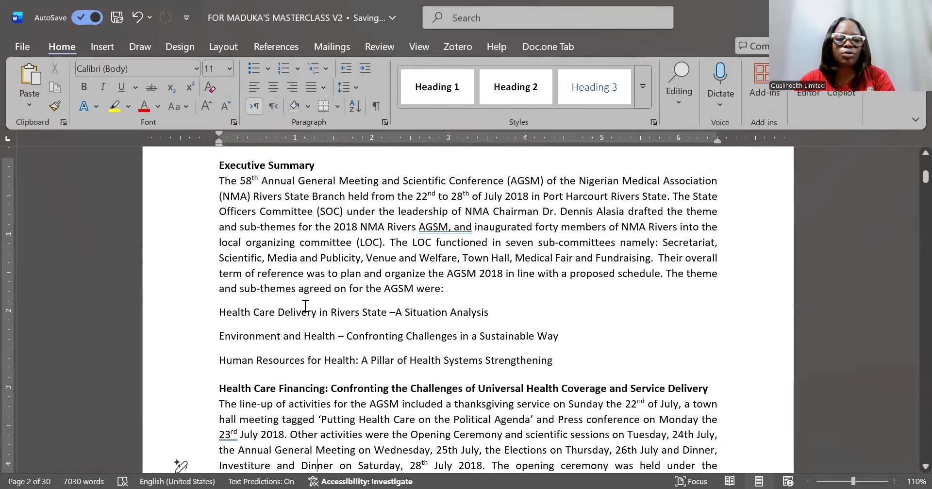
{"action": "key", "text": "Down"}
{"action": "key", "text": "Down"}
{"action": "key", "text": "Down"}
{"action": "key", "text": "Down"}
{"action": "key", "text": "Down"}
{"action": "key", "text": "Down"}
{"action": "key", "text": "Down"}
{"action": "key", "text": "Down"}
{"action": "key", "text": "Down"}
{"action": "key", "text": "Down"}
{"action": "key", "text": "Down"}
{"action": "key", "text": "Down"}
{"action": "key", "text": "Down"}
{"action": "key", "text": "Down"}
{"action": "key", "text": "Down"}
{"action": "key", "text": "Down"}
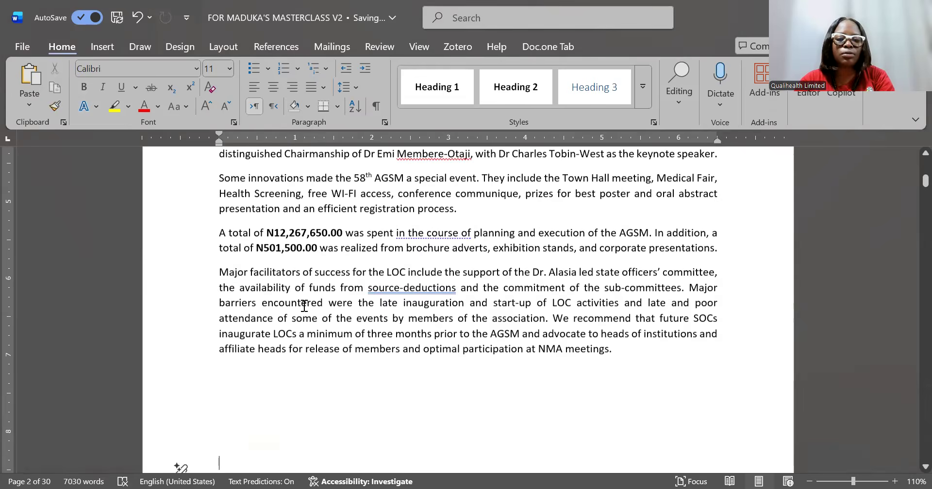
{"action": "key", "text": "Down"}
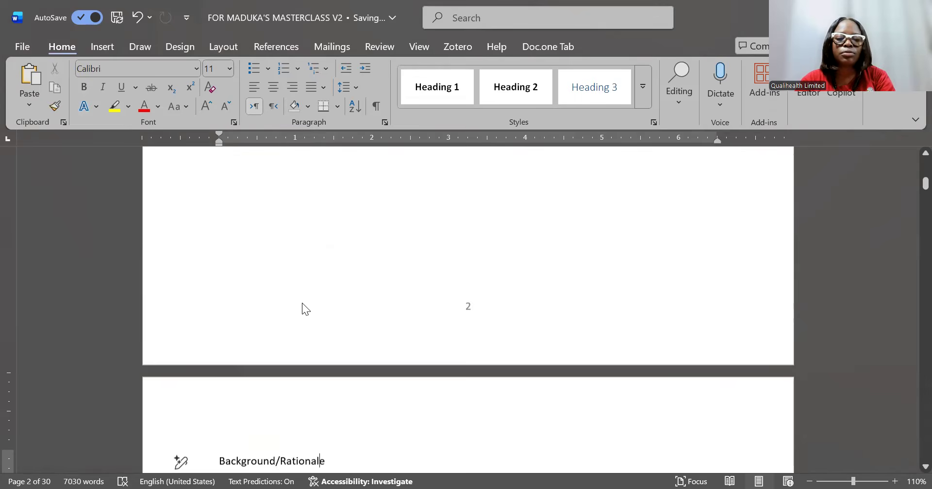
{"action": "key", "text": "Down"}
{"action": "key", "text": "Down"}
{"action": "key", "text": "Down"}
{"action": "key", "text": "Down"}
{"action": "key", "text": "Down"}
{"action": "key", "text": "Down"}
{"action": "key", "text": "Down"}
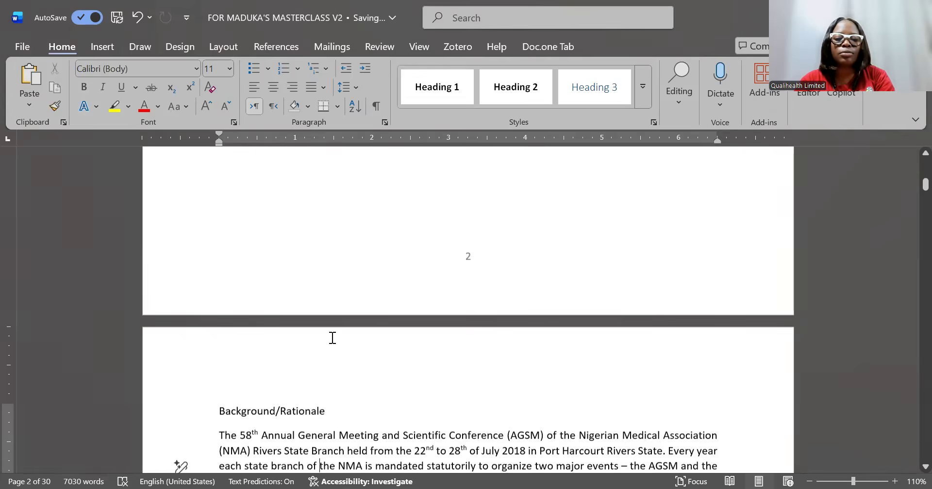
{"action": "triple_click", "coordinate": [242, 347]}
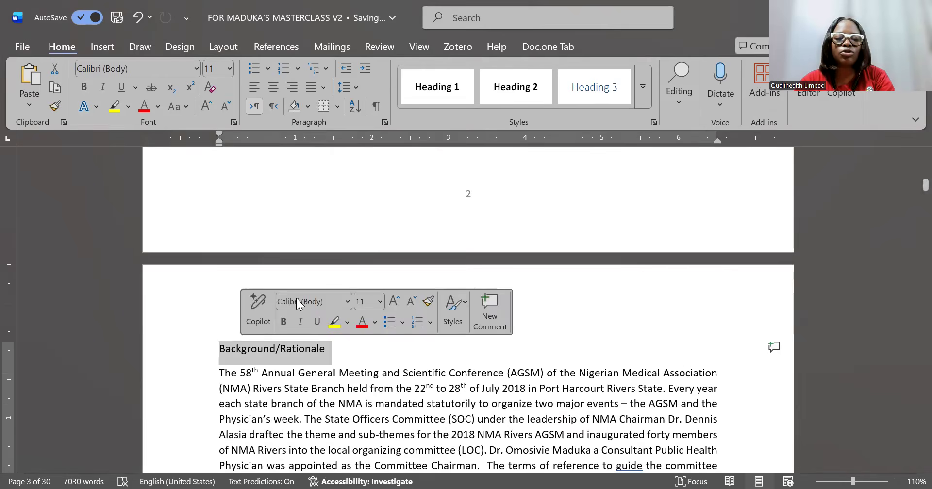
{"action": "left_click", "coordinate": [453, 91]}
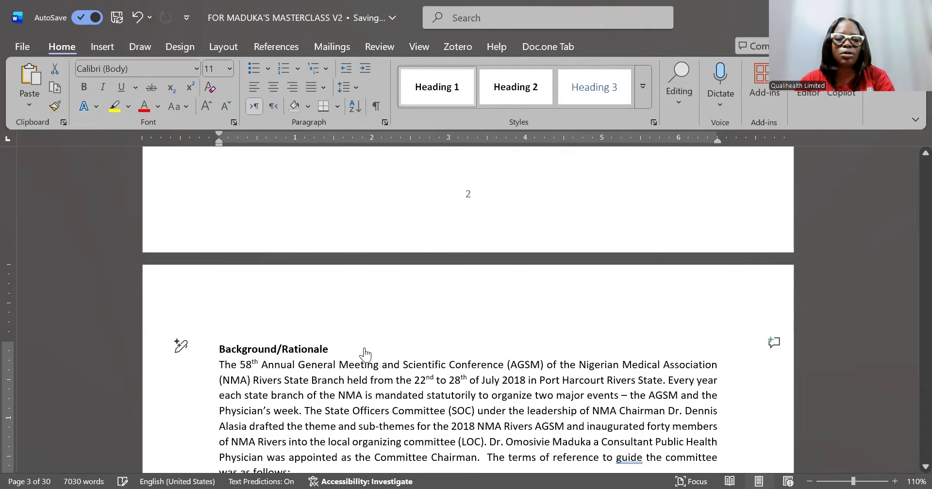
{"action": "key", "text": "ctrl+z"}
{"action": "left_click", "coordinate": [507, 344]}
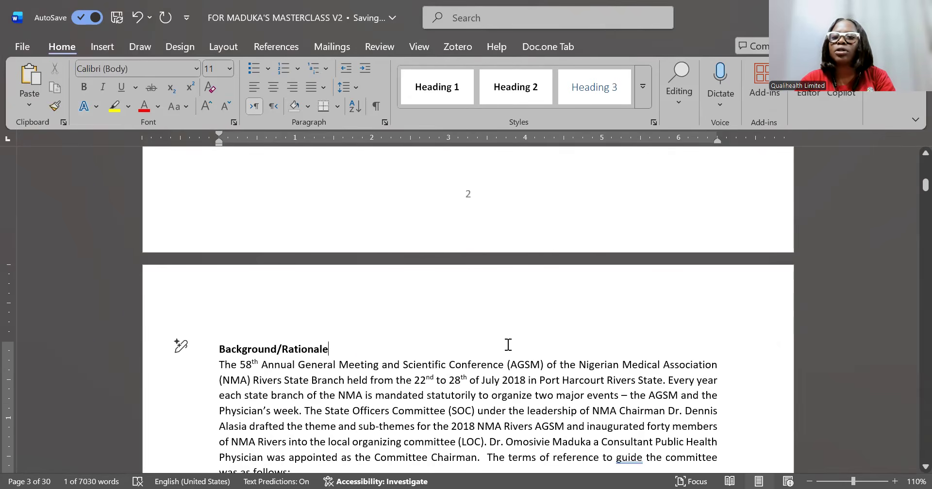
- Apply the Heading 1 style to the "Approach and Methodology" title on page 3
{"action": "key", "text": "Down"}
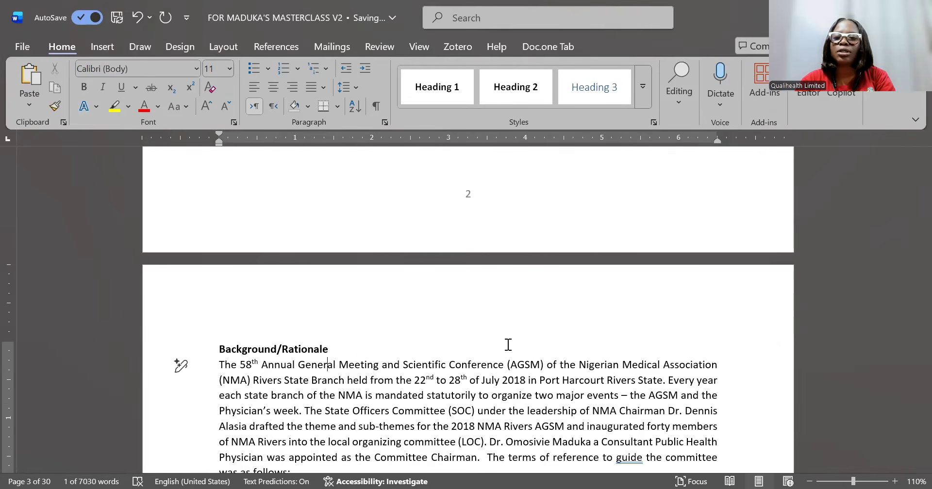
{"action": "left_click", "coordinate": [440, 375]}
{"action": "key", "text": "Down"}
{"action": "key", "text": "Down"}
{"action": "key", "text": "Down"}
{"action": "key", "text": "Down"}
{"action": "key", "text": "Down"}
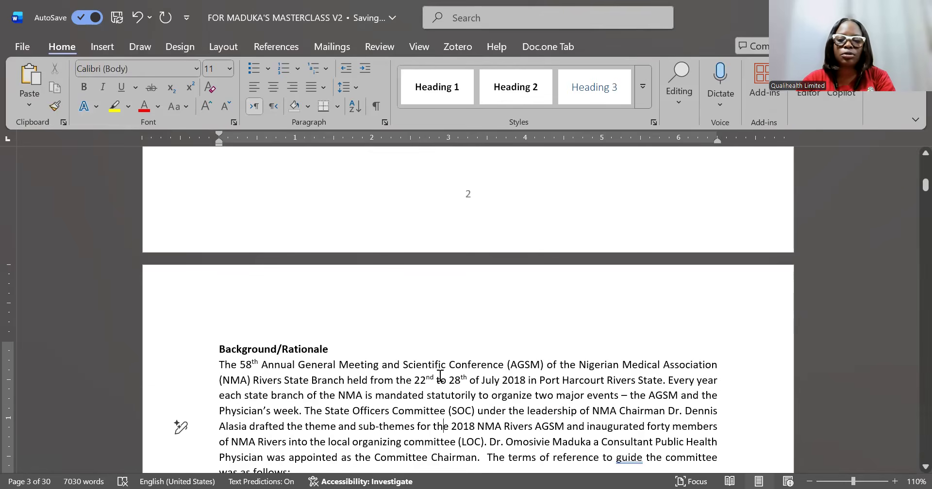
{"action": "key", "text": "Down"}
{"action": "key", "text": "Down"}
{"action": "key", "text": "Down"}
{"action": "key", "text": "Down"}
{"action": "key", "text": "Down"}
{"action": "key", "text": "Down"}
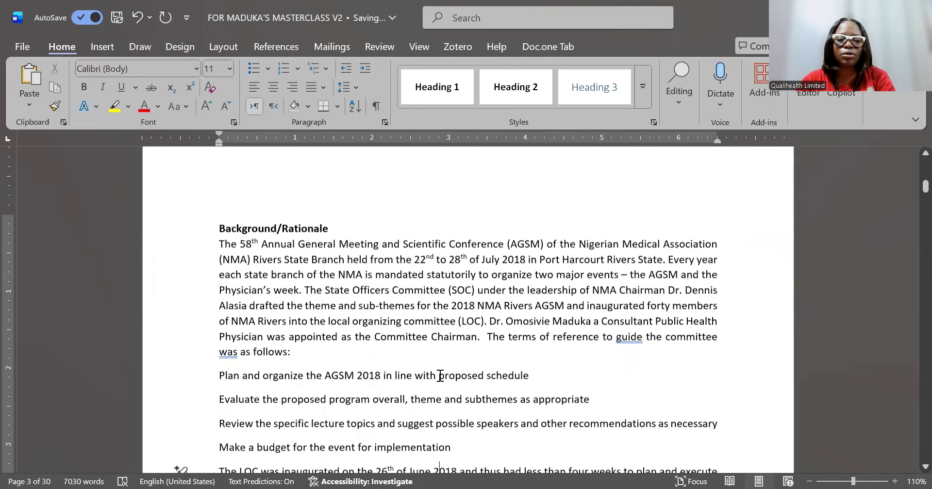
{"action": "key", "text": "Down"}
{"action": "key", "text": "Down"}
{"action": "key", "text": "Down"}
{"action": "key", "text": "Down"}
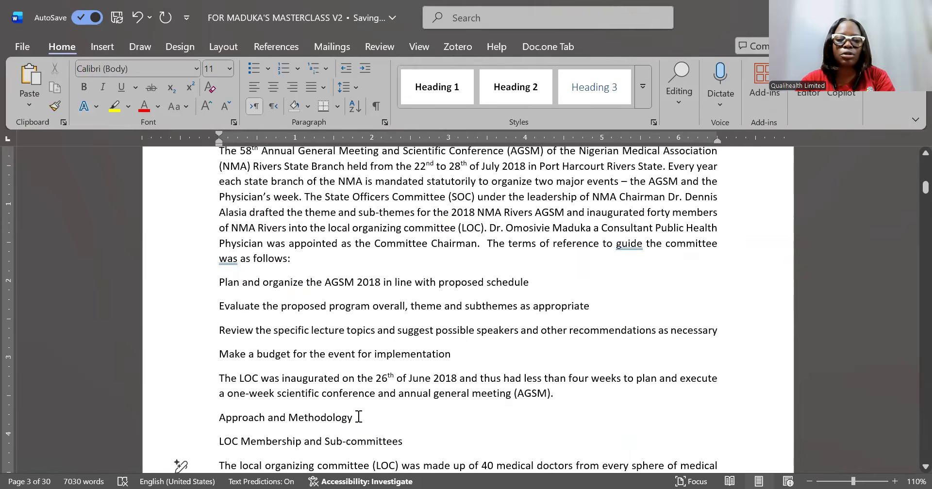
{"action": "left_click_drag", "start_coordinate": [375, 417], "coordinate": [212, 417]}
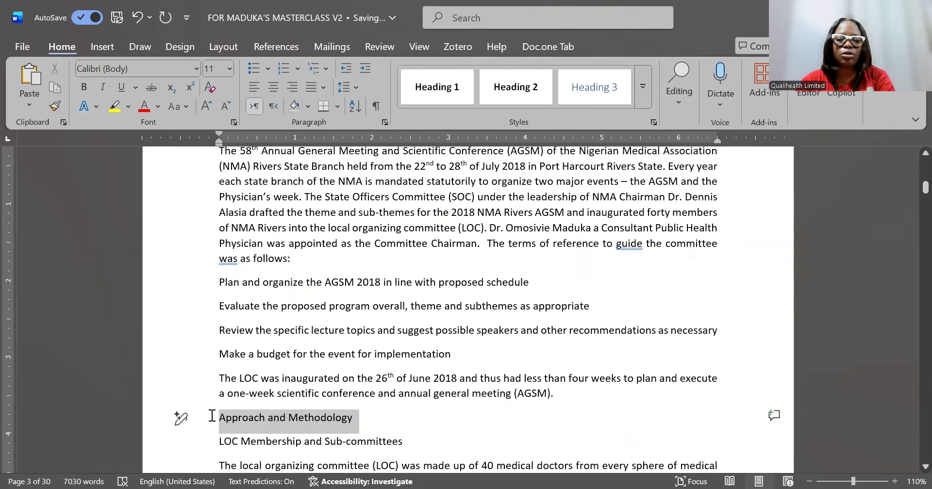
{"action": "left_click", "coordinate": [439, 82]}
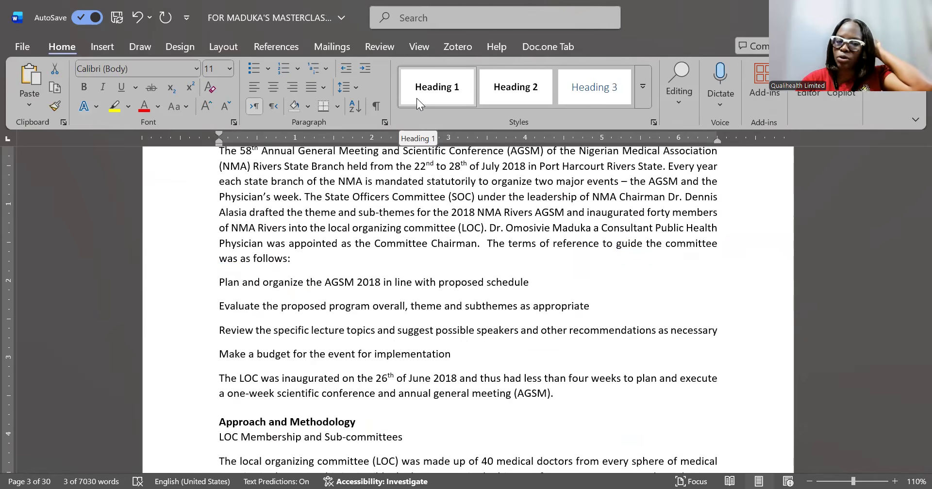
- Apply the Heading 2 style to the "LOC Membership and Sub-committees" line under Approach and Methodology
{"action": "key", "text": "Down"}
{"action": "key", "text": "Down"}
{"action": "key", "text": "Down"}
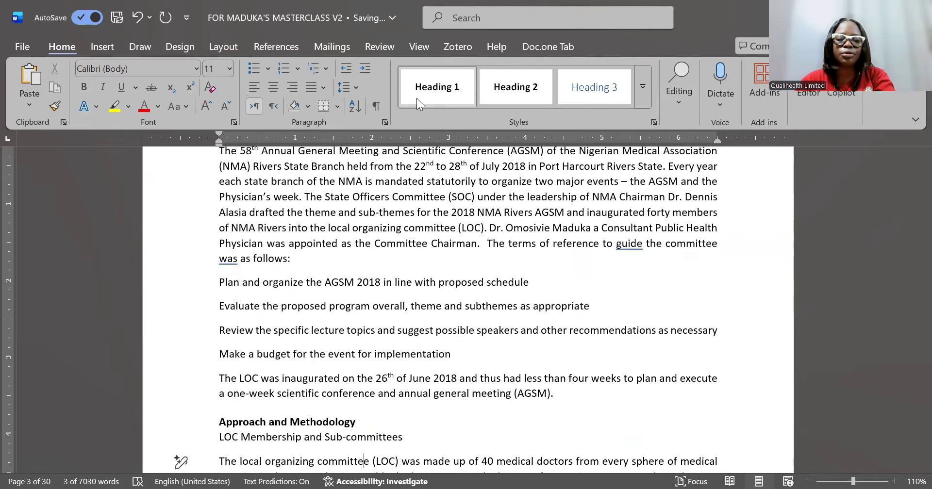
{"action": "key", "text": "Down"}
{"action": "key", "text": "Down"}
{"action": "key", "text": "Down"}
{"action": "key", "text": "Down"}
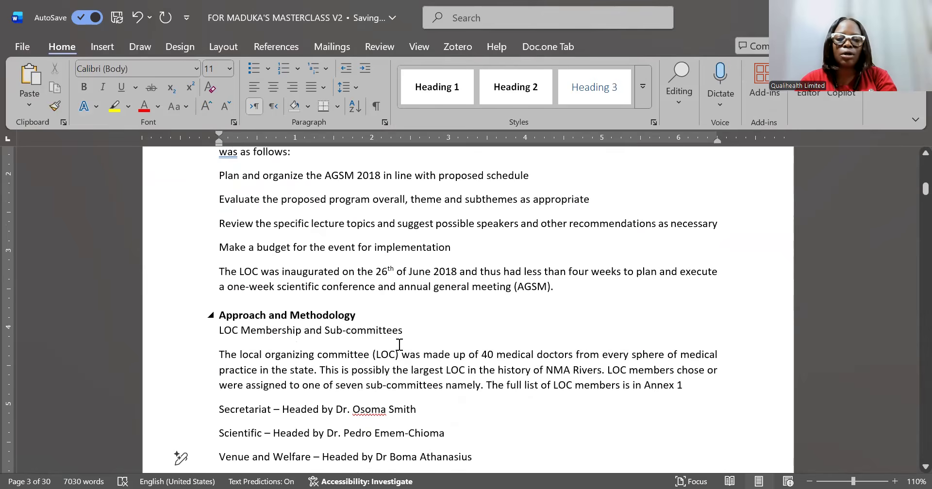
{"action": "left_click_drag", "start_coordinate": [409, 341], "coordinate": [226, 336]}
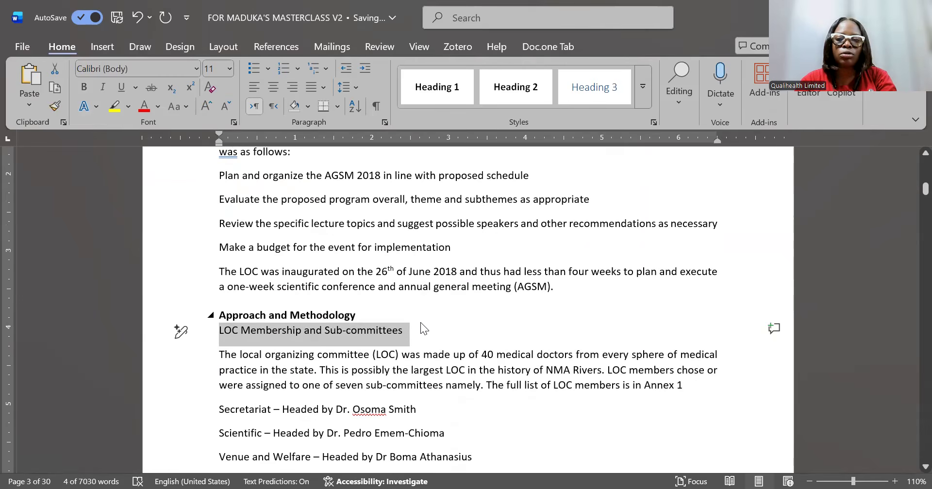
{"action": "left_click", "coordinate": [547, 92]}
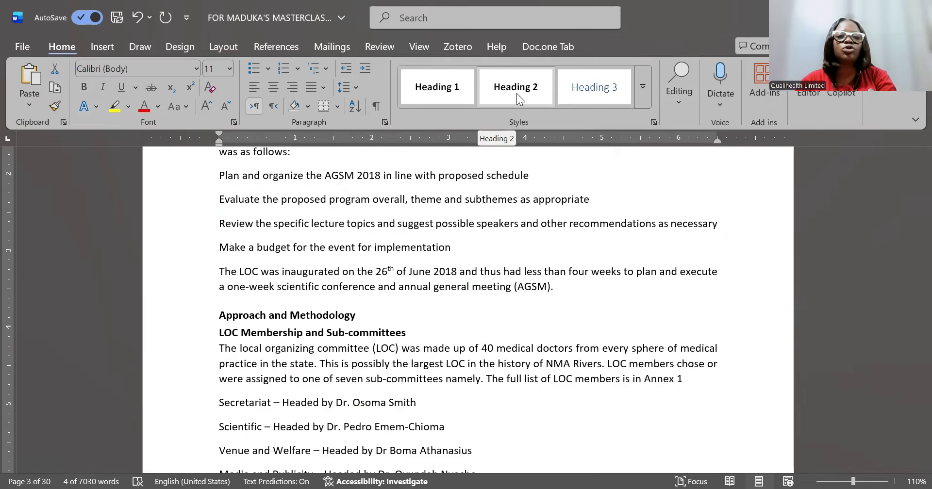
{"action": "left_click", "coordinate": [517, 94]}
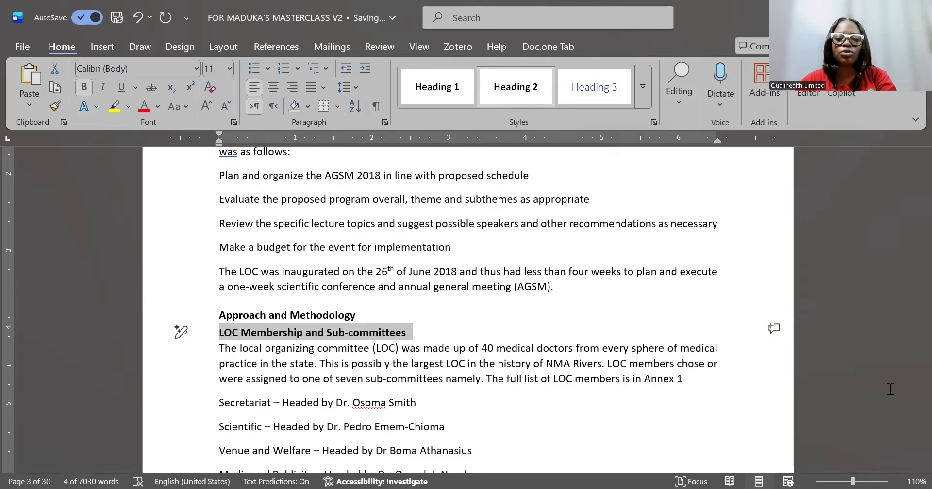
- Apply the Heading 1 style to the "AGSM Activities" title on page 5
{"action": "left_click", "coordinate": [642, 178]}
{"action": "left_click", "coordinate": [549, 64]}
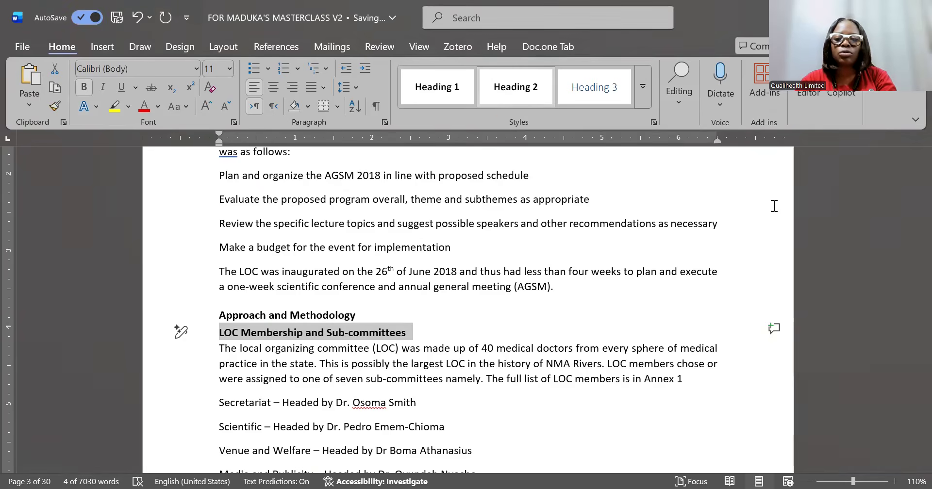
{"action": "left_click", "coordinate": [620, 383]}
{"action": "scroll", "coordinate": [620, 383], "scroll_direction": "down", "scroll_amount": 6}
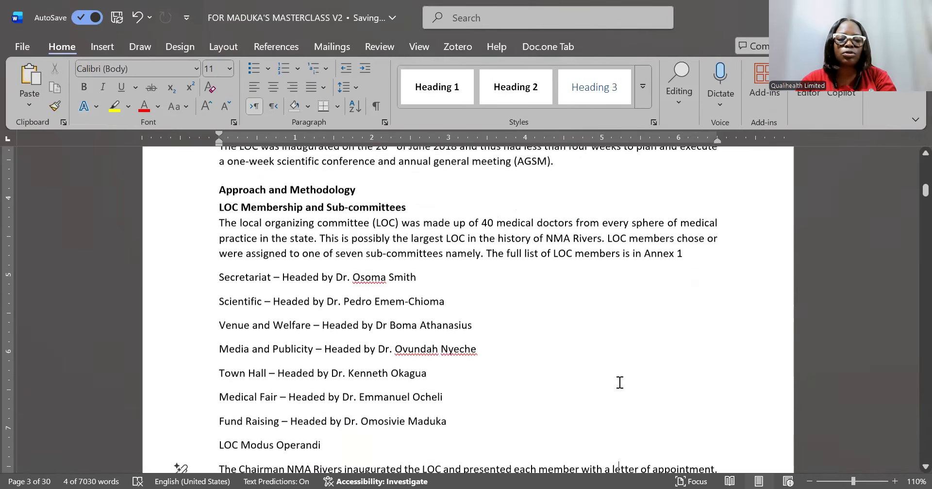
{"action": "scroll", "coordinate": [620, 383], "scroll_direction": "down", "scroll_amount": 9}
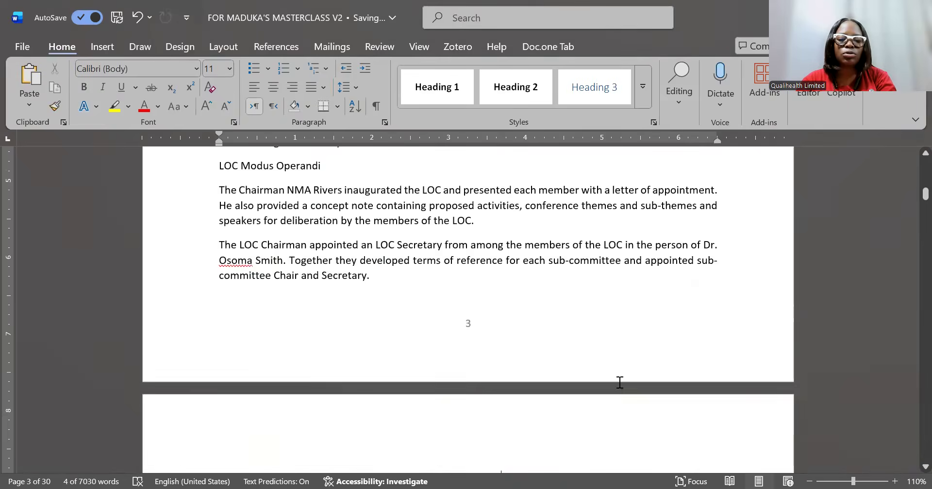
{"action": "scroll", "coordinate": [620, 383], "scroll_direction": "down", "scroll_amount": 4}
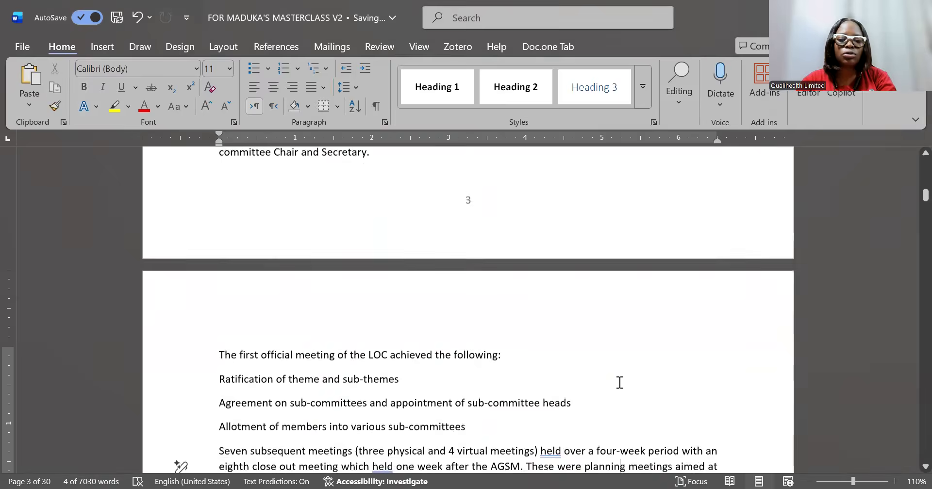
{"action": "scroll", "coordinate": [620, 383], "scroll_direction": "down", "scroll_amount": 10}
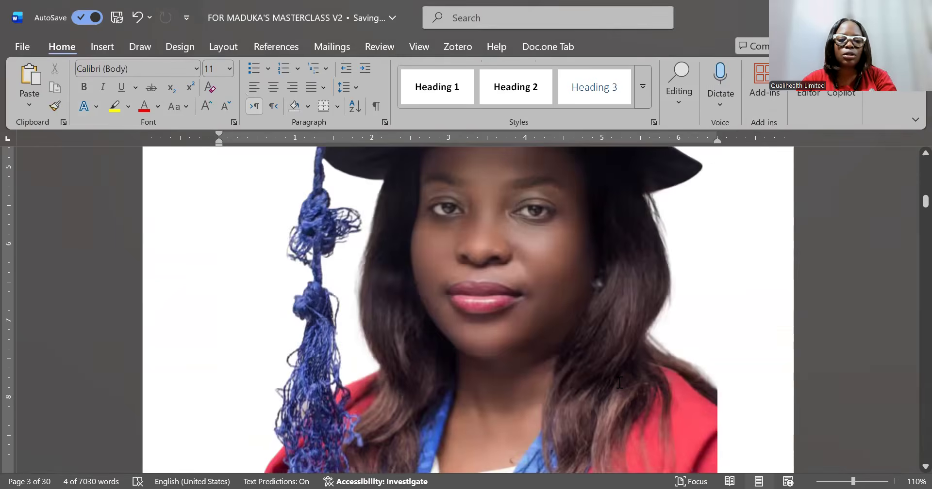
{"action": "scroll", "coordinate": [620, 384], "scroll_direction": "down", "scroll_amount": 1}
{"action": "scroll", "coordinate": [620, 383], "scroll_direction": "down", "scroll_amount": 9}
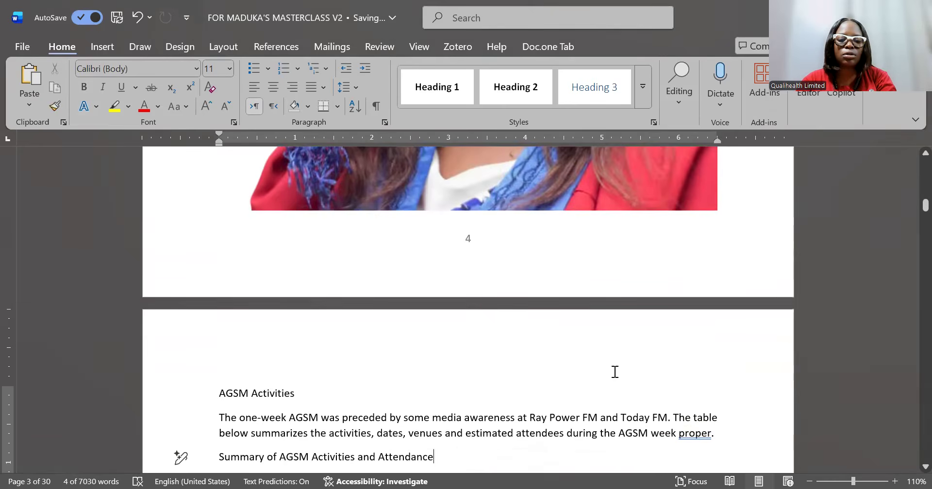
{"action": "scroll", "coordinate": [491, 466], "scroll_direction": "down", "scroll_amount": 1}
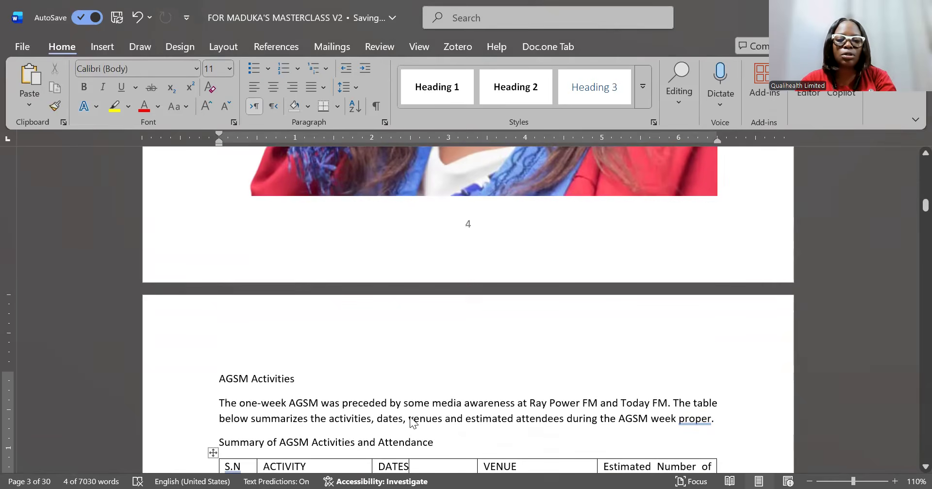
{"action": "scroll", "coordinate": [410, 418], "scroll_direction": "down", "scroll_amount": 1}
{"action": "left_click_drag", "start_coordinate": [297, 350], "coordinate": [208, 350]}
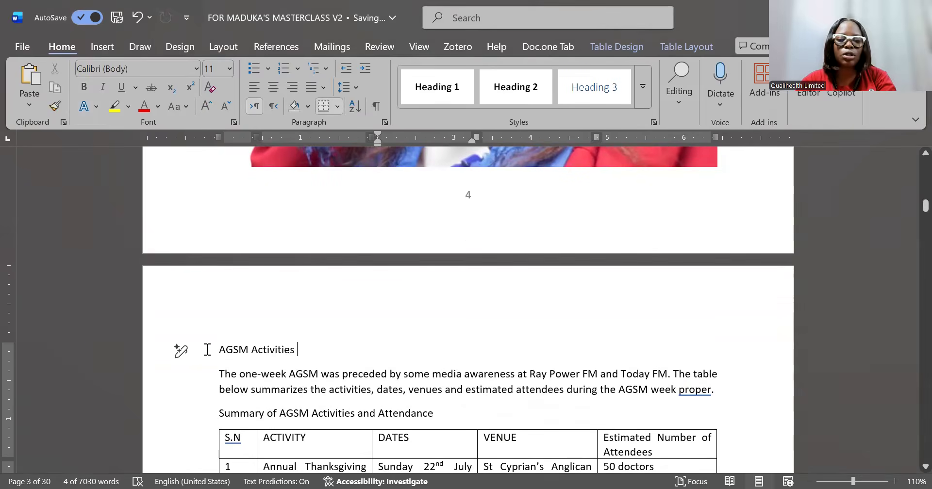
{"action": "left_click", "coordinate": [442, 99]}
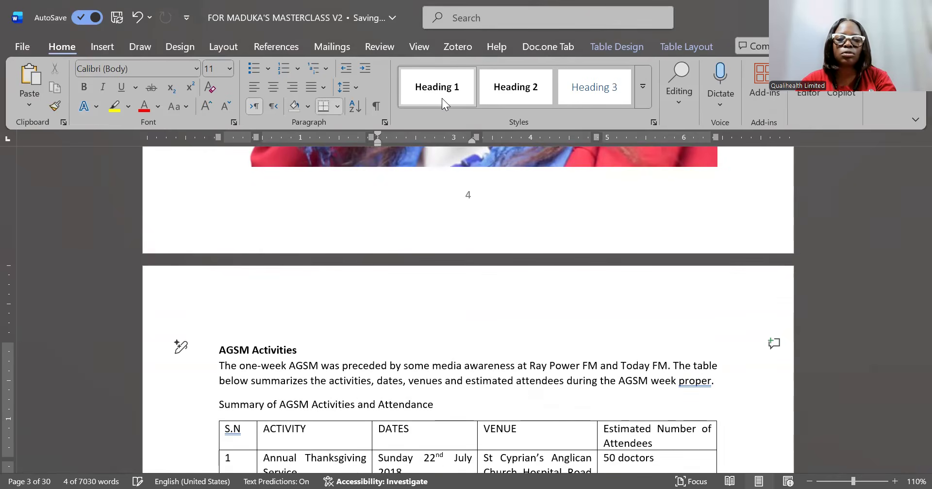
- Apply the Heading 2 style to the "Summary of AGSM Activities and Attendance" line above the activities table
{"action": "left_click", "coordinate": [440, 407]}
{"action": "left_click", "coordinate": [225, 404], "text": "shift"}
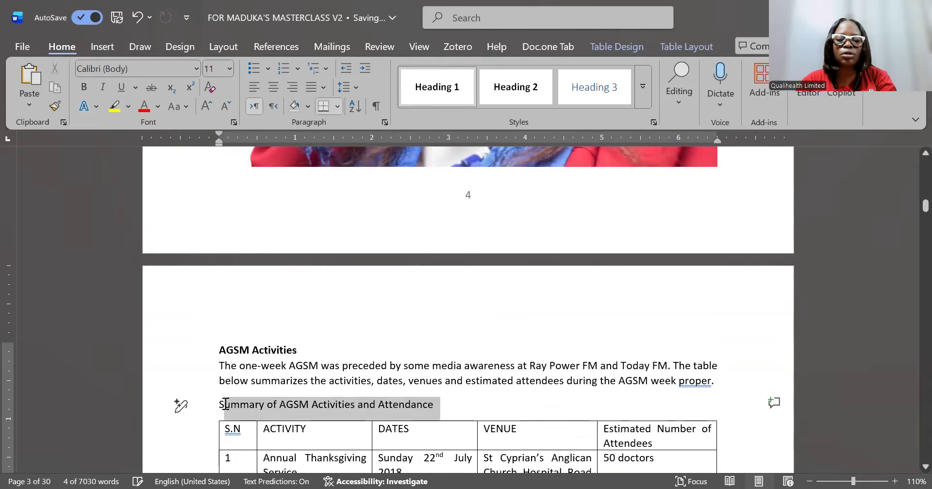
{"action": "left_click", "coordinate": [218, 405], "text": "shift"}
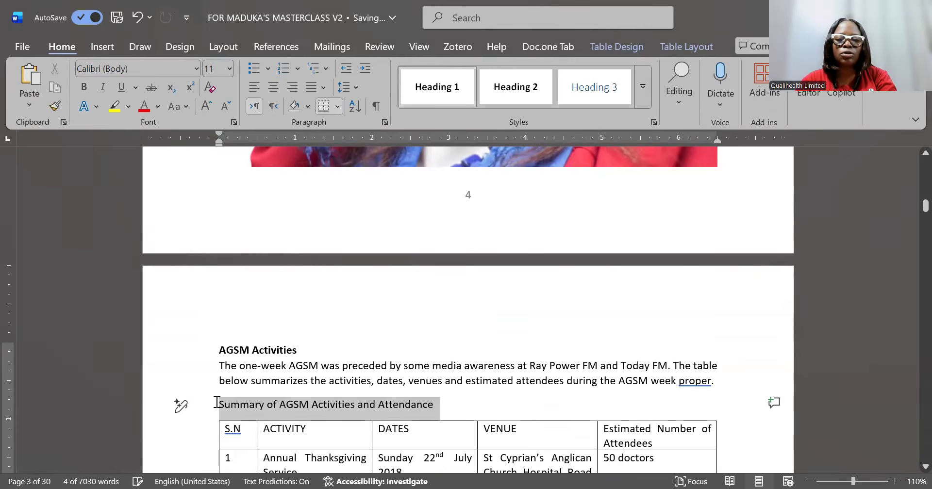
{"action": "left_click", "coordinate": [503, 94]}
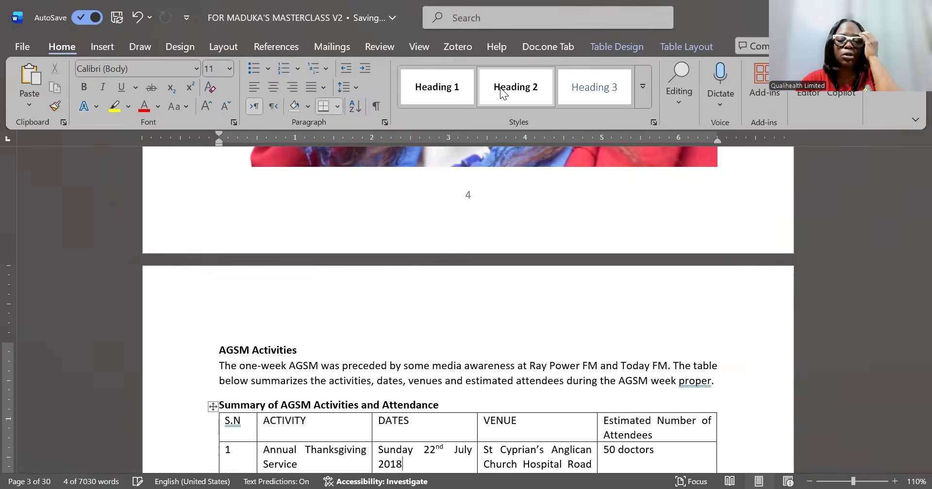
- Apply the Heading 2 style to the "Chairman of the Occasion, Themes and Speaker" line below the activities table
{"action": "scroll", "coordinate": [503, 94], "scroll_direction": "down", "scroll_amount": 7}
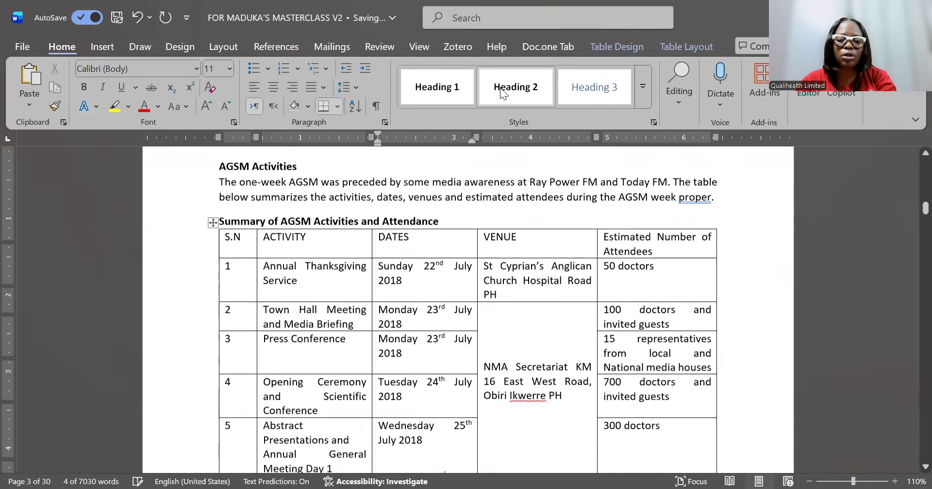
{"action": "scroll", "coordinate": [508, 154], "scroll_direction": "down", "scroll_amount": 2}
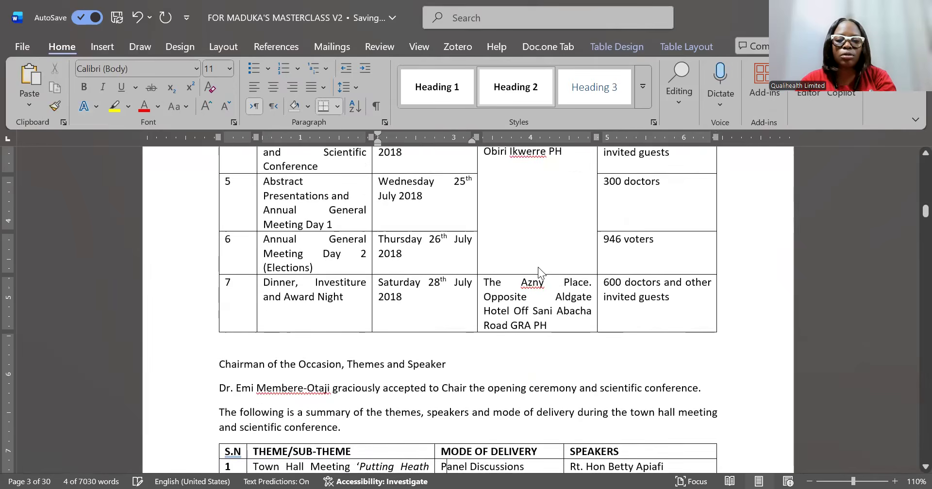
{"action": "triple_click", "coordinate": [217, 366]}
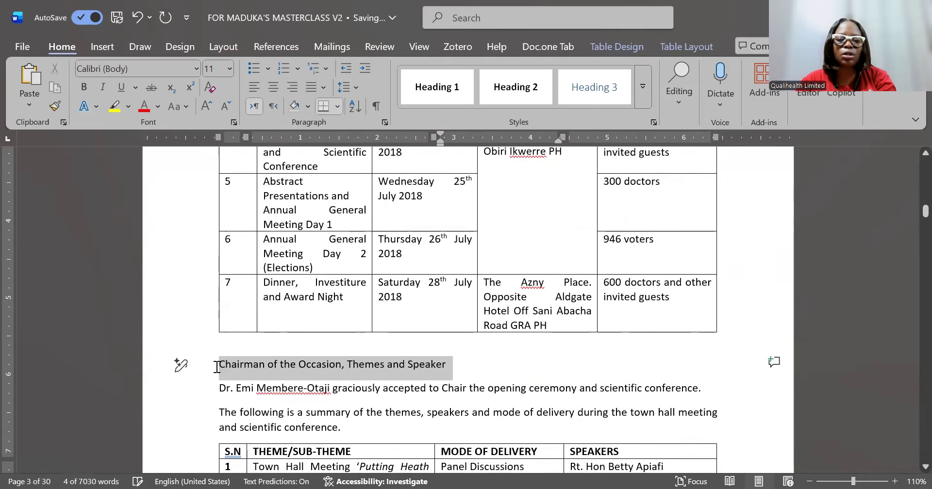
{"action": "left_click", "coordinate": [515, 82]}
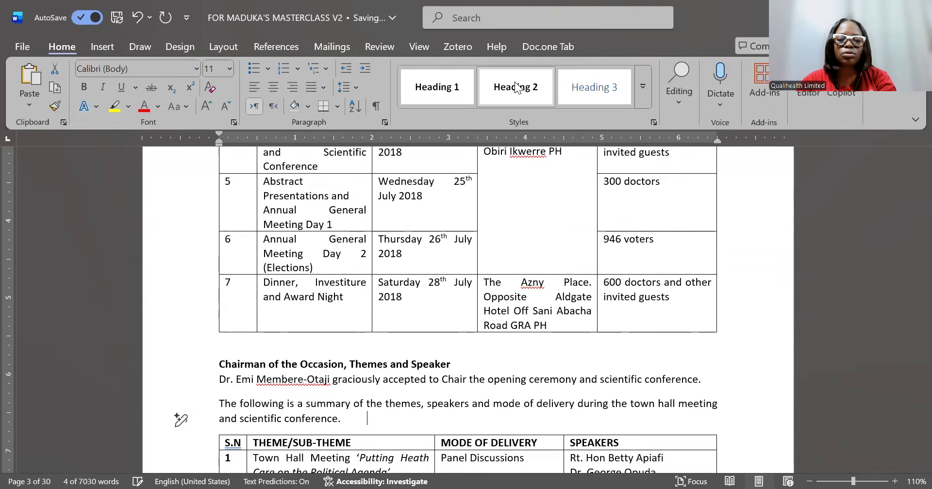
- Apply the Heading 1 style to the "2018 AGSM Innovations" title on page 6
{"action": "key", "text": "Page_Down"}
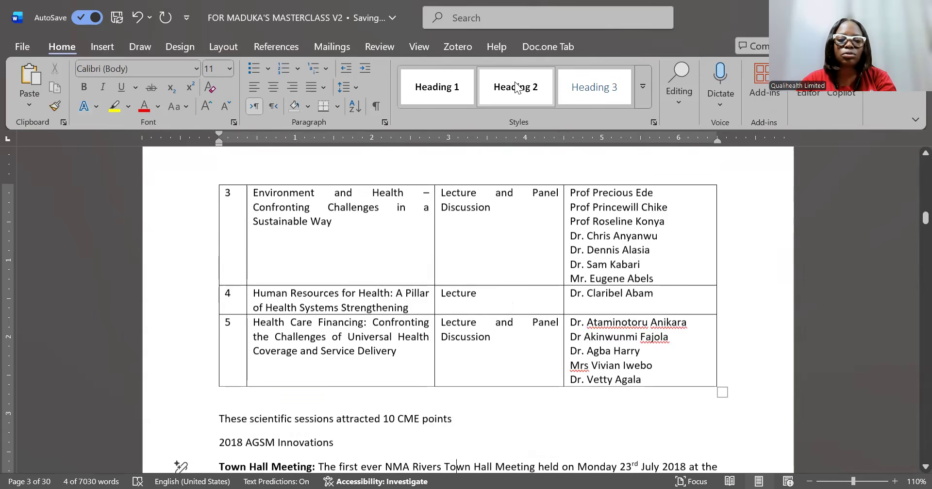
{"action": "scroll", "coordinate": [510, 214], "scroll_direction": "down", "scroll_amount": 2}
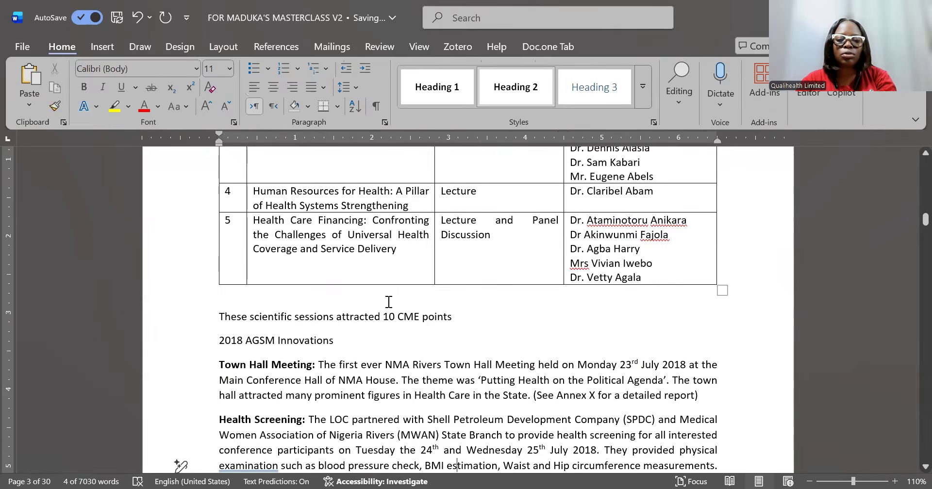
{"action": "left_click", "coordinate": [200, 347]}
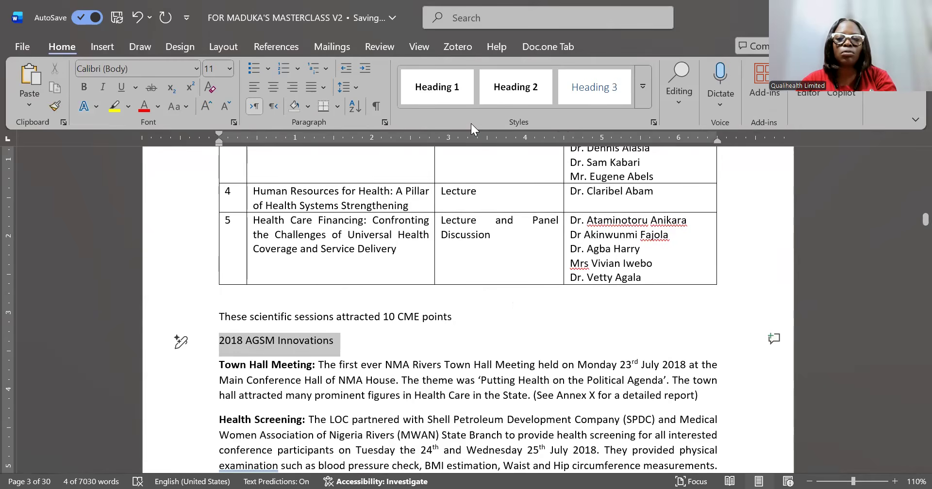
{"action": "left_click", "coordinate": [456, 84]}
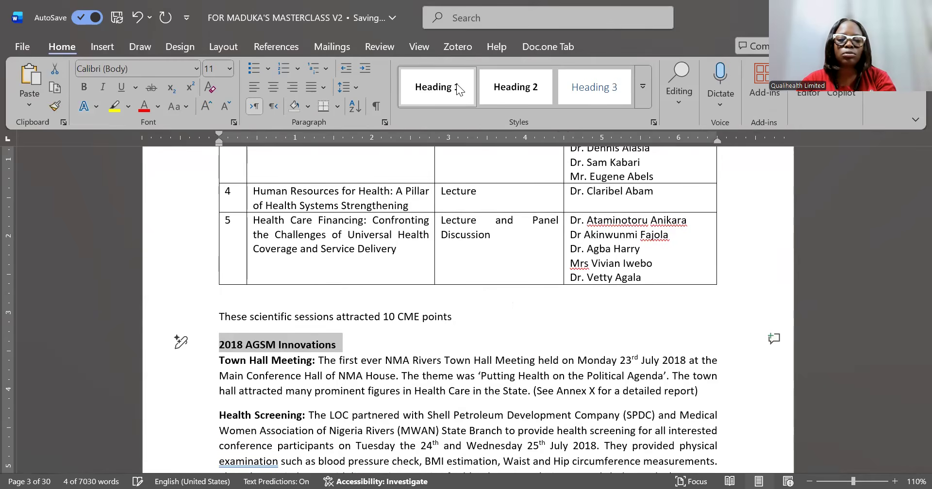
- Apply the Heading 1 style to the "Financial Report (Summary)" title on page 7
{"action": "key", "text": "Down"}
{"action": "key", "text": "Down"}
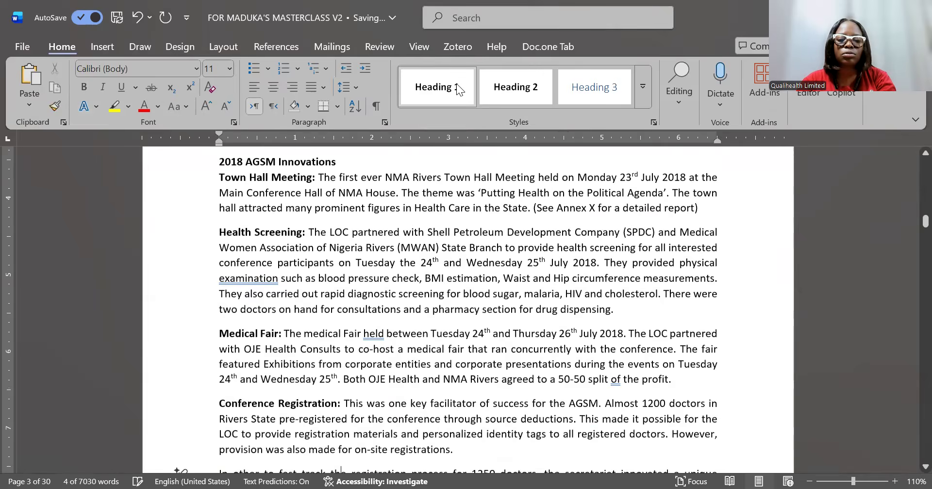
{"action": "key", "text": "Down"}
{"action": "key", "text": "Down"}
{"action": "key", "text": "Down"}
{"action": "key", "text": "Down"}
{"action": "key", "text": "Down"}
{"action": "key", "text": "Down"}
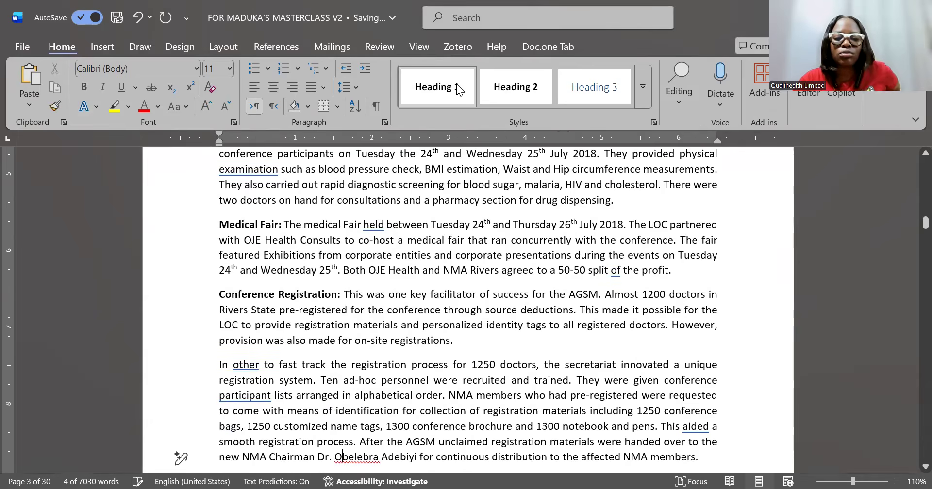
{"action": "key", "text": "Down"}
{"action": "key", "text": "Down"}
{"action": "key", "text": "Down"}
{"action": "key", "text": "Down"}
{"action": "key", "text": "Down"}
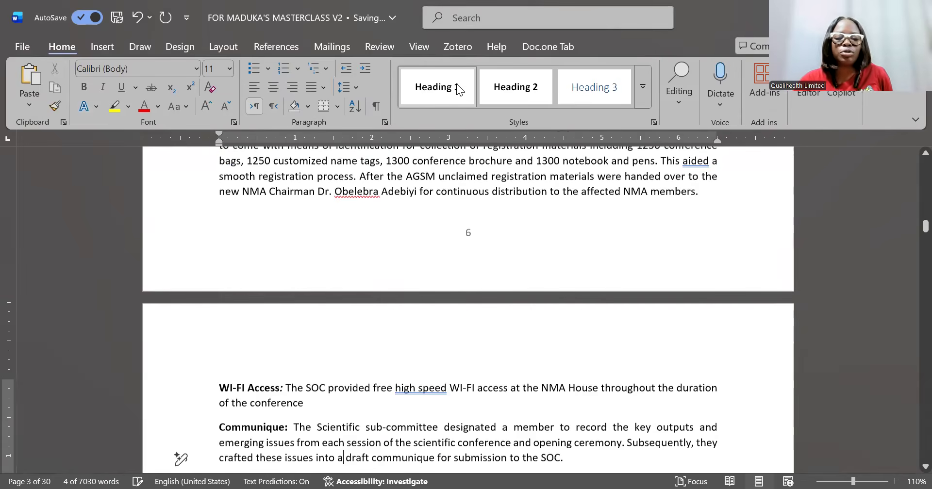
{"action": "key", "text": "Down"}
{"action": "key", "text": "Down"}
{"action": "key", "text": "Down"}
{"action": "key", "text": "Down"}
{"action": "key", "text": "Down"}
{"action": "key", "text": "Down"}
{"action": "key", "text": "Down"}
{"action": "key", "text": "Down"}
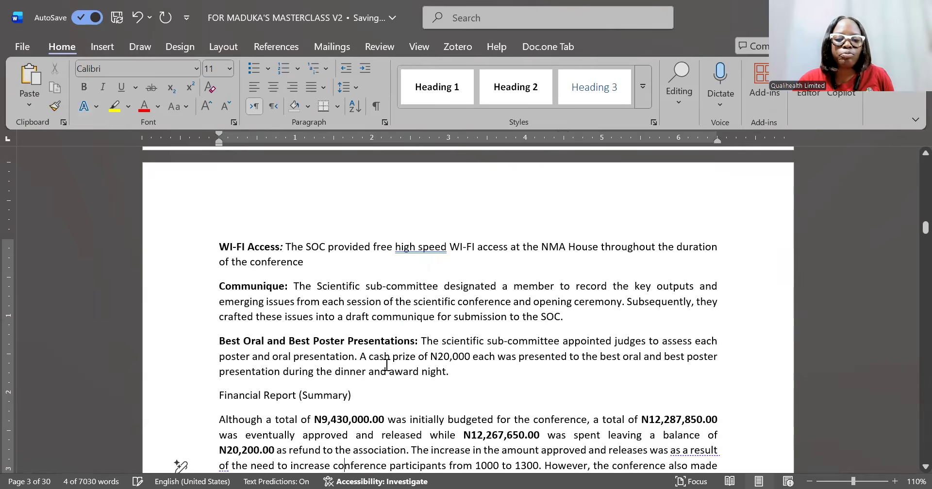
{"action": "left_click", "coordinate": [217, 397]}
{"action": "left_click", "coordinate": [431, 91]}
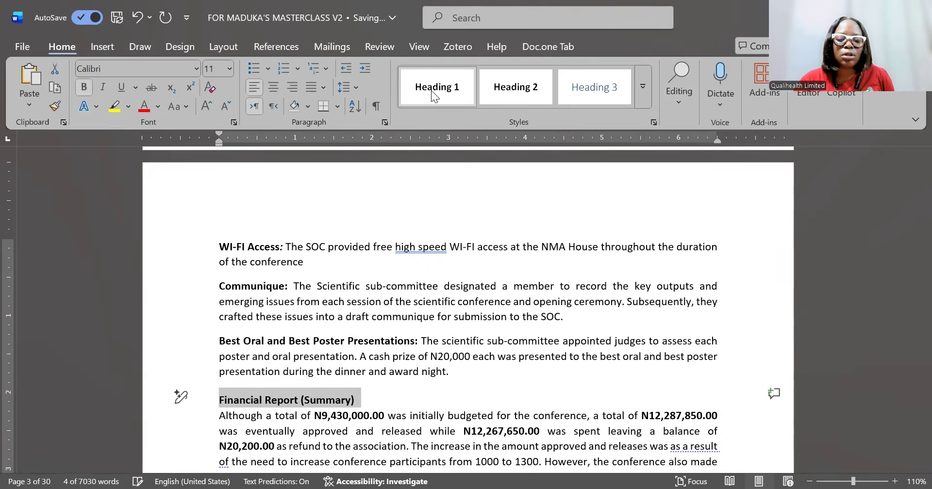
- Apply the Heading 1 style to the "Issues and Recommendations" title and the paragraph below it, under the financial table
{"action": "key", "text": "Down"}
{"action": "key", "text": "Down"}
{"action": "key", "text": "Down"}
{"action": "key", "text": "Down"}
{"action": "key", "text": "Down"}
{"action": "key", "text": "Down"}
{"action": "key", "text": "Down"}
{"action": "key", "text": "Down"}
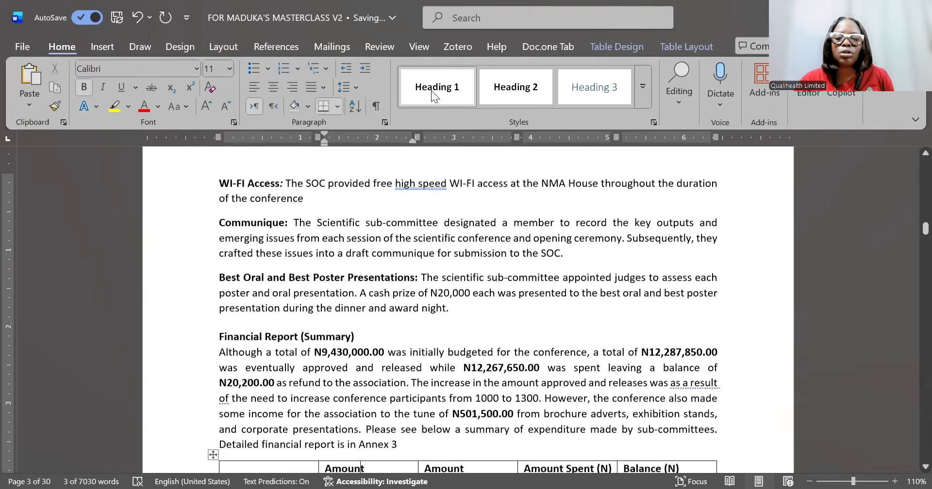
{"action": "key", "text": "Down"}
{"action": "key", "text": "Down"}
{"action": "key", "text": "Down"}
{"action": "key", "text": "Down"}
{"action": "key", "text": "Down"}
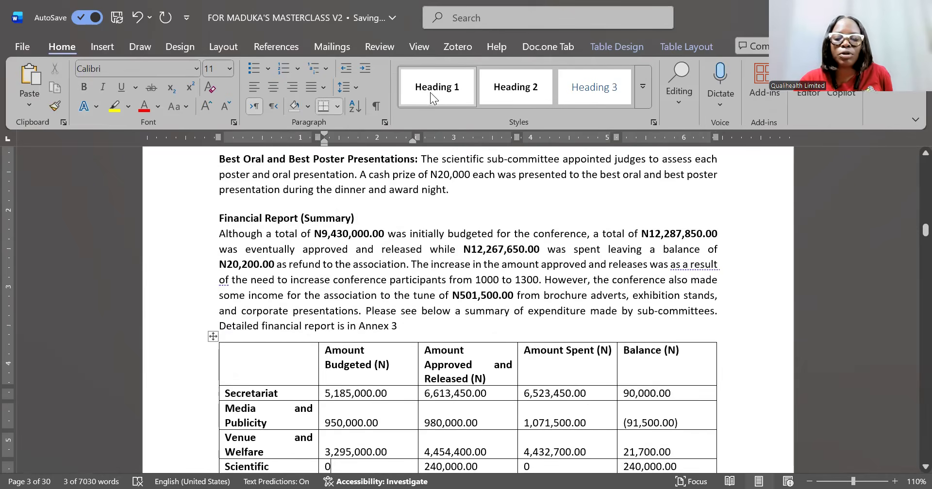
{"action": "key", "text": "Down"}
{"action": "key", "text": "Down"}
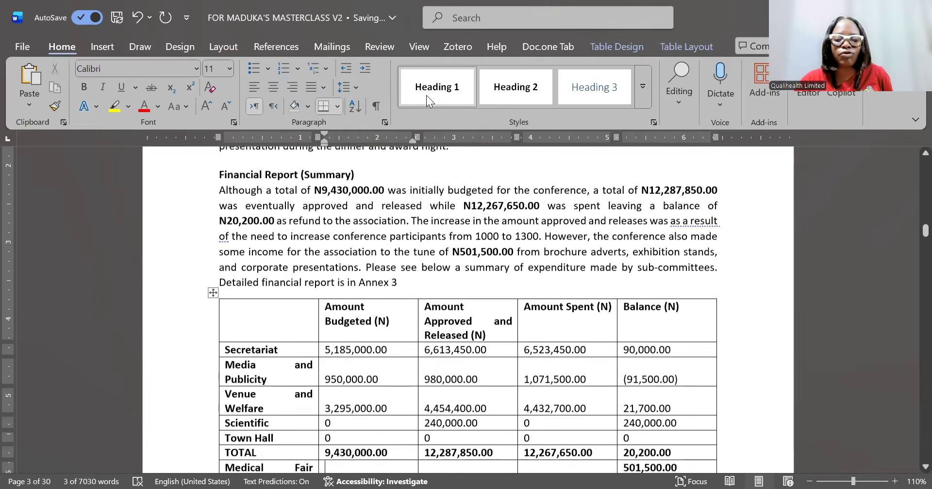
{"action": "key", "text": "Down"}
{"action": "left_click", "coordinate": [226, 407]}
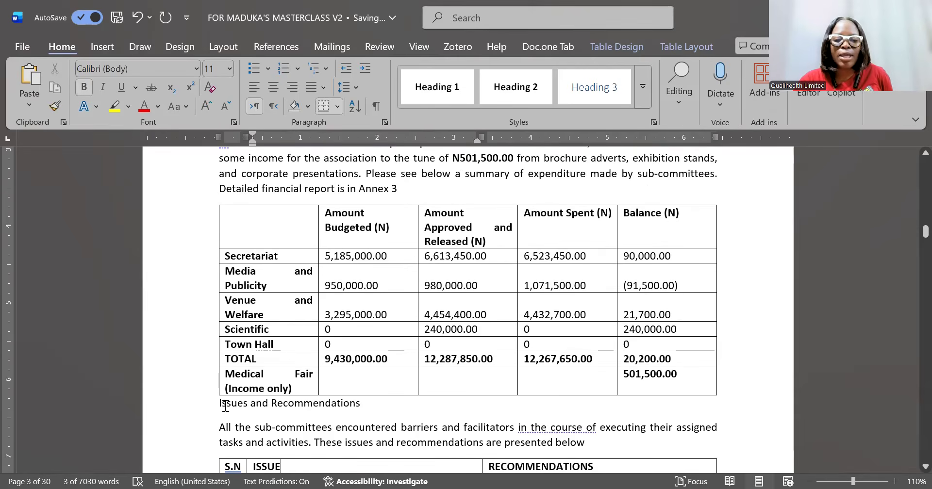
{"action": "left_click_drag", "start_coordinate": [219, 406], "coordinate": [367, 414]}
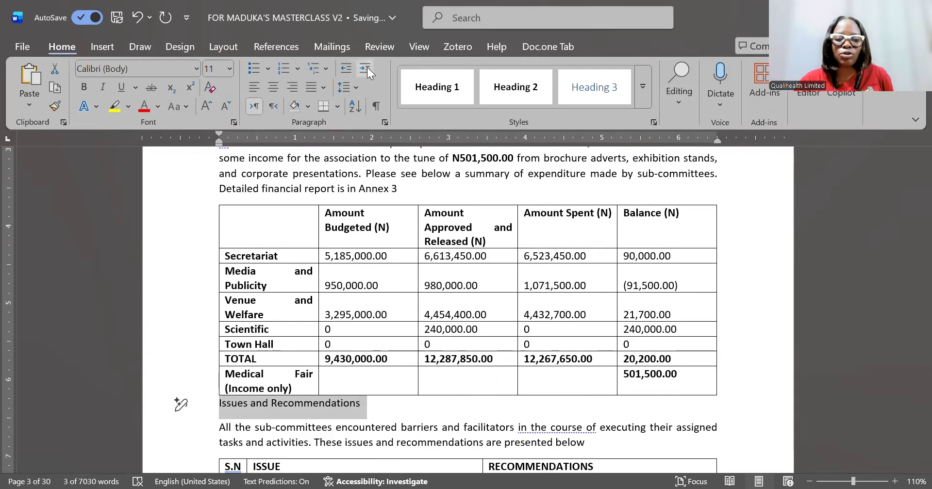
{"action": "left_click", "coordinate": [219, 418]}
{"action": "left_click_drag", "start_coordinate": [382, 427], "coordinate": [596, 445]}
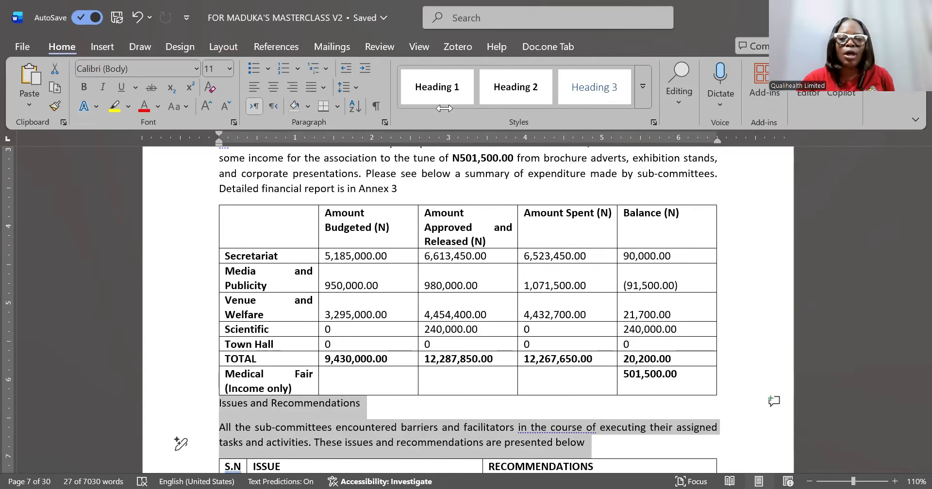
{"action": "left_click", "coordinate": [435, 87]}
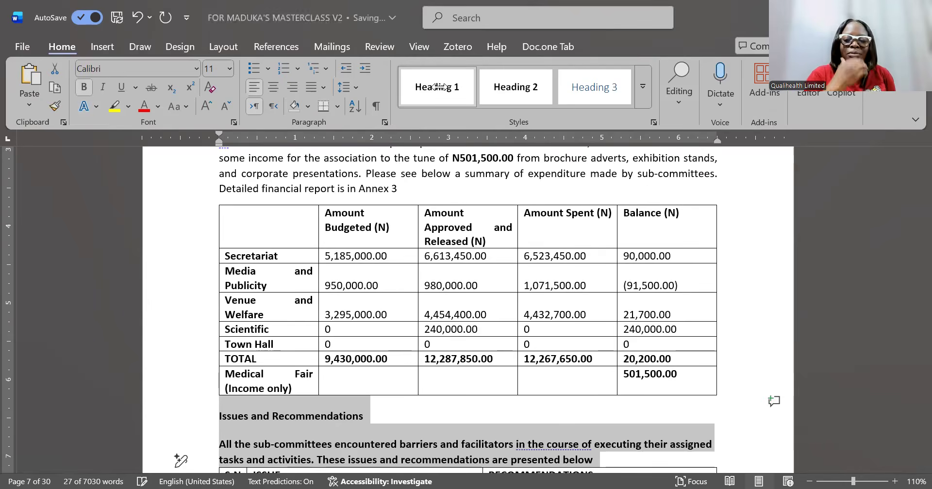
{"action": "left_click", "coordinate": [426, 435]}
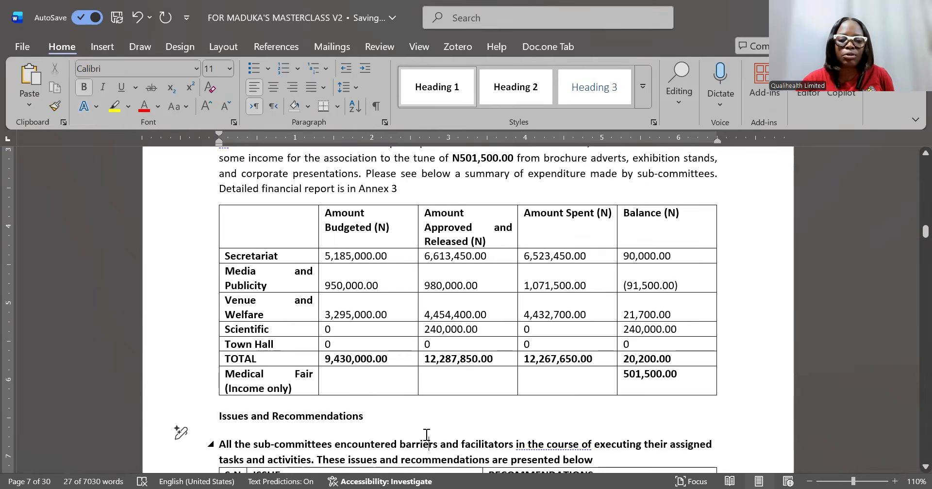
- Apply the Heading 1 style to the "Annexes" title on page 9, below the Rivers State map
{"action": "scroll", "coordinate": [426, 435], "scroll_direction": "down", "scroll_amount": 1}
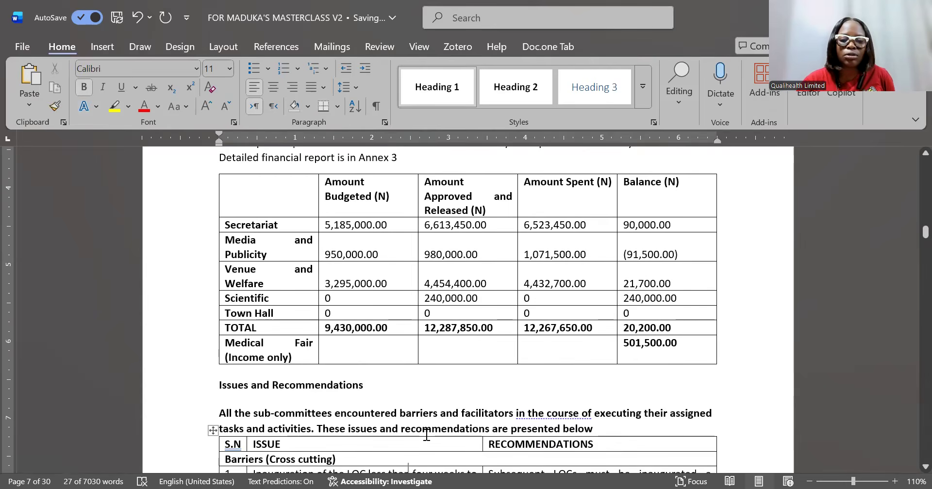
{"action": "scroll", "coordinate": [426, 436], "scroll_direction": "down", "scroll_amount": 1}
{"action": "scroll", "coordinate": [427, 435], "scroll_direction": "down", "scroll_amount": 5}
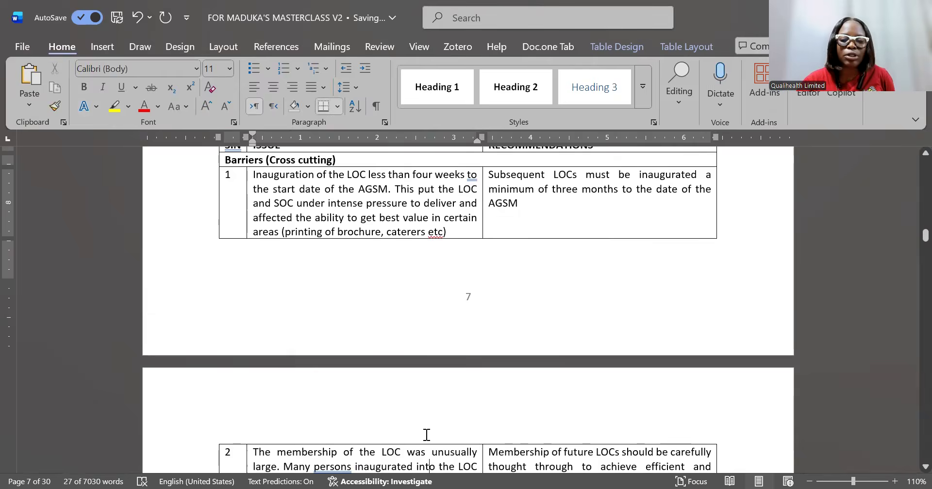
{"action": "scroll", "coordinate": [426, 434], "scroll_direction": "down", "scroll_amount": 1}
{"action": "scroll", "coordinate": [426, 435], "scroll_direction": "down", "scroll_amount": 1}
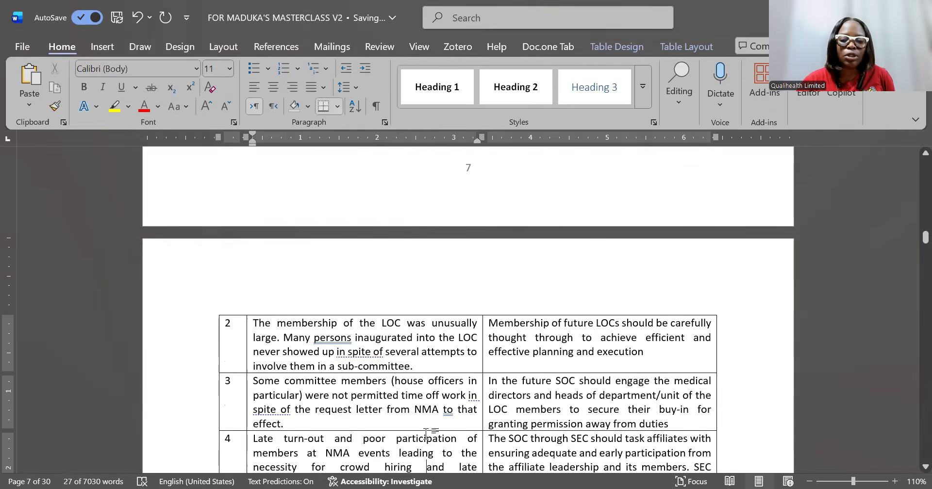
{"action": "scroll", "coordinate": [426, 436], "scroll_direction": "down", "scroll_amount": 5}
{"action": "scroll", "coordinate": [427, 435], "scroll_direction": "down", "scroll_amount": 1}
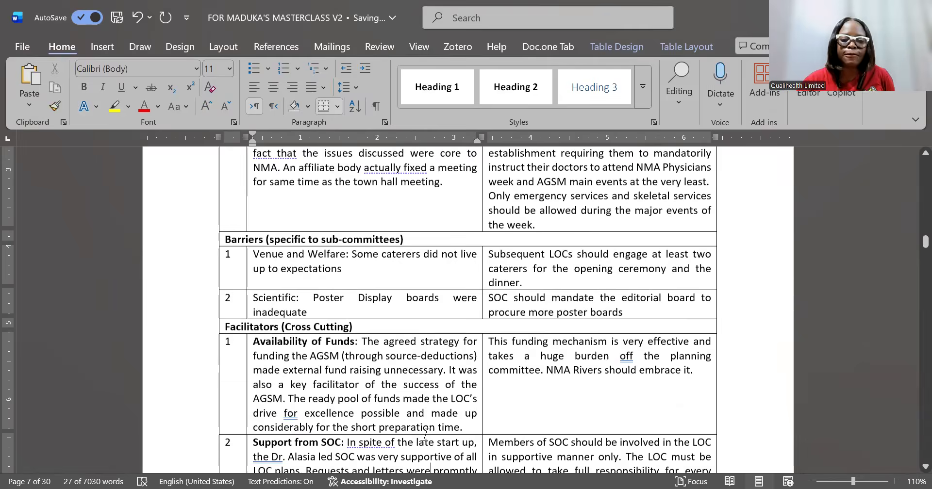
{"action": "key", "text": "Down"}
{"action": "key", "text": "Down"}
{"action": "key", "text": "Down"}
{"action": "key", "text": "Down"}
{"action": "key", "text": "Down"}
{"action": "key", "text": "Down"}
{"action": "key", "text": "Down"}
{"action": "key", "text": "Down"}
{"action": "key", "text": "Down"}
{"action": "key", "text": "Down"}
{"action": "key", "text": "Down"}
{"action": "key", "text": "Down"}
{"action": "key", "text": "Down"}
{"action": "key", "text": "Down"}
{"action": "key", "text": "Down"}
{"action": "key", "text": "Down"}
{"action": "key", "text": "Down"}
{"action": "key", "text": "Down"}
{"action": "key", "text": "Down"}
{"action": "key", "text": "Down"}
{"action": "key", "text": "Down"}
{"action": "key", "text": "Down"}
{"action": "key", "text": "Down"}
{"action": "key", "text": "Down"}
{"action": "key", "text": "Down"}
{"action": "key", "text": "Down"}
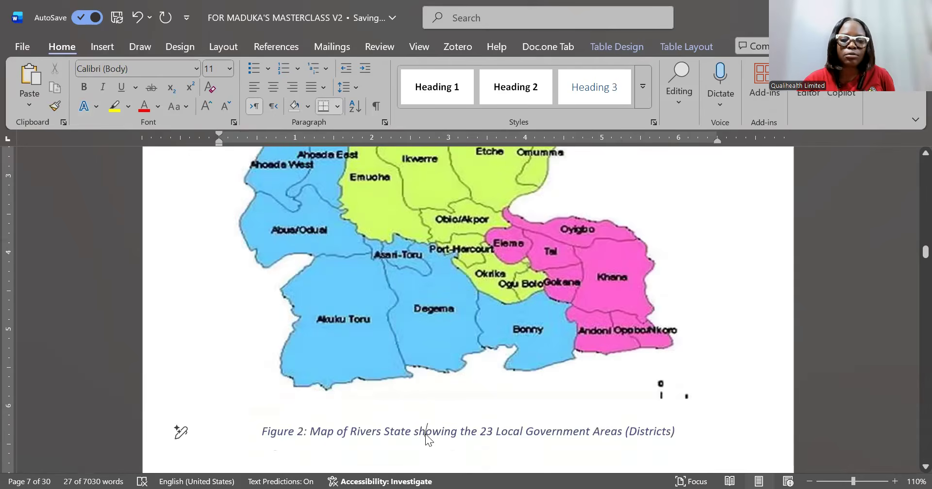
{"action": "key", "text": "Down"}
{"action": "key", "text": "Down"}
{"action": "key", "text": "Down"}
{"action": "key", "text": "Down"}
{"action": "key", "text": "Down"}
{"action": "key", "text": "Down"}
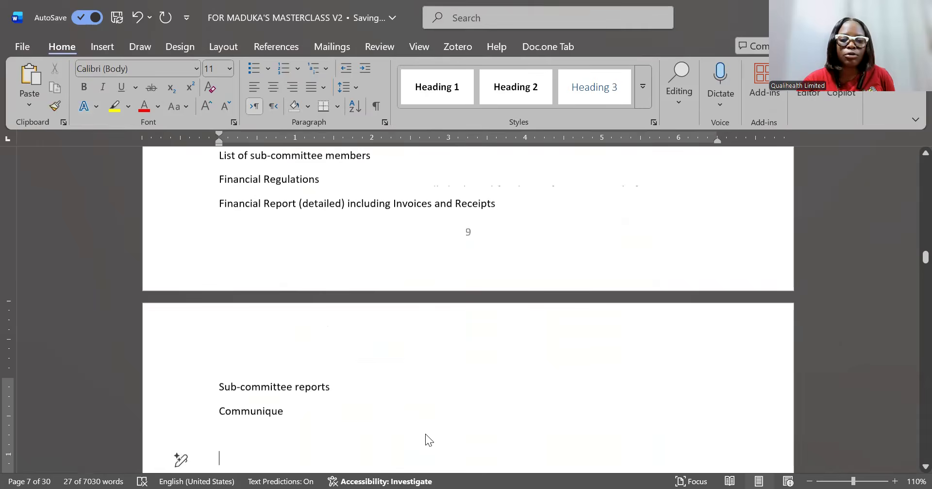
{"action": "key", "text": "Up"}
{"action": "key", "text": "Up"}
{"action": "key", "text": "Up"}
{"action": "key", "text": "Up"}
{"action": "key", "text": "Up"}
{"action": "key", "text": "Up"}
{"action": "key", "text": "Up"}
{"action": "key", "text": "Up"}
{"action": "key", "text": "Up"}
{"action": "key", "text": "Up"}
{"action": "key", "text": "Up"}
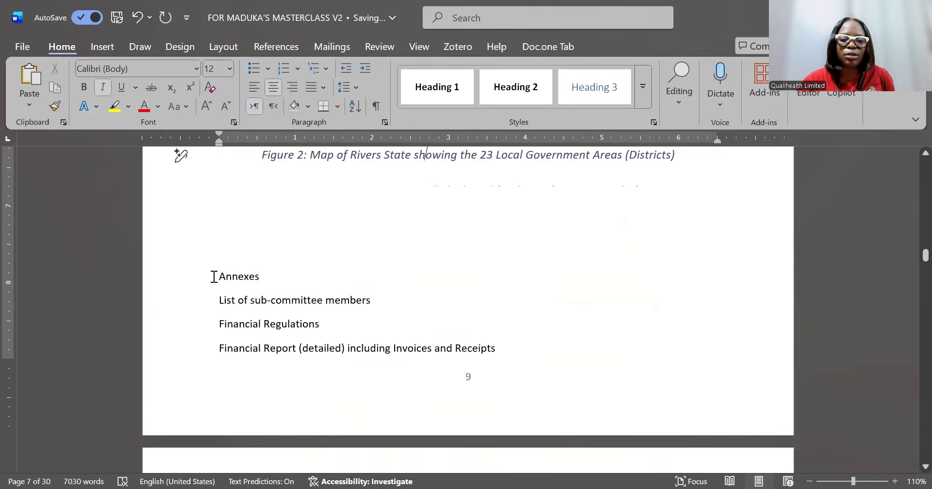
{"action": "left_click_drag", "start_coordinate": [217, 277], "coordinate": [268, 280]}
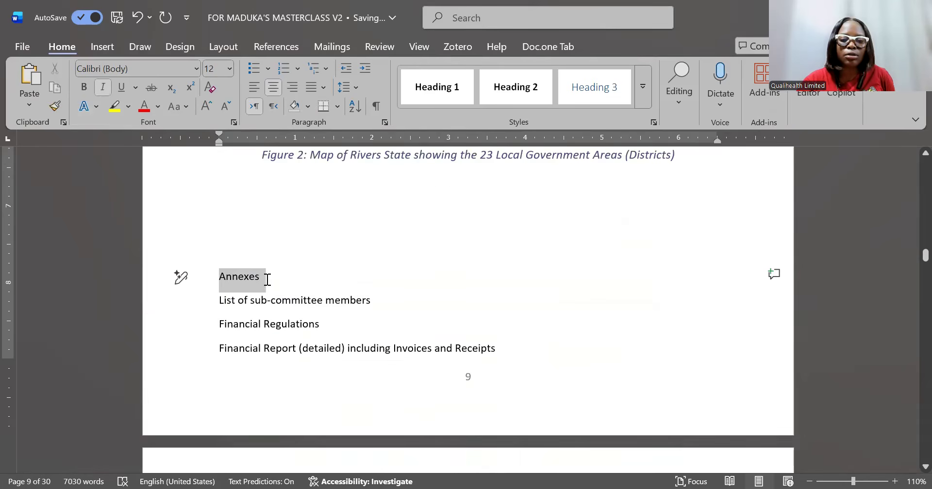
{"action": "left_click", "coordinate": [447, 83]}
{"action": "left_click", "coordinate": [403, 250]}
- Apply the Heading 2 style to the "Annex 1: List of LOC members by sub-committees" title on page 10
{"action": "key", "text": "Down"}
{"action": "key", "text": "Down"}
{"action": "key", "text": "Down"}
{"action": "key", "text": "Down"}
{"action": "key", "text": "Down"}
{"action": "key", "text": "Down"}
{"action": "key", "text": "Down"}
{"action": "key", "text": "Down"}
{"action": "key", "text": "Down"}
{"action": "key", "text": "Down"}
{"action": "key", "text": "Down"}
{"action": "key", "text": "Down"}
{"action": "key", "text": "Down"}
{"action": "key", "text": "Down"}
{"action": "key", "text": "Down"}
{"action": "key", "text": "Down"}
{"action": "key", "text": "Down"}
{"action": "key", "text": "Down"}
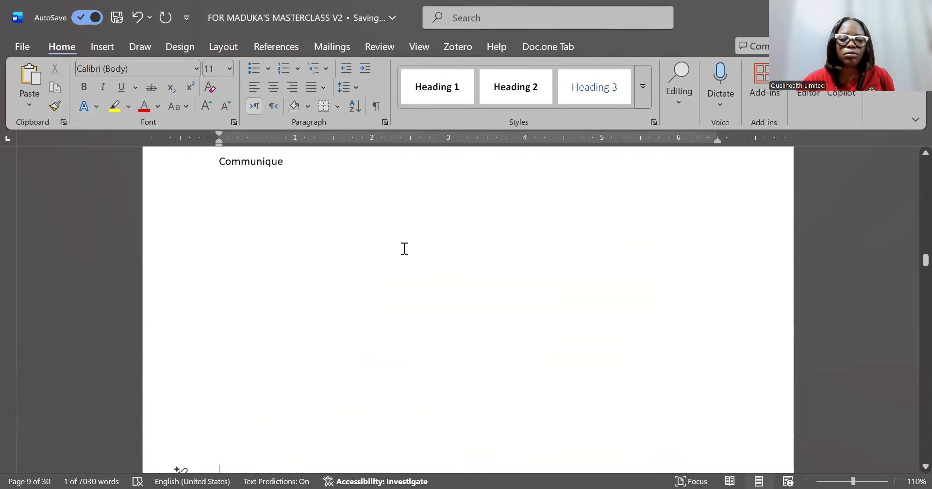
{"action": "key", "text": "Down"}
{"action": "key", "text": "Down"}
{"action": "key", "text": "Down"}
{"action": "key", "text": "Down"}
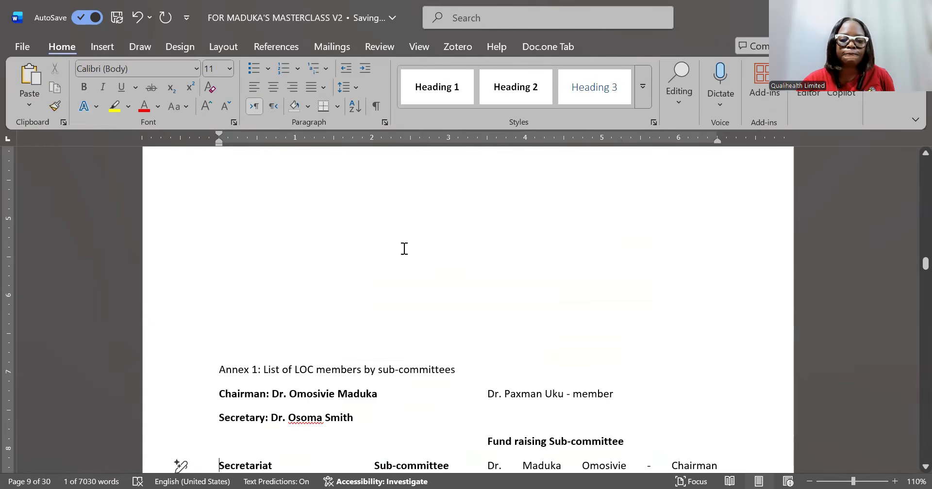
{"action": "key", "text": "Down"}
{"action": "key", "text": "Down"}
{"action": "key", "text": "Down"}
{"action": "key", "text": "Down"}
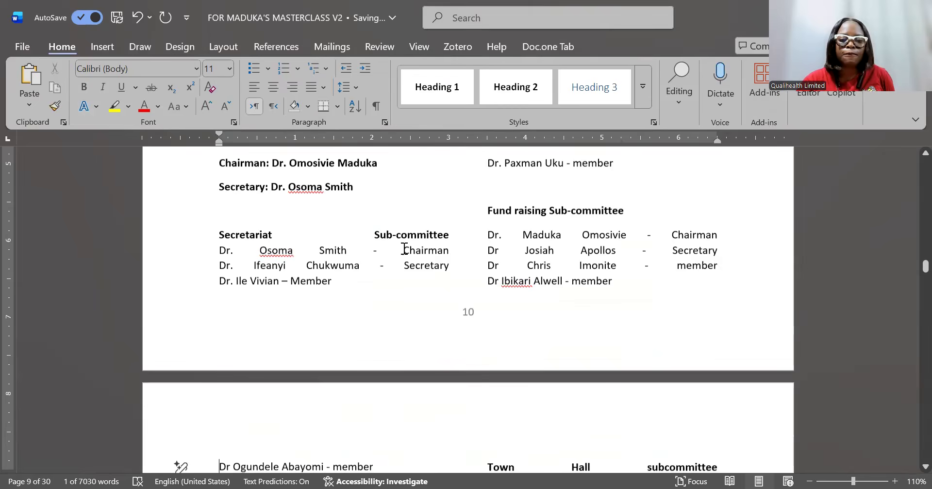
{"action": "scroll", "coordinate": [404, 249], "scroll_direction": "up", "scroll_amount": 1}
{"action": "left_click", "coordinate": [404, 249]}
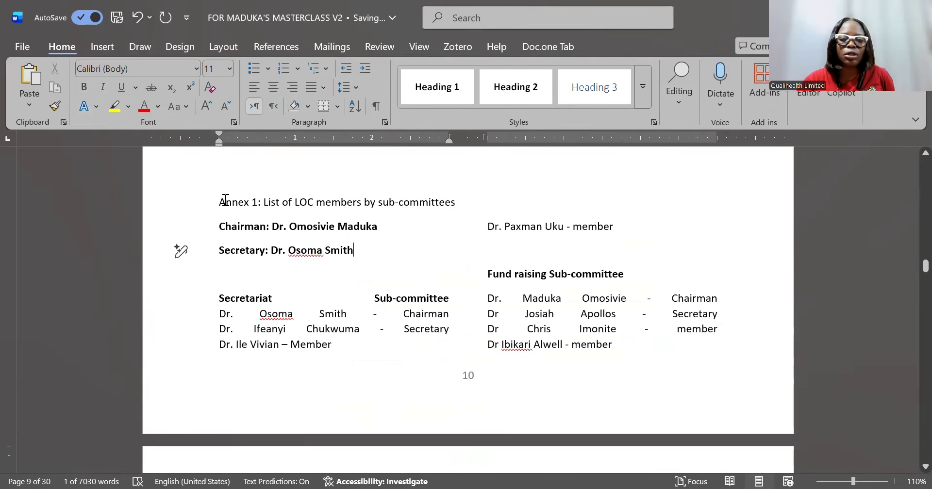
{"action": "triple_click", "coordinate": [461, 208]}
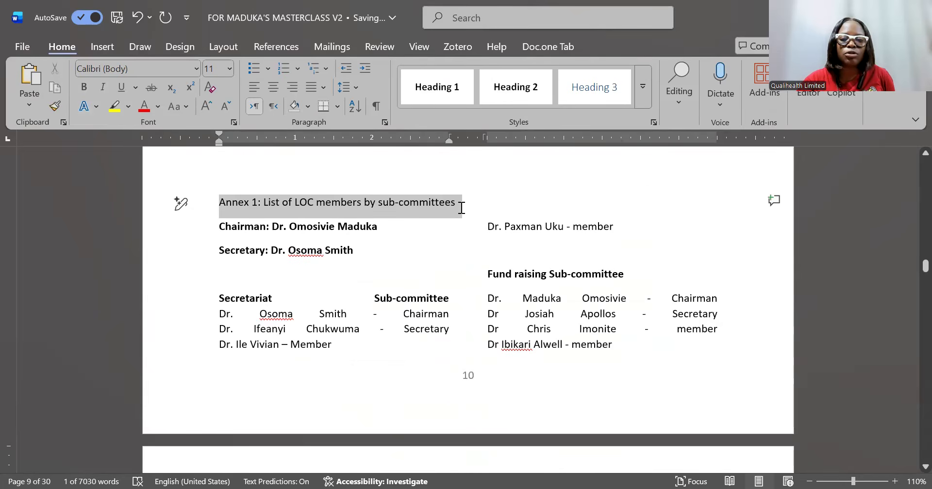
{"action": "left_click", "coordinate": [495, 92]}
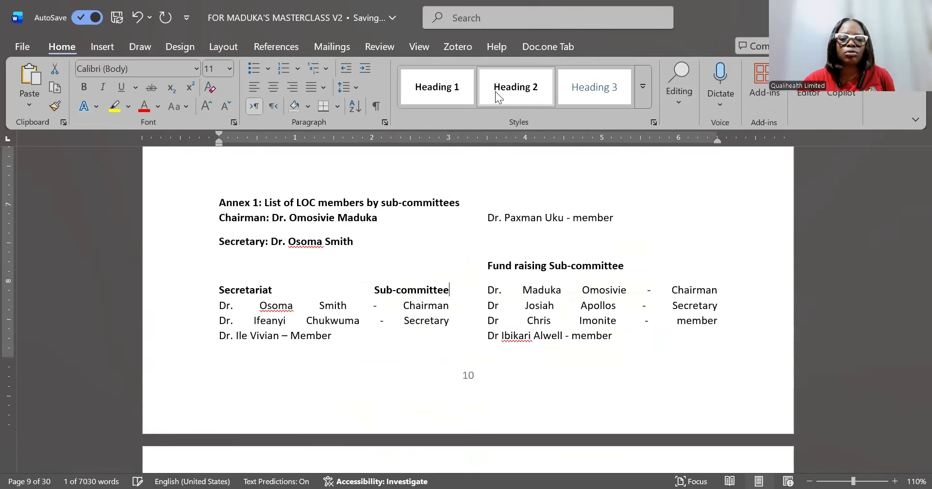
- Apply the Heading 2 style to the "Annex 2: Financial Policy and Regulations" title on page 12
{"action": "scroll", "coordinate": [495, 91], "scroll_direction": "down", "scroll_amount": 2}
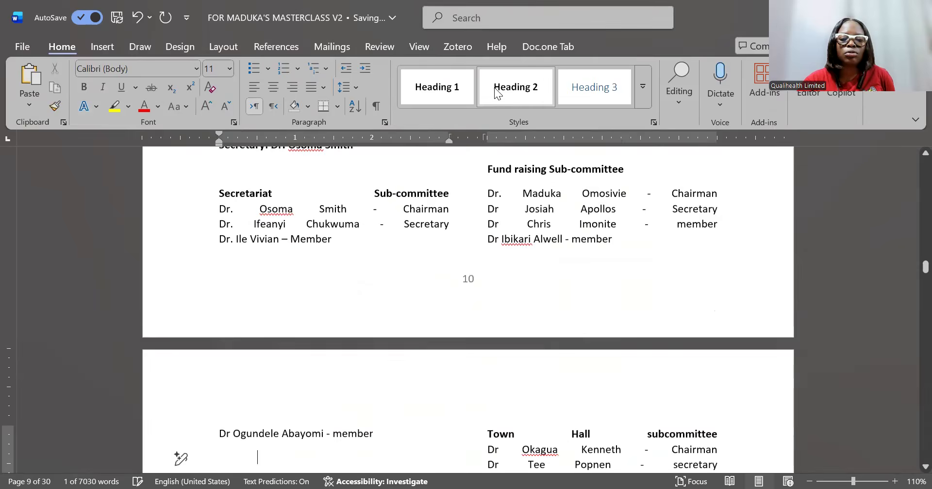
{"action": "scroll", "coordinate": [494, 88], "scroll_direction": "down", "scroll_amount": 5}
{"action": "scroll", "coordinate": [495, 88], "scroll_direction": "down", "scroll_amount": 3}
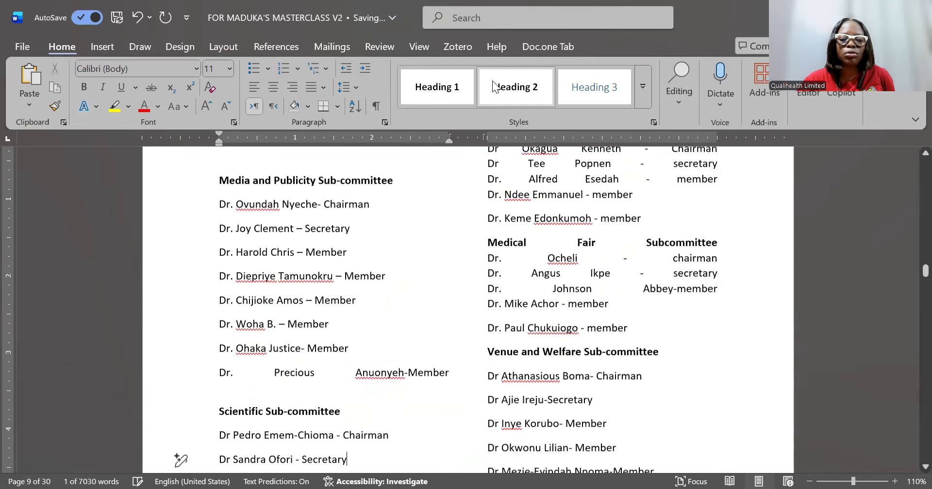
{"action": "scroll", "coordinate": [492, 81], "scroll_direction": "down", "scroll_amount": 5}
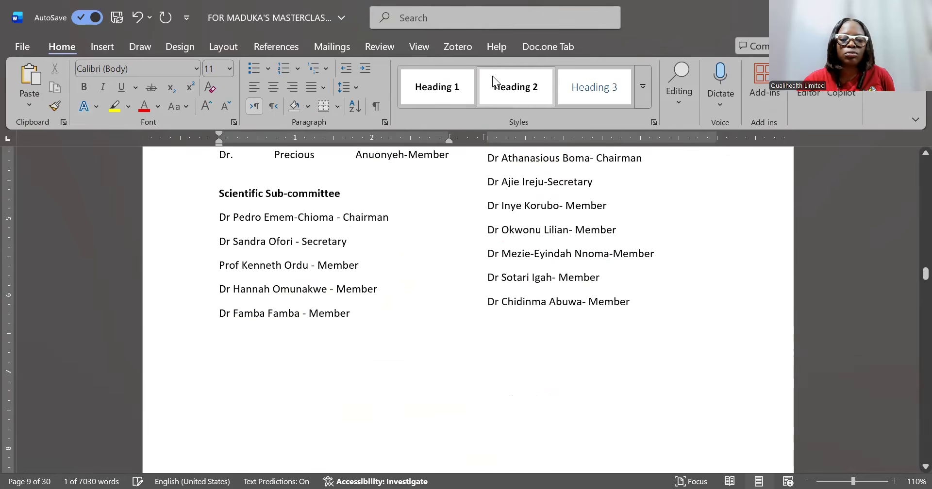
{"action": "key", "text": "Down"}
{"action": "key", "text": "Down"}
{"action": "key", "text": "Down"}
{"action": "key", "text": "Down"}
{"action": "key", "text": "Down"}
{"action": "key", "text": "Down"}
{"action": "key", "text": "Down"}
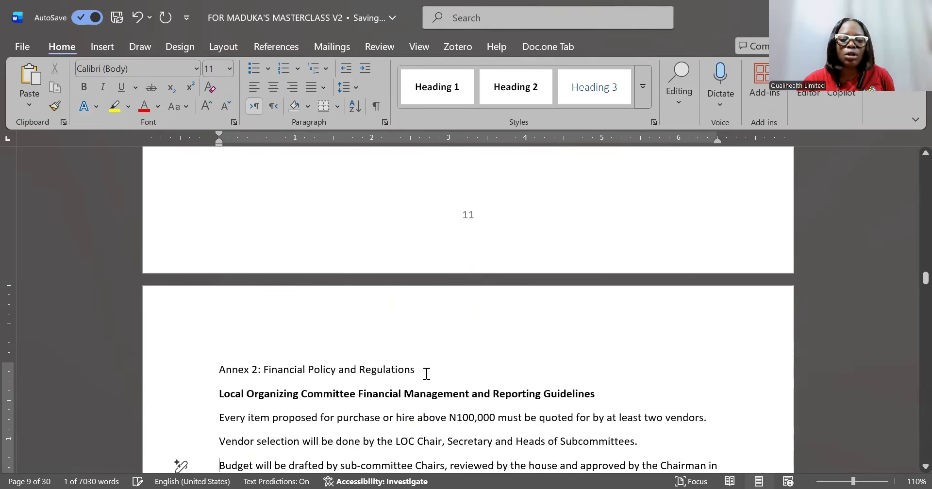
{"action": "triple_click", "coordinate": [218, 370]}
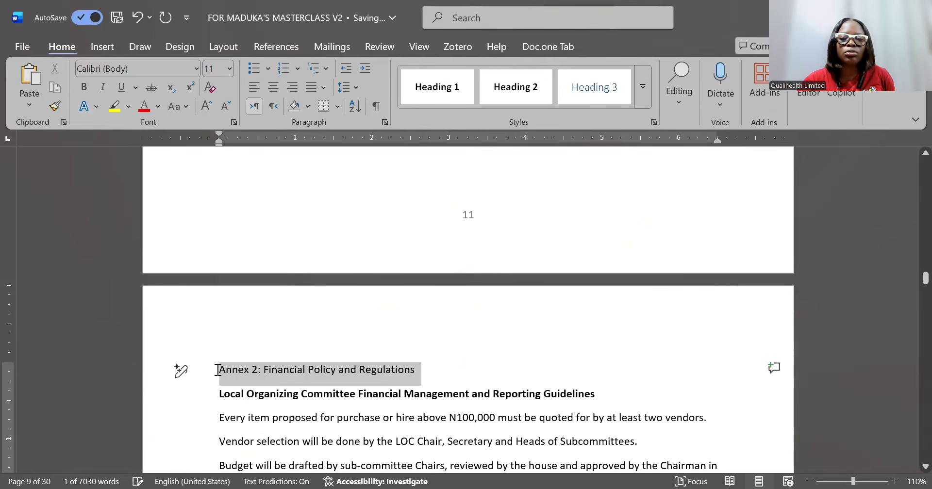
{"action": "left_click", "coordinate": [529, 87]}
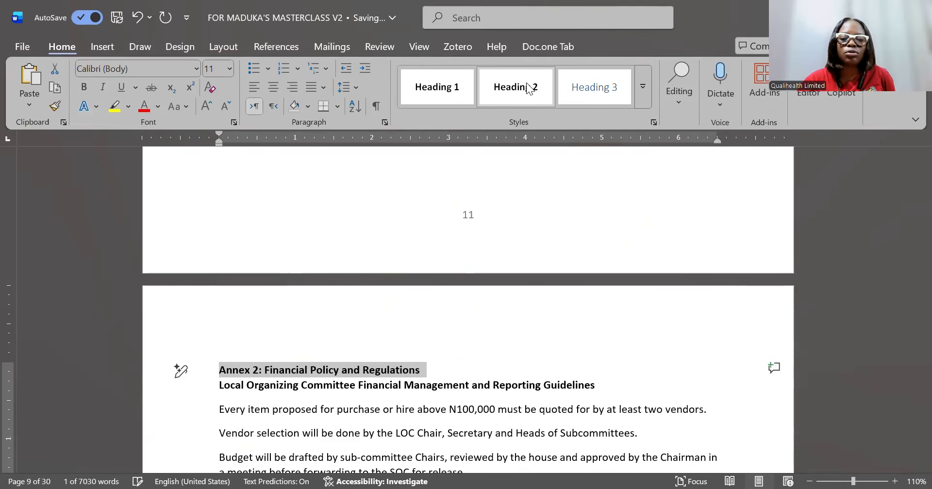
- Apply the Heading 2 style to the "Annex 3: Financial Report" title above the table on page 13
{"action": "key", "text": "Down"}
{"action": "key", "text": "Down"}
{"action": "key", "text": "Down"}
{"action": "key", "text": "Down"}
{"action": "key", "text": "Down"}
{"action": "key", "text": "Down"}
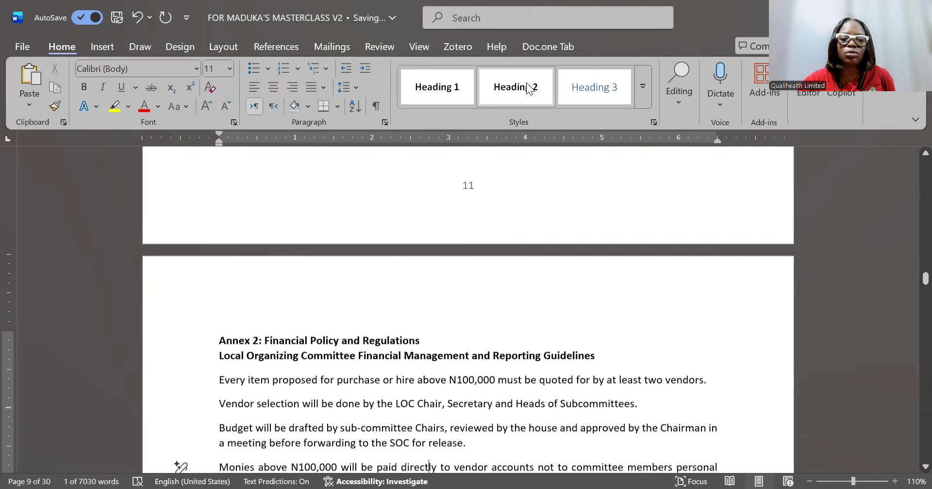
{"action": "key", "text": "Down"}
{"action": "key", "text": "Down"}
{"action": "key", "text": "Down"}
{"action": "key", "text": "Down"}
{"action": "key", "text": "Down"}
{"action": "key", "text": "Down"}
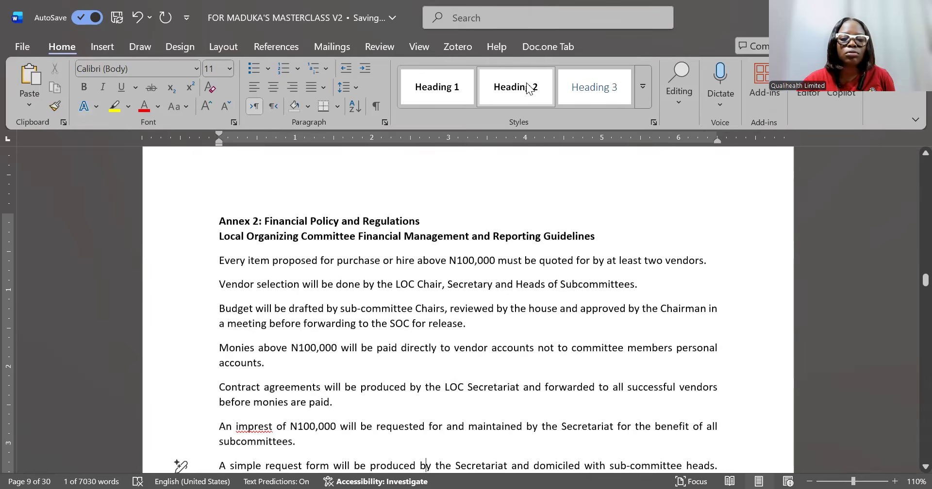
{"action": "key", "text": "Down"}
{"action": "key", "text": "Down"}
{"action": "key", "text": "Down"}
{"action": "key", "text": "Down"}
{"action": "key", "text": "Down"}
{"action": "key", "text": "Down"}
{"action": "key", "text": "Down"}
{"action": "key", "text": "Down"}
{"action": "key", "text": "Down"}
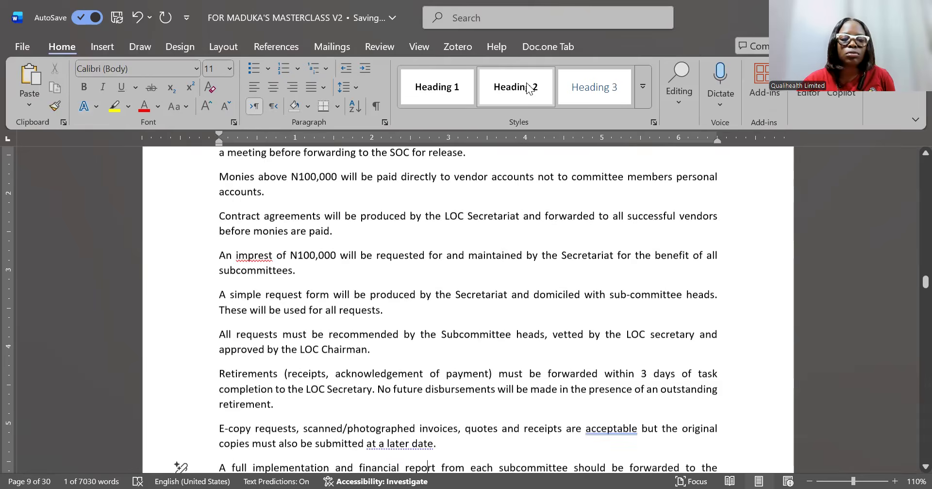
{"action": "key", "text": "Down"}
{"action": "key", "text": "Down"}
{"action": "key", "text": "Down"}
{"action": "key", "text": "Down"}
{"action": "key", "text": "Down"}
{"action": "key", "text": "Down"}
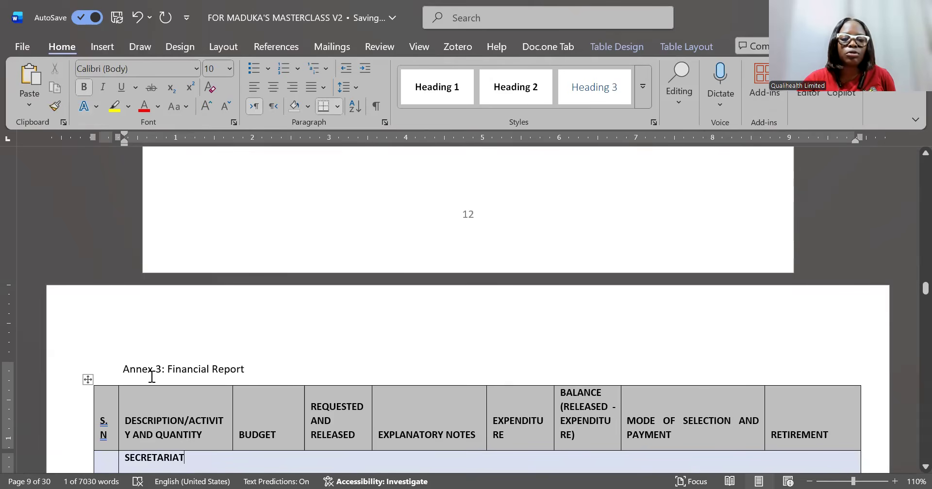
{"action": "left_click", "coordinate": [110, 370]}
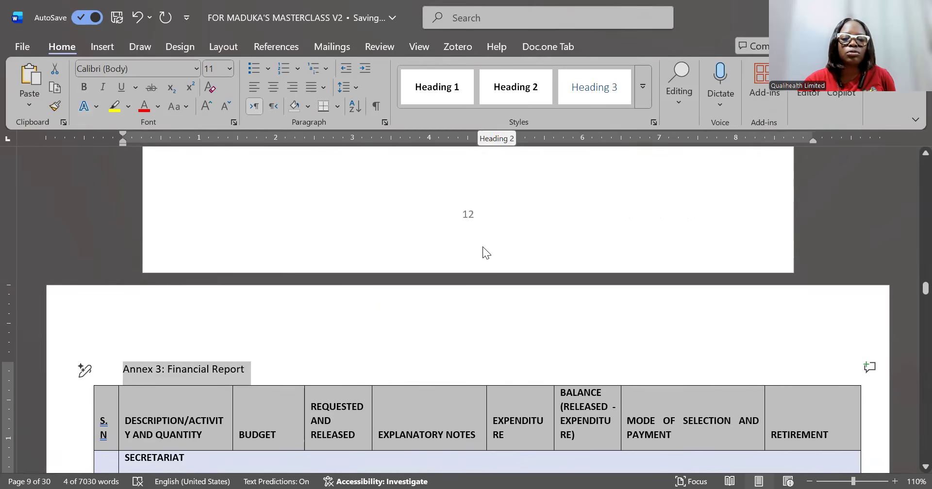
{"action": "left_click", "coordinate": [526, 88]}
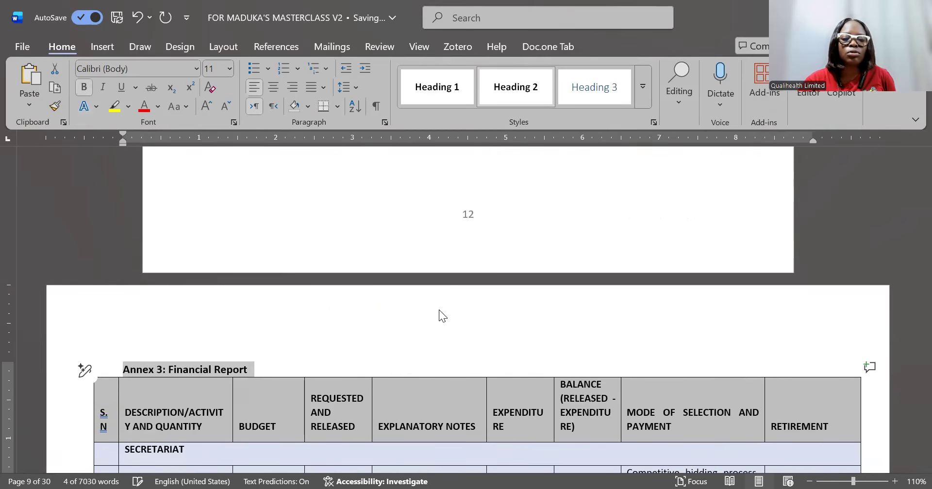
- Reselect the "Annex 3: Financial Report" title and apply the Heading 1 style to it
{"action": "left_click", "coordinate": [308, 362]}
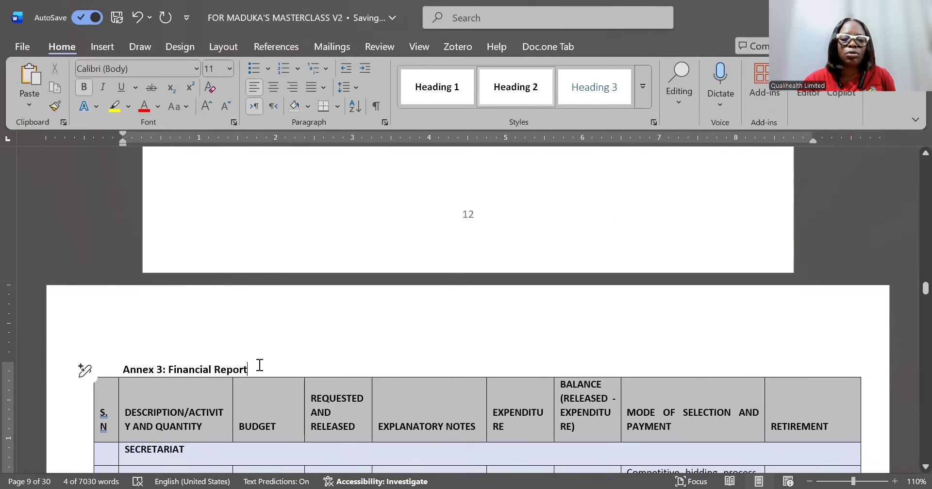
{"action": "left_click", "coordinate": [118, 362], "text": "shift"}
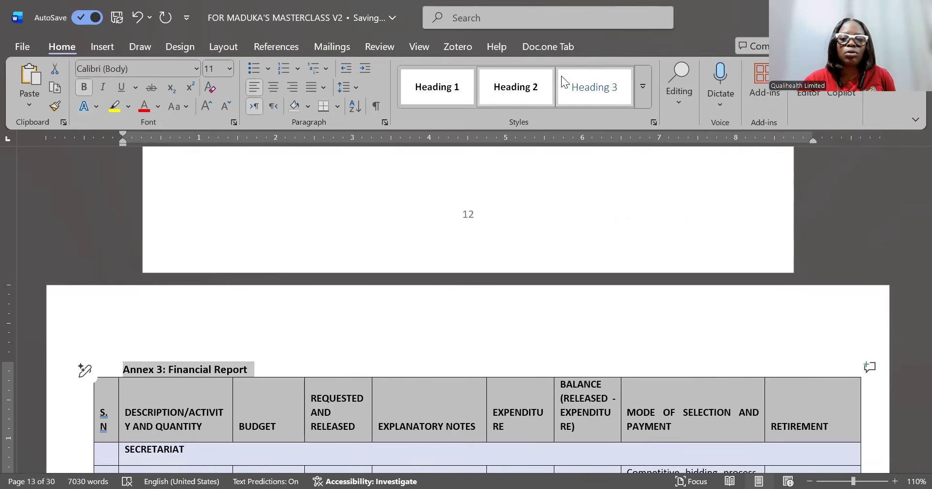
{"action": "left_click", "coordinate": [442, 92]}
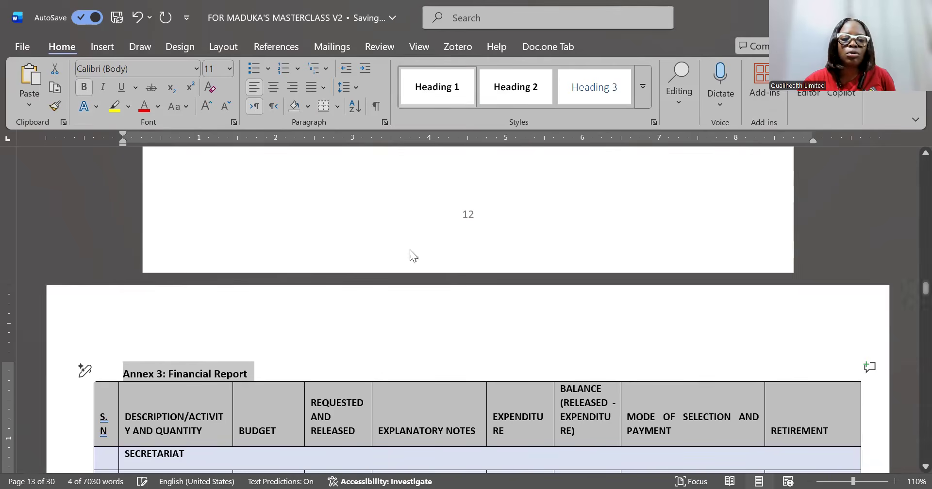
{"action": "left_click", "coordinate": [417, 343]}
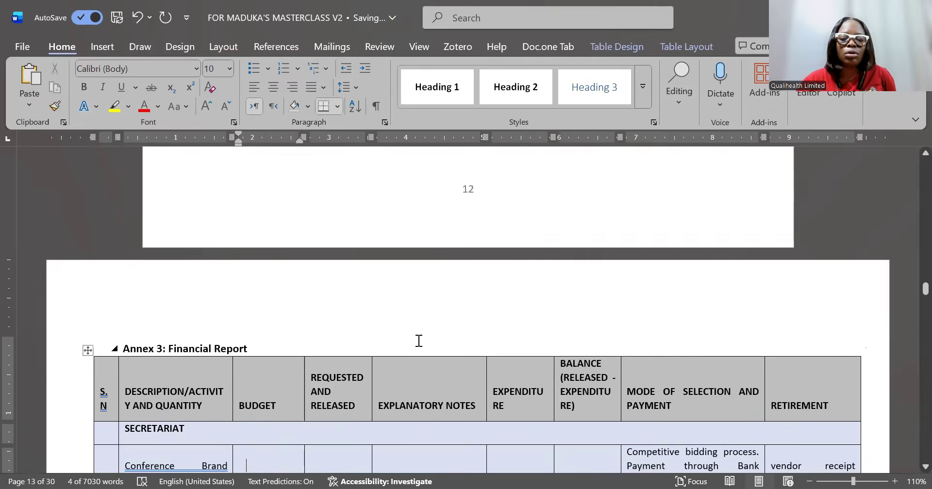
- Apply the Heading 2 style to the "Annex 4: Sub-committee Report" title on the page after the financial tables
{"action": "scroll", "coordinate": [419, 341], "scroll_direction": "down", "scroll_amount": 10}
{"action": "scroll", "coordinate": [419, 341], "scroll_direction": "down", "scroll_amount": 6}
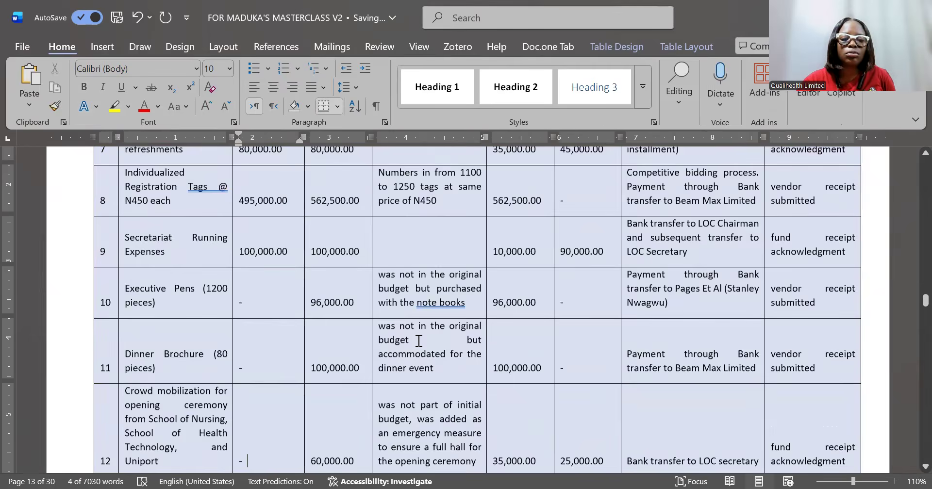
{"action": "scroll", "coordinate": [418, 341], "scroll_direction": "down", "scroll_amount": 5}
{"action": "scroll", "coordinate": [419, 340], "scroll_direction": "down", "scroll_amount": 3}
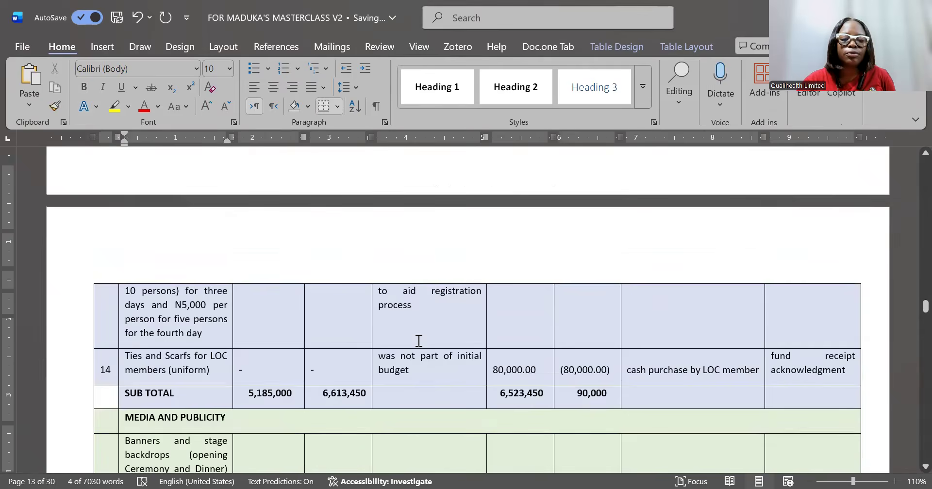
{"action": "scroll", "coordinate": [418, 341], "scroll_direction": "down", "scroll_amount": 5}
{"action": "scroll", "coordinate": [419, 341], "scroll_direction": "down", "scroll_amount": 5}
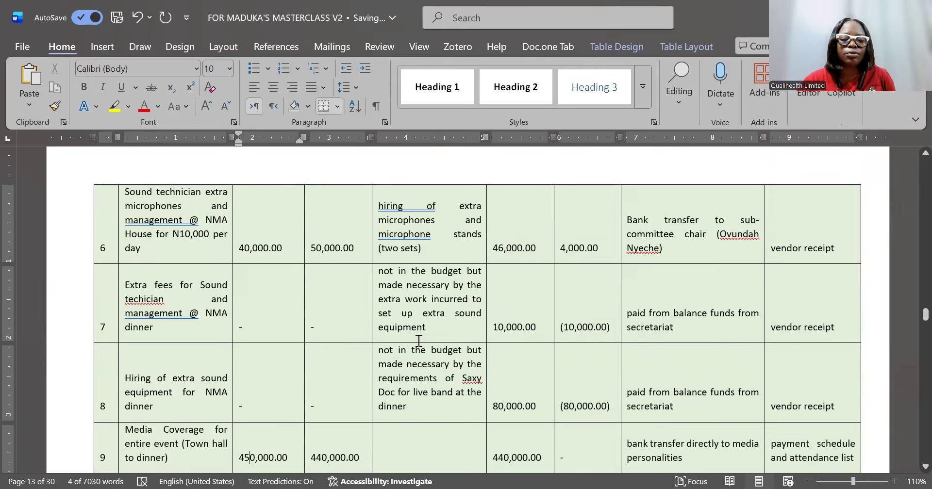
{"action": "scroll", "coordinate": [419, 341], "scroll_direction": "down", "scroll_amount": 5}
{"action": "scroll", "coordinate": [419, 340], "scroll_direction": "down", "scroll_amount": 1}
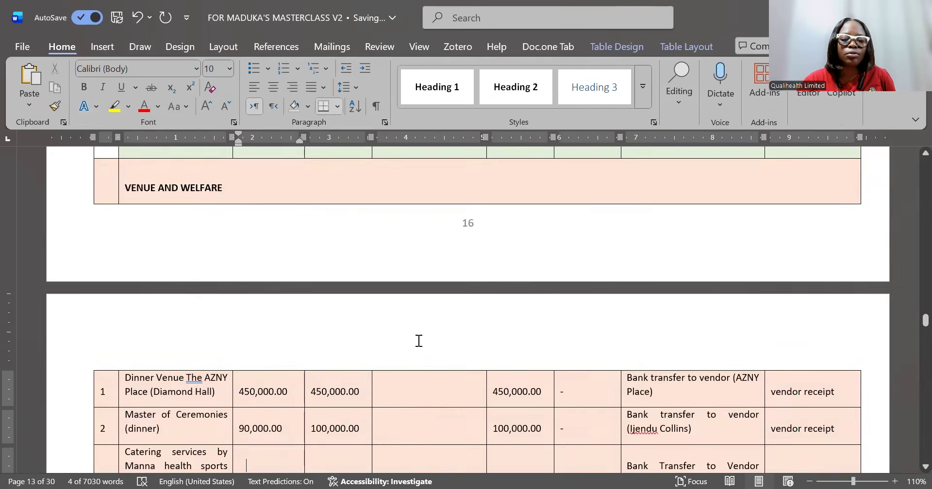
{"action": "scroll", "coordinate": [419, 341], "scroll_direction": "down", "scroll_amount": 4}
{"action": "scroll", "coordinate": [419, 341], "scroll_direction": "down", "scroll_amount": 5}
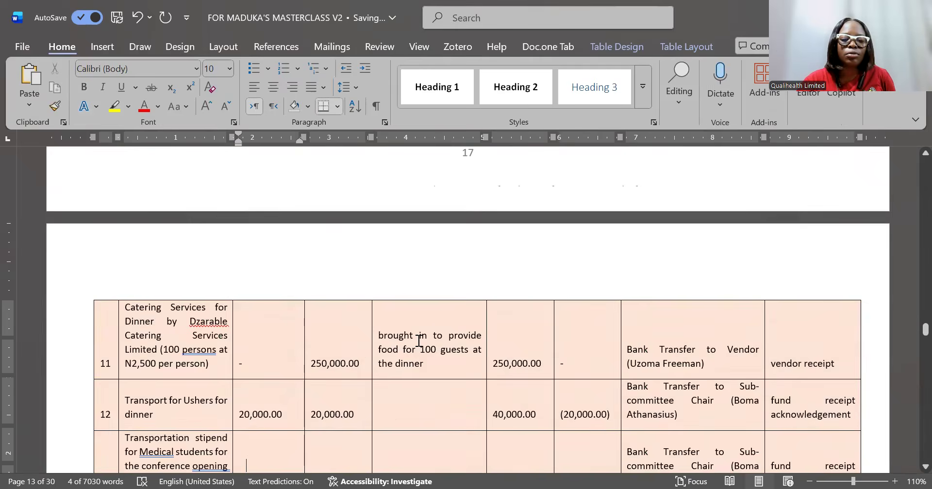
{"action": "scroll", "coordinate": [419, 341], "scroll_direction": "down", "scroll_amount": 6}
{"action": "scroll", "coordinate": [418, 341], "scroll_direction": "down", "scroll_amount": 6}
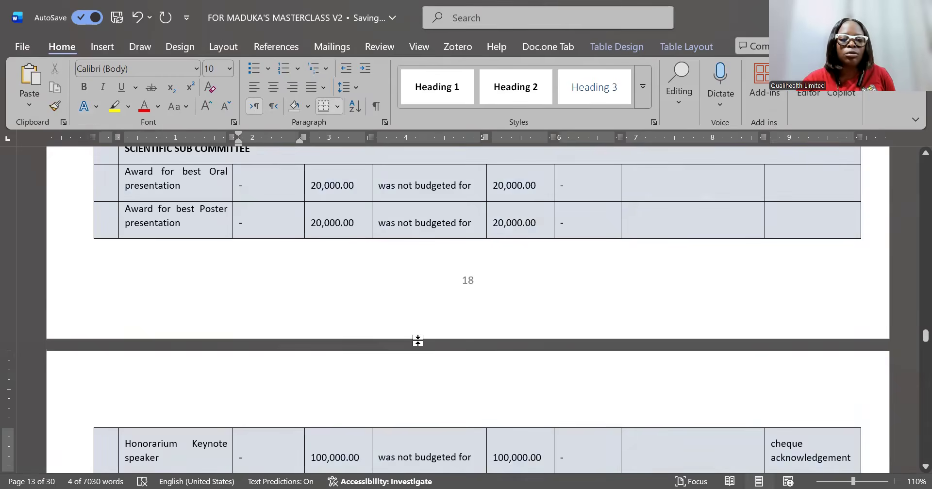
{"action": "scroll", "coordinate": [418, 342], "scroll_direction": "down", "scroll_amount": 1}
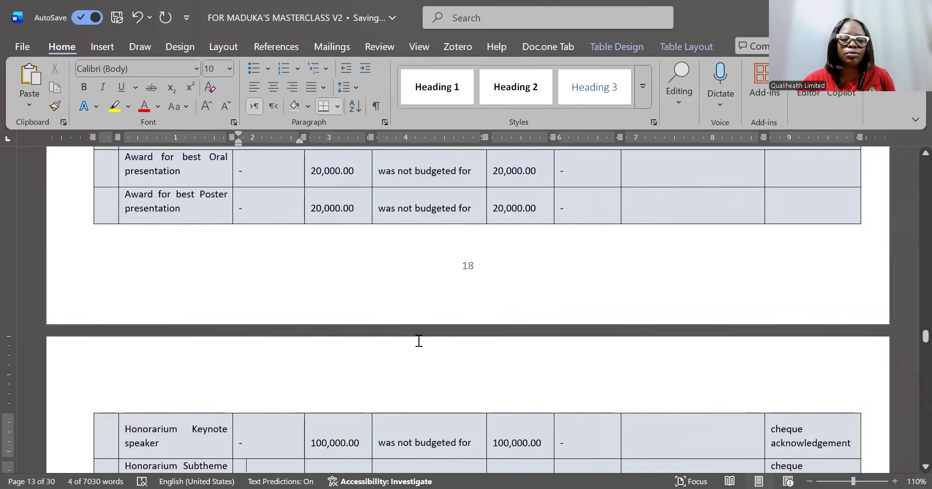
{"action": "scroll", "coordinate": [419, 340], "scroll_direction": "down", "scroll_amount": 12}
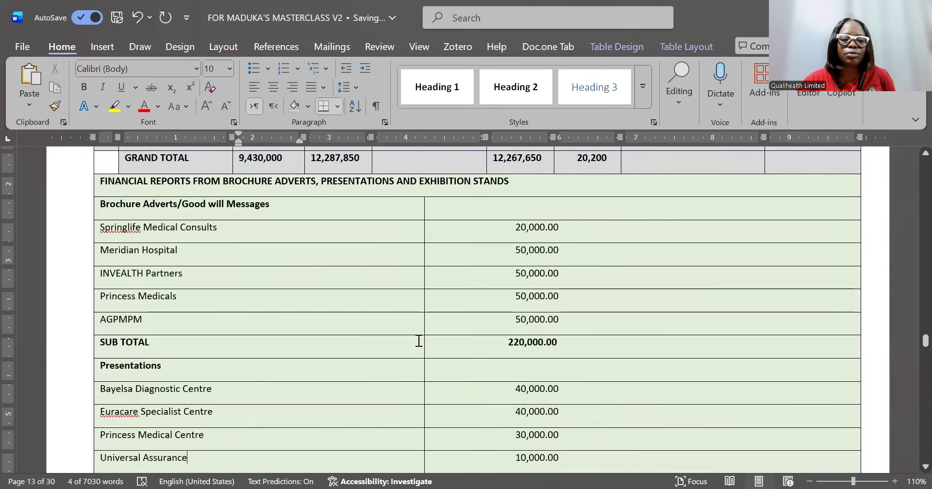
{"action": "scroll", "coordinate": [419, 341], "scroll_direction": "down", "scroll_amount": 10}
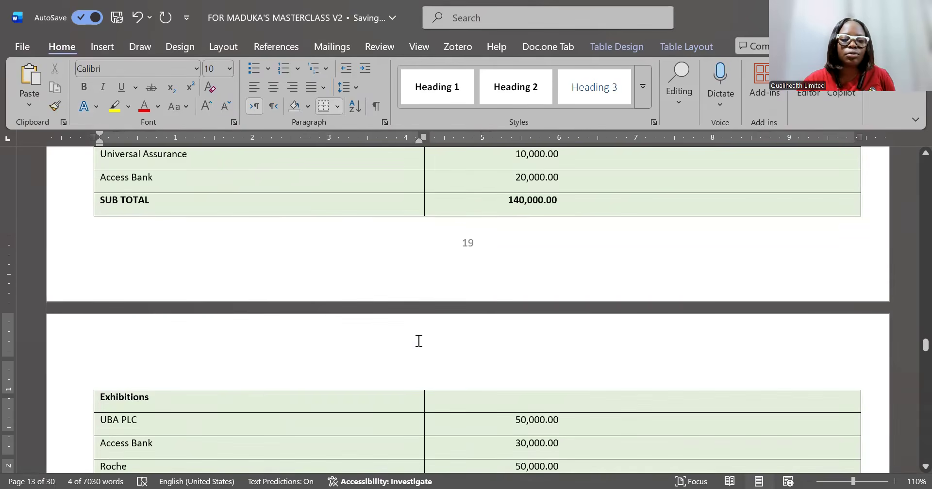
{"action": "key", "text": "Page_Down"}
{"action": "key", "text": "Page_Down"}
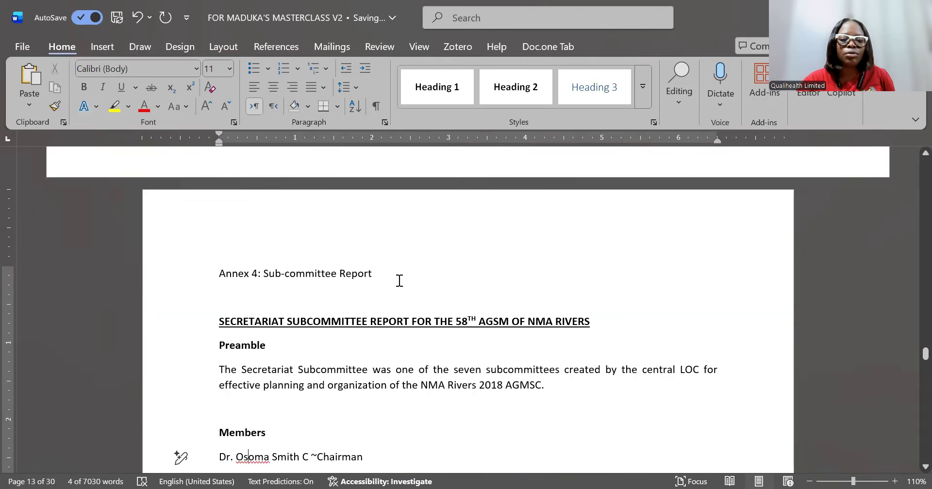
{"action": "left_click", "coordinate": [186, 281]}
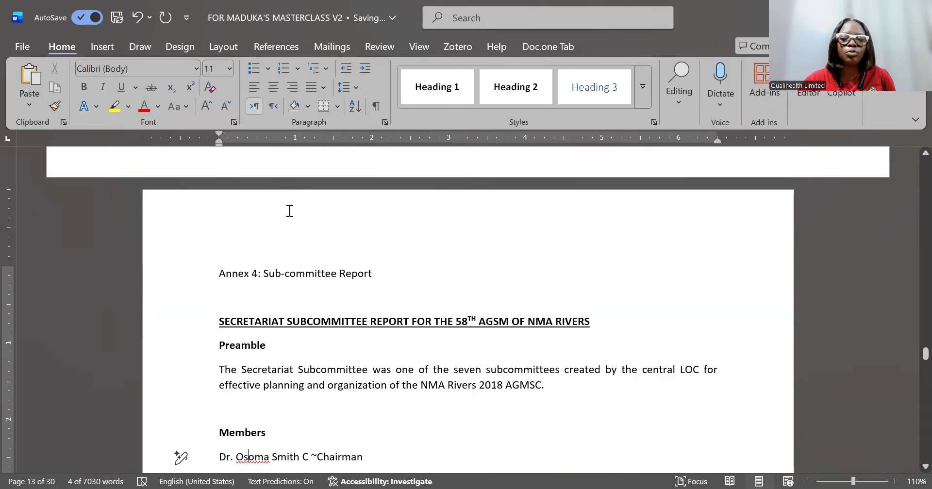
{"action": "left_click", "coordinate": [516, 91]}
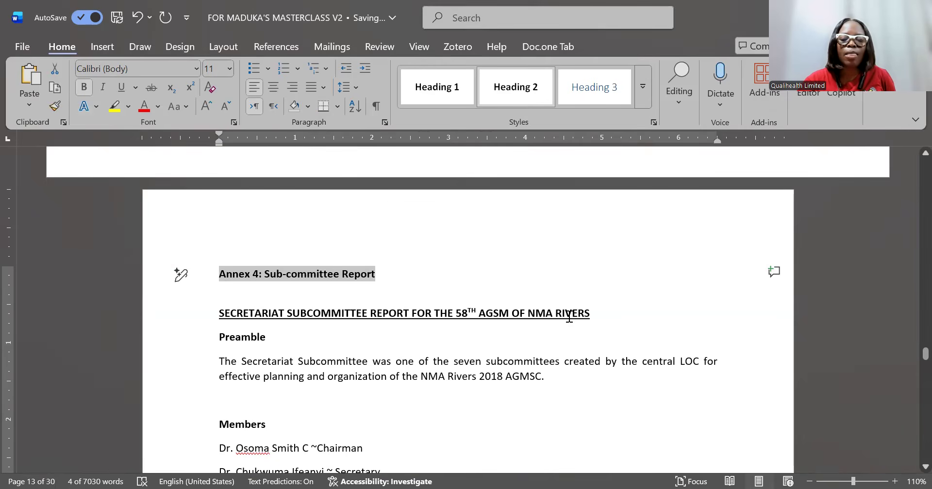
- Modify the Heading 3 style to Calibri (Body), 11 pt, italic, and set it to update automatically
{"action": "left_click_drag", "start_coordinate": [466, 335], "coordinate": [219, 315]}
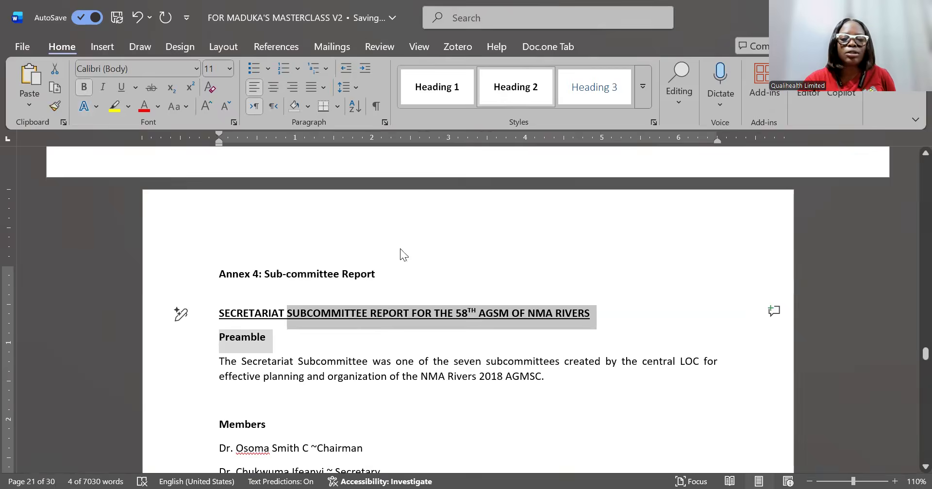
{"action": "left_click", "coordinate": [604, 94]}
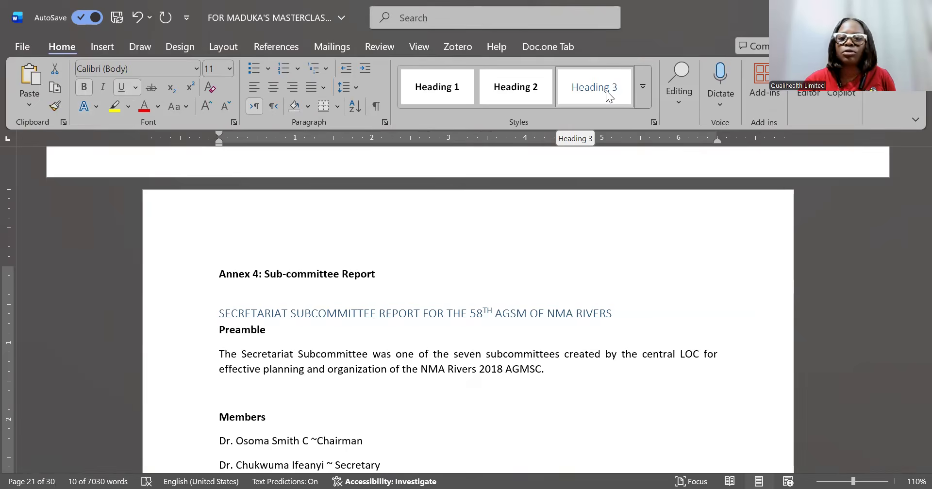
{"action": "right_click", "coordinate": [604, 93]}
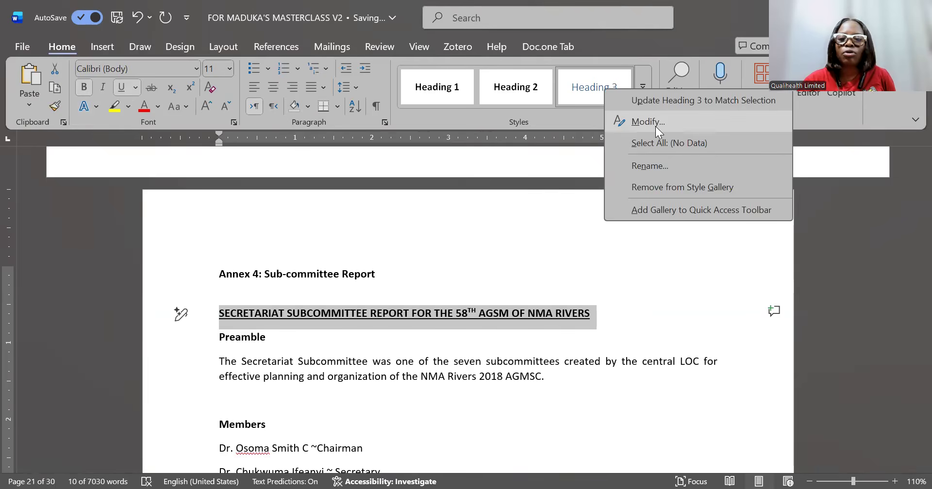
{"action": "left_click", "coordinate": [655, 125]}
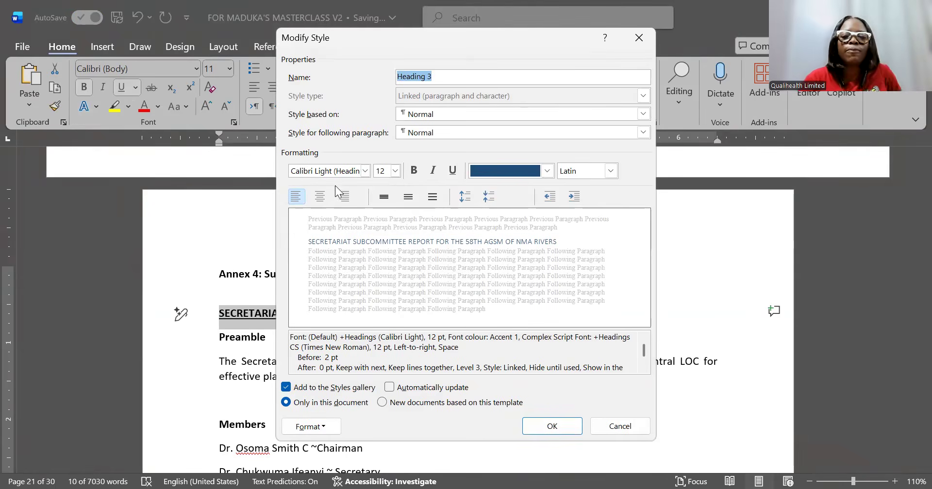
{"action": "left_click", "coordinate": [366, 171]}
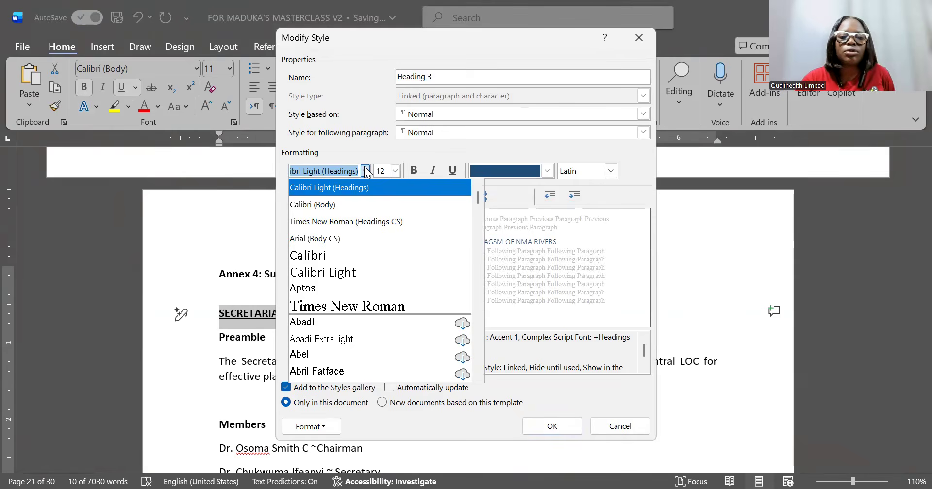
{"action": "left_click", "coordinate": [349, 204]}
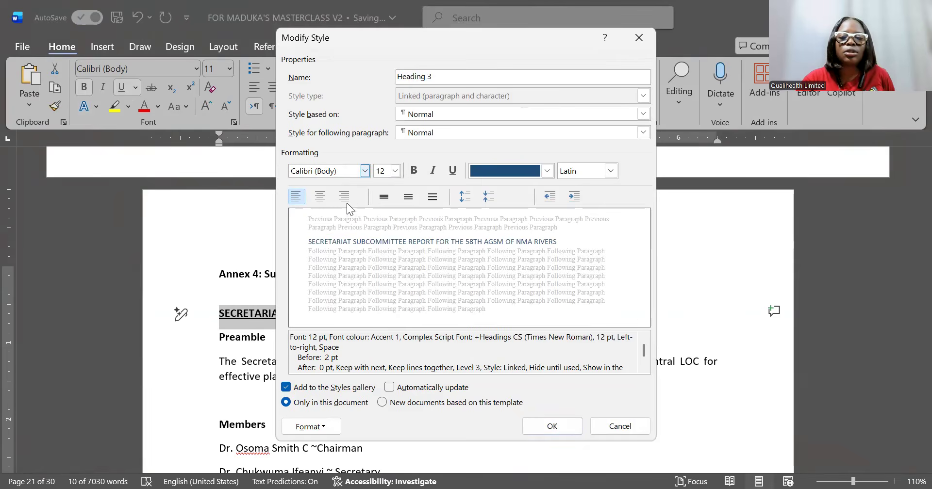
{"action": "left_click", "coordinate": [395, 171]}
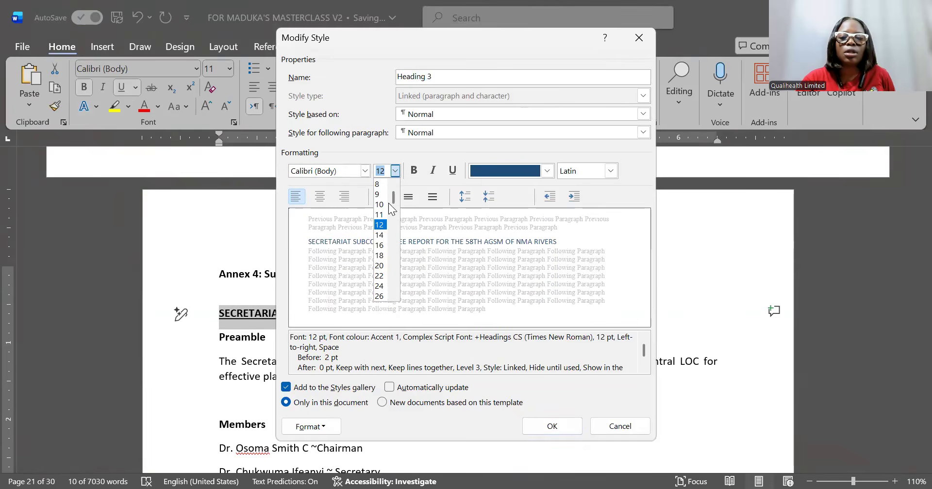
{"action": "left_click", "coordinate": [380, 215]}
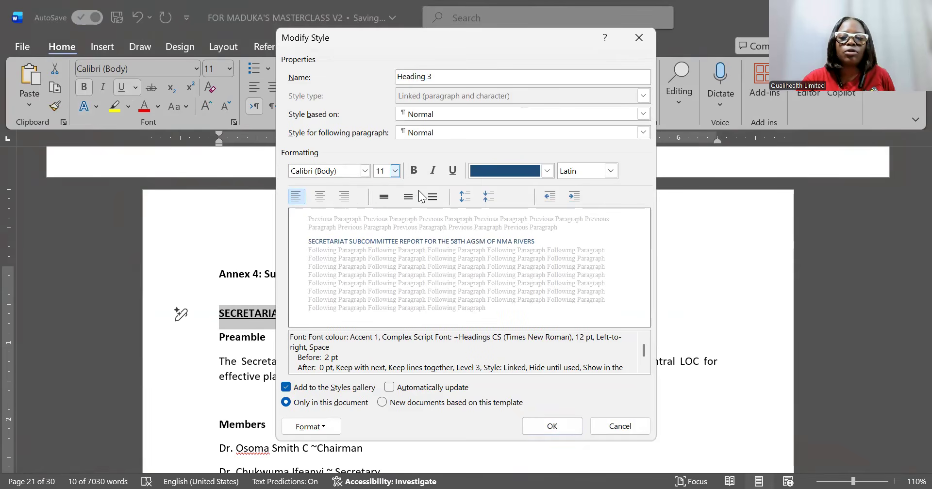
{"action": "left_click", "coordinate": [435, 172]}
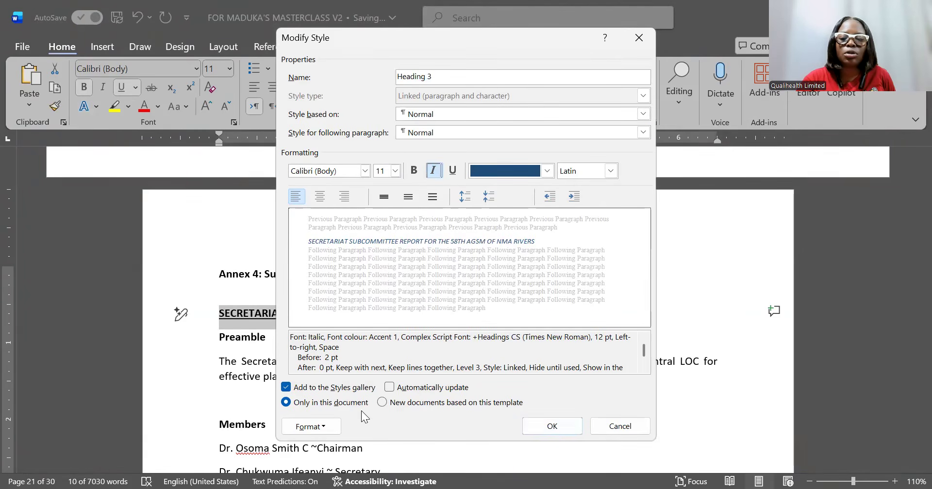
{"action": "left_click", "coordinate": [394, 388]}
{"action": "left_click", "coordinate": [548, 431]}
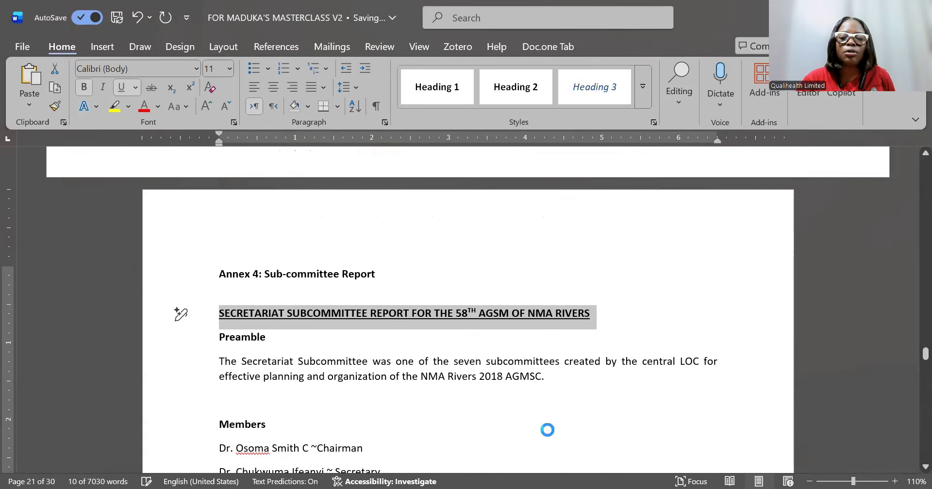
- Apply the Heading 3 style to the "SECRETARIAT SUBCOMMITTEE REPORT FOR THE 58TH AGSM OF NMA RIVERS" title under Annex 4
{"action": "left_click", "coordinate": [522, 346]}
{"action": "left_click_drag", "start_coordinate": [600, 314], "coordinate": [362, 315]}
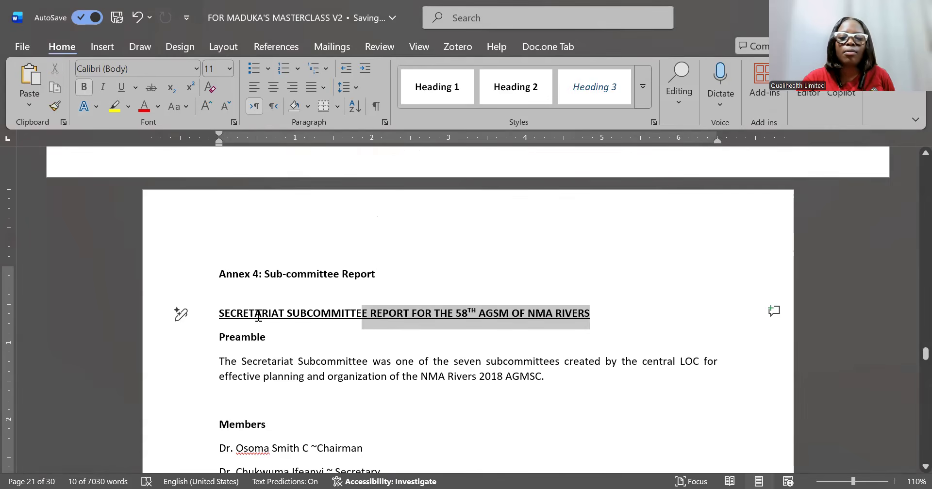
{"action": "left_click_drag", "start_coordinate": [189, 318], "coordinate": [188, 317]}
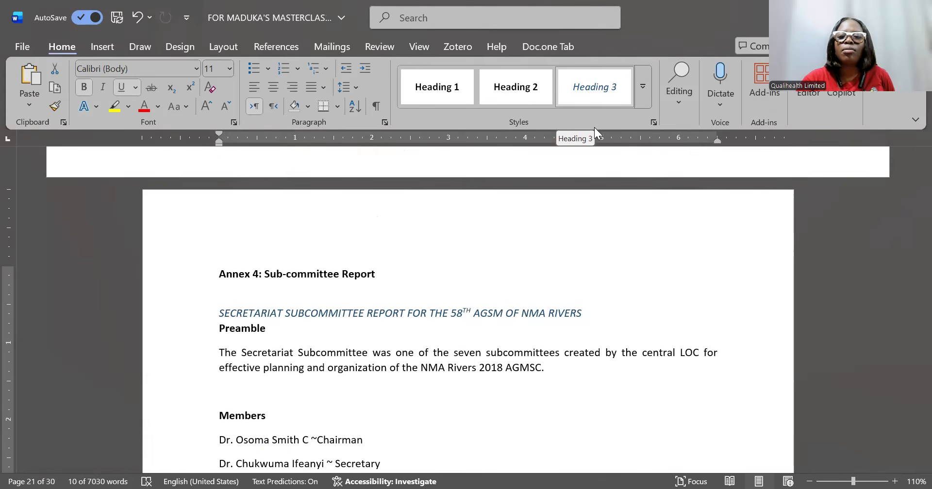
{"action": "left_click", "coordinate": [597, 315]}
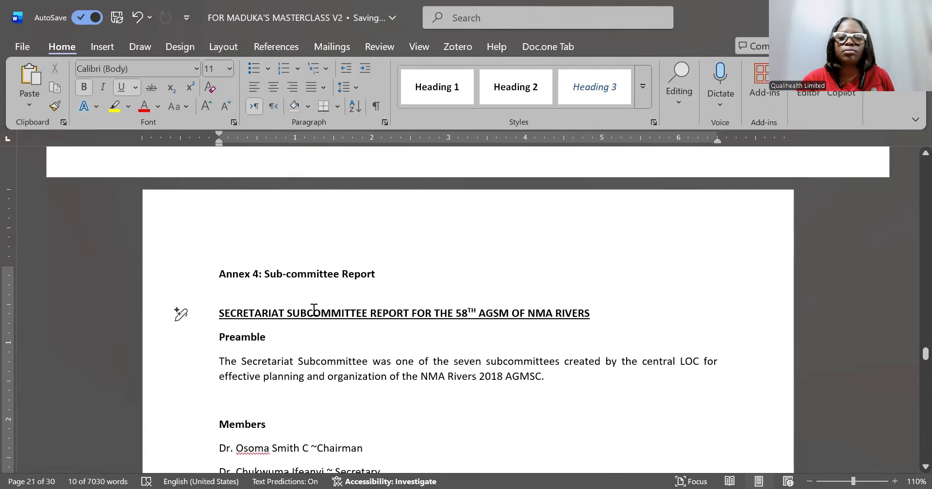
{"action": "triple_click", "coordinate": [241, 321]}
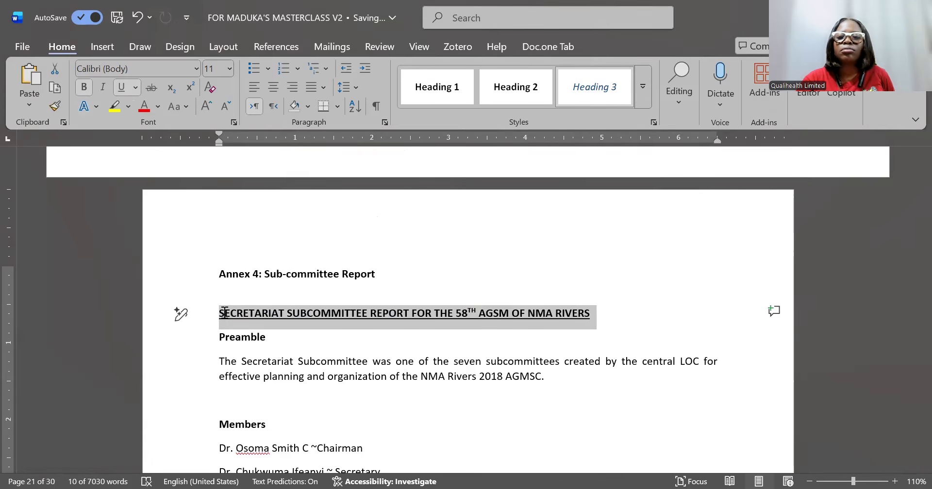
{"action": "key", "text": "ctrl+alt+3"}
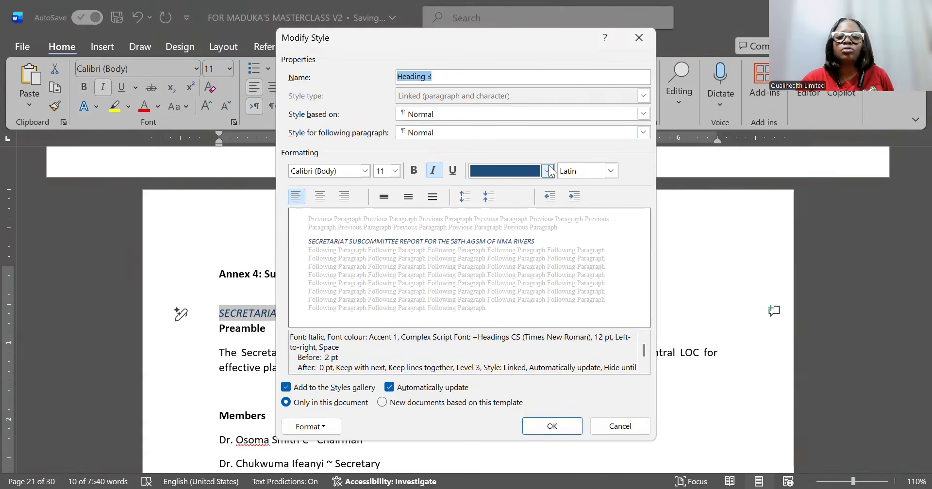
- Set the Heading 3 style's font colour to Automatic and save the style change
{"action": "left_click", "coordinate": [549, 171]}
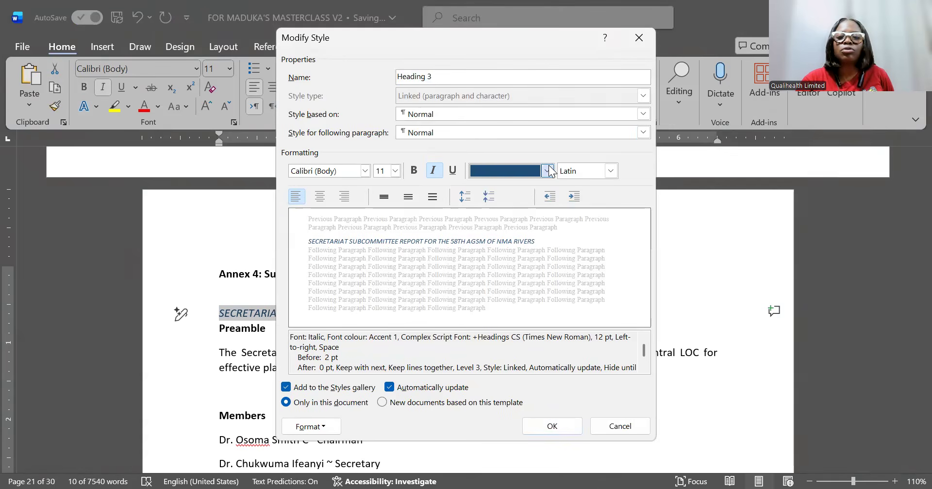
{"action": "left_click", "coordinate": [532, 192]}
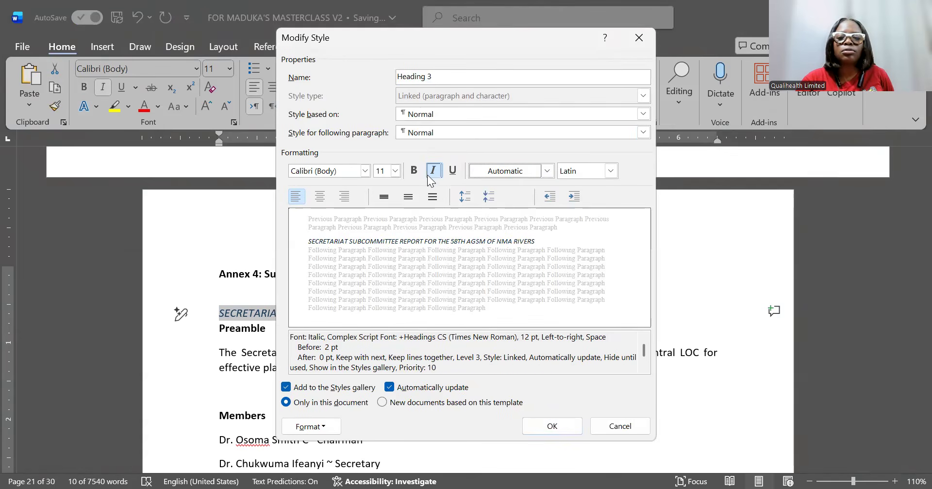
{"action": "left_click", "coordinate": [546, 427]}
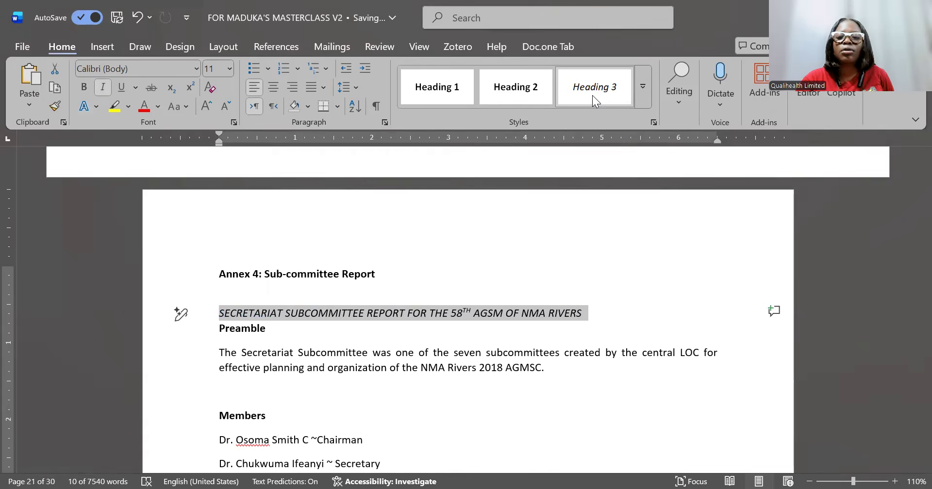
{"action": "left_click", "coordinate": [554, 386]}
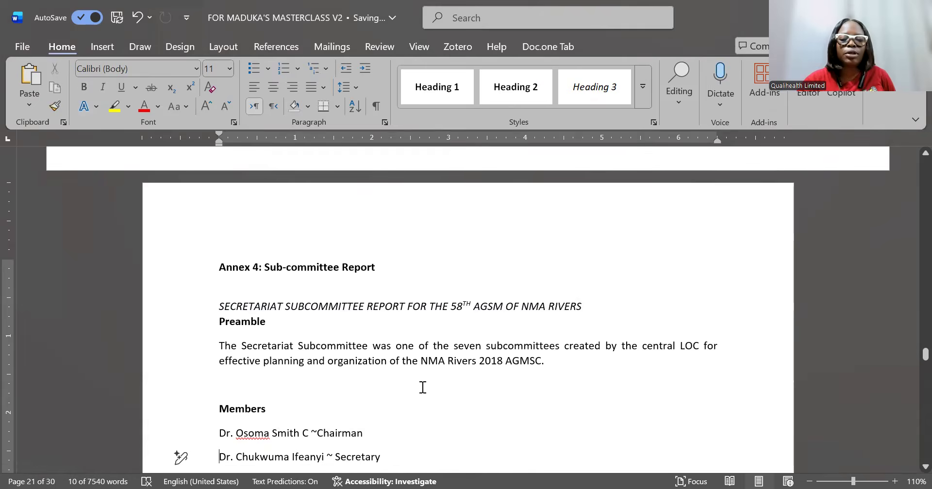
- Apply the Heading 3 style to the "REPORT OF THE MEDIA AND PUBLICITY SUBCOMMITTEE OF THE 58TH AGSM OF THE NMA RIVERS STATE" title
{"action": "scroll", "coordinate": [421, 386], "scroll_direction": "down", "scroll_amount": 3}
{"action": "scroll", "coordinate": [422, 387], "scroll_direction": "down", "scroll_amount": 5}
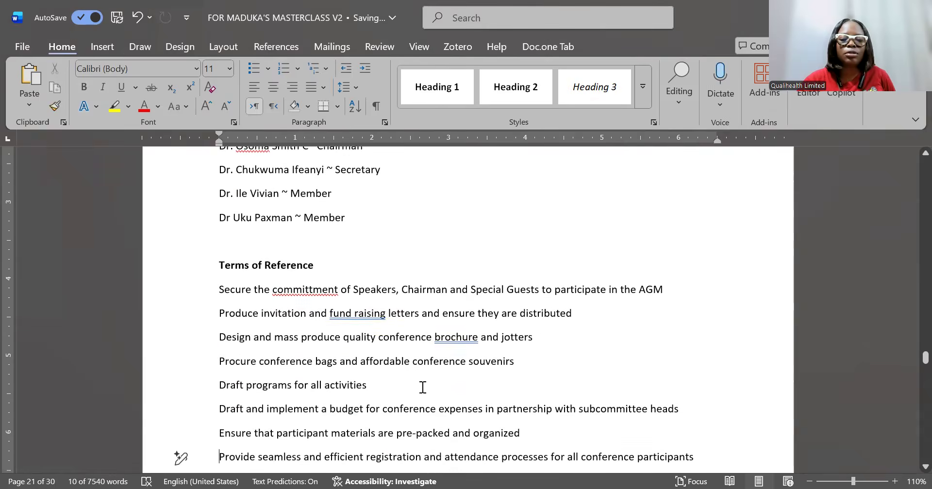
{"action": "scroll", "coordinate": [423, 387], "scroll_direction": "down", "scroll_amount": 3}
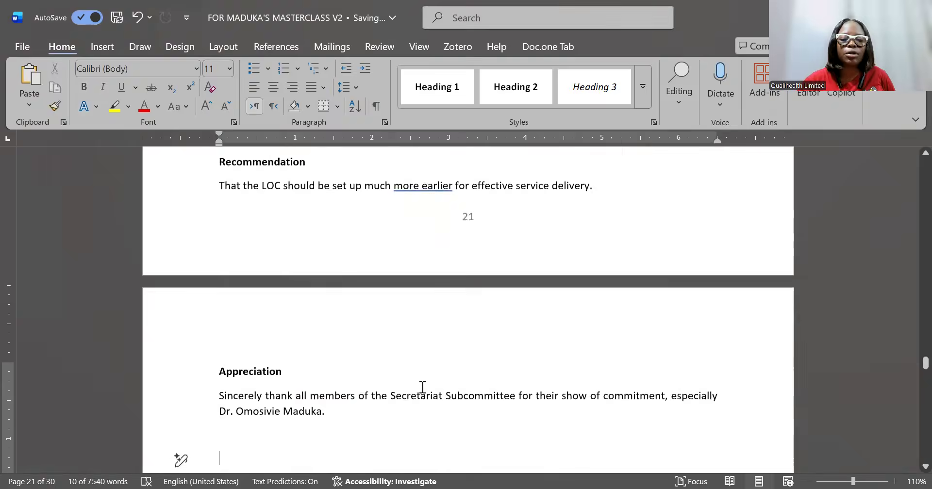
{"action": "scroll", "coordinate": [422, 387], "scroll_direction": "down", "scroll_amount": 1}
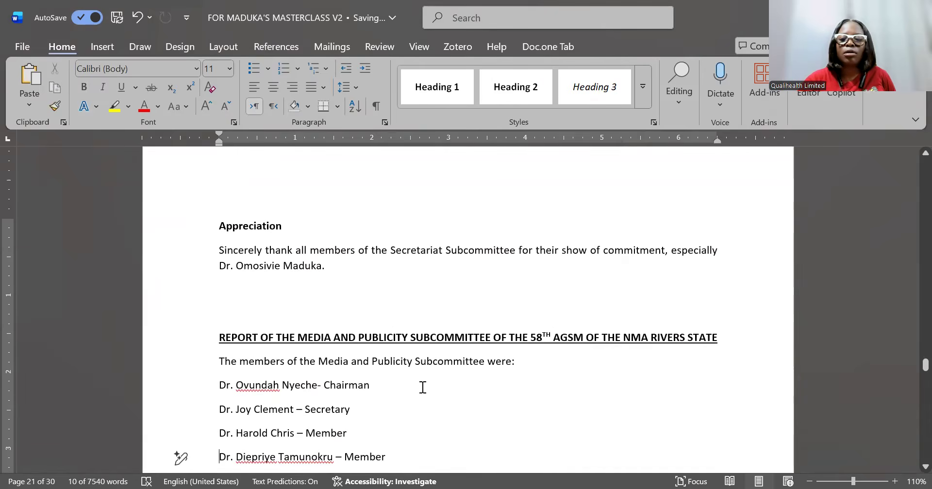
{"action": "left_click", "coordinate": [211, 338]}
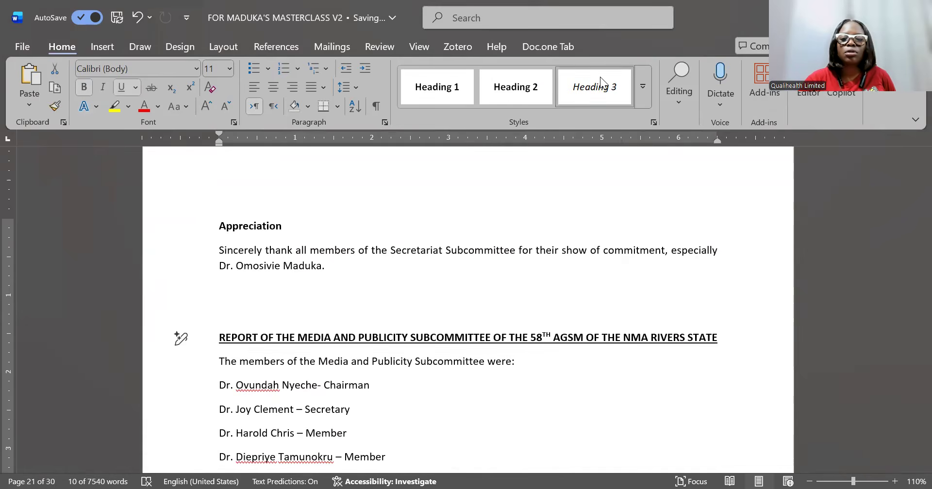
{"action": "key", "text": "Delete"}
{"action": "key", "text": "ctrl+z"}
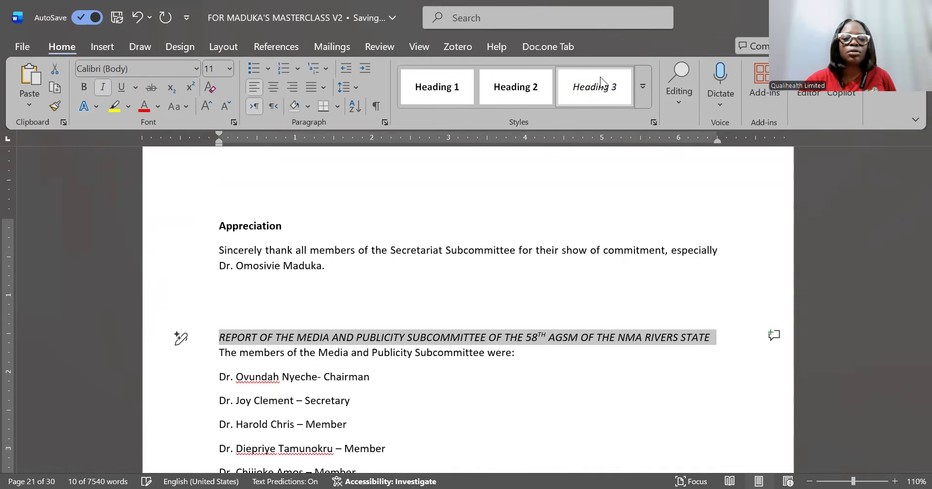
- Apply the Heading 3 style to the "SCIENTIFIC SUB-COMMITTEE REPORT" title following the Media and Publicity report
{"action": "key", "text": "Down"}
{"action": "key", "text": "Down"}
{"action": "key", "text": "Down"}
{"action": "key", "text": "Down"}
{"action": "key", "text": "Down"}
{"action": "key", "text": "Down"}
{"action": "key", "text": "Down"}
{"action": "key", "text": "Down"}
{"action": "key", "text": "Down"}
{"action": "key", "text": "Down"}
{"action": "key", "text": "Down"}
{"action": "key", "text": "Down"}
{"action": "key", "text": "Down"}
{"action": "key", "text": "Down"}
{"action": "key", "text": "Down"}
{"action": "key", "text": "Down"}
{"action": "key", "text": "Down"}
{"action": "key", "text": "Down"}
{"action": "key", "text": "Down"}
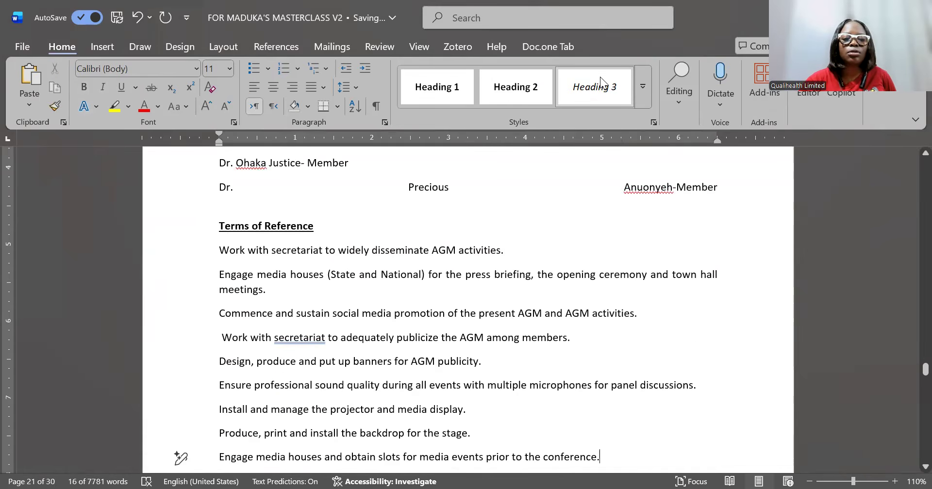
{"action": "key", "text": "Down"}
{"action": "key", "text": "Down"}
{"action": "key", "text": "Down"}
{"action": "key", "text": "Down"}
{"action": "key", "text": "Down"}
{"action": "key", "text": "Down"}
{"action": "key", "text": "Down"}
{"action": "key", "text": "Down"}
{"action": "key", "text": "Down"}
{"action": "key", "text": "Down"}
{"action": "key", "text": "Down"}
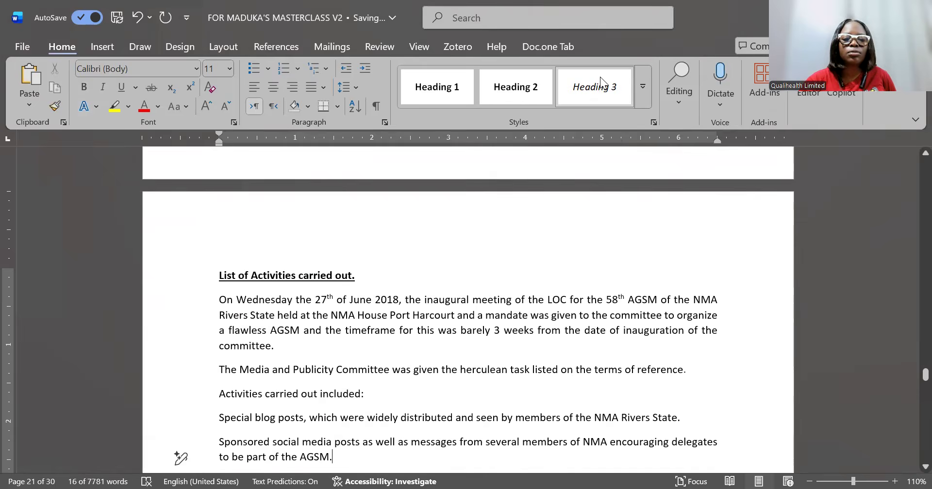
{"action": "key", "text": "Down"}
{"action": "key", "text": "Down"}
{"action": "key", "text": "Down"}
{"action": "key", "text": "Down"}
{"action": "key", "text": "Down"}
{"action": "key", "text": "Down"}
{"action": "key", "text": "Down"}
{"action": "key", "text": "Down"}
{"action": "key", "text": "Down"}
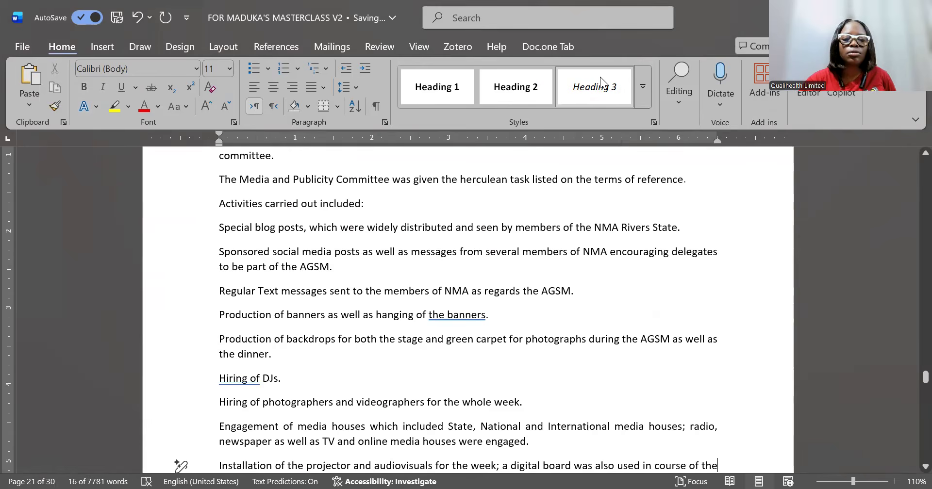
{"action": "key", "text": "Down"}
{"action": "key", "text": "Down"}
{"action": "key", "text": "Down"}
{"action": "key", "text": "Down"}
{"action": "key", "text": "Down"}
{"action": "key", "text": "Down"}
{"action": "key", "text": "Down"}
{"action": "key", "text": "Down"}
{"action": "key", "text": "Down"}
{"action": "key", "text": "Down"}
{"action": "key", "text": "Down"}
{"action": "key", "text": "Down"}
{"action": "key", "text": "Down"}
{"action": "key", "text": "Down"}
{"action": "key", "text": "Down"}
{"action": "key", "text": "Down"}
{"action": "key", "text": "Down"}
{"action": "key", "text": "Down"}
{"action": "key", "text": "Down"}
{"action": "key", "text": "Down"}
{"action": "key", "text": "Down"}
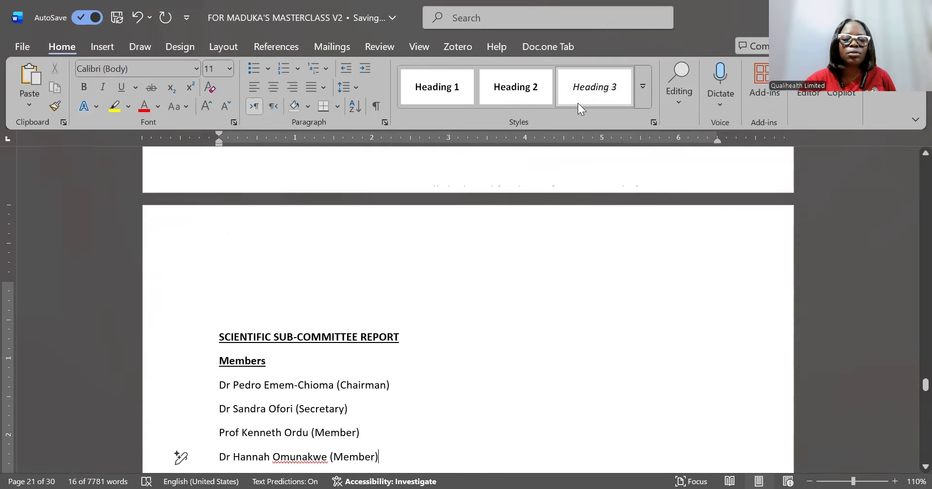
{"action": "left_click", "coordinate": [197, 334]}
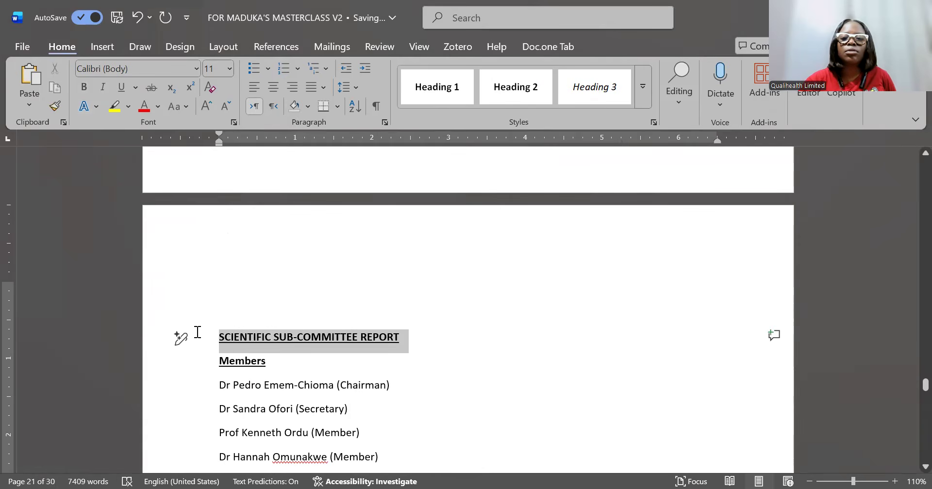
{"action": "left_click", "coordinate": [597, 96]}
{"action": "key", "text": "Down"}
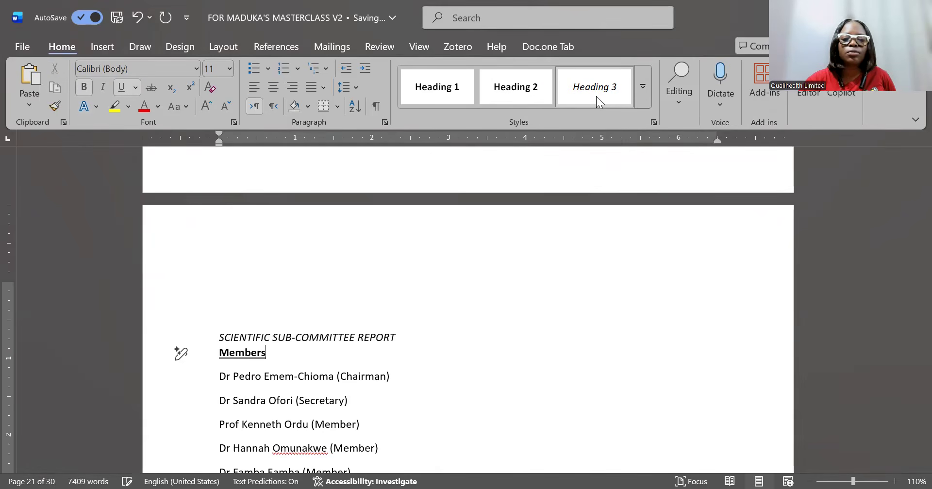
- Apply the Heading 3 style to the "SUBCOMMITTEE: TOWN HALL MEETING – PUTTING HEALTHCARE ON THE POLITICAL AGENDA" title
{"action": "key", "text": "Down"}
{"action": "key", "text": "Down"}
{"action": "key", "text": "Down"}
{"action": "key", "text": "Down"}
{"action": "key", "text": "Down"}
{"action": "key", "text": "Down"}
{"action": "key", "text": "Down"}
{"action": "key", "text": "Down"}
{"action": "key", "text": "Down"}
{"action": "key", "text": "Down"}
{"action": "key", "text": "Down"}
{"action": "key", "text": "Down"}
{"action": "key", "text": "Down"}
{"action": "key", "text": "Down"}
{"action": "key", "text": "Down"}
{"action": "key", "text": "Down"}
{"action": "key", "text": "Down"}
{"action": "key", "text": "Down"}
{"action": "key", "text": "Down"}
{"action": "key", "text": "Down"}
{"action": "key", "text": "Down"}
{"action": "key", "text": "Down"}
{"action": "key", "text": "Down"}
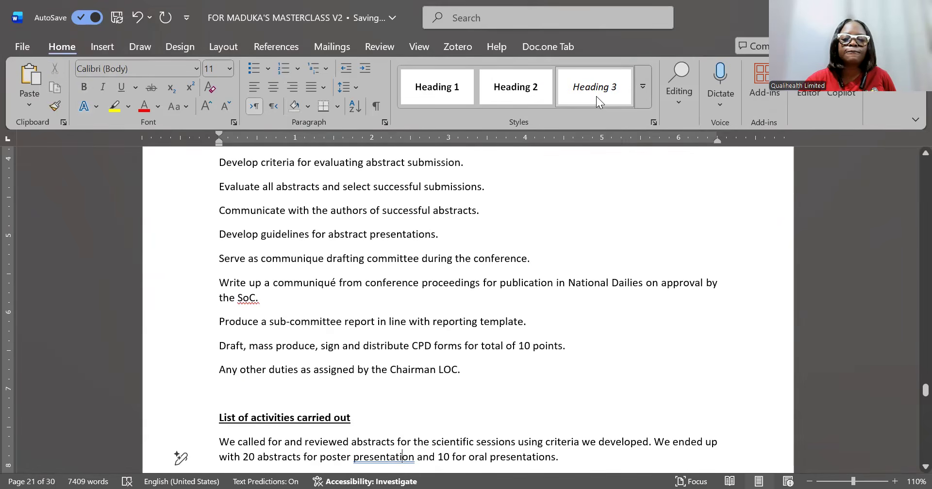
{"action": "key", "text": "Down"}
{"action": "key", "text": "Down"}
{"action": "key", "text": "Down"}
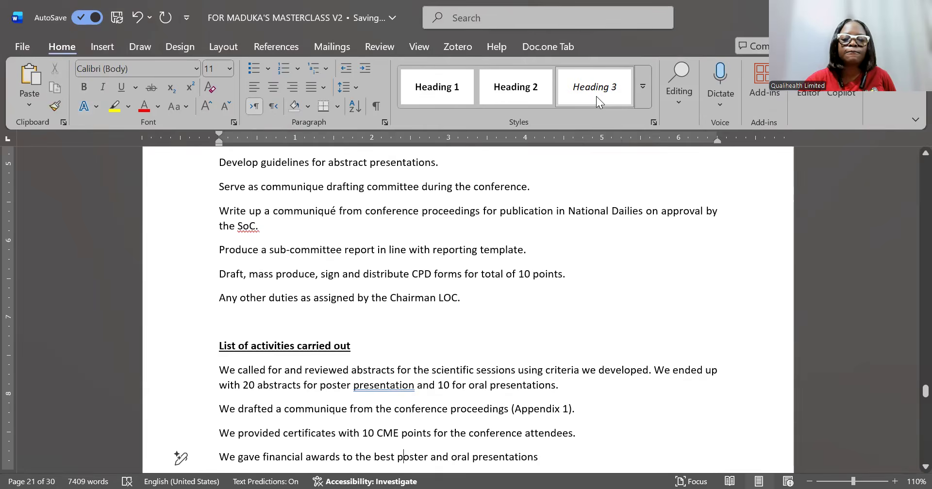
{"action": "key", "text": "Down"}
{"action": "key", "text": "Down"}
{"action": "key", "text": "Down"}
{"action": "key", "text": "Down"}
{"action": "key", "text": "Down"}
{"action": "key", "text": "Down"}
{"action": "key", "text": "Down"}
{"action": "key", "text": "Down"}
{"action": "key", "text": "Down"}
{"action": "key", "text": "Down"}
{"action": "key", "text": "Down"}
{"action": "key", "text": "Down"}
{"action": "key", "text": "Down"}
{"action": "key", "text": "Down"}
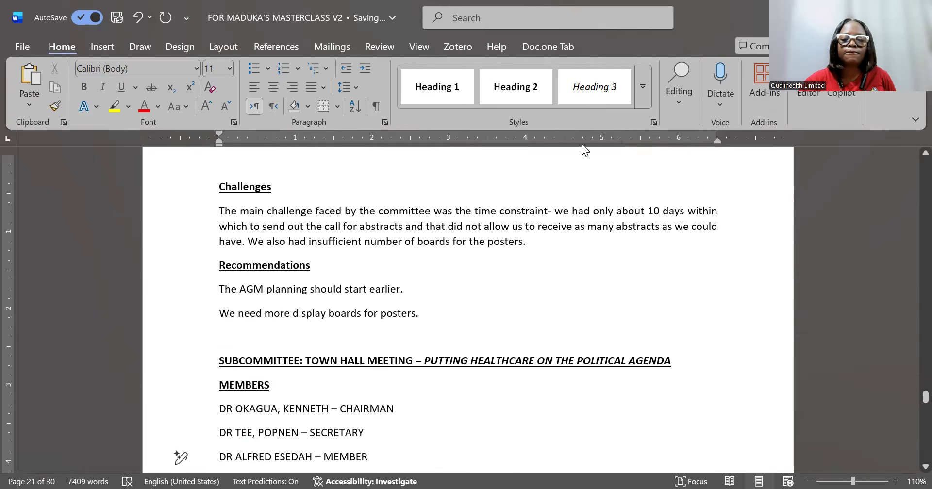
{"action": "left_click", "coordinate": [213, 368]}
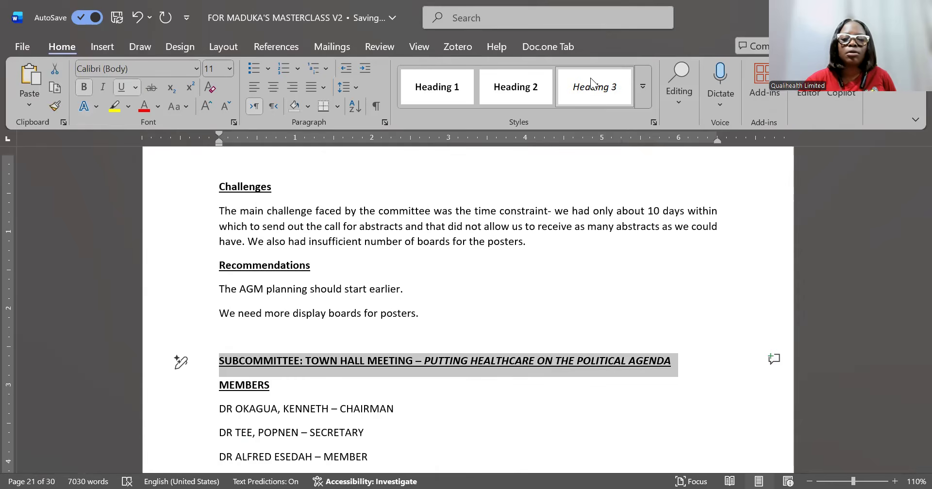
{"action": "key", "text": "Down"}
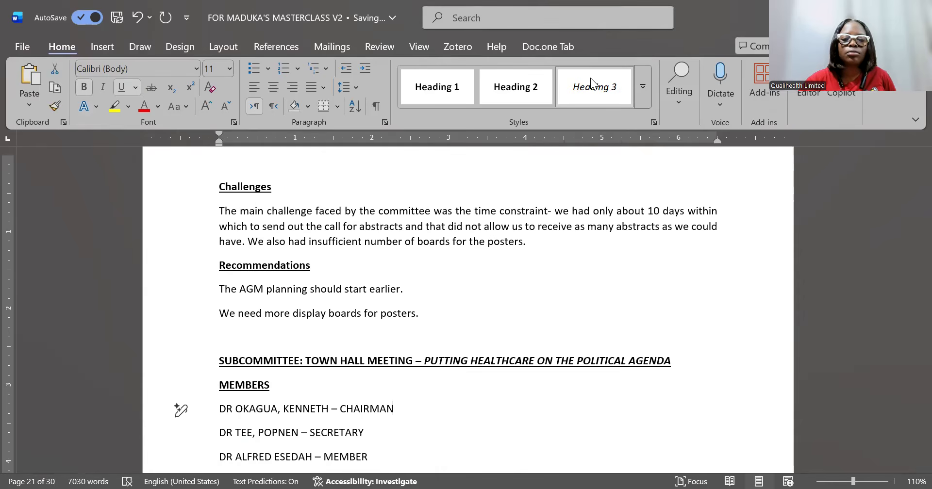
{"action": "key", "text": "Down"}
{"action": "key", "text": "Down"}
{"action": "key", "text": "Down"}
{"action": "key", "text": "Down"}
{"action": "key", "text": "Down"}
{"action": "key", "text": "Down"}
{"action": "key", "text": "Down"}
{"action": "key", "text": "End"}
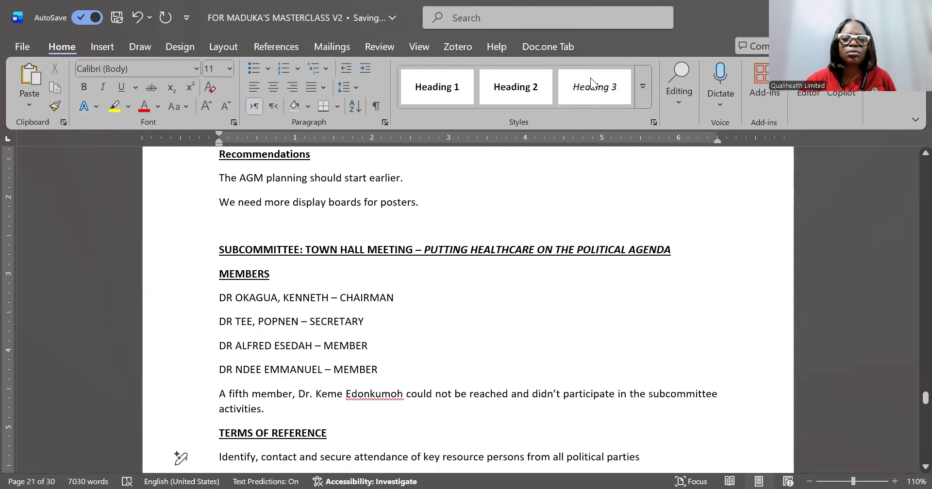
{"action": "triple_click", "coordinate": [280, 240]}
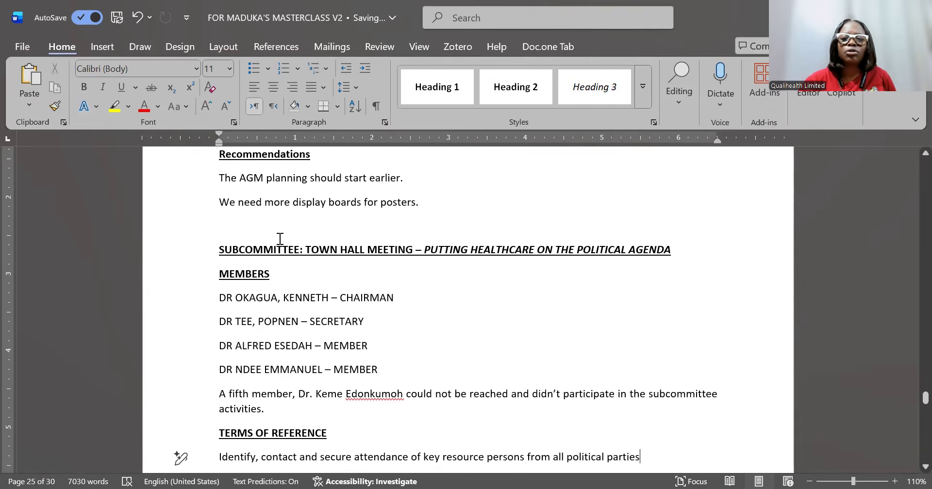
{"action": "left_click", "coordinate": [596, 87]}
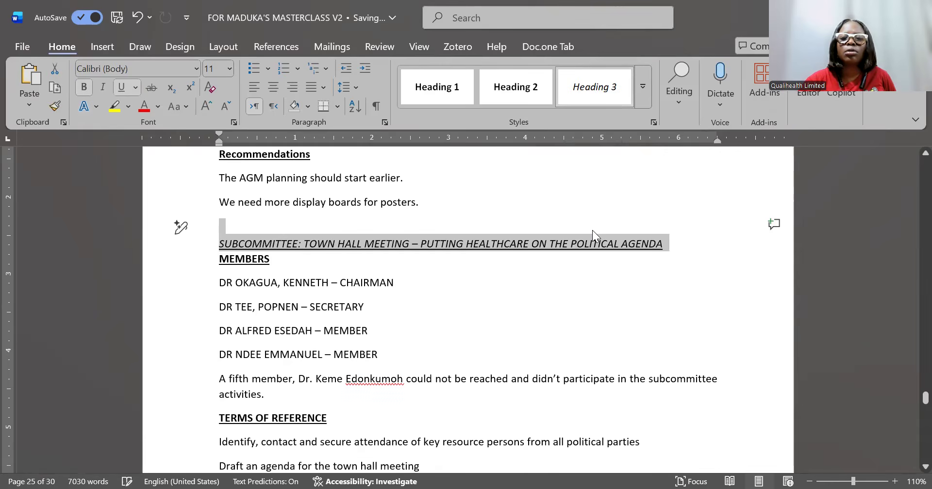
{"action": "left_click", "coordinate": [364, 307]}
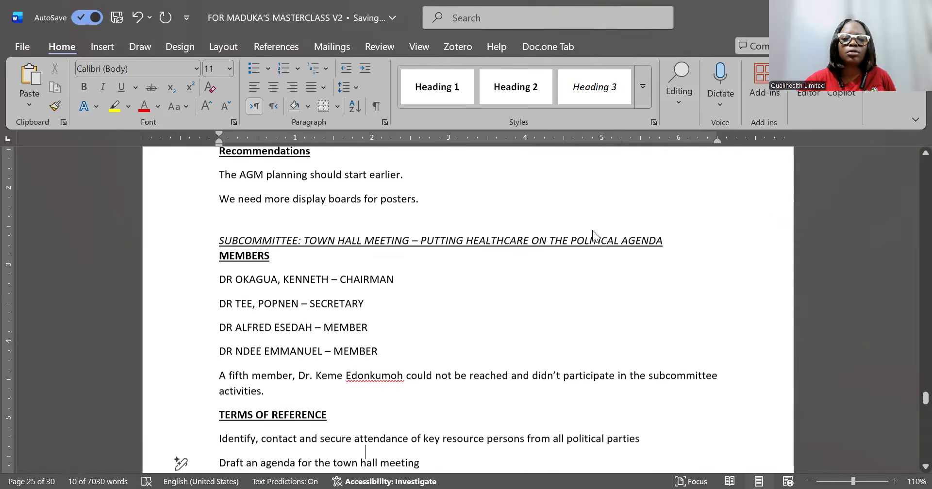
- Apply the Heading 3 style to the "VENUE AND WELFARE SUB-COMMITTEE REPORT" title on page 27
{"action": "scroll", "coordinate": [592, 230], "scroll_direction": "down", "scroll_amount": 5}
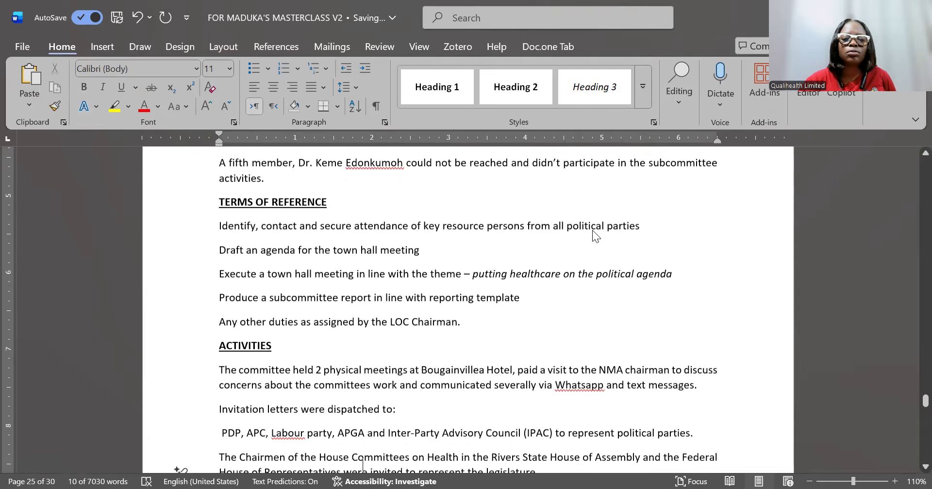
{"action": "scroll", "coordinate": [592, 230], "scroll_direction": "down", "scroll_amount": 6}
{"action": "scroll", "coordinate": [593, 230], "scroll_direction": "down", "scroll_amount": 2}
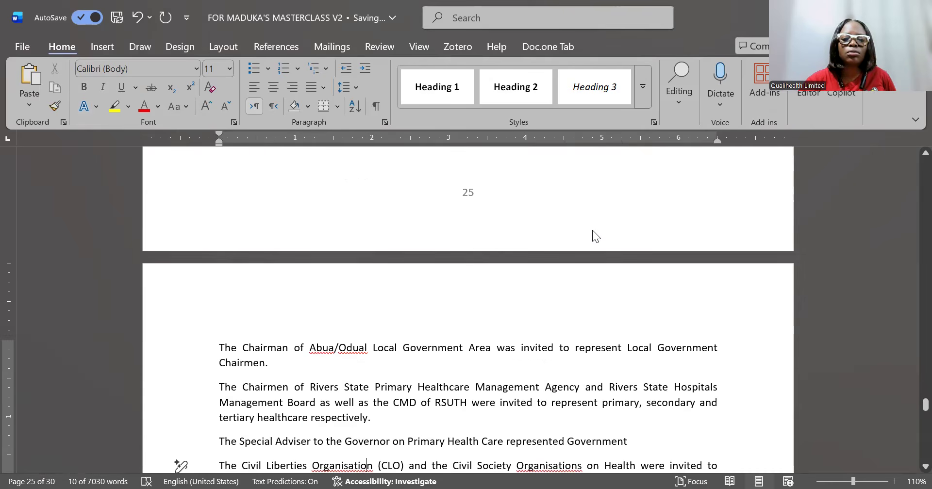
{"action": "scroll", "coordinate": [592, 230], "scroll_direction": "down", "scroll_amount": 3}
{"action": "scroll", "coordinate": [593, 230], "scroll_direction": "down", "scroll_amount": 3}
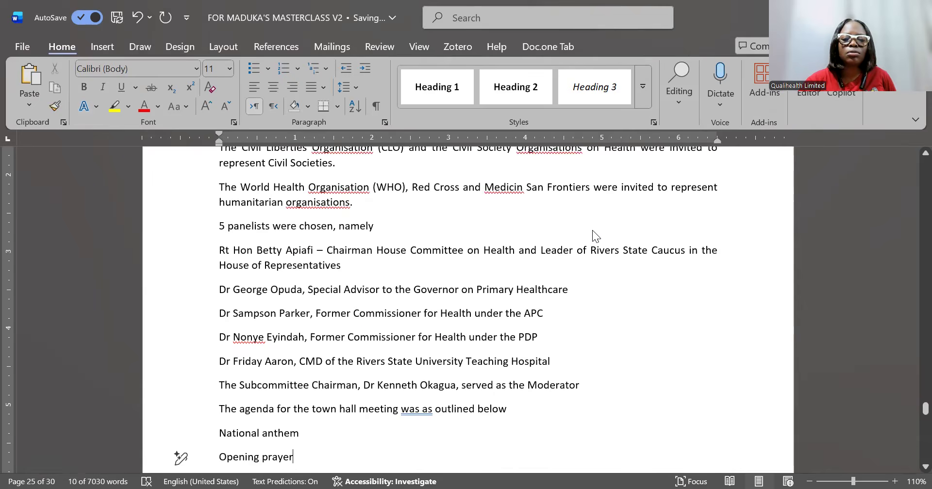
{"action": "scroll", "coordinate": [592, 230], "scroll_direction": "down", "scroll_amount": 7}
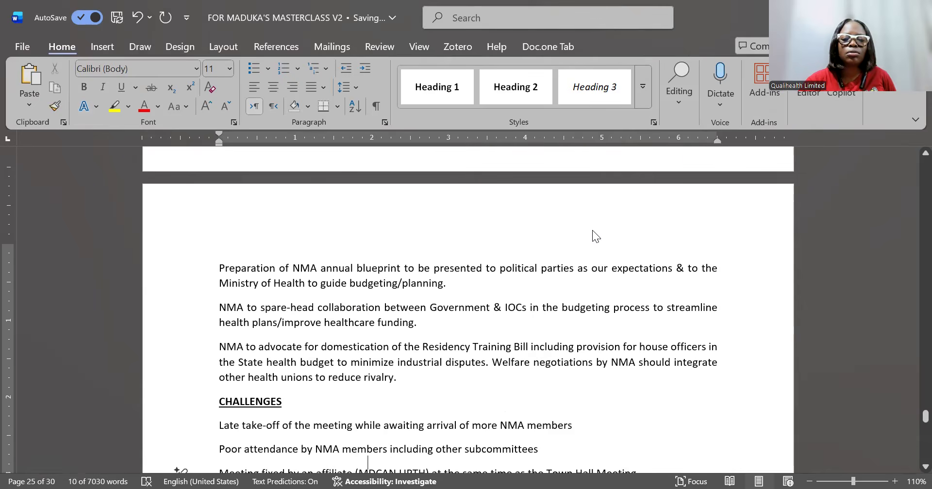
{"action": "scroll", "coordinate": [593, 235], "scroll_direction": "down", "scroll_amount": 3}
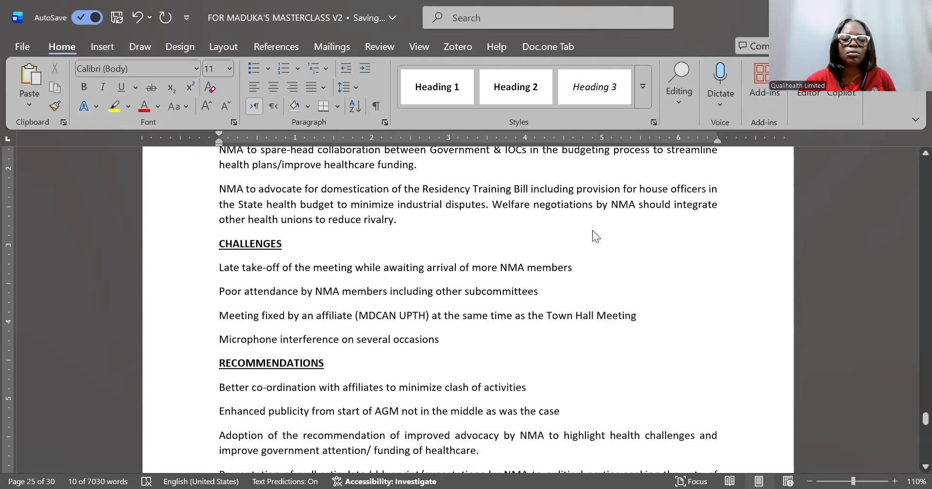
{"action": "scroll", "coordinate": [592, 230], "scroll_direction": "down", "scroll_amount": 3}
{"action": "scroll", "coordinate": [583, 272], "scroll_direction": "down", "scroll_amount": 7}
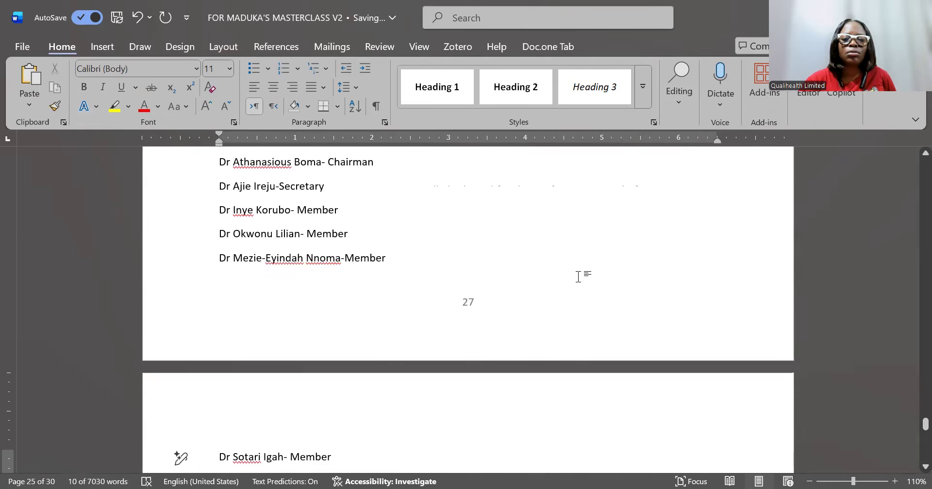
{"action": "scroll", "coordinate": [560, 287], "scroll_direction": "up", "scroll_amount": 3}
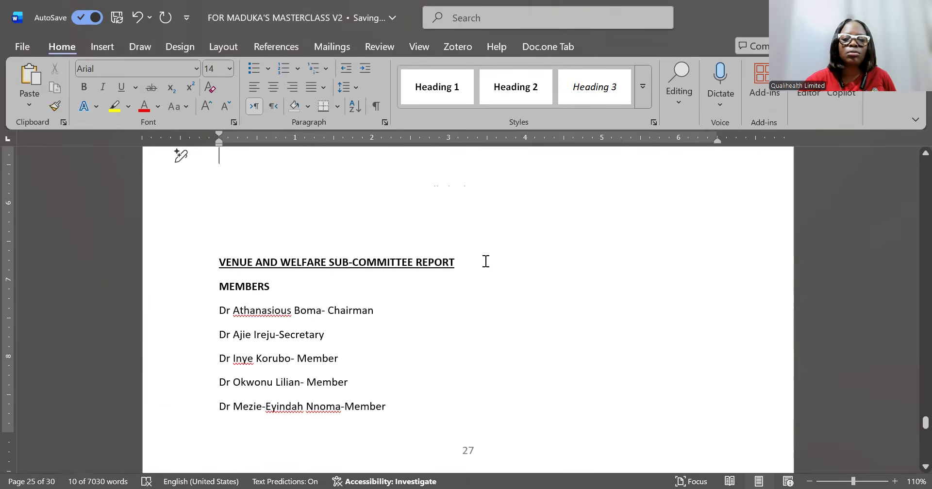
{"action": "left_click_drag", "start_coordinate": [486, 262], "coordinate": [182, 271]}
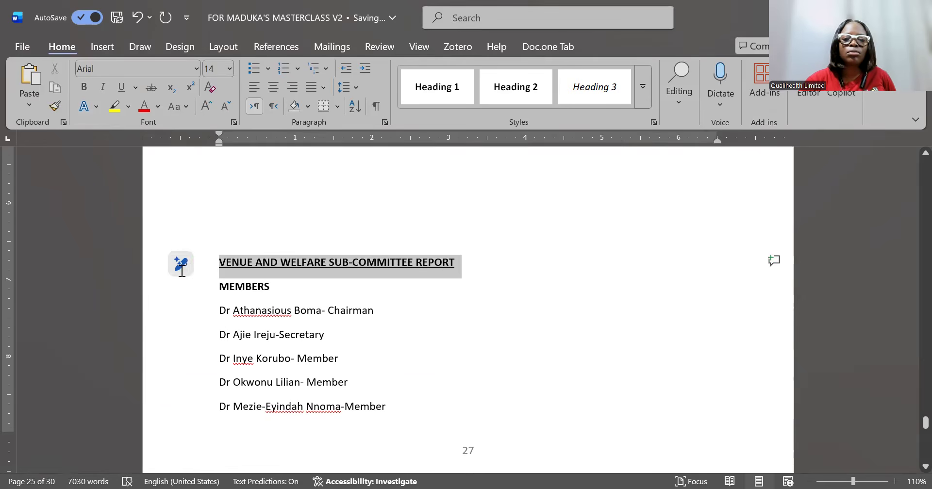
{"action": "left_click", "coordinate": [599, 76]}
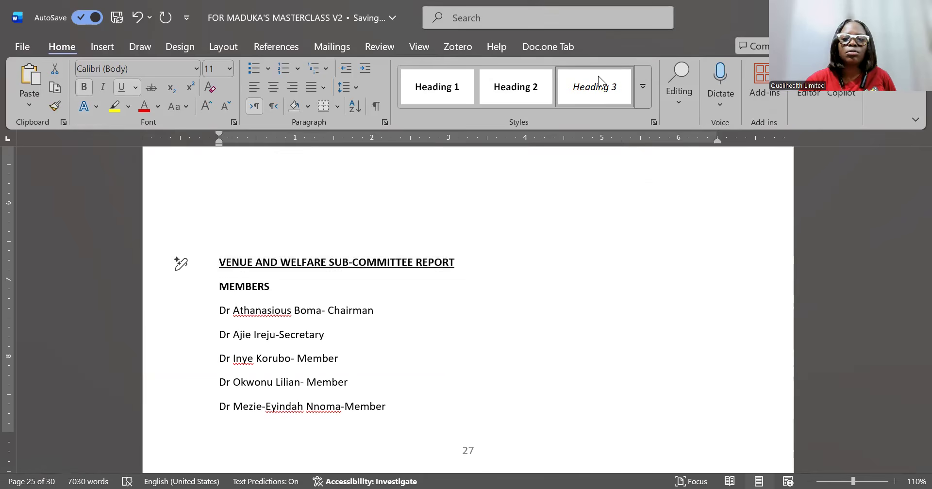
{"action": "left_click", "coordinate": [564, 313]}
- Apply the Heading 2 style to the "Annex 5: Communique" title following the Venue and Welfare recommendations
{"action": "scroll", "coordinate": [565, 313], "scroll_direction": "down", "scroll_amount": 6}
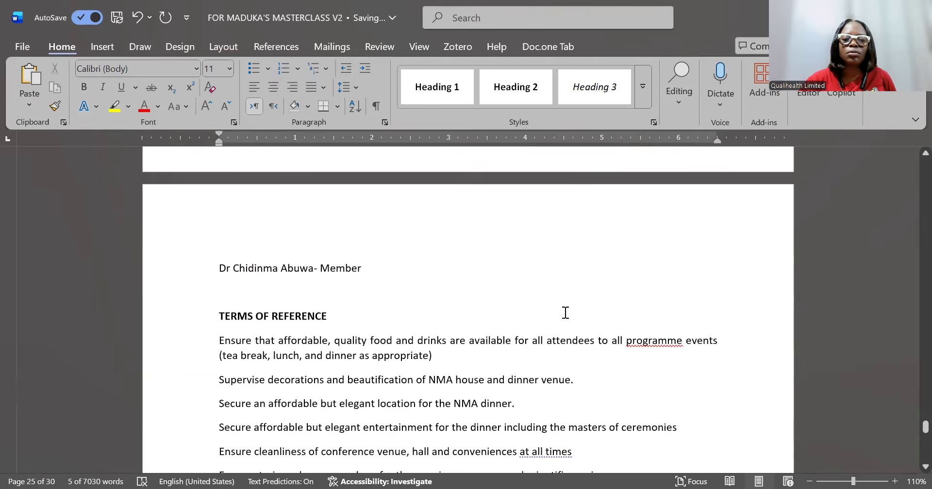
{"action": "scroll", "coordinate": [565, 313], "scroll_direction": "down", "scroll_amount": 1}
{"action": "scroll", "coordinate": [565, 313], "scroll_direction": "down", "scroll_amount": 1}
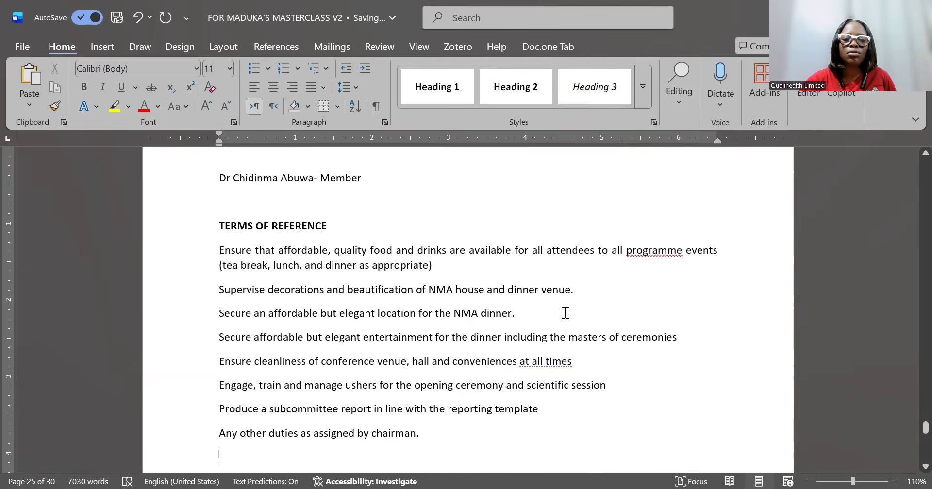
{"action": "scroll", "coordinate": [565, 312], "scroll_direction": "down", "scroll_amount": 3}
{"action": "scroll", "coordinate": [566, 312], "scroll_direction": "down", "scroll_amount": 3}
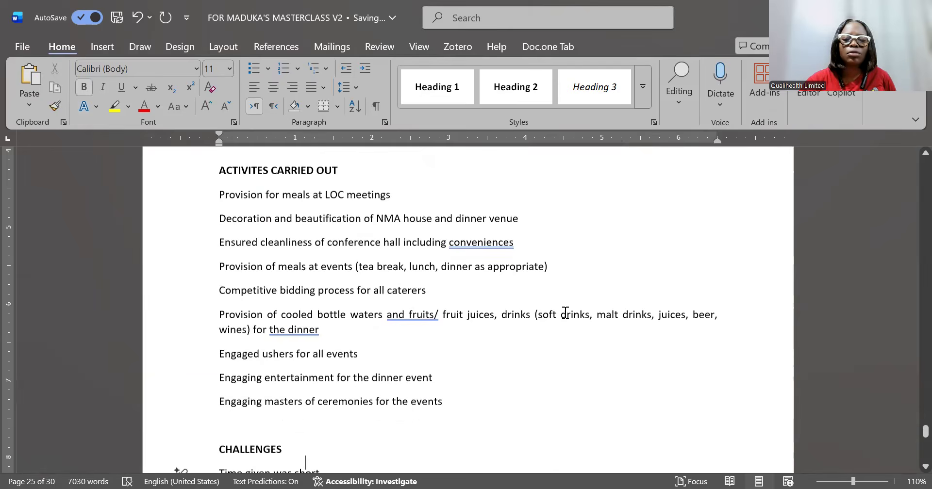
{"action": "scroll", "coordinate": [566, 313], "scroll_direction": "down", "scroll_amount": 6}
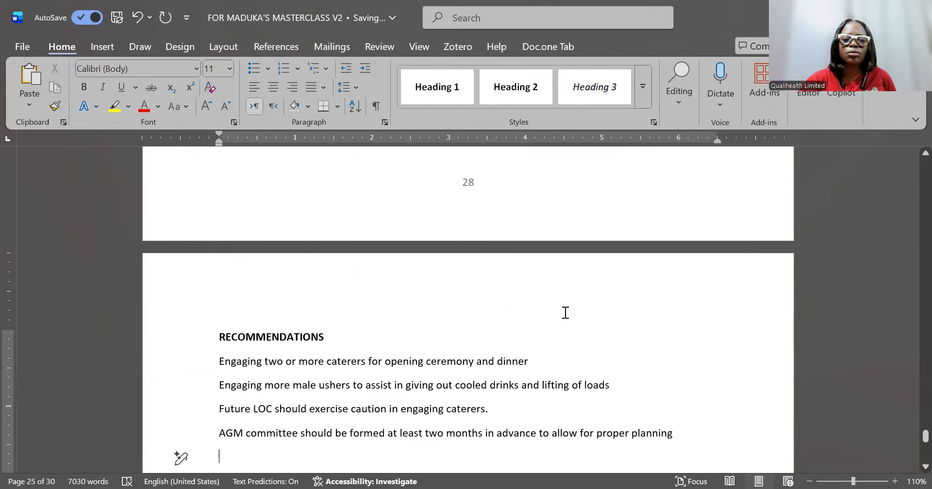
{"action": "scroll", "coordinate": [566, 313], "scroll_direction": "down", "scroll_amount": 2}
{"action": "scroll", "coordinate": [566, 313], "scroll_direction": "down", "scroll_amount": 1}
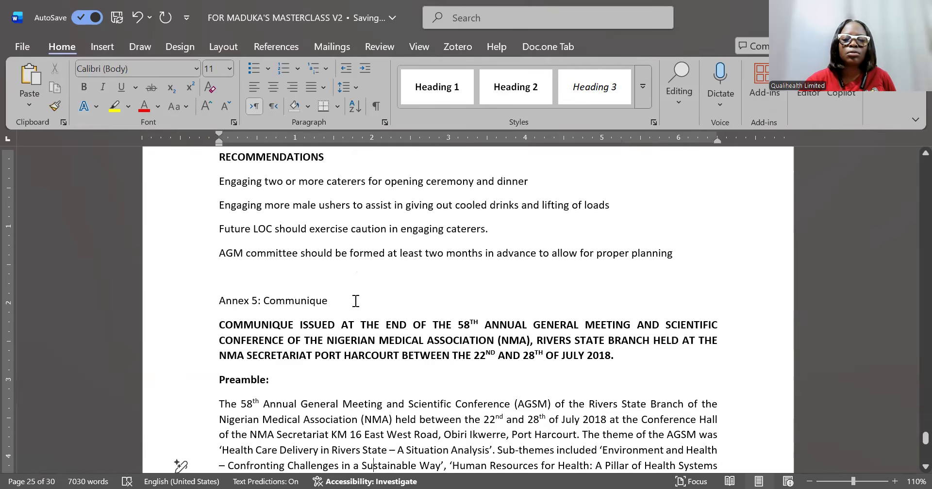
{"action": "left_click", "coordinate": [196, 303]}
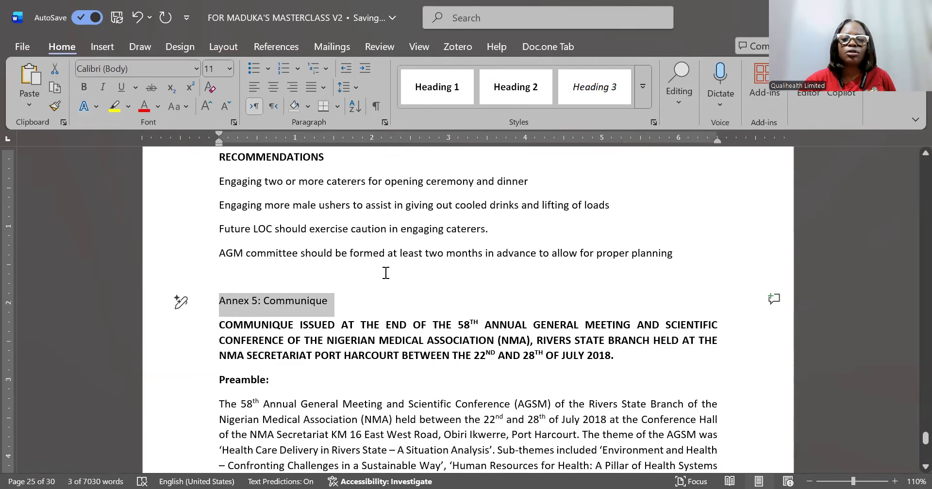
{"action": "left_click", "coordinate": [537, 92]}
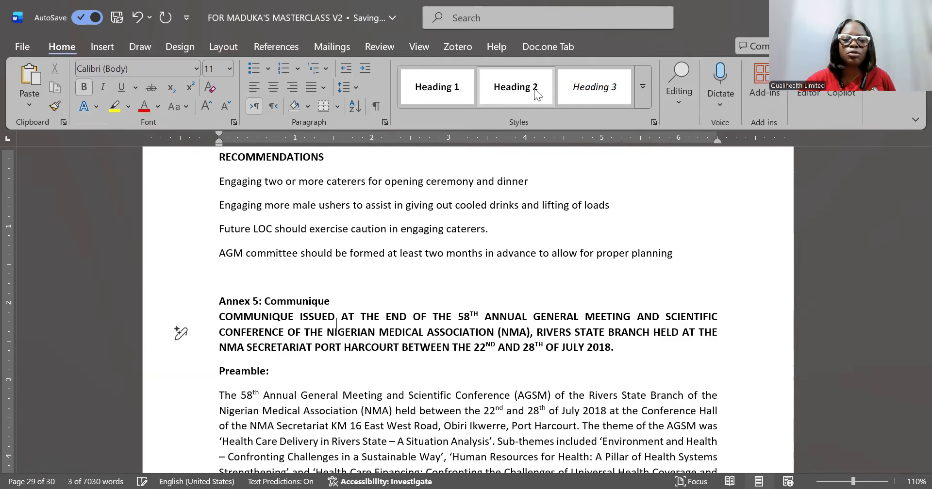
- Read through the communique text in Annex 5 to the end of the document, checking for further titles to style
{"action": "key", "text": "Down"}
{"action": "key", "text": "Down"}
{"action": "key", "text": "Down"}
{"action": "key", "text": "Down"}
{"action": "key", "text": "Down"}
{"action": "key", "text": "Down"}
{"action": "key", "text": "Down"}
{"action": "key", "text": "Down"}
{"action": "key", "text": "Down"}
{"action": "key", "text": "Down"}
{"action": "key", "text": "Down"}
{"action": "key", "text": "Down"}
{"action": "key", "text": "Down"}
{"action": "key", "text": "Down"}
{"action": "key", "text": "Down"}
{"action": "key", "text": "Down"}
{"action": "key", "text": "Down"}
{"action": "key", "text": "Down"}
{"action": "key", "text": "Down"}
{"action": "key", "text": "Down"}
{"action": "key", "text": "Down"}
{"action": "key", "text": "Down"}
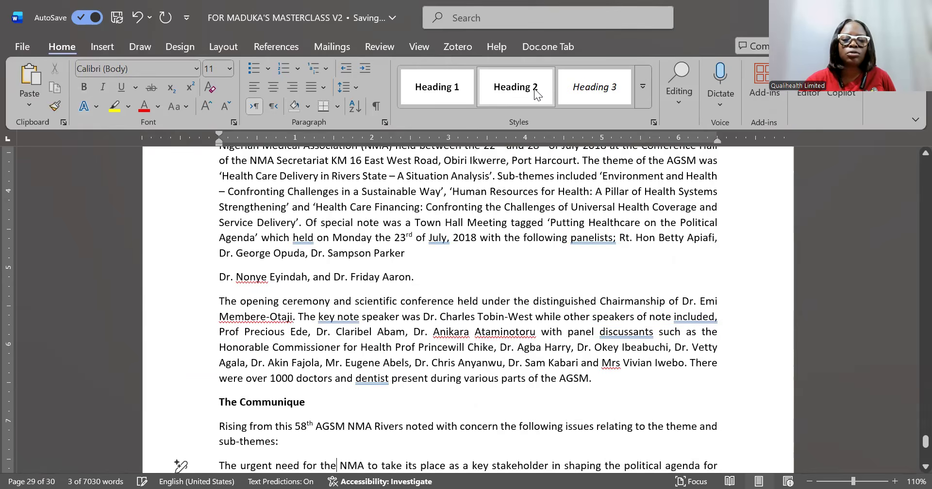
{"action": "key", "text": "Down"}
{"action": "key", "text": "Down"}
{"action": "key", "text": "Down"}
{"action": "key", "text": "Down"}
{"action": "key", "text": "Down"}
{"action": "key", "text": "Down"}
{"action": "key", "text": "Down"}
{"action": "key", "text": "Down"}
{"action": "key", "text": "Down"}
{"action": "key", "text": "Down"}
{"action": "key", "text": "Down"}
{"action": "key", "text": "Down"}
{"action": "key", "text": "Down"}
{"action": "key", "text": "Down"}
{"action": "key", "text": "Down"}
{"action": "key", "text": "Down"}
{"action": "key", "text": "Down"}
{"action": "key", "text": "Down"}
{"action": "key", "text": "Down"}
{"action": "key", "text": "Down"}
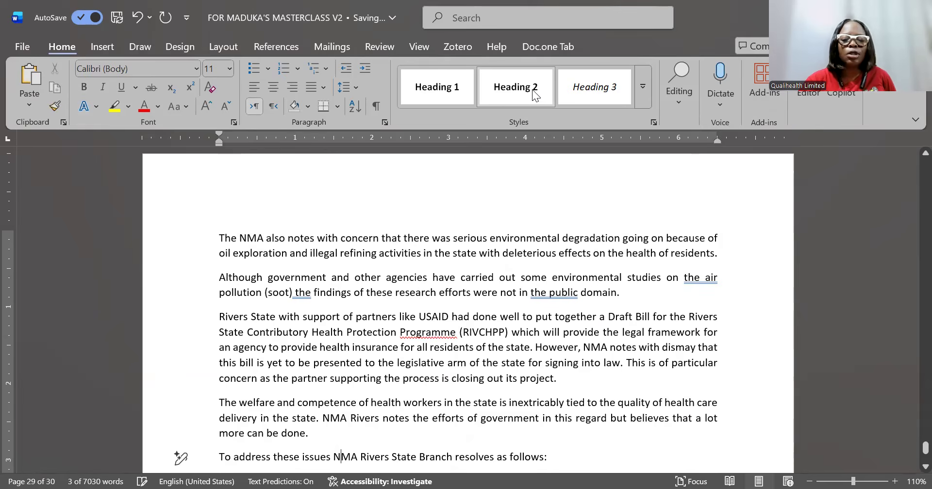
{"action": "key", "text": "Down"}
{"action": "key", "text": "Down"}
{"action": "key", "text": "Down"}
{"action": "key", "text": "Down"}
{"action": "key", "text": "Down"}
{"action": "key", "text": "Down"}
{"action": "key", "text": "Down"}
{"action": "key", "text": "Down"}
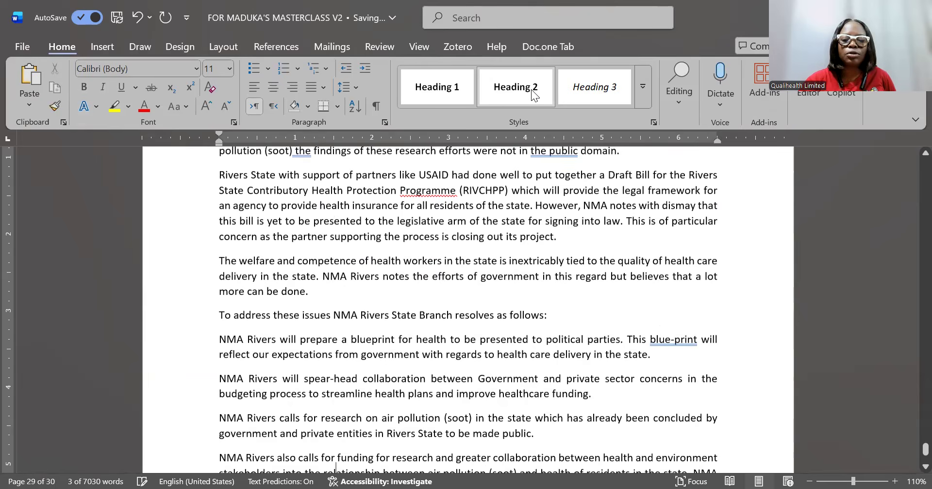
{"action": "key", "text": "Down"}
{"action": "key", "text": "Down"}
{"action": "key", "text": "Down"}
{"action": "key", "text": "Down"}
{"action": "key", "text": "Down"}
{"action": "key", "text": "Down"}
{"action": "key", "text": "Down"}
{"action": "key", "text": "Down"}
{"action": "key", "text": "Down"}
{"action": "key", "text": "Down"}
{"action": "key", "text": "Down"}
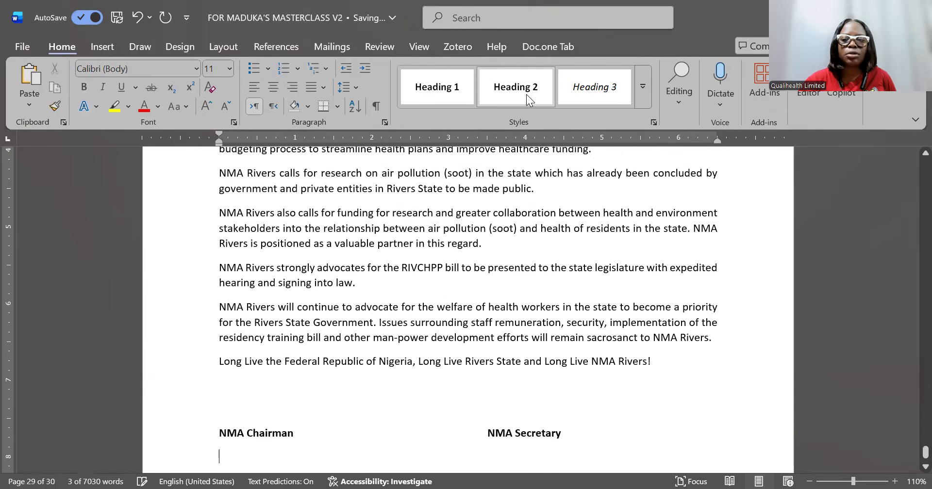
- Go back through the report to the Executive Summary page, checking the section titles and how the pages are divided
{"action": "key", "text": "Up"}
{"action": "key", "text": "Up"}
{"action": "key", "text": "Up"}
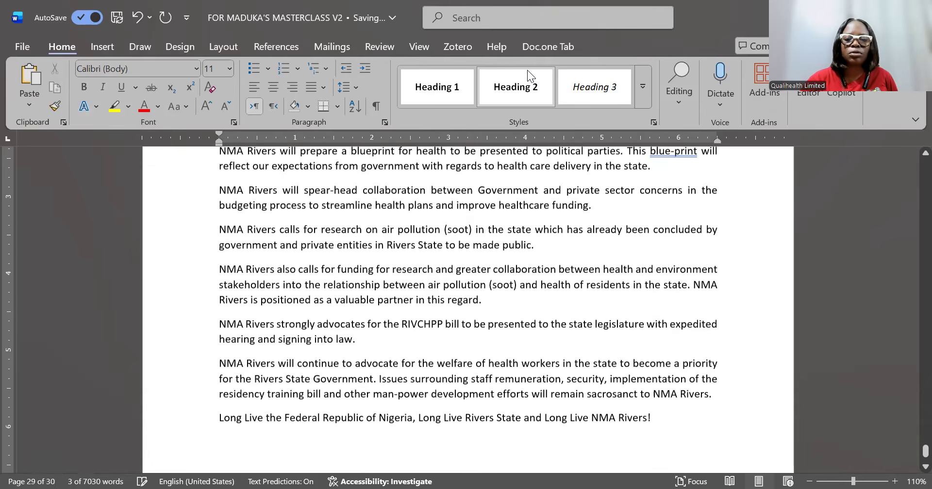
{"action": "key", "text": "Up"}
{"action": "key", "text": "Up"}
{"action": "key", "text": "Up"}
{"action": "key", "text": "Up"}
{"action": "key", "text": "Up"}
{"action": "key", "text": "Up"}
{"action": "key", "text": "Up"}
{"action": "key", "text": "Up"}
{"action": "key", "text": "Up"}
{"action": "key", "text": "Up"}
{"action": "key", "text": "Up"}
{"action": "key", "text": "Up"}
{"action": "key", "text": "Up"}
{"action": "key", "text": "Up"}
{"action": "key", "text": "Up"}
{"action": "key", "text": "Up"}
{"action": "key", "text": "Up"}
{"action": "key", "text": "Up"}
{"action": "key", "text": "Up"}
{"action": "key", "text": "Up"}
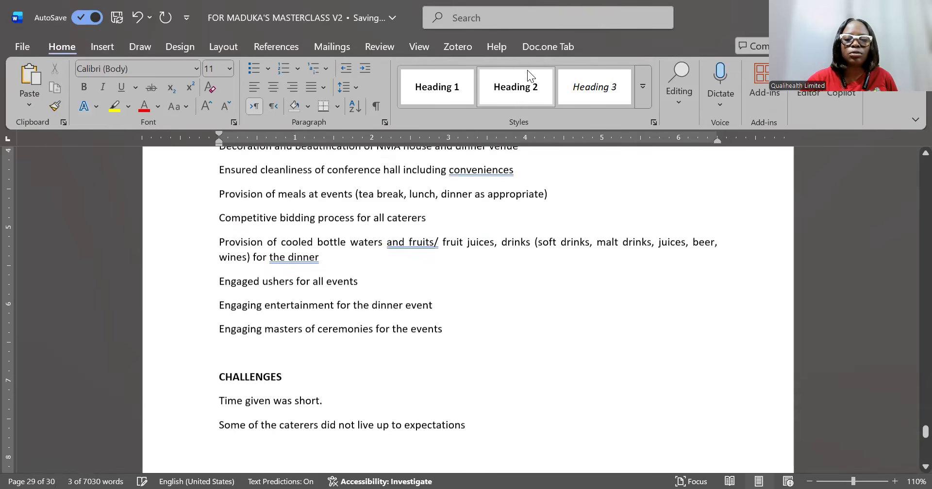
{"action": "scroll", "coordinate": [527, 70], "scroll_direction": "up", "scroll_amount": 20}
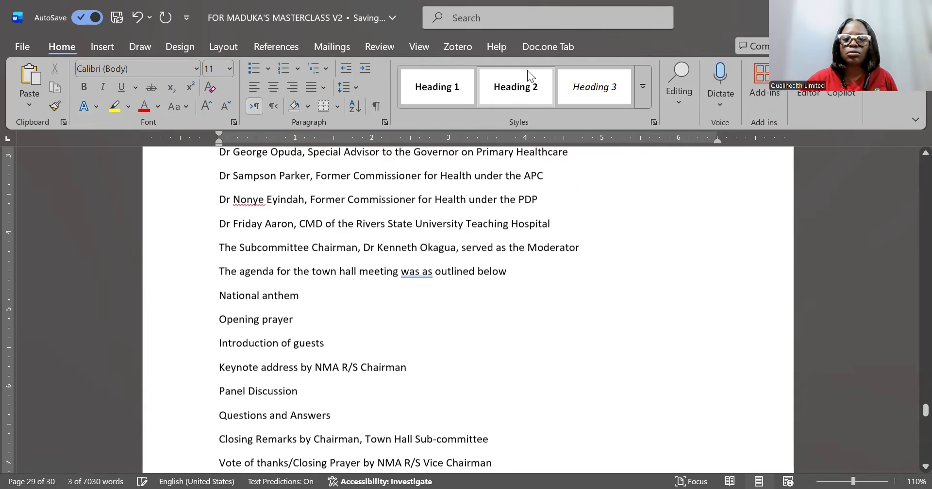
{"action": "scroll", "coordinate": [527, 73], "scroll_direction": "up", "scroll_amount": 10}
{"action": "scroll", "coordinate": [528, 73], "scroll_direction": "up", "scroll_amount": 20}
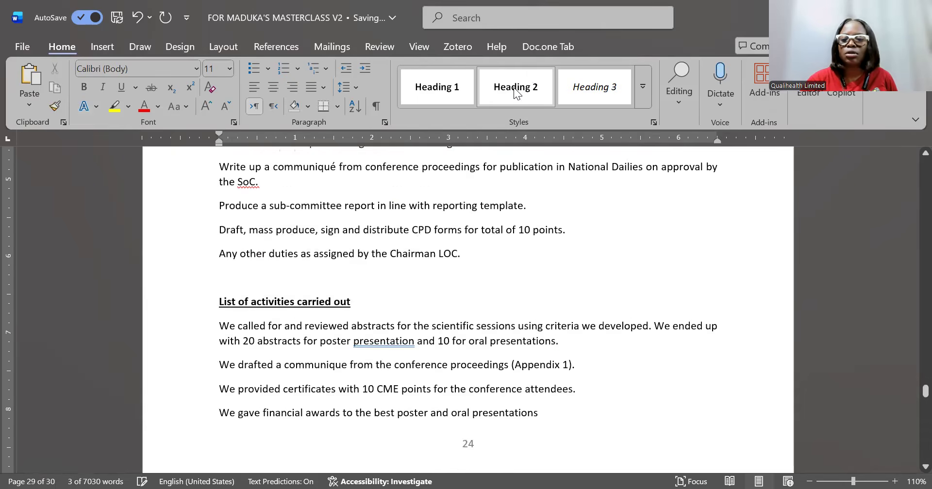
{"action": "scroll", "coordinate": [517, 92], "scroll_direction": "up", "scroll_amount": 6}
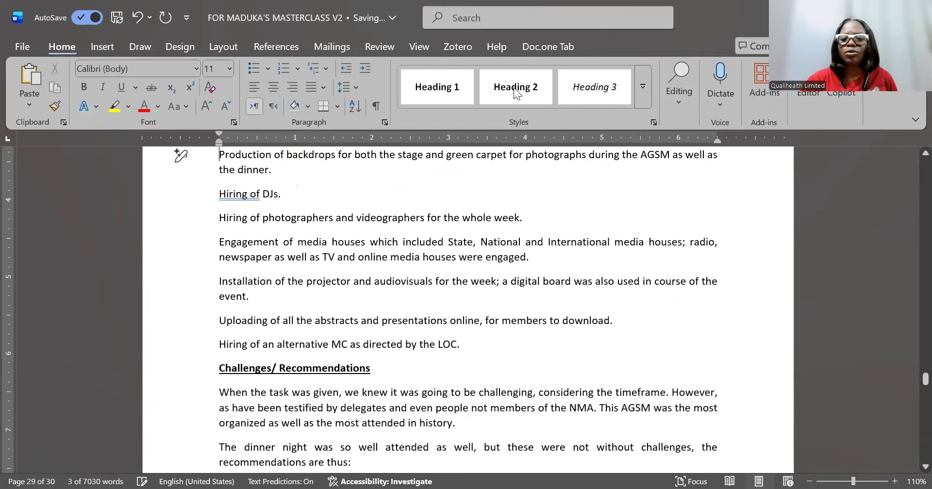
{"action": "scroll", "coordinate": [517, 93], "scroll_direction": "up", "scroll_amount": 20}
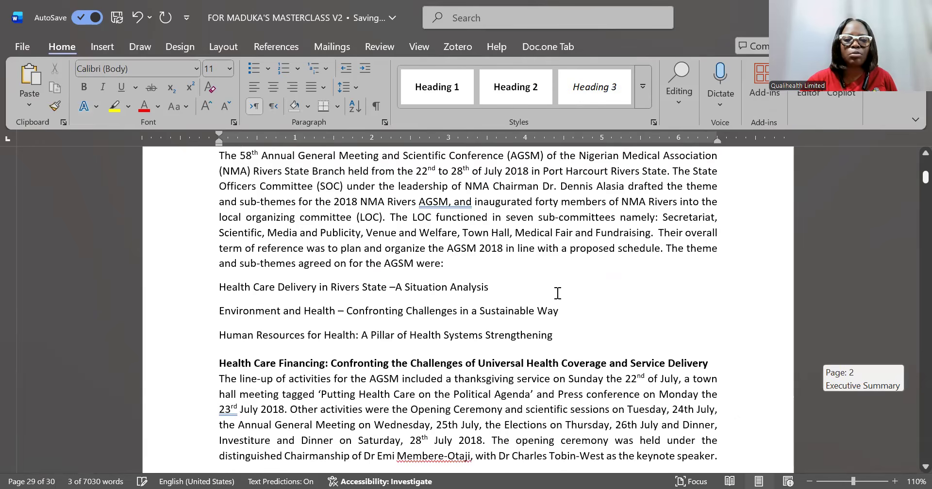
{"action": "scroll", "coordinate": [558, 294], "scroll_direction": "up", "scroll_amount": 5}
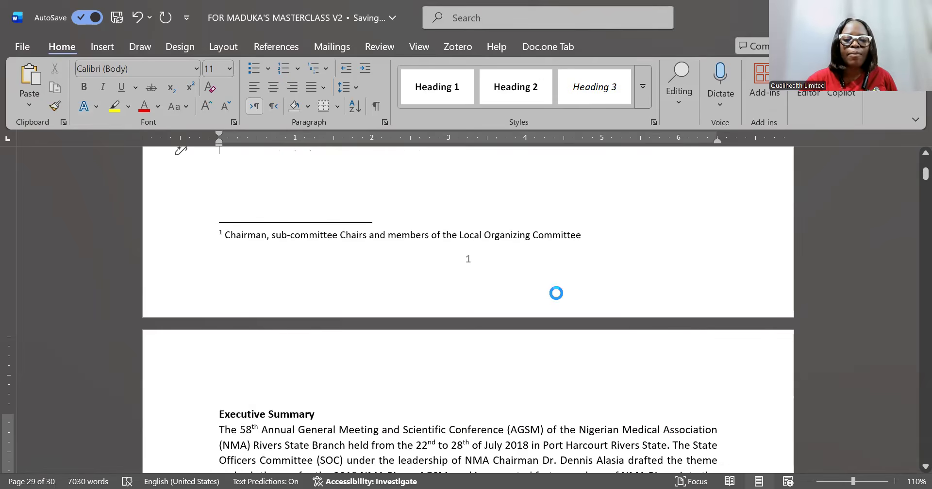
{"action": "scroll", "coordinate": [556, 293], "scroll_direction": "down", "scroll_amount": 2}
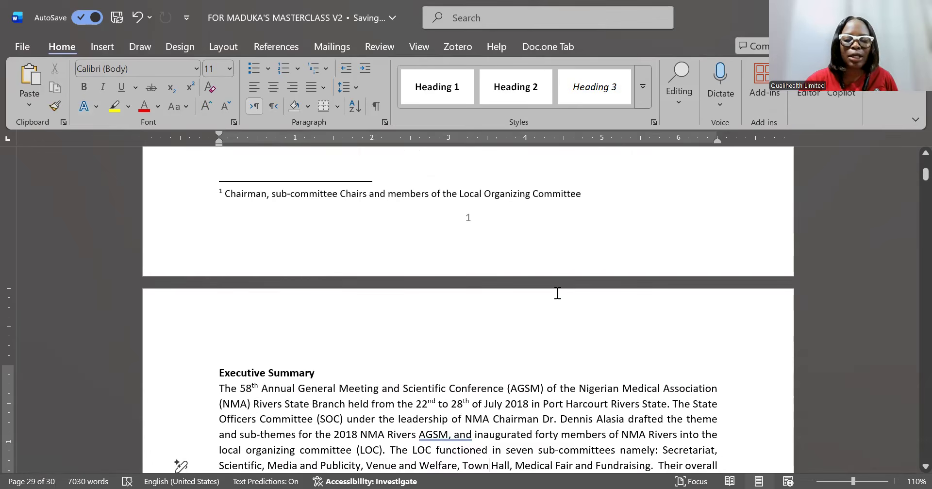
{"action": "scroll", "coordinate": [558, 293], "scroll_direction": "down", "scroll_amount": 1}
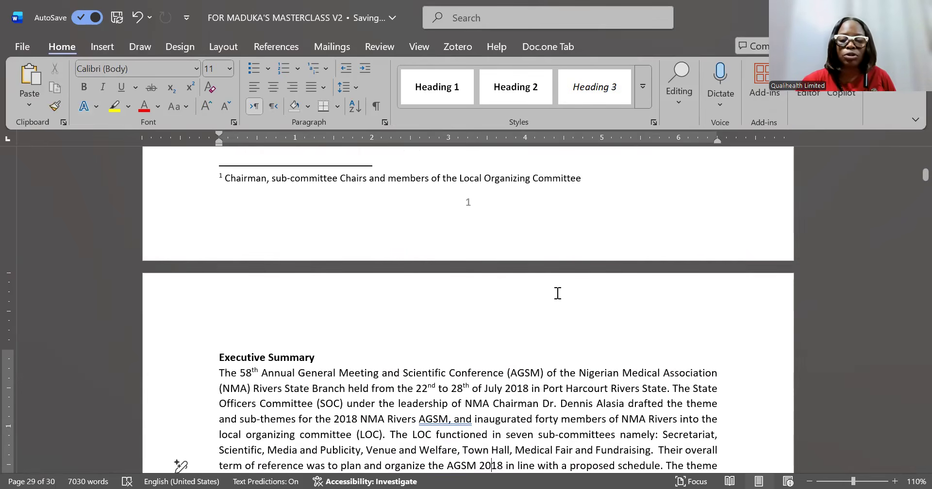
- Insert a page break before the "Approach and Methodology" heading so the section starts on a new page
{"action": "left_click", "coordinate": [229, 352]}
{"action": "key", "text": "Down"}
{"action": "key", "text": "Down"}
{"action": "key", "text": "Down"}
{"action": "key", "text": "Down"}
{"action": "key", "text": "Down"}
{"action": "key", "text": "Down"}
{"action": "key", "text": "Down"}
{"action": "key", "text": "Down"}
{"action": "key", "text": "Down"}
{"action": "key", "text": "Down"}
{"action": "key", "text": "Down"}
{"action": "key", "text": "Down"}
{"action": "key", "text": "Down"}
{"action": "key", "text": "Down"}
{"action": "key", "text": "Down"}
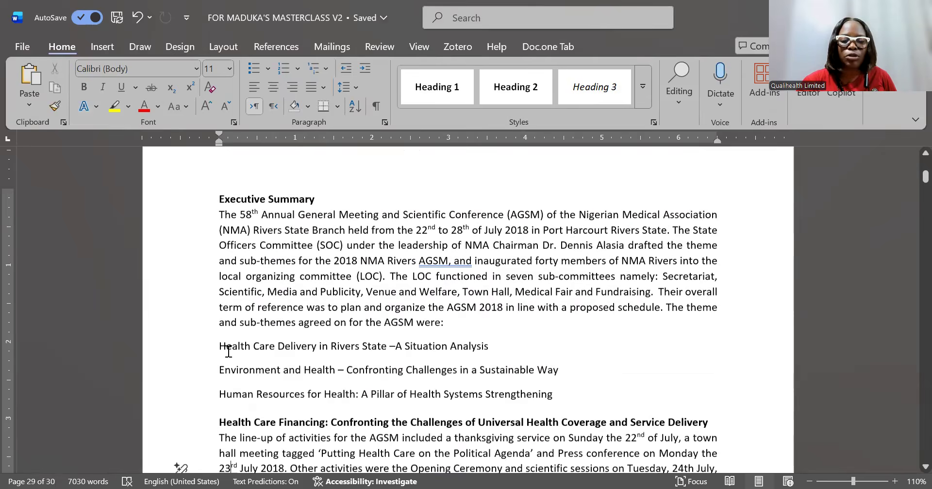
{"action": "key", "text": "Down"}
{"action": "key", "text": "Down"}
{"action": "key", "text": "Down"}
{"action": "key", "text": "Down"}
{"action": "key", "text": "Down"}
{"action": "key", "text": "Down"}
{"action": "key", "text": "Down"}
{"action": "key", "text": "Down"}
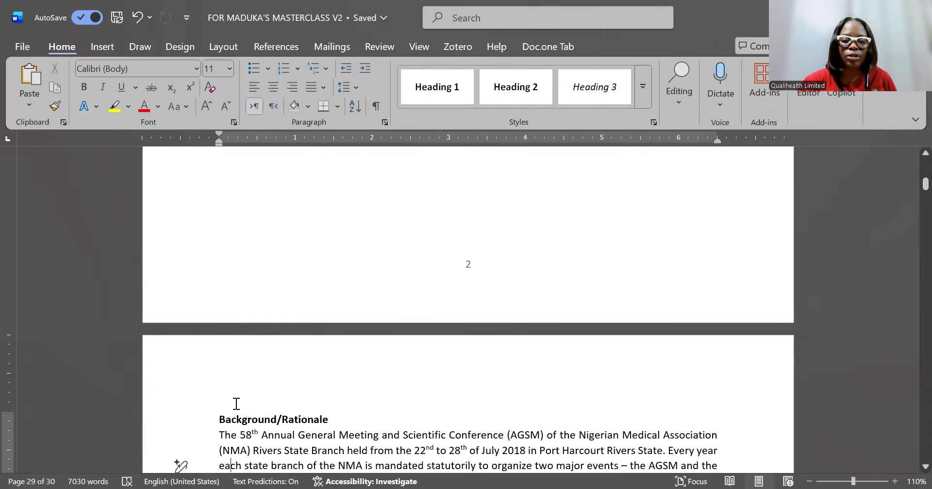
{"action": "key", "text": "Down"}
{"action": "key", "text": "Down"}
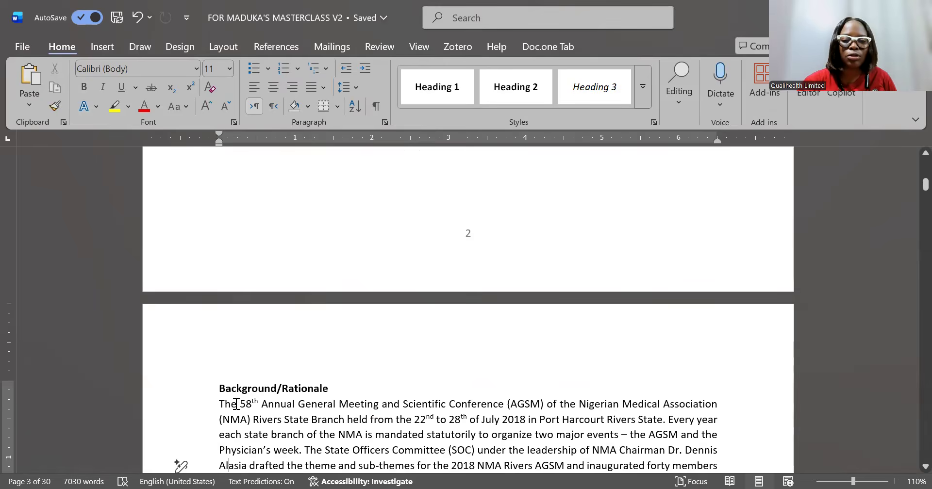
{"action": "key", "text": "Page_Down"}
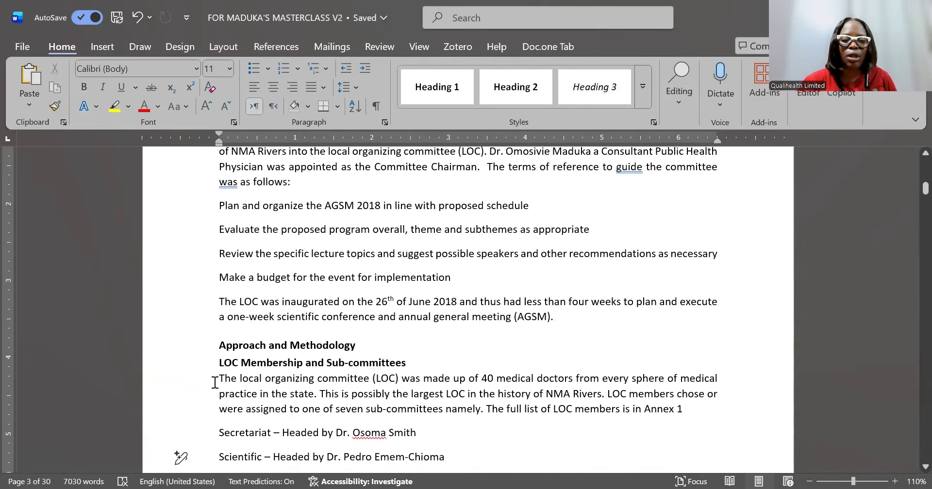
{"action": "left_click", "coordinate": [221, 346]}
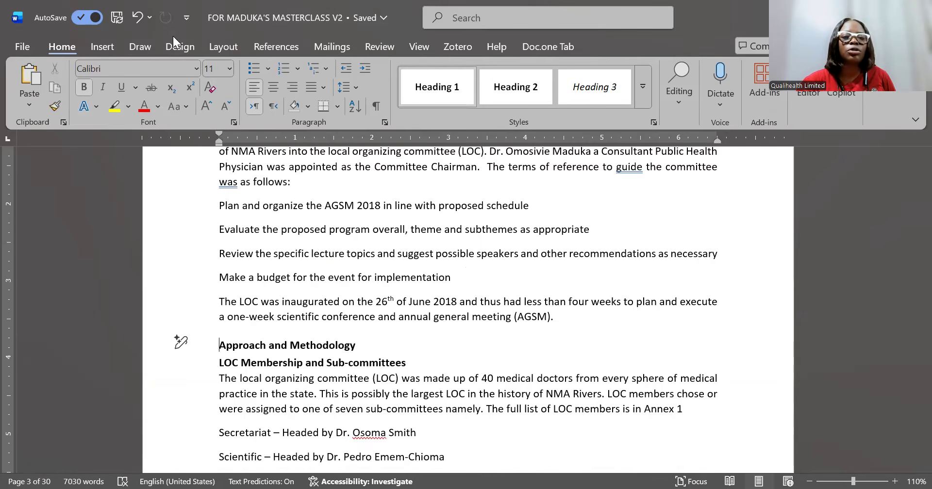
{"action": "left_click", "coordinate": [106, 48]}
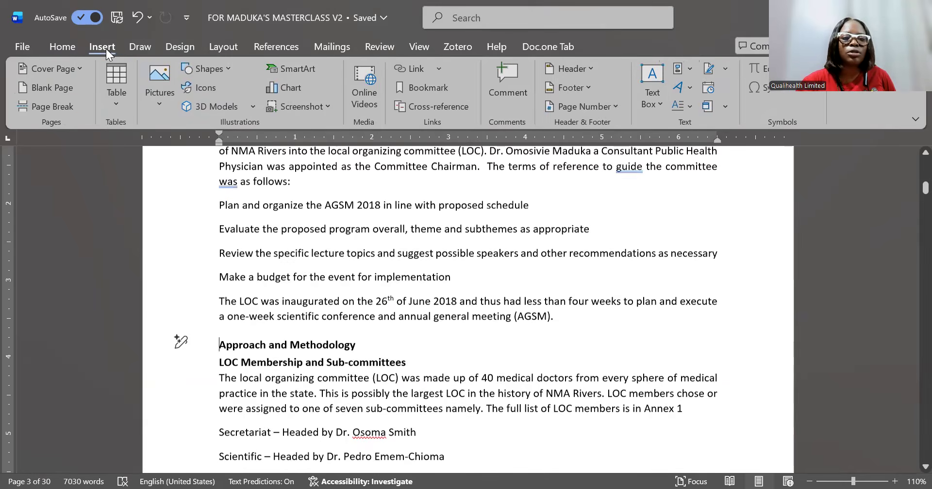
{"action": "left_click", "coordinate": [65, 108]}
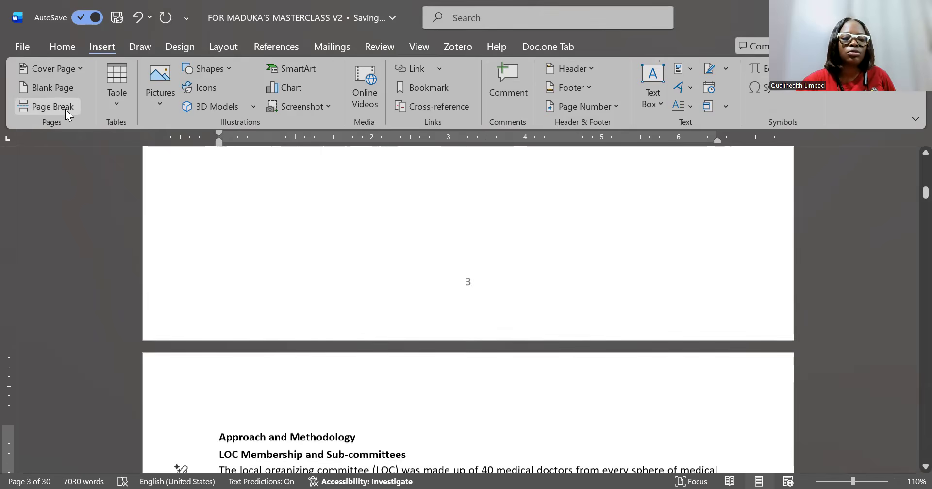
- Insert a page break before the "AGSM Activities" heading below the portrait photo
{"action": "key", "text": "Down"}
{"action": "key", "text": "Down"}
{"action": "key", "text": "Down"}
{"action": "key", "text": "Down"}
{"action": "key", "text": "Down"}
{"action": "key", "text": "Down"}
{"action": "key", "text": "Down"}
{"action": "key", "text": "Down"}
{"action": "key", "text": "Down"}
{"action": "key", "text": "Down"}
{"action": "key", "text": "Down"}
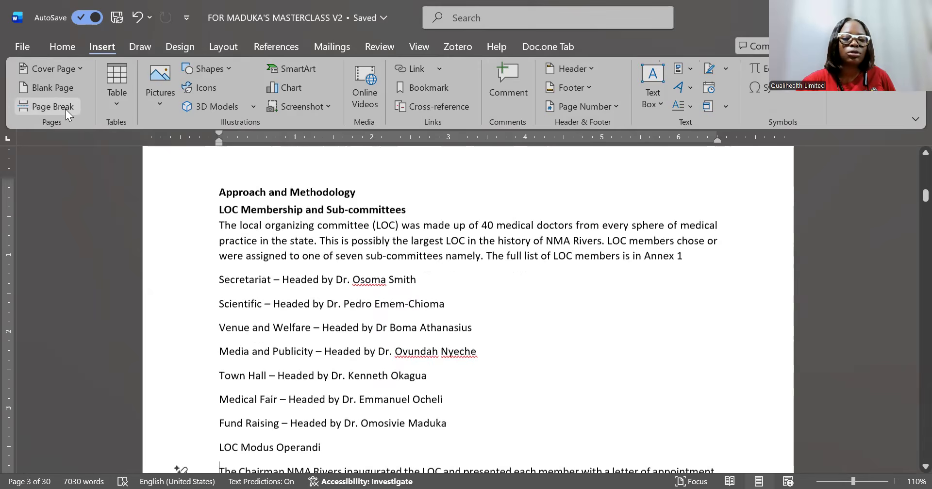
{"action": "key", "text": "Down"}
{"action": "key", "text": "Down"}
{"action": "key", "text": "Down"}
{"action": "key", "text": "Down"}
{"action": "key", "text": "Down"}
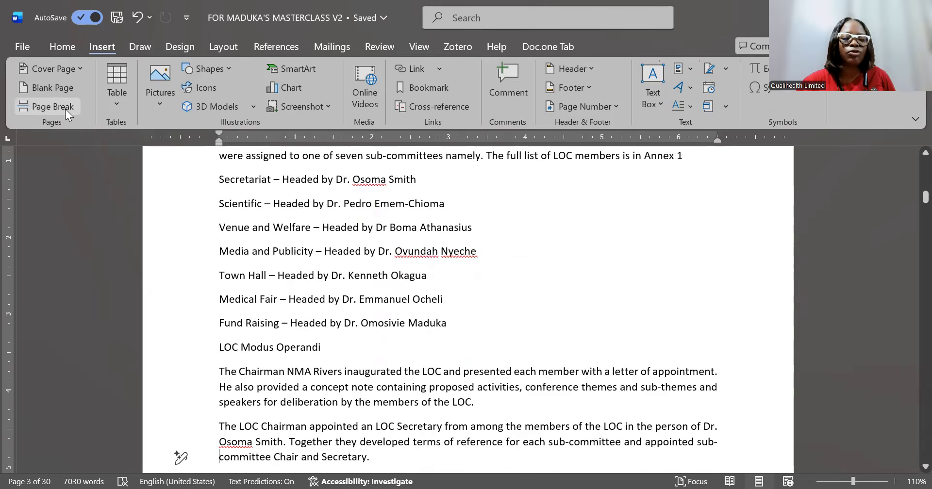
{"action": "key", "text": "Down"}
{"action": "key", "text": "Down"}
{"action": "key", "text": "Down"}
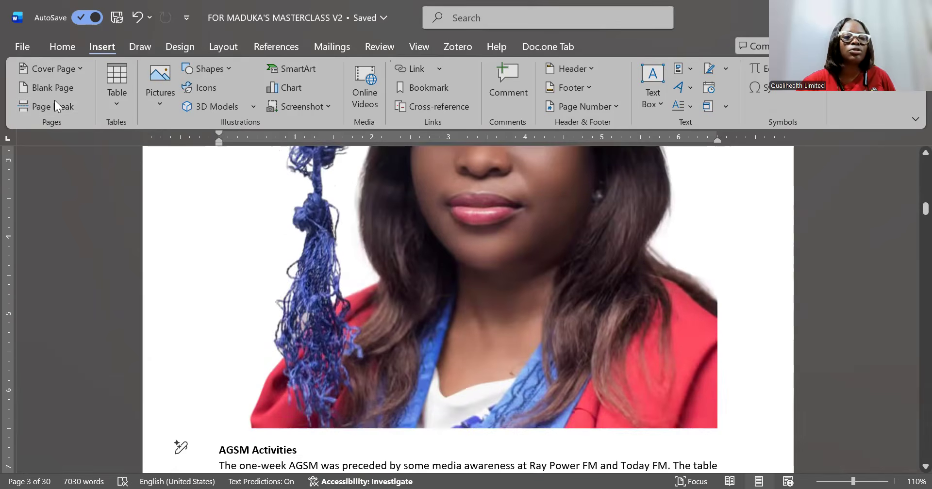
{"action": "left_click", "coordinate": [54, 106]}
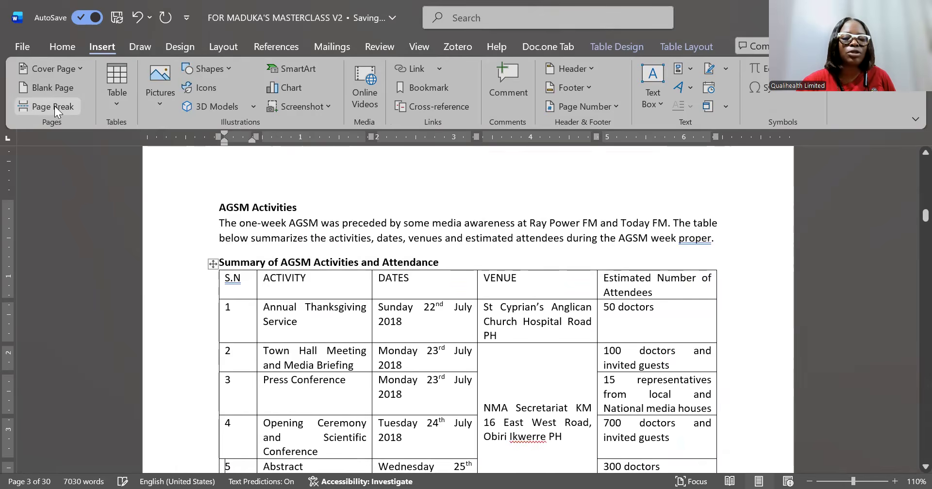
- Insert a page break before the "2018 AGSM Innovations" heading below the themes and speakers table
{"action": "key", "text": "Down"}
{"action": "key", "text": "Down"}
{"action": "key", "text": "Down"}
{"action": "key", "text": "Down"}
{"action": "key", "text": "Down"}
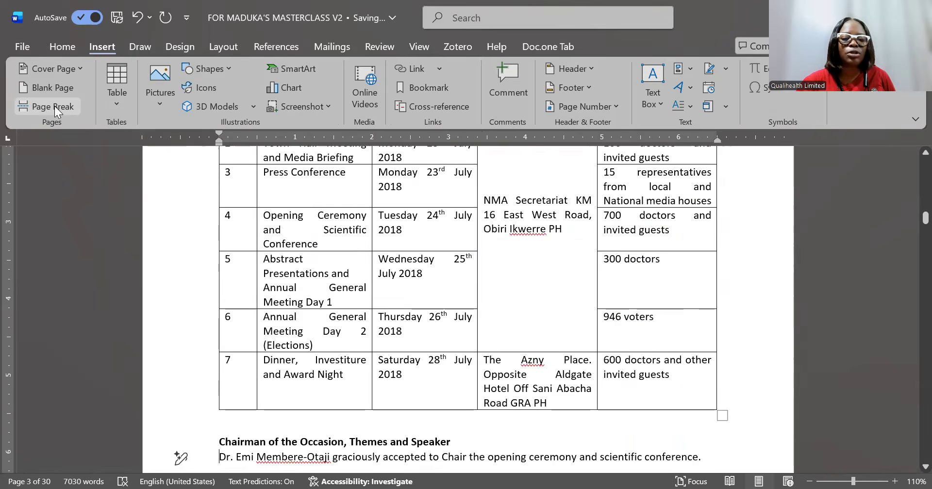
{"action": "key", "text": "Down"}
{"action": "key", "text": "Down"}
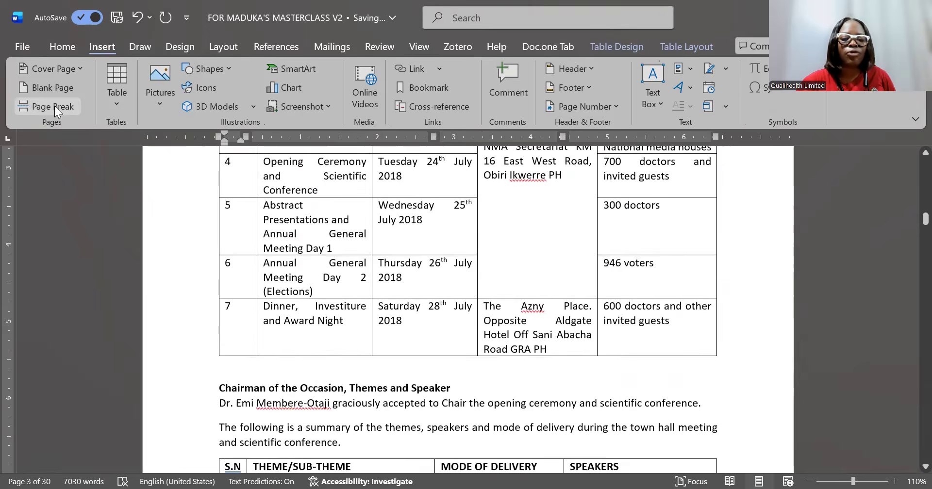
{"action": "key", "text": "Down"}
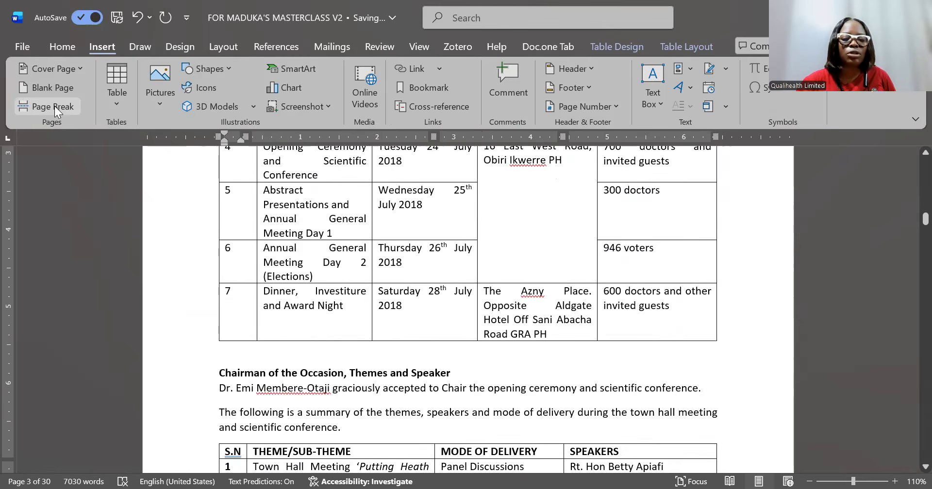
{"action": "key", "text": "Page_Down"}
{"action": "key", "text": "Page_Down"}
{"action": "key", "text": "Up"}
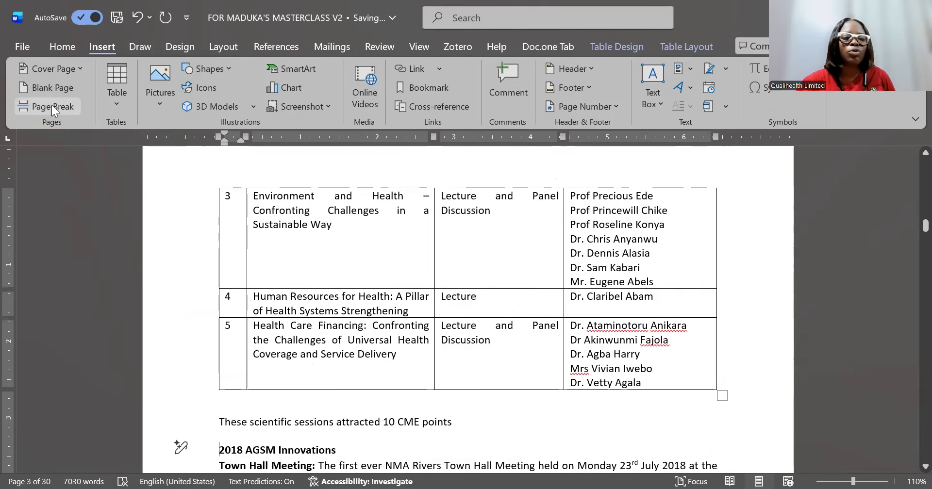
{"action": "left_click", "coordinate": [52, 107]}
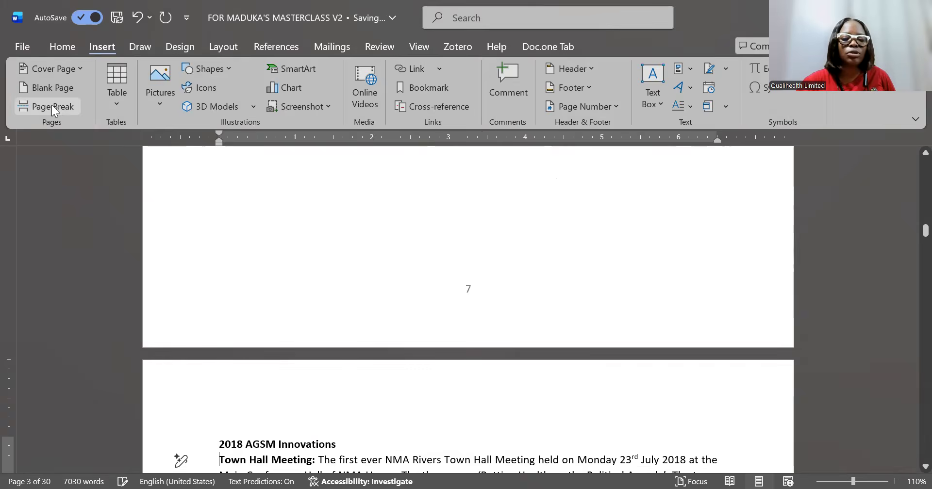
- Insert a page break before the "Issues and Recommendations" heading below the financial summary table
{"action": "key", "text": "Down"}
{"action": "key", "text": "Down"}
{"action": "key", "text": "Down"}
{"action": "key", "text": "Down"}
{"action": "key", "text": "Down"}
{"action": "key", "text": "Down"}
{"action": "key", "text": "Down"}
{"action": "key", "text": "Down"}
{"action": "key", "text": "Down"}
{"action": "key", "text": "Down"}
{"action": "key", "text": "Down"}
{"action": "key", "text": "Down"}
{"action": "key", "text": "Down"}
{"action": "key", "text": "Down"}
{"action": "key", "text": "Down"}
{"action": "key", "text": "Down"}
{"action": "key", "text": "Down"}
{"action": "key", "text": "Down"}
{"action": "key", "text": "Down"}
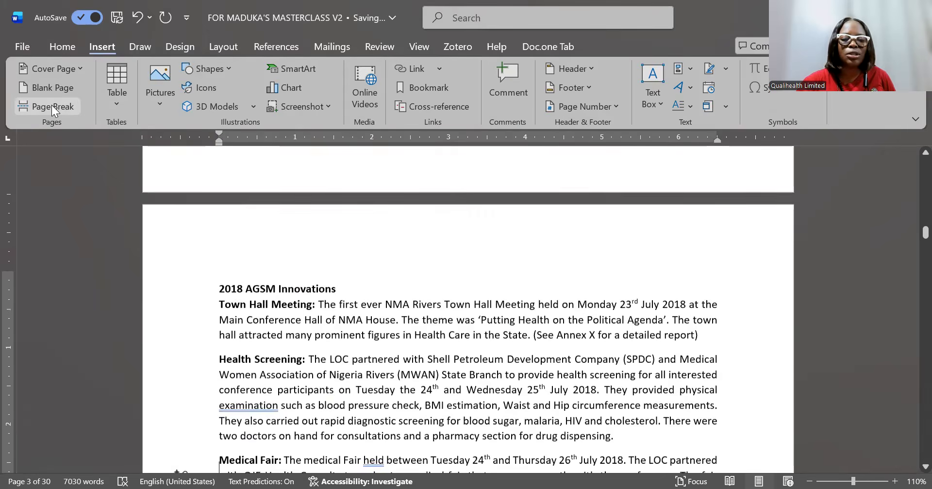
{"action": "key", "text": "Down"}
{"action": "key", "text": "Down"}
{"action": "key", "text": "Down"}
{"action": "key", "text": "Down"}
{"action": "key", "text": "Down"}
{"action": "key", "text": "Down"}
{"action": "key", "text": "Down"}
{"action": "key", "text": "Down"}
{"action": "key", "text": "Down"}
{"action": "key", "text": "Down"}
{"action": "key", "text": "Down"}
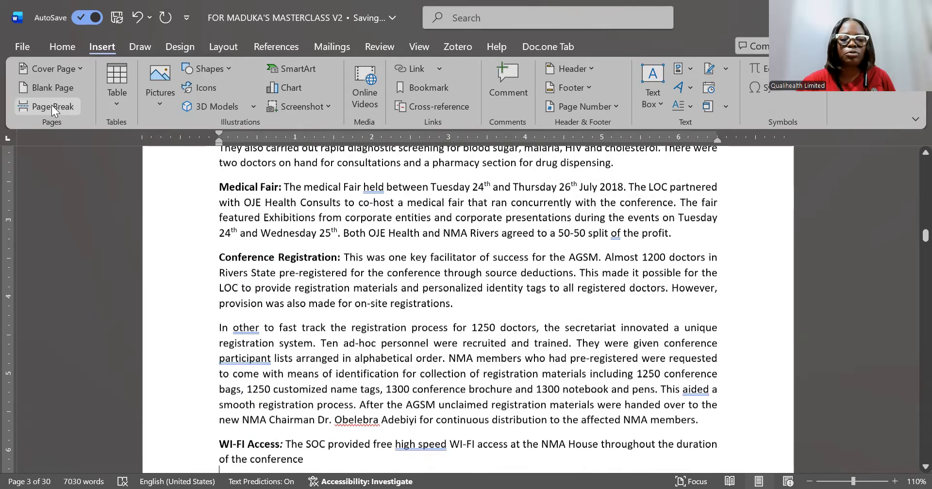
{"action": "key", "text": "Down"}
{"action": "key", "text": "Down"}
{"action": "key", "text": "Down"}
{"action": "key", "text": "Down"}
{"action": "key", "text": "Down"}
{"action": "key", "text": "Down"}
{"action": "key", "text": "Down"}
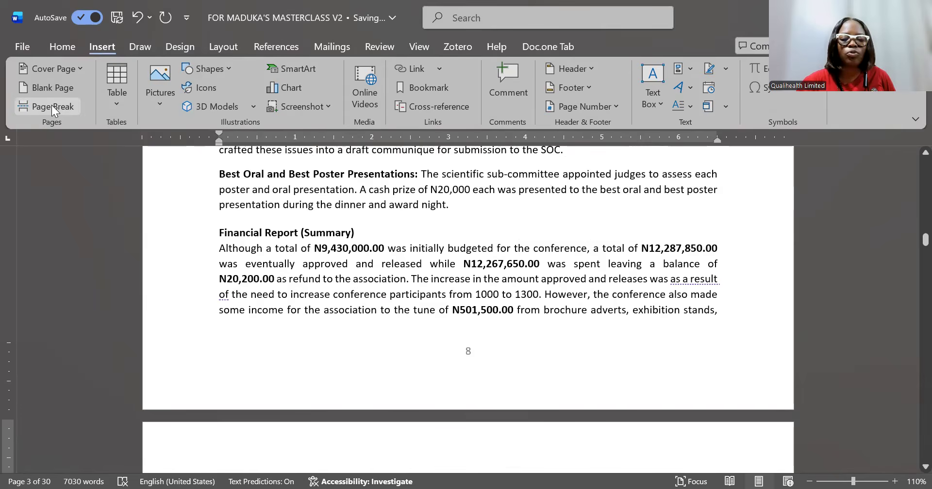
{"action": "key", "text": "Down"}
{"action": "key", "text": "Down"}
{"action": "key", "text": "Down"}
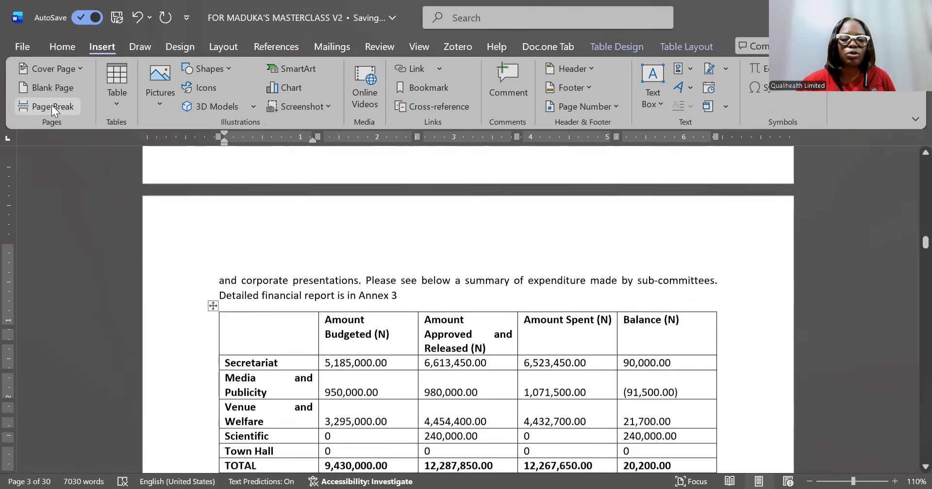
{"action": "key", "text": "Down"}
{"action": "key", "text": "Down"}
{"action": "key", "text": "Down"}
{"action": "key", "text": "Down"}
{"action": "key", "text": "Down"}
{"action": "key", "text": "Down"}
{"action": "key", "text": "Down"}
{"action": "key", "text": "Down"}
{"action": "key", "text": "Down"}
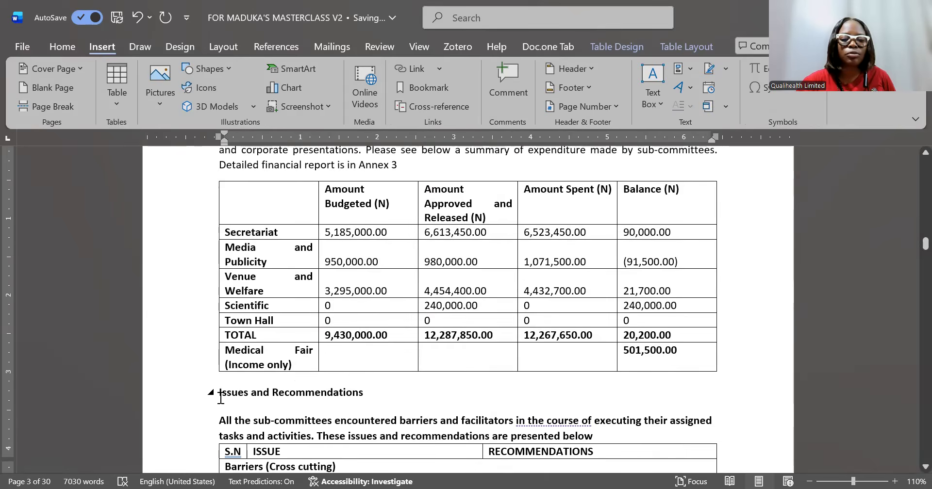
{"action": "left_click", "coordinate": [220, 398]}
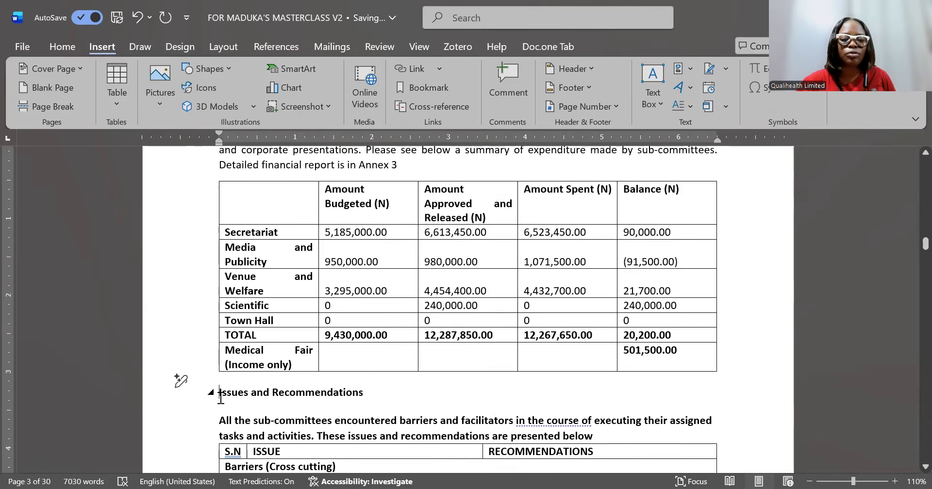
{"action": "left_click", "coordinate": [59, 112]}
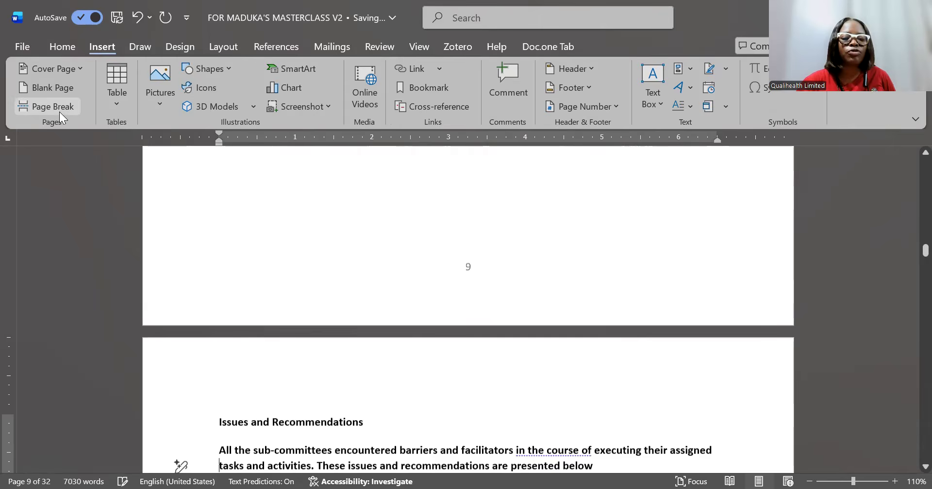
- Delete the empty lines above the "Annexes" heading on the page after the Rivers State map
{"action": "key", "text": "Down"}
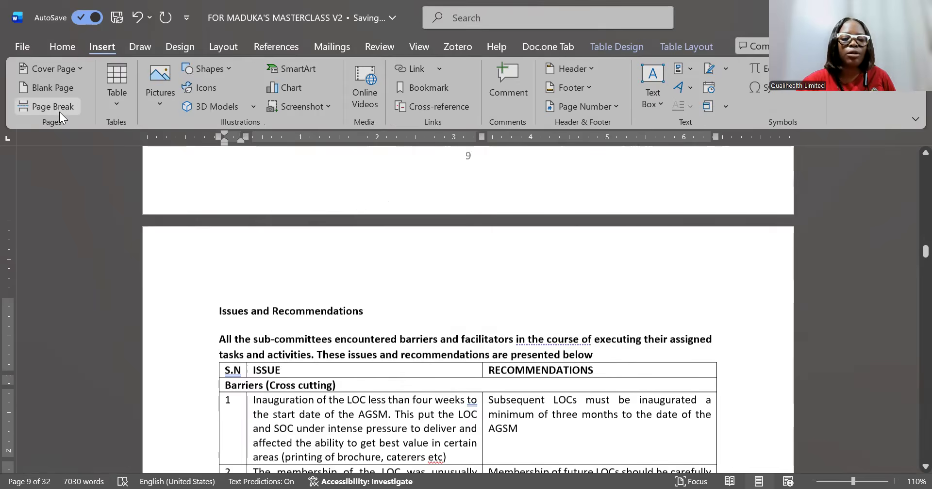
{"action": "key", "text": "Down"}
{"action": "key", "text": "Down"}
{"action": "key", "text": "Down"}
{"action": "key", "text": "Down"}
{"action": "key", "text": "Down"}
{"action": "key", "text": "Down"}
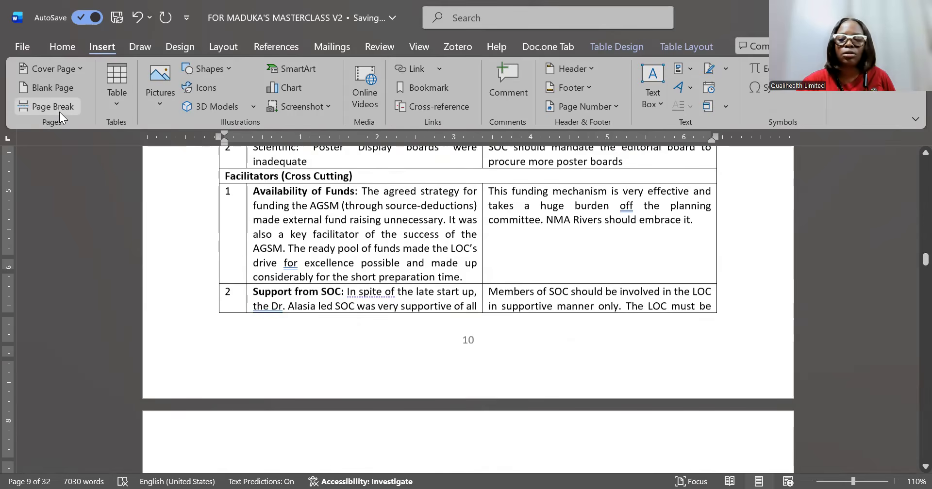
{"action": "key", "text": "Down"}
{"action": "key", "text": "Down"}
{"action": "key", "text": "Down"}
{"action": "key", "text": "Down"}
{"action": "key", "text": "Down"}
{"action": "key", "text": "Down"}
{"action": "key", "text": "Down"}
{"action": "key", "text": "Down"}
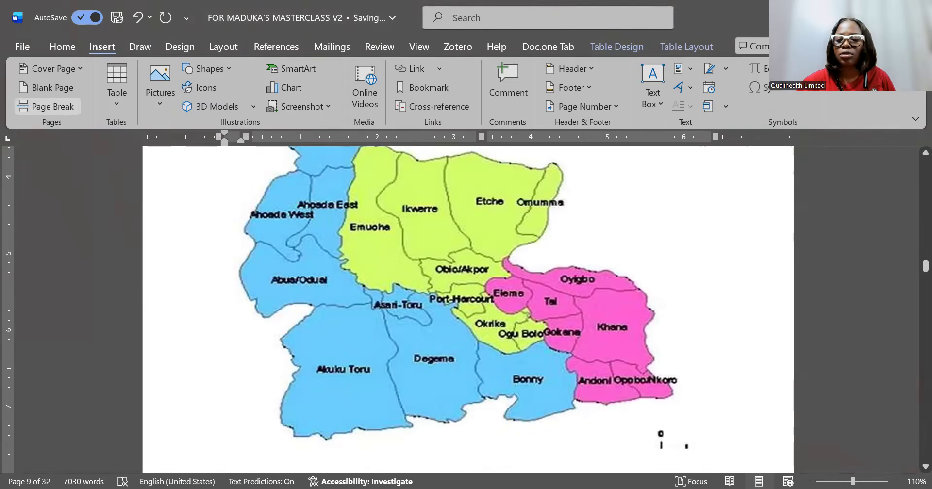
{"action": "key", "text": "Down"}
{"action": "key", "text": "Down"}
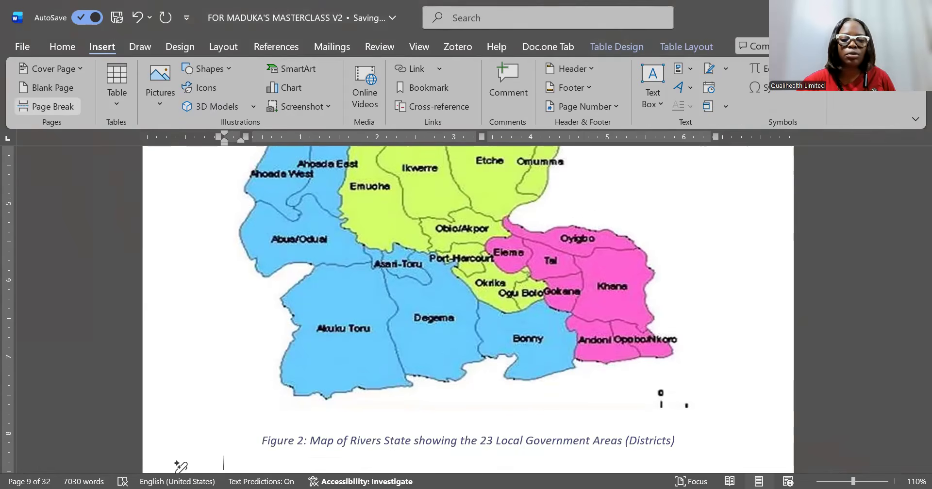
{"action": "key", "text": "Down"}
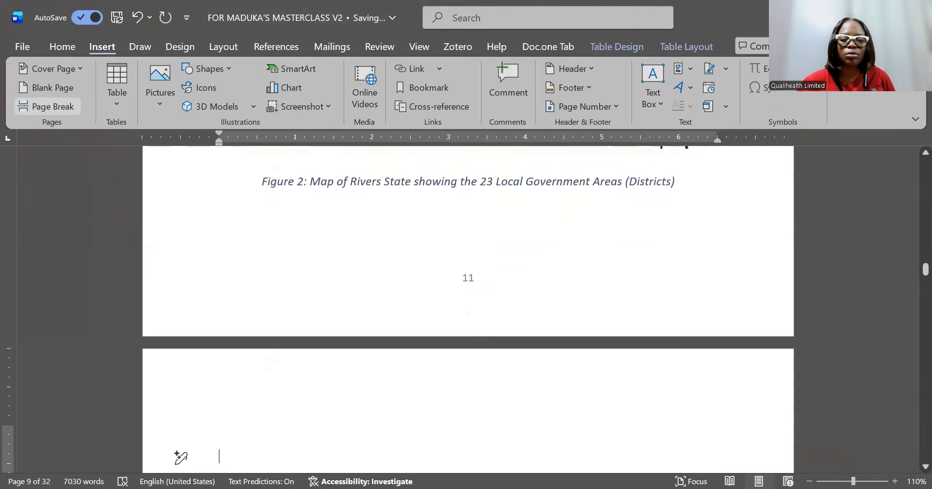
{"action": "key", "text": "Down"}
{"action": "key", "text": "Down"}
{"action": "key", "text": "Down"}
{"action": "key", "text": "Down"}
{"action": "key", "text": "Down"}
{"action": "key", "text": "Down"}
{"action": "key", "text": "Down"}
{"action": "key", "text": "Down"}
{"action": "key", "text": "Down"}
{"action": "key", "text": "Down"}
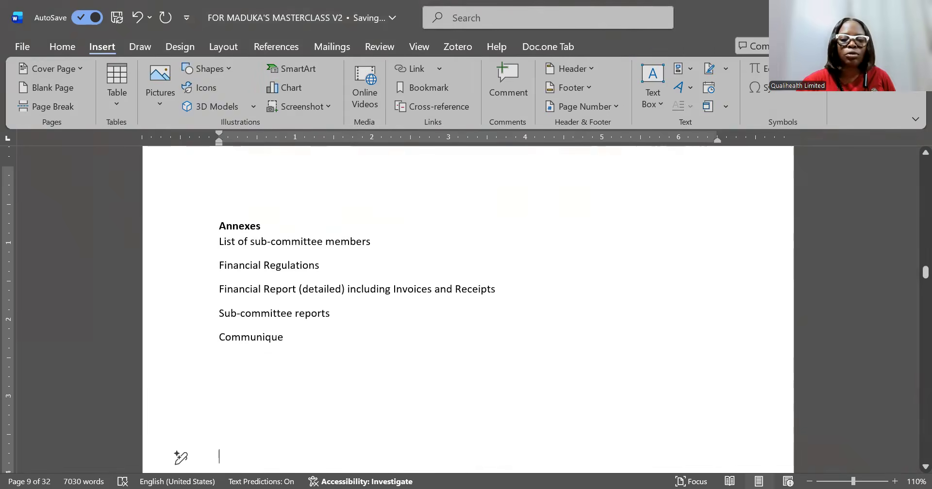
{"action": "left_click", "coordinate": [224, 175]}
{"action": "key", "text": "Delete"}
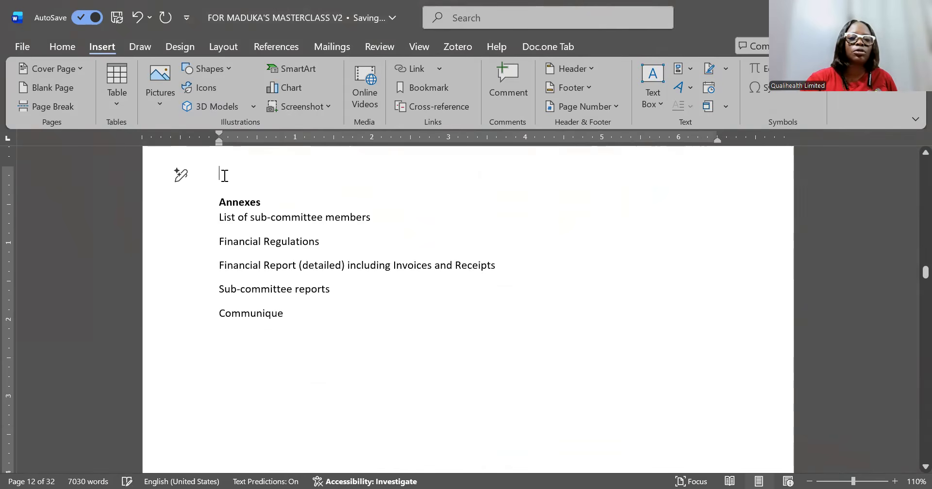
{"action": "key", "text": "Delete"}
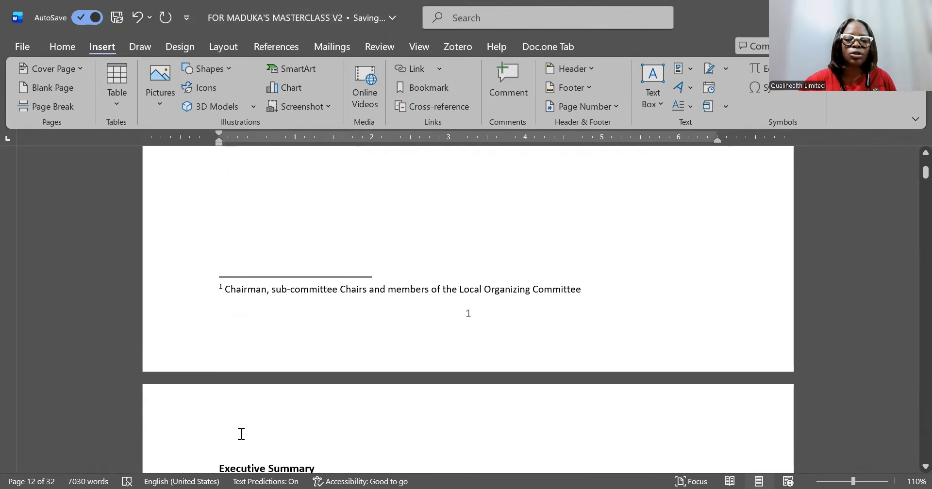
- Add an empty line above the "Executive Summary" heading and place the cursor on it
{"action": "left_click", "coordinate": [240, 468]}
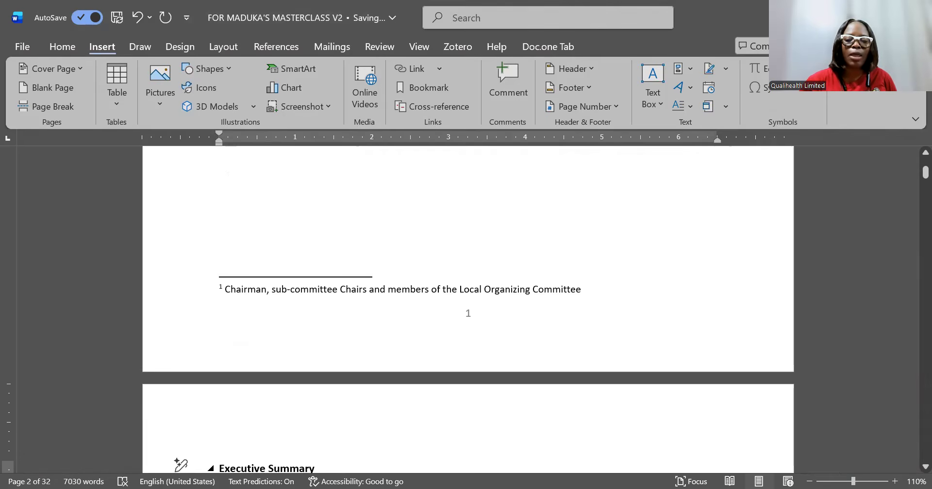
{"action": "key", "text": "Return"}
{"action": "key", "text": "Up"}
{"action": "key", "text": "Up"}
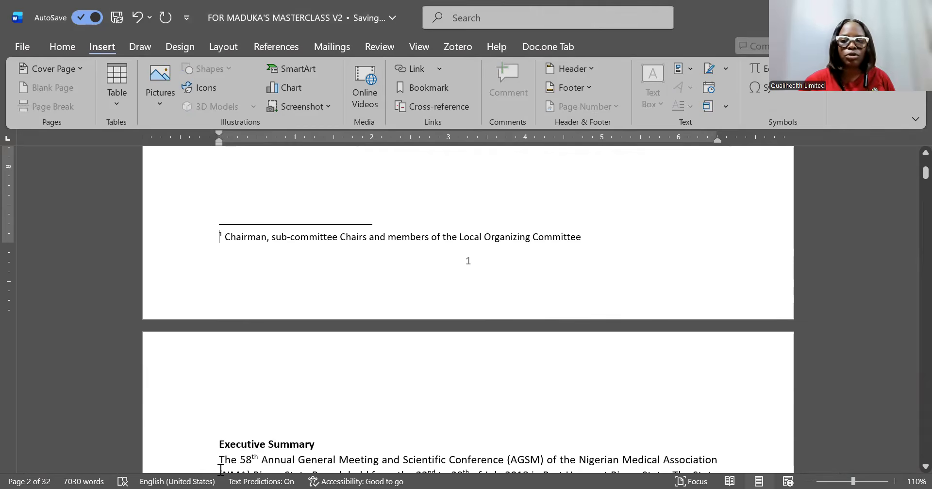
{"action": "key", "text": "Down"}
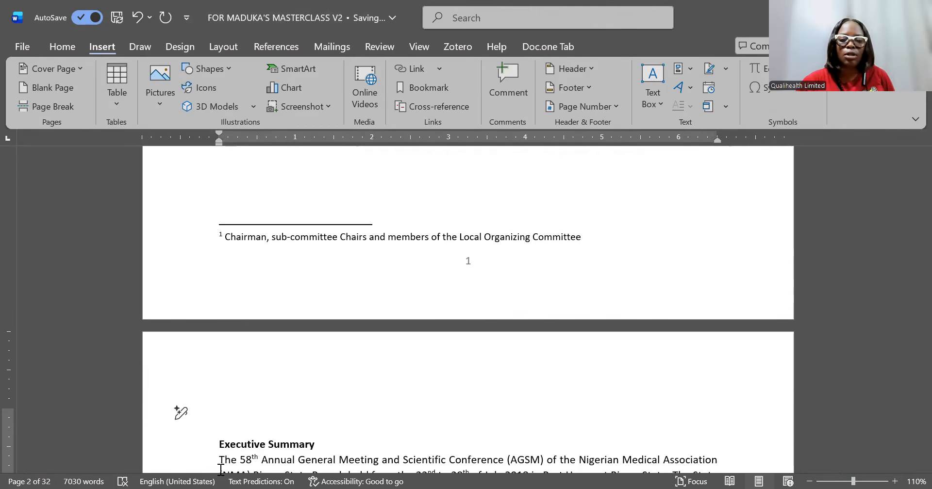
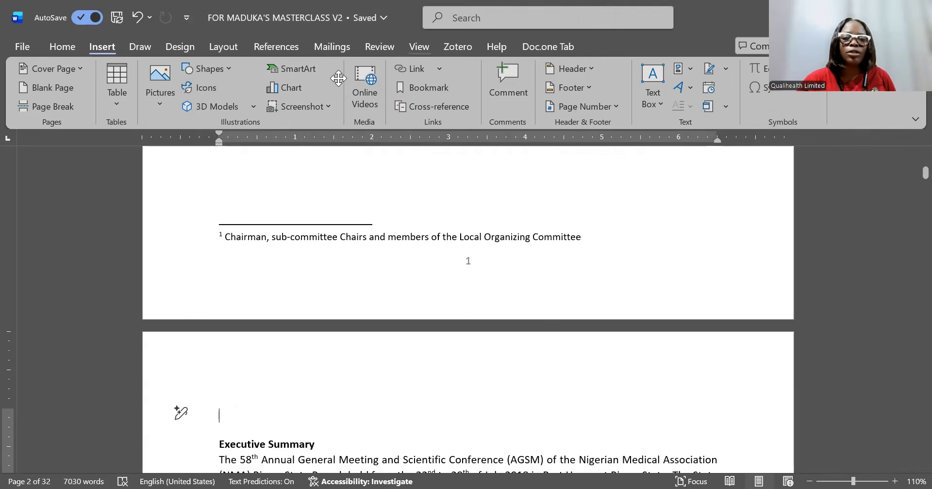
- Insert a table of contents above the Executive Summary using the built-in Automatic Table 2 format
{"action": "left_click", "coordinate": [283, 45]}
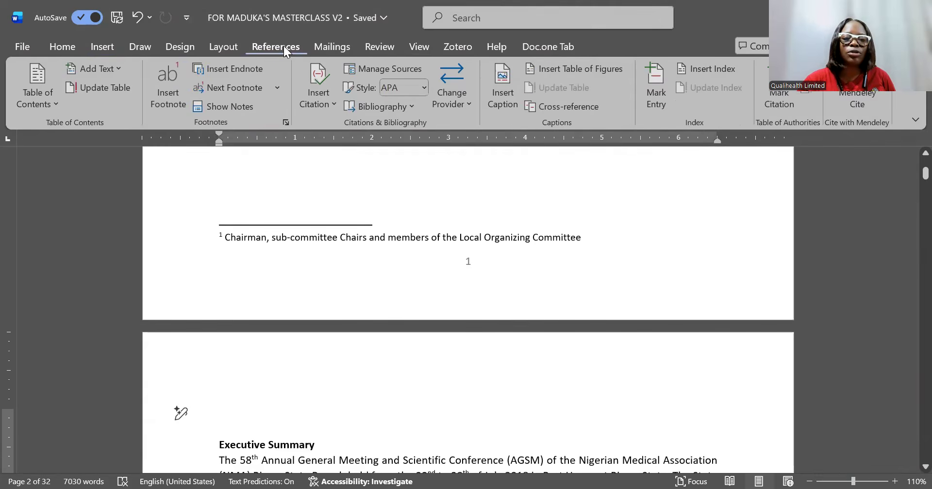
{"action": "left_click", "coordinate": [39, 105]}
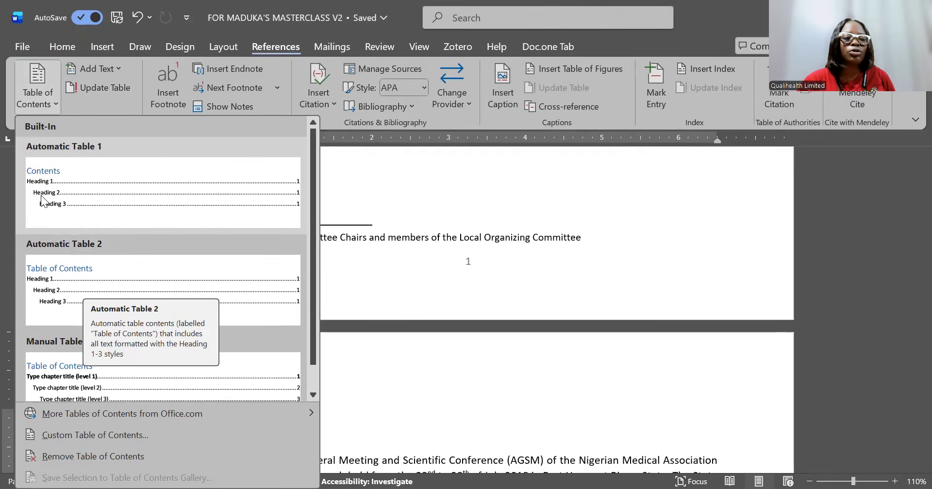
{"action": "left_click", "coordinate": [73, 291]}
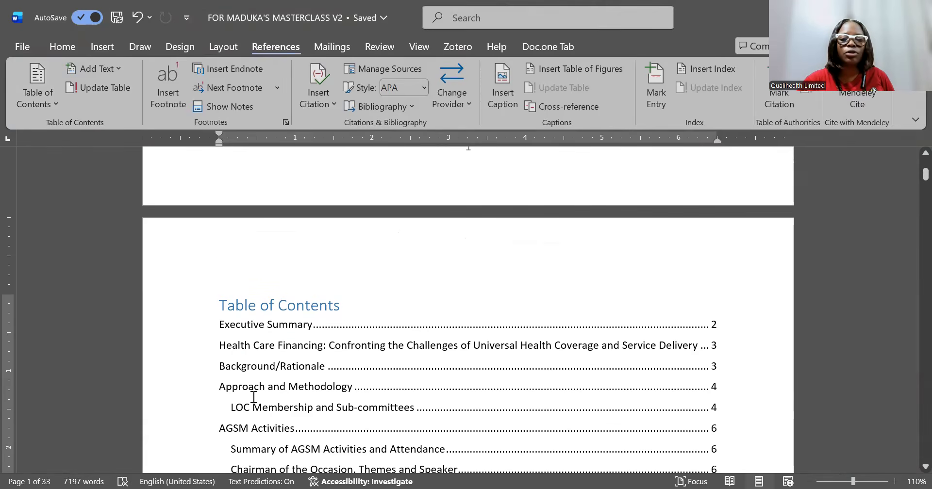
{"action": "left_click", "coordinate": [163, 387]}
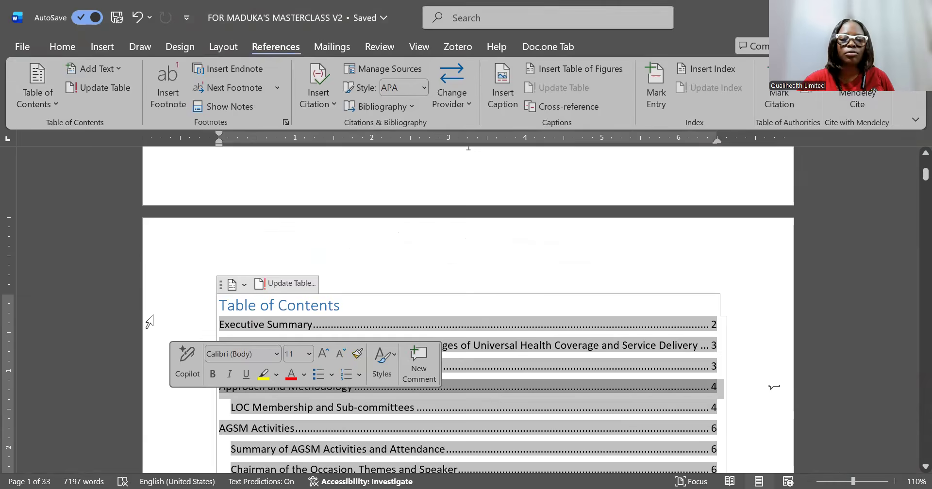
{"action": "left_click", "coordinate": [153, 314]}
{"action": "left_click", "coordinate": [563, 189]}
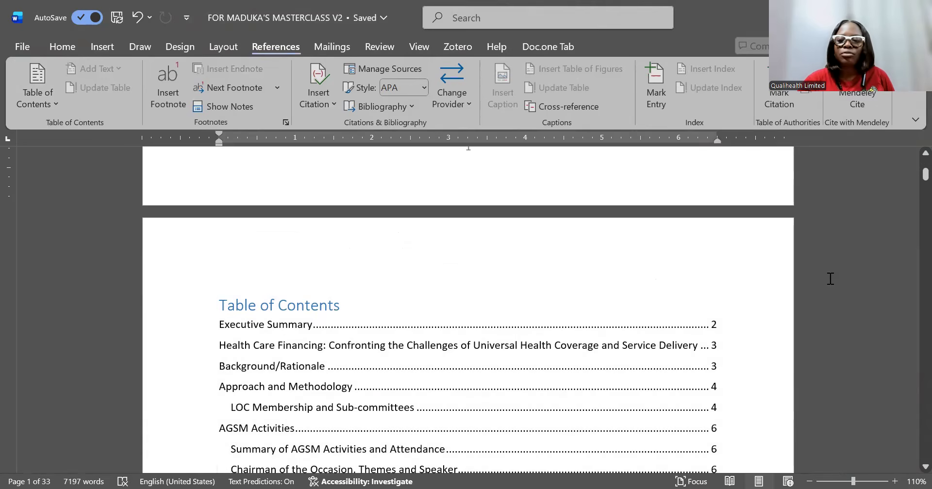
- Read the table of contents down to the "All the sub-committees encountered barriers" entry, checking for body text listed as a heading
{"action": "scroll", "coordinate": [910, 471], "scroll_direction": "down", "scroll_amount": 1}
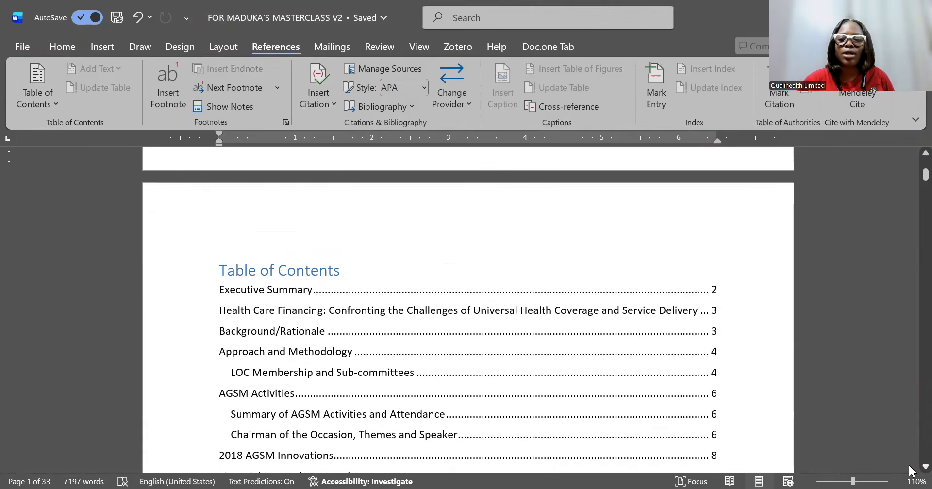
{"action": "scroll", "coordinate": [909, 470], "scroll_direction": "down", "scroll_amount": 1}
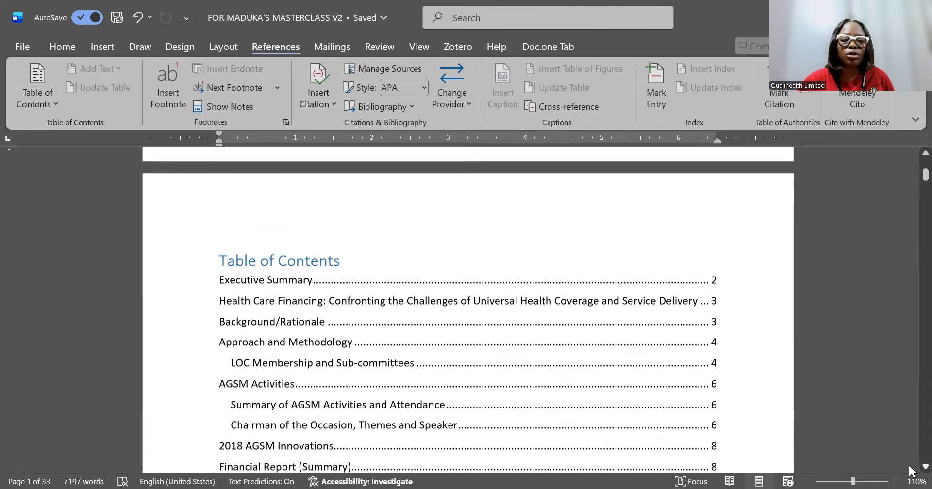
{"action": "scroll", "coordinate": [909, 470], "scroll_direction": "down", "scroll_amount": 1}
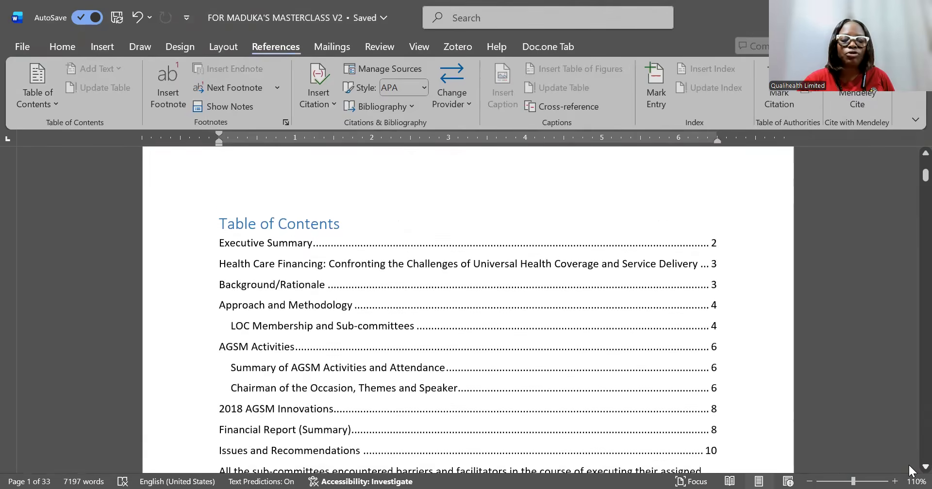
{"action": "scroll", "coordinate": [909, 470], "scroll_direction": "down", "scroll_amount": 1}
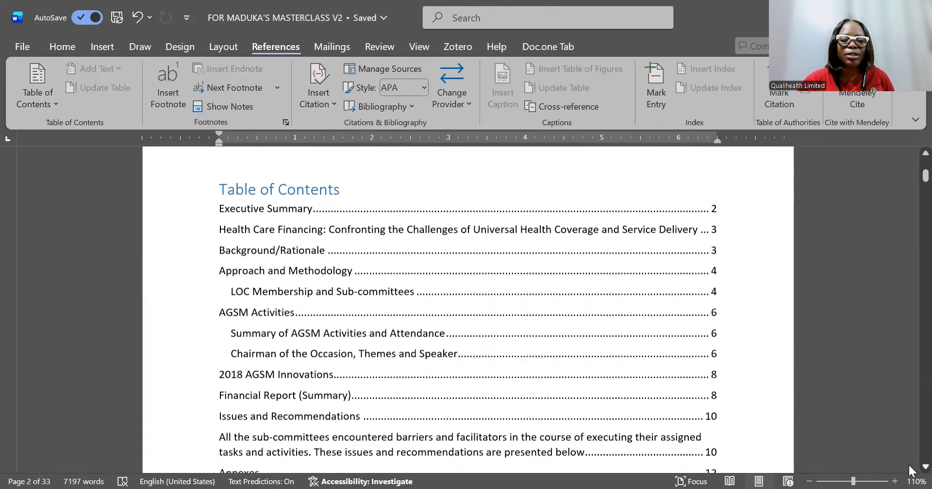
{"action": "scroll", "coordinate": [909, 470], "scroll_direction": "down", "scroll_amount": 1}
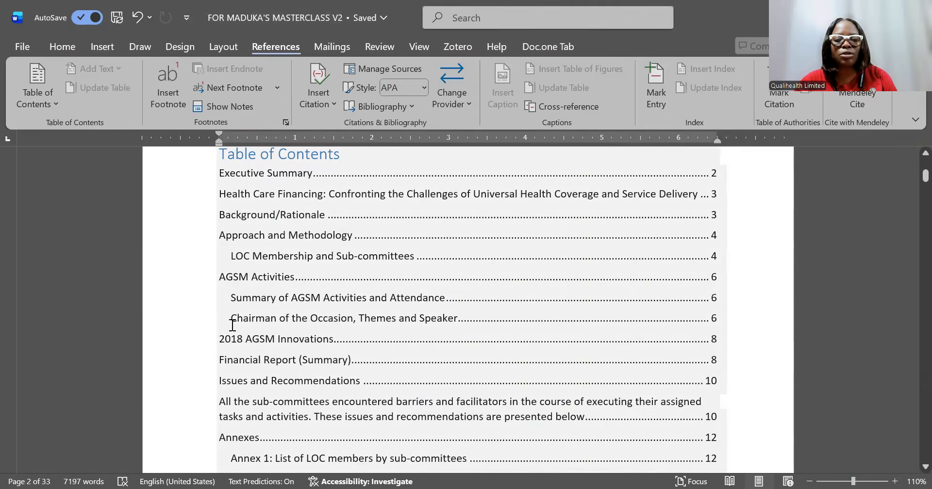
{"action": "left_click", "coordinate": [237, 365]}
{"action": "key", "text": "Down"}
{"action": "key", "text": "Down"}
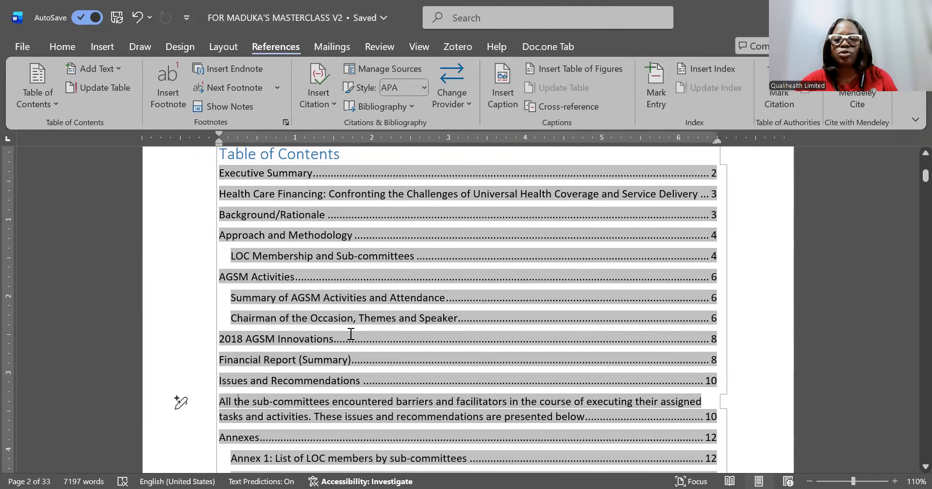
- Go back up the table of contents to the "Health Care Financing" entry, checking whether each line is a genuine section title
{"action": "key", "text": "Up"}
{"action": "key", "text": "Up"}
{"action": "key", "text": "Up"}
{"action": "key", "text": "Up"}
{"action": "key", "text": "Up"}
{"action": "key", "text": "Up"}
{"action": "key", "text": "Up"}
{"action": "key", "text": "Up"}
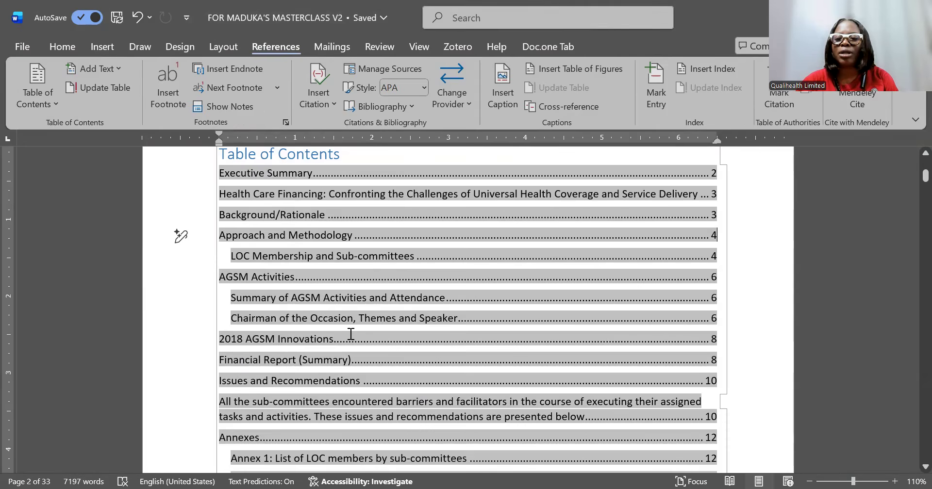
{"action": "scroll", "coordinate": [291, 306], "scroll_direction": "up", "scroll_amount": 1}
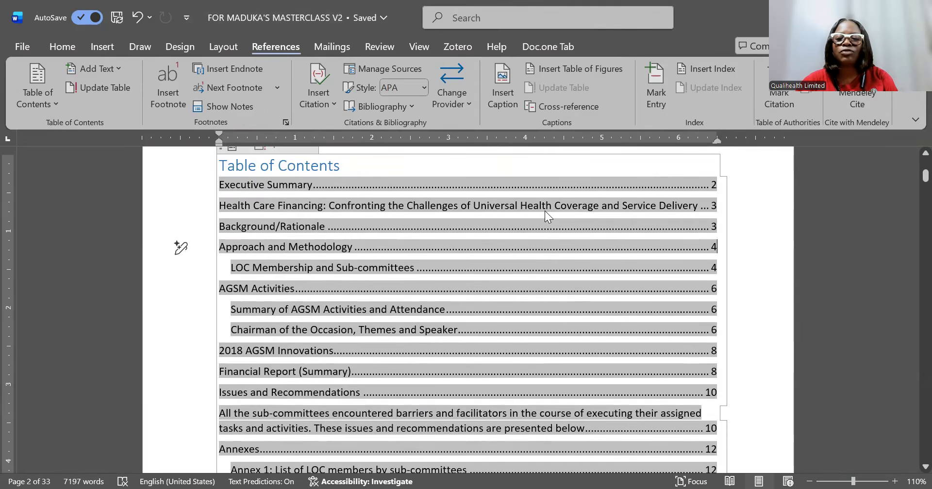
{"action": "key", "text": "Up"}
{"action": "key", "text": "Up"}
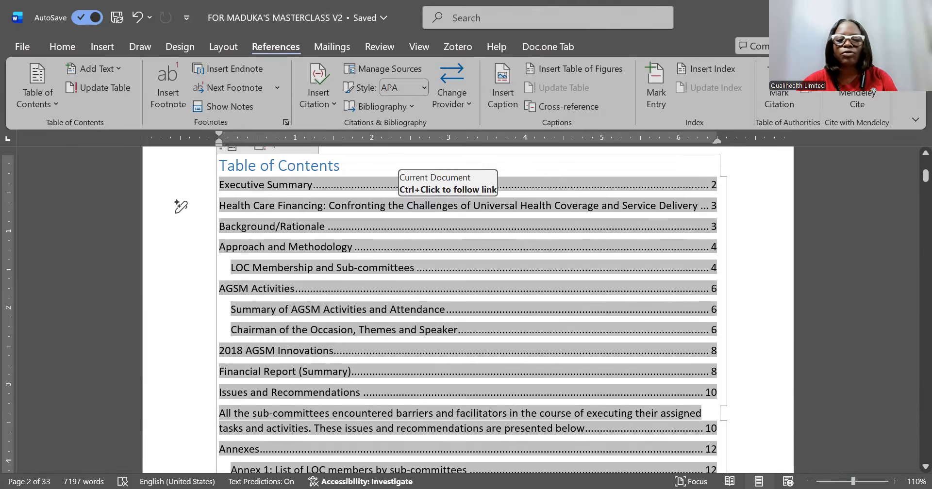
- Review the table of contents entries, checking the full sentence about sub-committee barriers and facilitators listed after Issues and Recommendations
{"action": "scroll", "coordinate": [466, 311], "scroll_direction": "down", "scroll_amount": 1}
{"action": "scroll", "coordinate": [466, 311], "scroll_direction": "down", "scroll_amount": 3}
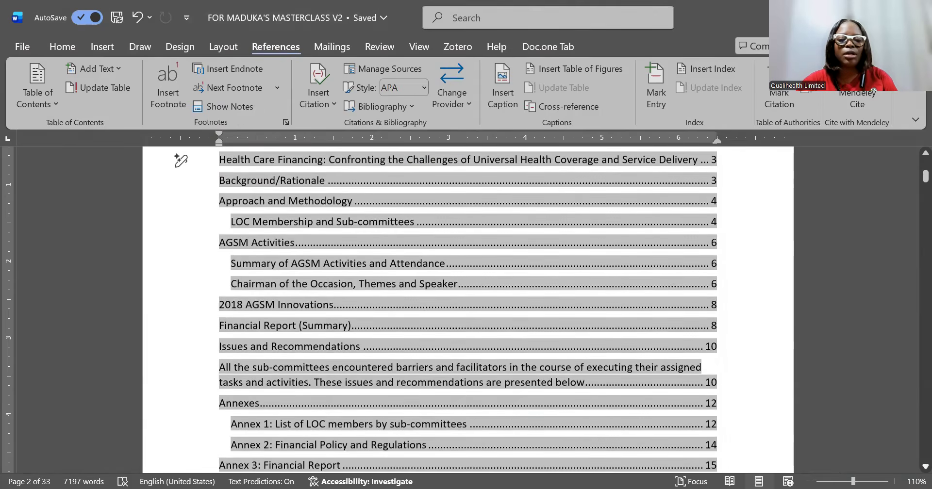
{"action": "scroll", "coordinate": [359, 401], "scroll_direction": "down", "scroll_amount": 4}
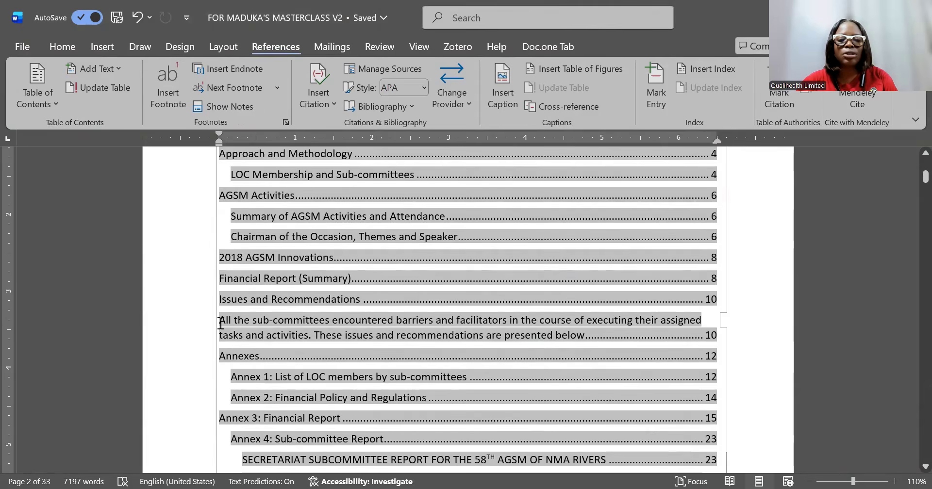
{"action": "triple_click", "coordinate": [378, 327]}
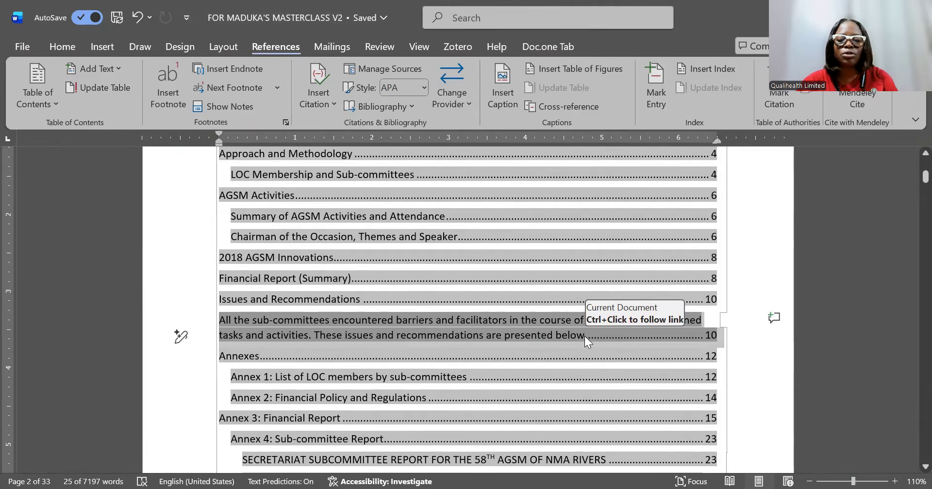
{"action": "scroll", "coordinate": [585, 325], "scroll_direction": "down", "scroll_amount": 1}
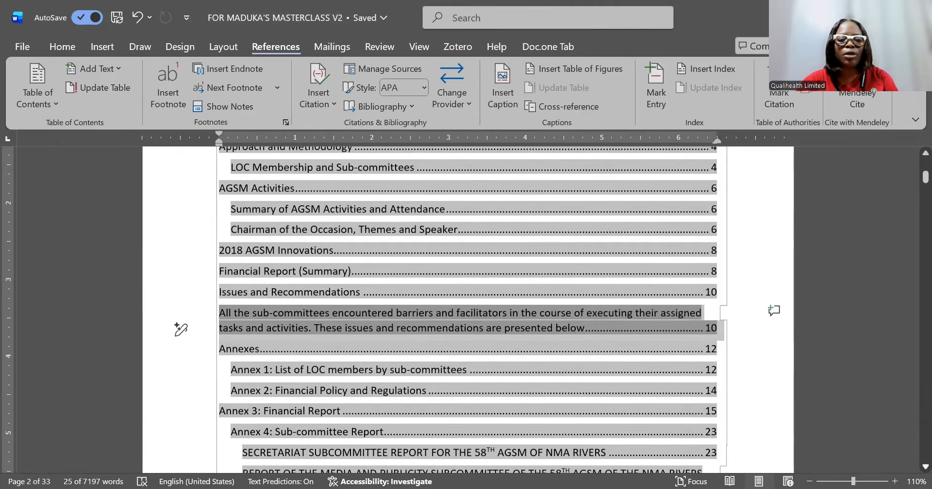
{"action": "scroll", "coordinate": [468, 426], "scroll_direction": "down", "scroll_amount": 1}
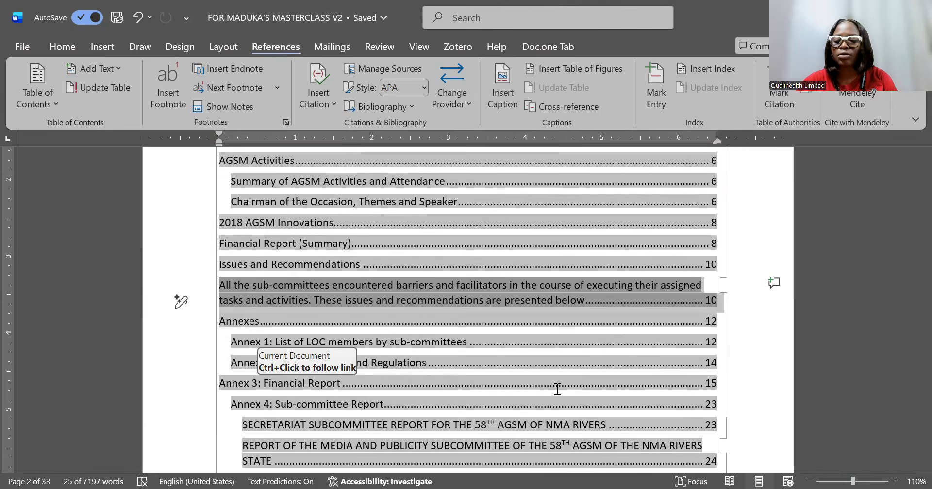
{"action": "scroll", "coordinate": [558, 390], "scroll_direction": "down", "scroll_amount": 1}
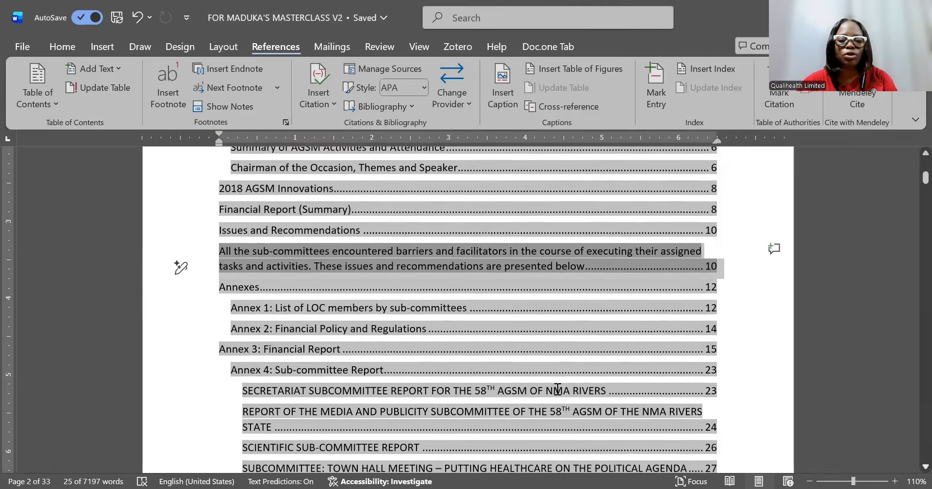
{"action": "scroll", "coordinate": [558, 390], "scroll_direction": "down", "scroll_amount": 1}
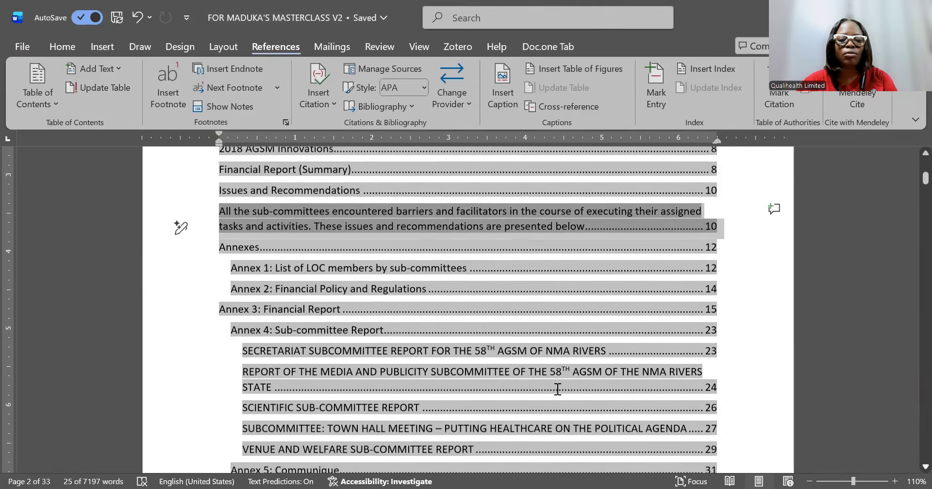
{"action": "scroll", "coordinate": [558, 389], "scroll_direction": "down", "scroll_amount": 1}
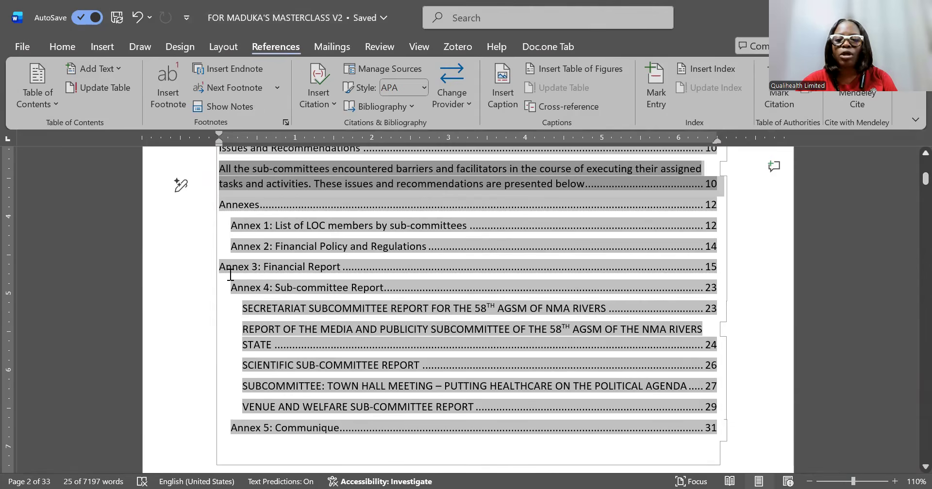
{"action": "scroll", "coordinate": [230, 275], "scroll_direction": "up", "scroll_amount": 1}
{"action": "scroll", "coordinate": [230, 275], "scroll_direction": "up", "scroll_amount": 3}
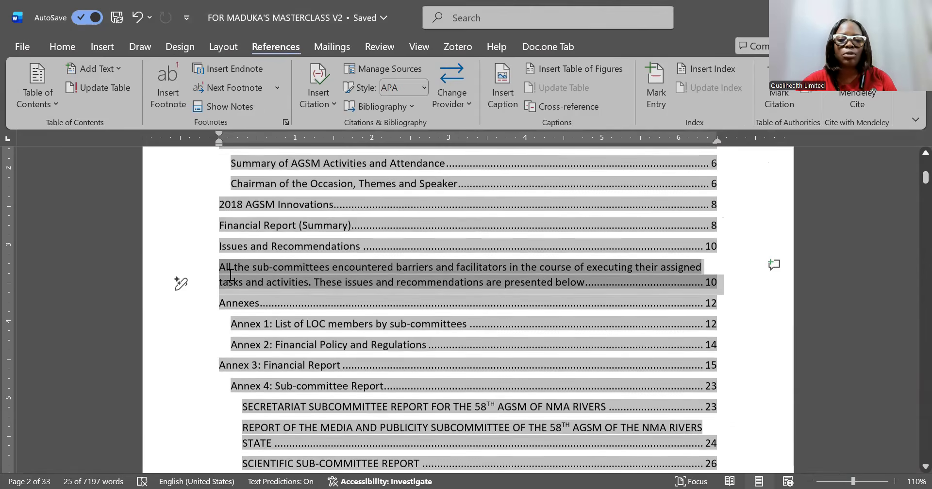
{"action": "scroll", "coordinate": [230, 275], "scroll_direction": "up", "scroll_amount": 3}
{"action": "scroll", "coordinate": [230, 275], "scroll_direction": "up", "scroll_amount": 3}
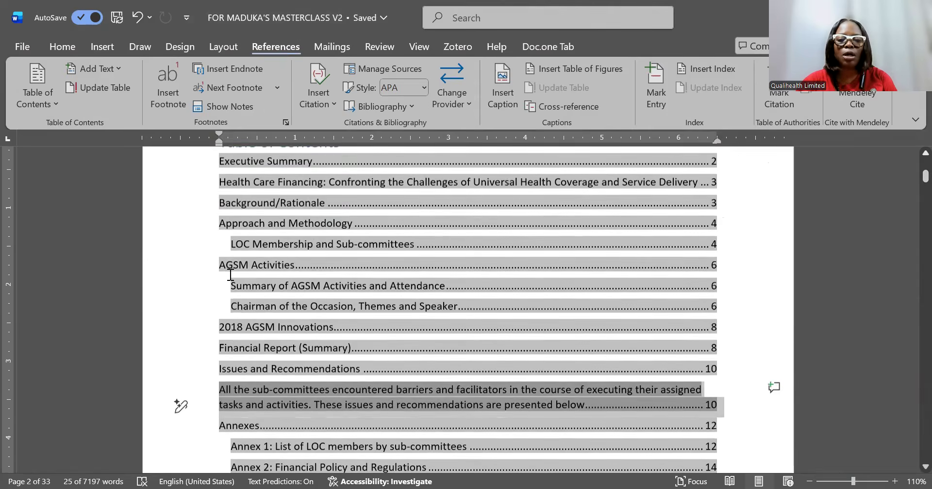
{"action": "scroll", "coordinate": [231, 275], "scroll_direction": "up", "scroll_amount": 3}
{"action": "scroll", "coordinate": [237, 200], "scroll_direction": "up", "scroll_amount": 1}
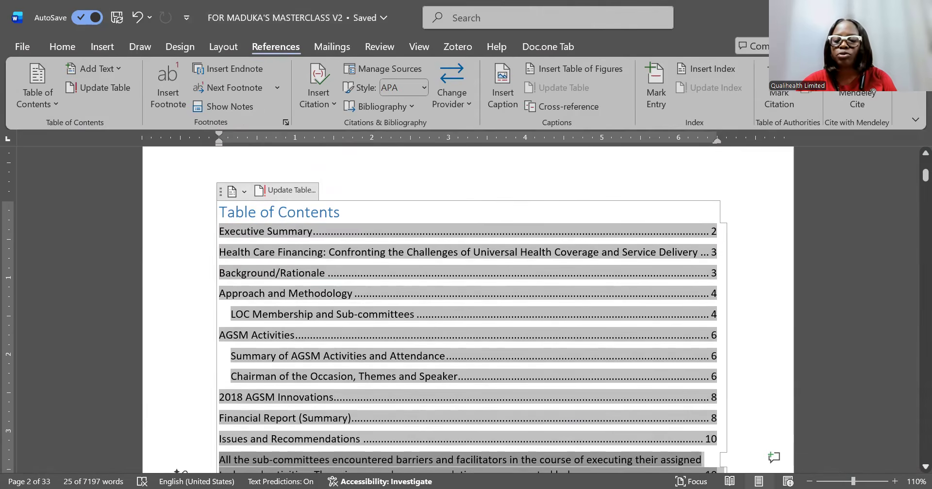
- Insert a page break before the Executive Summary heading so it starts on a new page after the table of contents
{"action": "scroll", "coordinate": [466, 311], "scroll_direction": "down", "scroll_amount": 2}
{"action": "scroll", "coordinate": [466, 311], "scroll_direction": "down", "scroll_amount": 6}
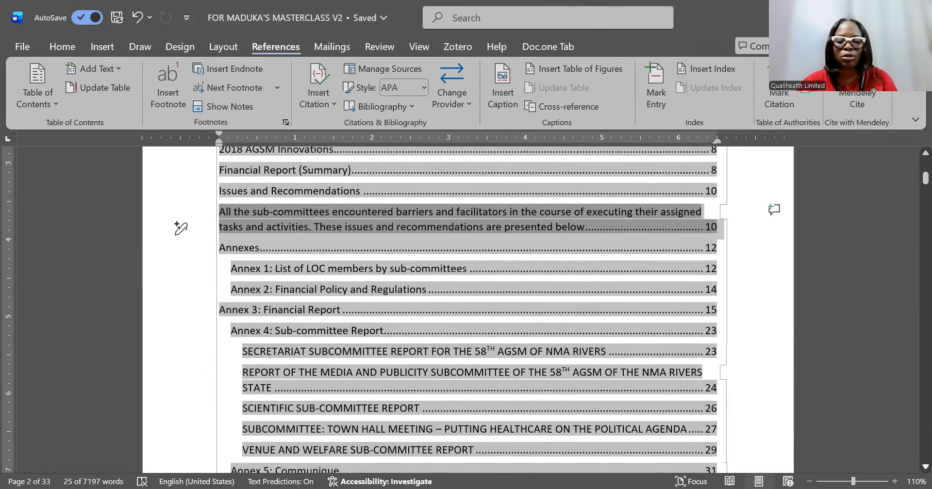
{"action": "scroll", "coordinate": [466, 311], "scroll_direction": "down", "scroll_amount": 6}
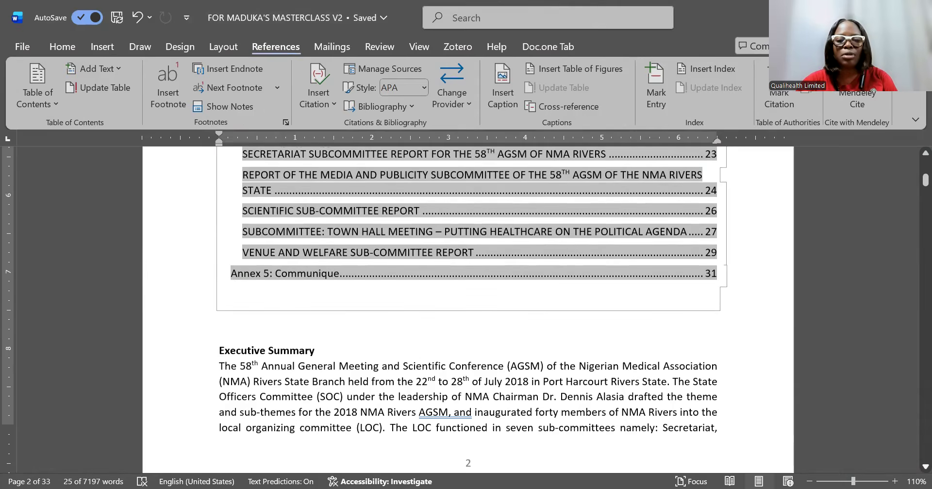
{"action": "scroll", "coordinate": [466, 310], "scroll_direction": "down", "scroll_amount": 5}
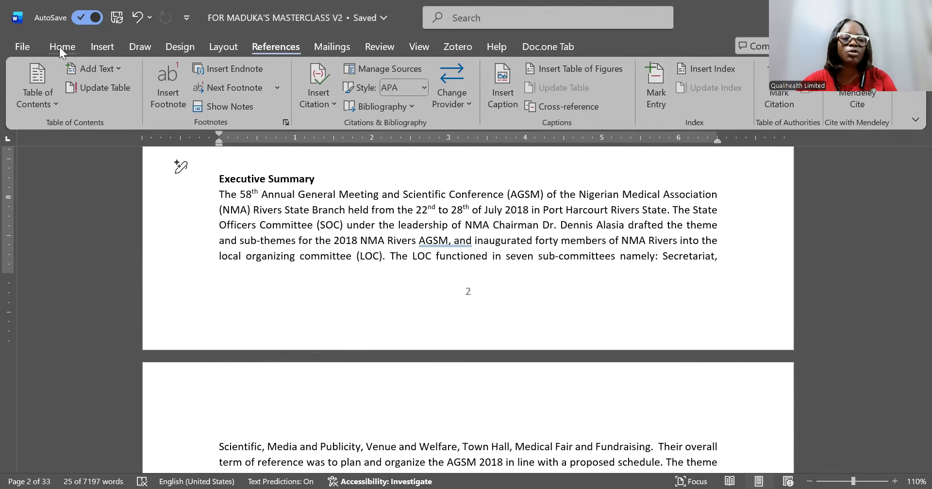
{"action": "left_click", "coordinate": [100, 45]}
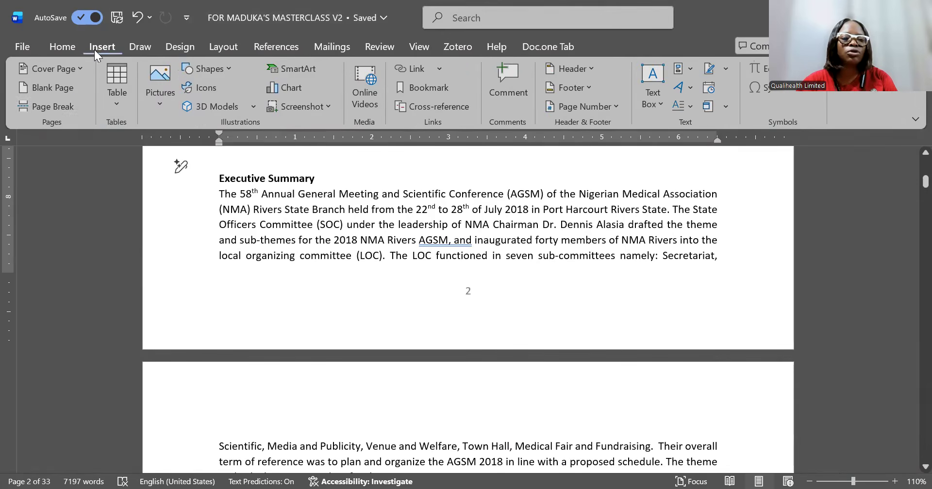
{"action": "left_click", "coordinate": [46, 107]}
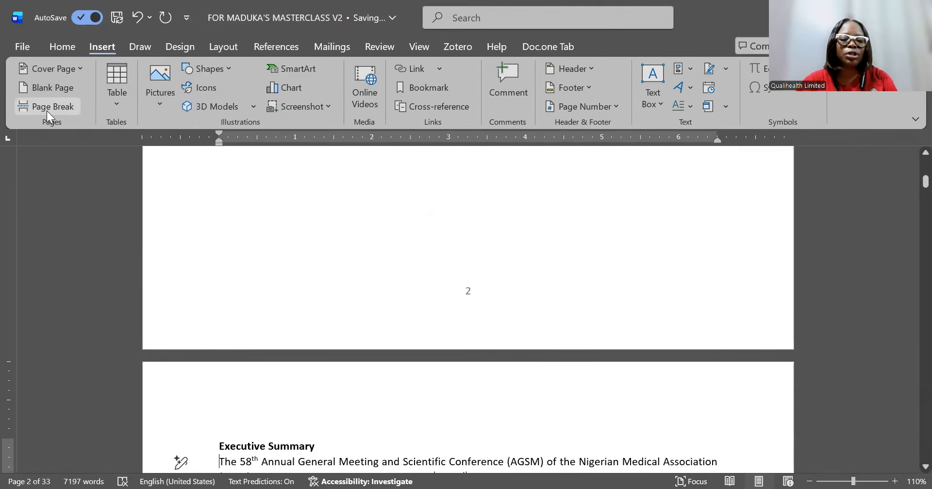
- Look through the pages from Executive Summary to Background/Rationale, checking the headings and where each section starts
{"action": "key", "text": "Down"}
{"action": "key", "text": "Down"}
{"action": "key", "text": "Down"}
{"action": "key", "text": "Down"}
{"action": "key", "text": "Down"}
{"action": "key", "text": "Down"}
{"action": "key", "text": "Down"}
{"action": "key", "text": "Down"}
{"action": "key", "text": "Down"}
{"action": "key", "text": "Down"}
{"action": "key", "text": "Down"}
{"action": "key", "text": "Down"}
{"action": "key", "text": "Down"}
{"action": "key", "text": "Down"}
{"action": "key", "text": "Down"}
{"action": "key", "text": "Down"}
{"action": "key", "text": "Down"}
{"action": "key", "text": "Down"}
{"action": "key", "text": "Down"}
{"action": "key", "text": "Down"}
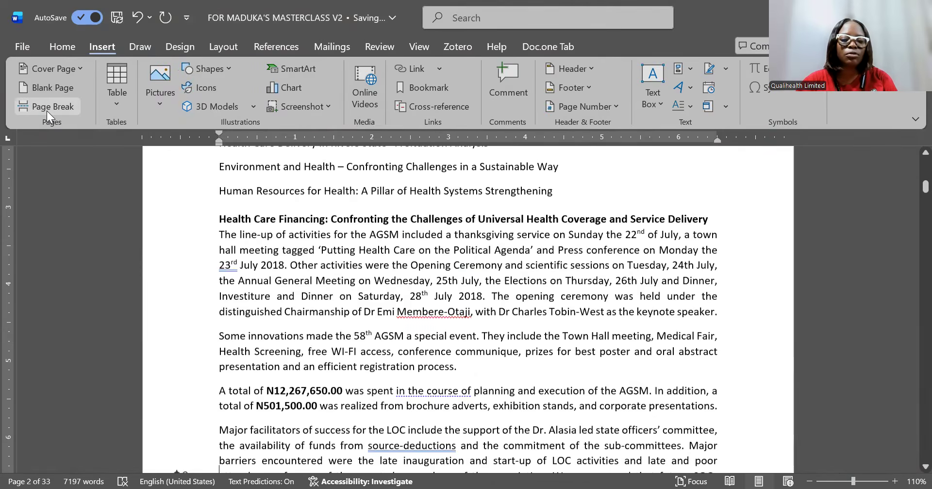
{"action": "key", "text": "Down"}
{"action": "key", "text": "Down"}
{"action": "key", "text": "Down"}
{"action": "key", "text": "Down"}
{"action": "key", "text": "Down"}
{"action": "key", "text": "Down"}
{"action": "key", "text": "Down"}
{"action": "key", "text": "Down"}
{"action": "key", "text": "Down"}
{"action": "key", "text": "Down"}
{"action": "key", "text": "Down"}
{"action": "key", "text": "Down"}
{"action": "key", "text": "Down"}
{"action": "key", "text": "Down"}
{"action": "key", "text": "Down"}
{"action": "key", "text": "Down"}
{"action": "key", "text": "Down"}
{"action": "key", "text": "Down"}
{"action": "key", "text": "Down"}
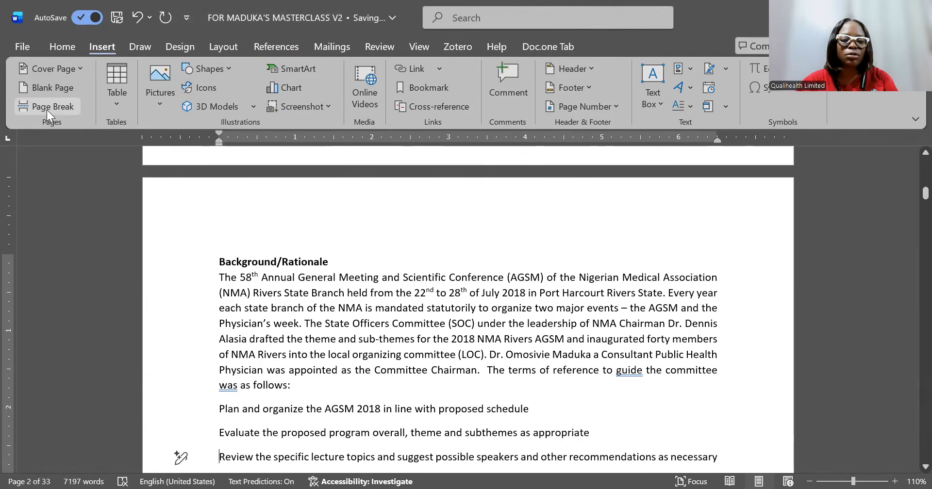
{"action": "key", "text": "Down"}
{"action": "left_click", "coordinate": [47, 110]}
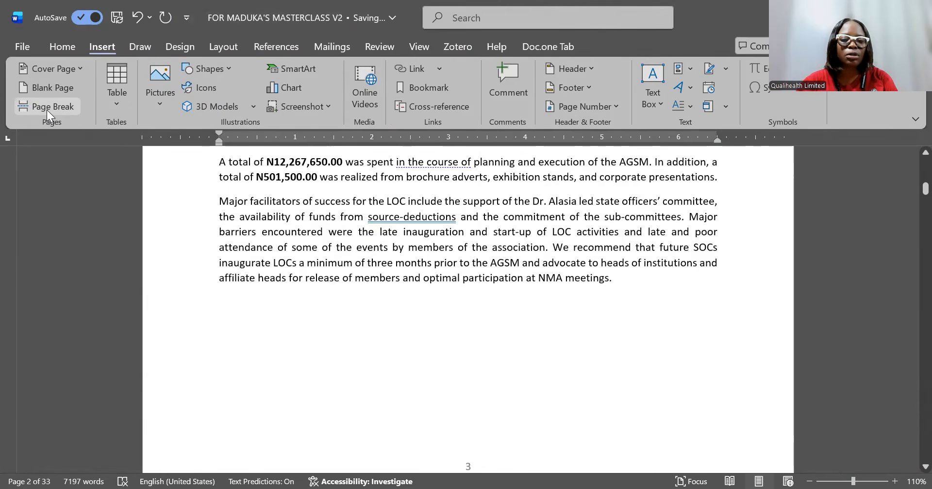
{"action": "key", "text": "Down"}
{"action": "key", "text": "Up"}
{"action": "key", "text": "Up"}
{"action": "key", "text": "Up"}
{"action": "key", "text": "Up"}
{"action": "key", "text": "Up"}
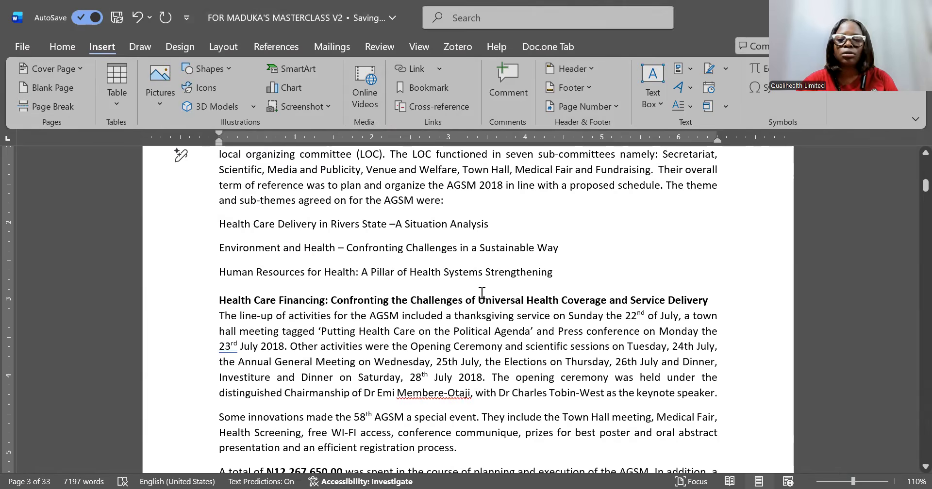
- Apply the Normal style to the "Health Care Financing: Confronting the Challenges of Universal Health Coverage and Service Delivery" line and make it bold
{"action": "left_click", "coordinate": [195, 298]}
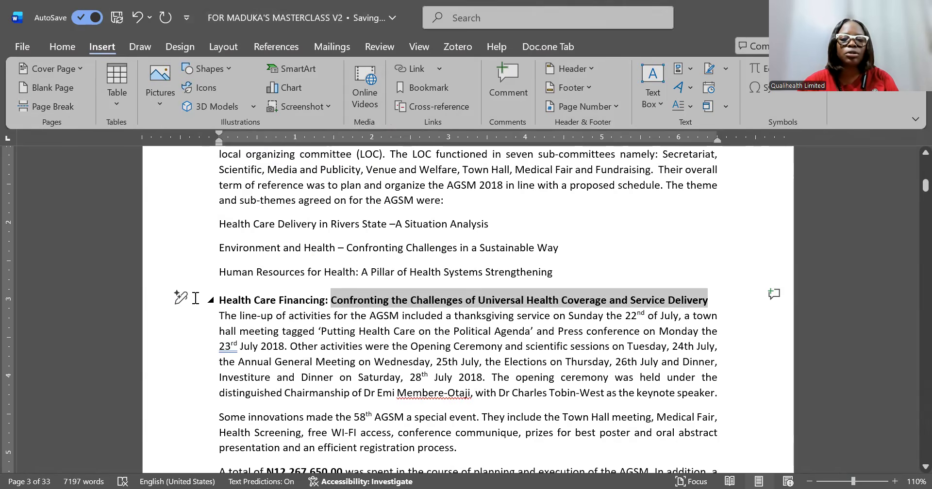
{"action": "left_click", "coordinate": [195, 298]}
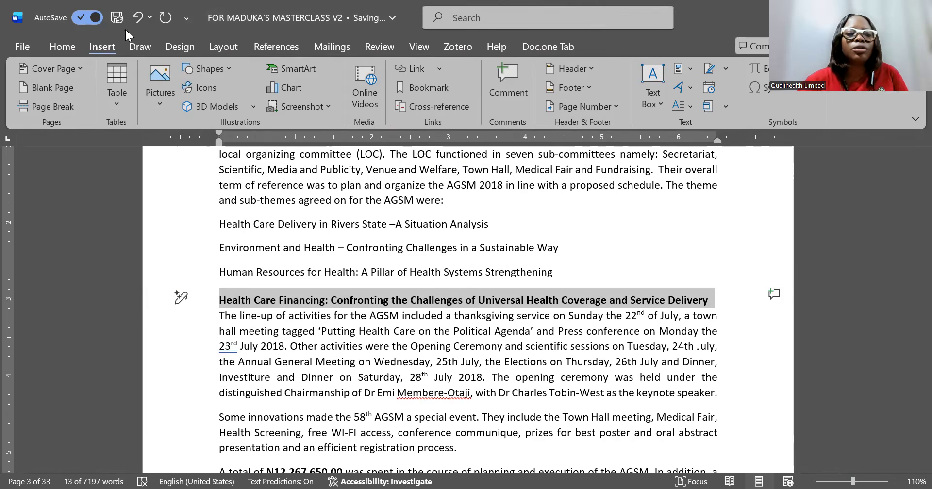
{"action": "left_click", "coordinate": [59, 43]}
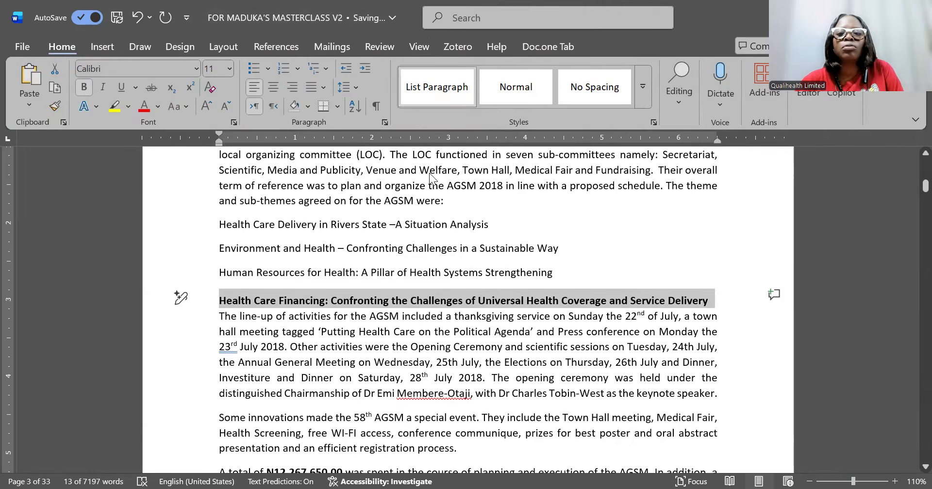
{"action": "left_click", "coordinate": [494, 201]}
{"action": "key", "text": "ctrl+y"}
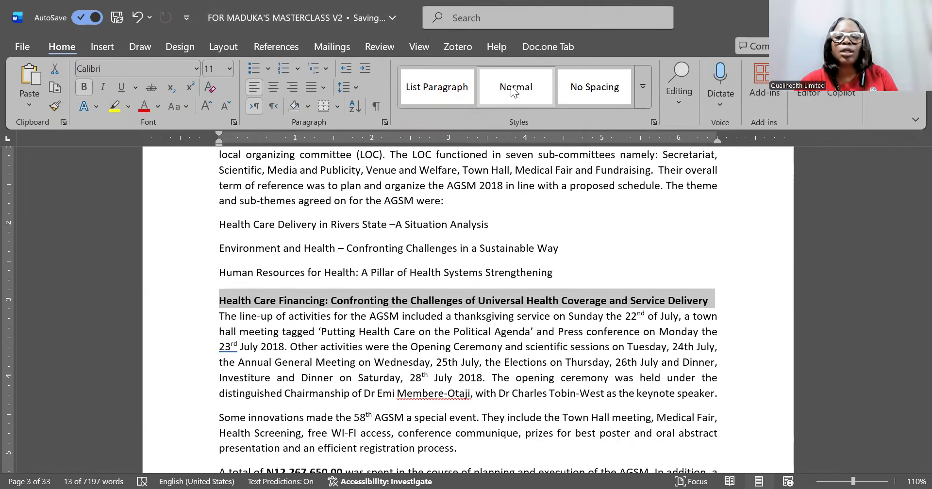
{"action": "left_click", "coordinate": [515, 91]}
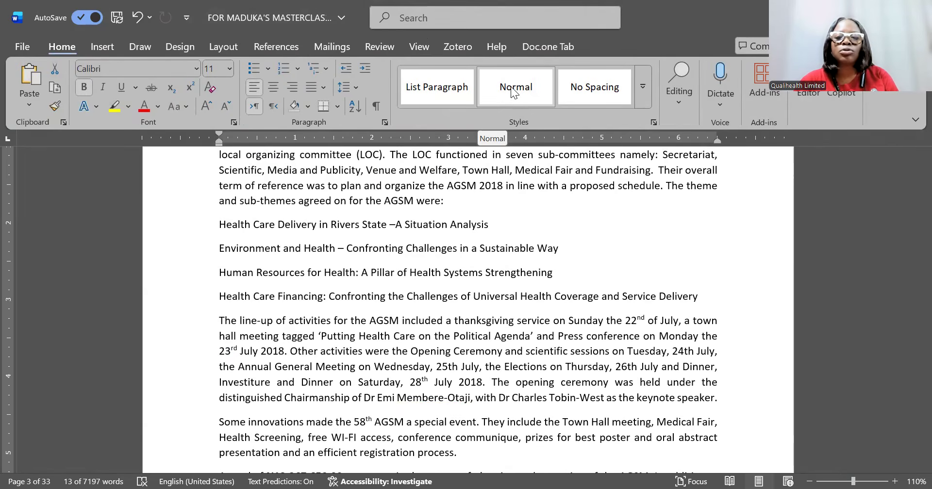
{"action": "key", "text": "ctrl+z"}
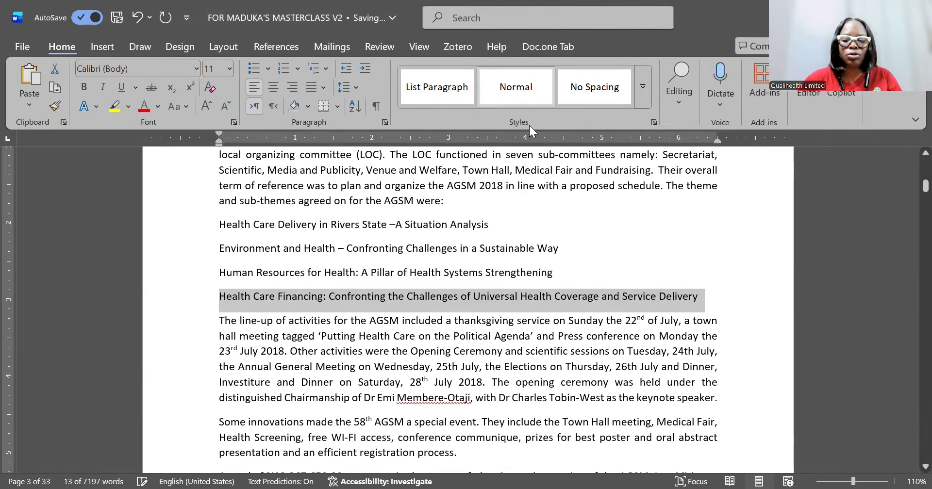
{"action": "key", "text": "ctrl+b"}
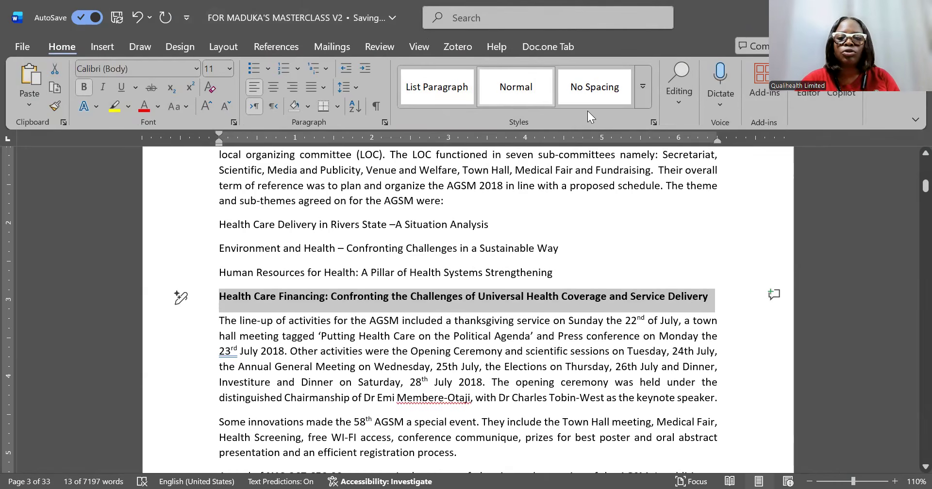
{"action": "left_click", "coordinate": [728, 383]}
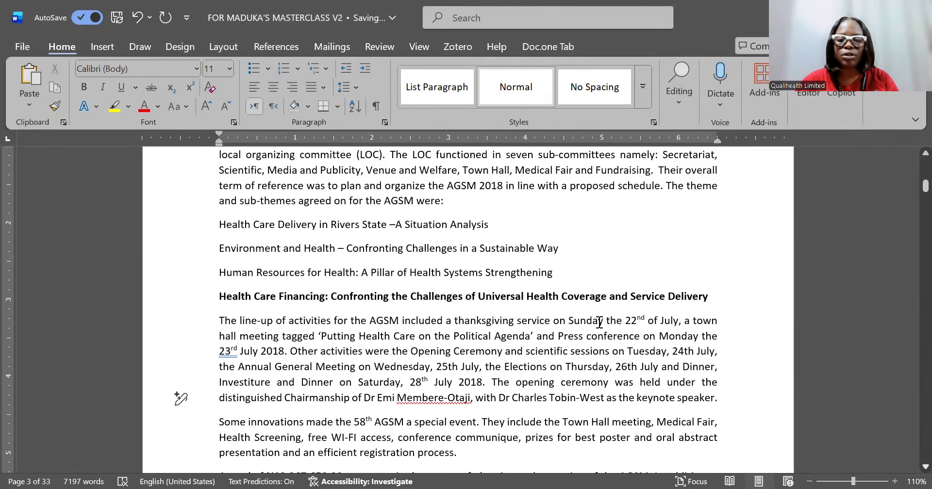
- Check the restyled Health Care Financing line against the paragraphs around it in the Executive Summary
{"action": "scroll", "coordinate": [599, 323], "scroll_direction": "down", "scroll_amount": 1}
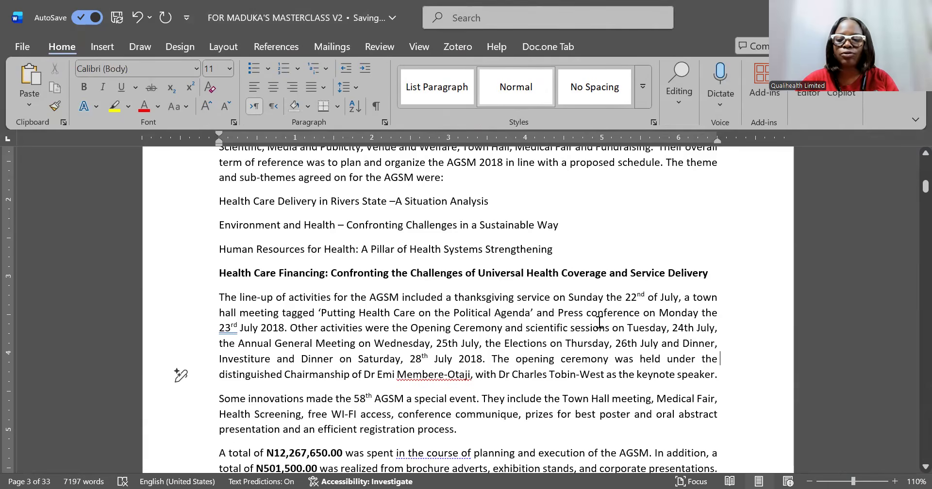
{"action": "left_click", "coordinate": [575, 430]}
{"action": "key", "text": "Down"}
{"action": "key", "text": "Down"}
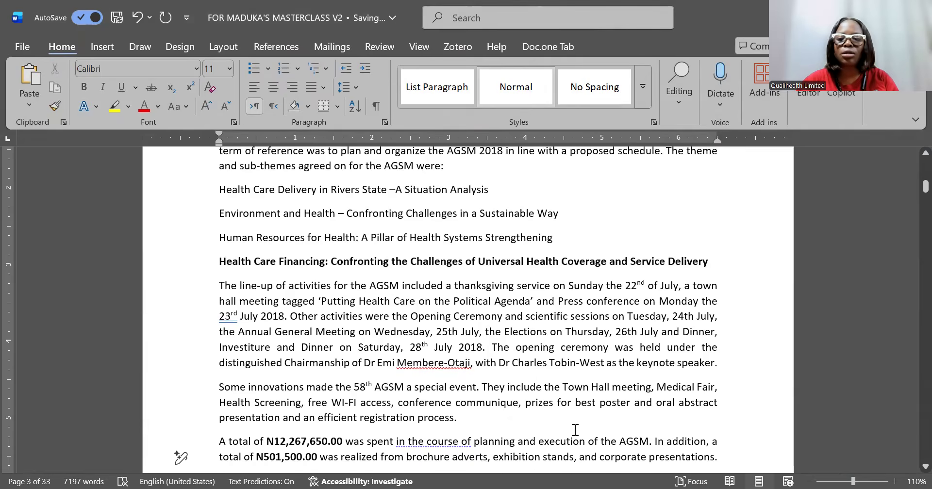
{"action": "key", "text": "Up"}
{"action": "key", "text": "Up"}
{"action": "key", "text": "Up"}
{"action": "key", "text": "Up"}
{"action": "key", "text": "Up"}
{"action": "key", "text": "Up"}
{"action": "key", "text": "Up"}
{"action": "key", "text": "Up"}
{"action": "key", "text": "Up"}
{"action": "key", "text": "Up"}
{"action": "key", "text": "Up"}
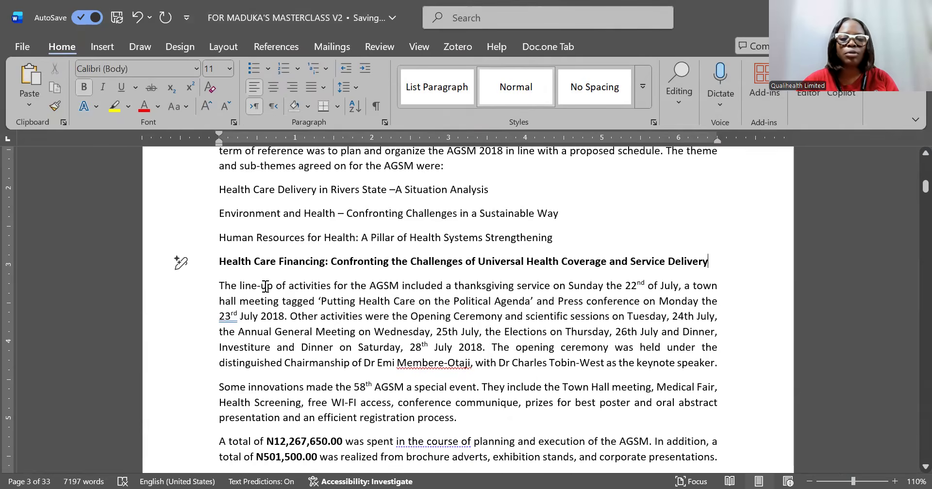
{"action": "double_click", "coordinate": [220, 265]}
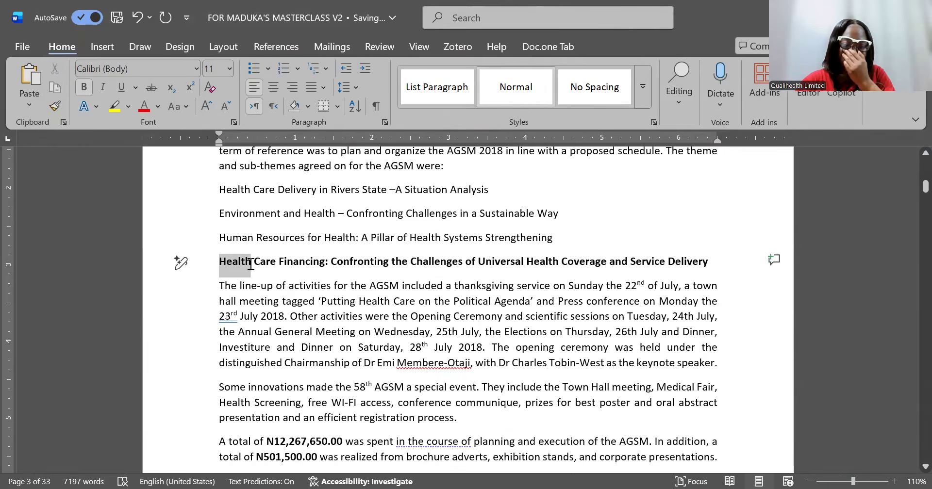
{"action": "left_click", "coordinate": [216, 264]}
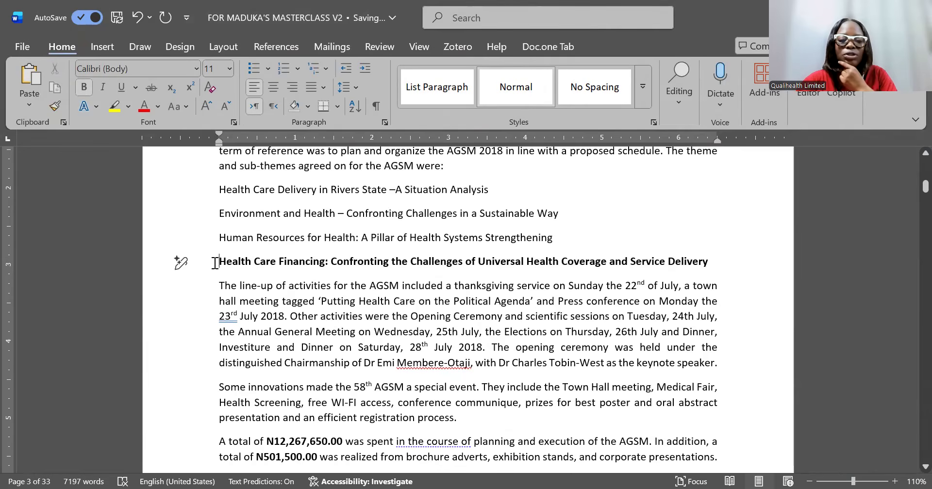
- Look over the rest of the Executive Summary down to the Background/Rationale heading on the following page
{"action": "left_click", "coordinate": [251, 320]}
{"action": "key", "text": "Down"}
{"action": "key", "text": "Down"}
{"action": "key", "text": "Down"}
{"action": "key", "text": "Down"}
{"action": "key", "text": "Down"}
{"action": "key", "text": "Down"}
{"action": "key", "text": "Down"}
{"action": "key", "text": "Down"}
{"action": "key", "text": "Down"}
{"action": "key", "text": "Down"}
{"action": "key", "text": "Down"}
{"action": "key", "text": "Down"}
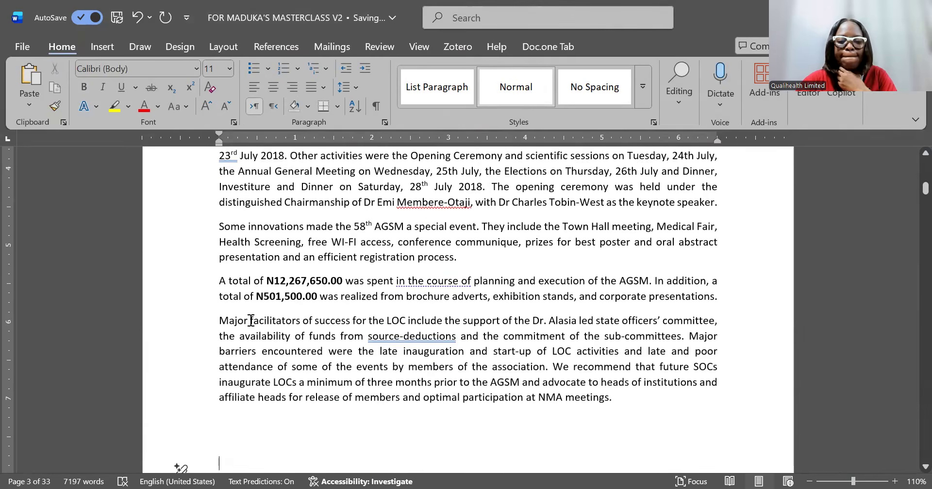
{"action": "scroll", "coordinate": [251, 320], "scroll_direction": "down", "scroll_amount": 1}
{"action": "scroll", "coordinate": [249, 321], "scroll_direction": "down", "scroll_amount": 5}
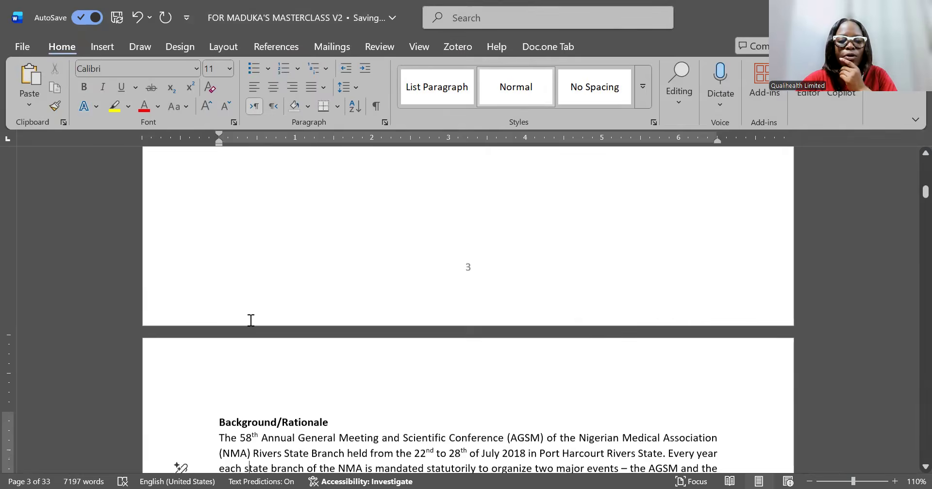
- Check the Background/Rationale heading and the Approach and Methodology headings with the sub-committee list below them
{"action": "left_click", "coordinate": [221, 398]}
{"action": "scroll", "coordinate": [221, 398], "scroll_direction": "down", "scroll_amount": 1}
{"action": "left_click", "coordinate": [223, 389]}
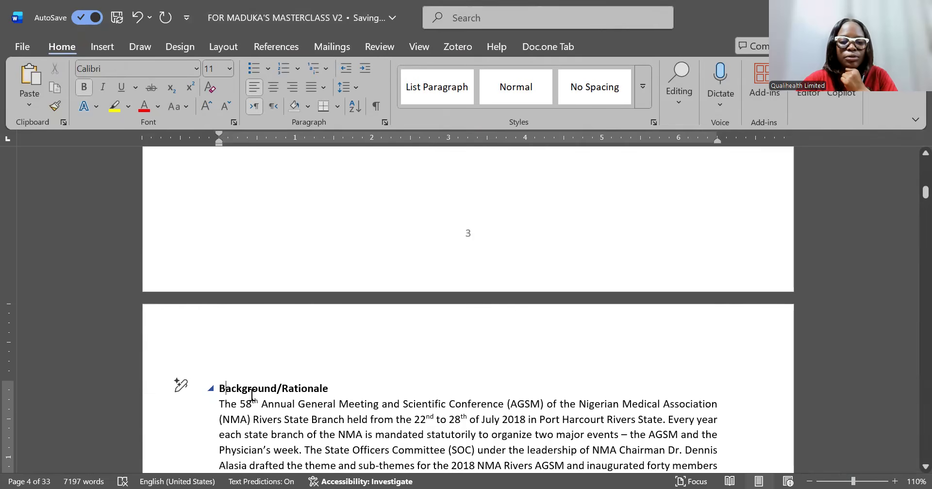
{"action": "left_click", "coordinate": [251, 419]}
{"action": "key", "text": "Page_Down"}
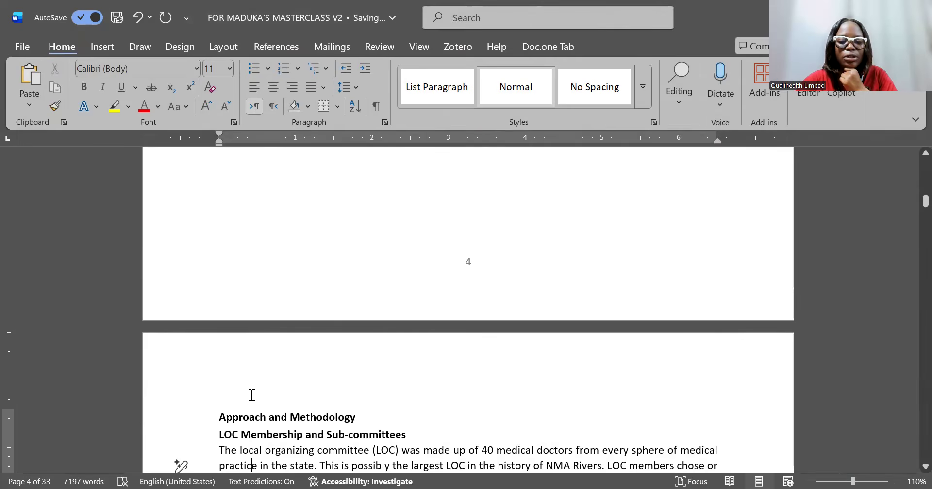
{"action": "scroll", "coordinate": [252, 395], "scroll_direction": "down", "scroll_amount": 3}
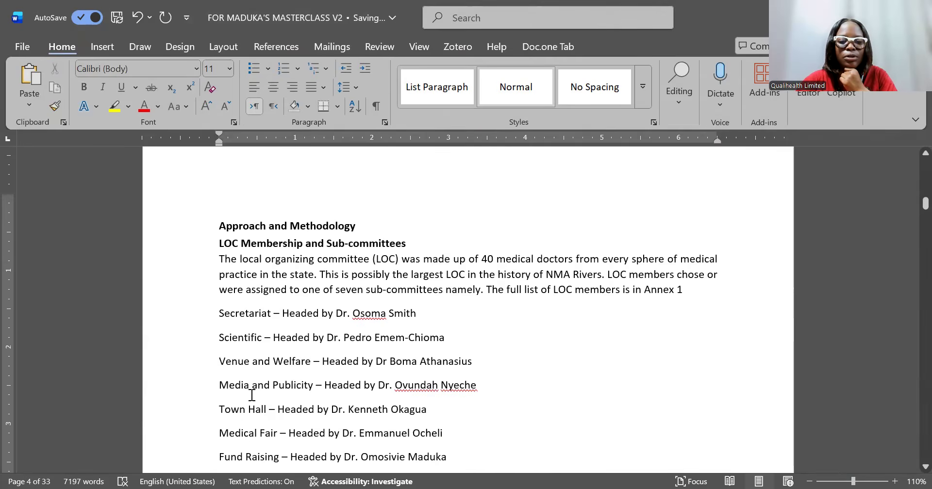
{"action": "scroll", "coordinate": [252, 395], "scroll_direction": "down", "scroll_amount": 1}
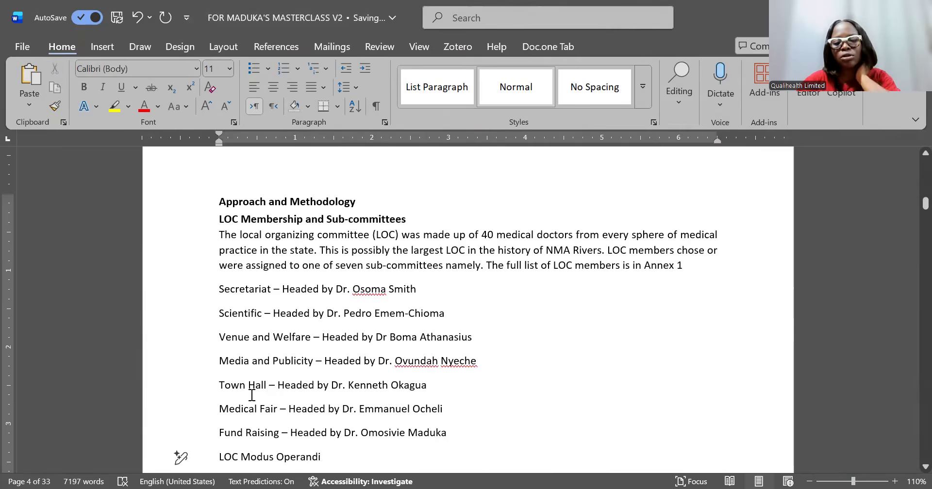
{"action": "scroll", "coordinate": [252, 395], "scroll_direction": "down", "scroll_amount": 1}
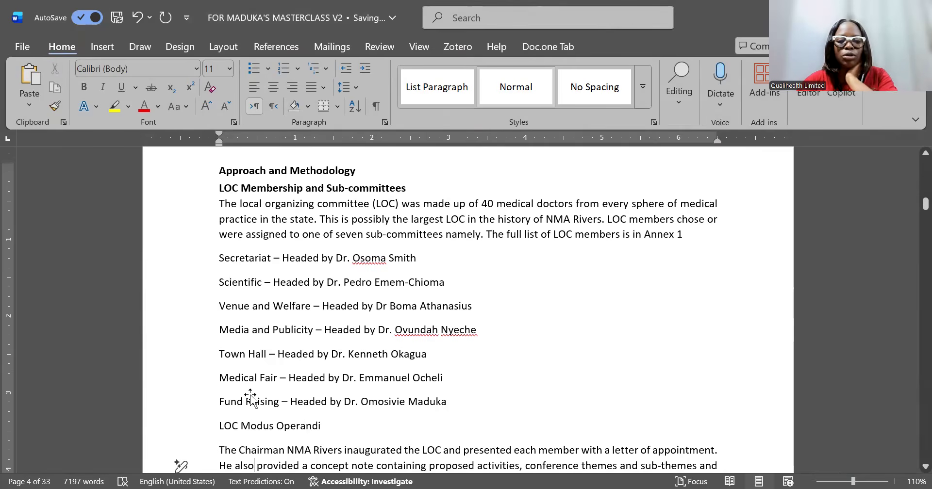
- Look through the report from LOC Modus Operandi past the AGSM activities table to the 2018 AGSM Innovations heading
{"action": "key", "text": "Down"}
{"action": "key", "text": "Down"}
{"action": "key", "text": "Down"}
{"action": "key", "text": "Down"}
{"action": "key", "text": "Down"}
{"action": "key", "text": "Down"}
{"action": "key", "text": "Down"}
{"action": "key", "text": "Down"}
{"action": "key", "text": "Down"}
{"action": "key", "text": "Down"}
{"action": "key", "text": "Down"}
{"action": "key", "text": "Down"}
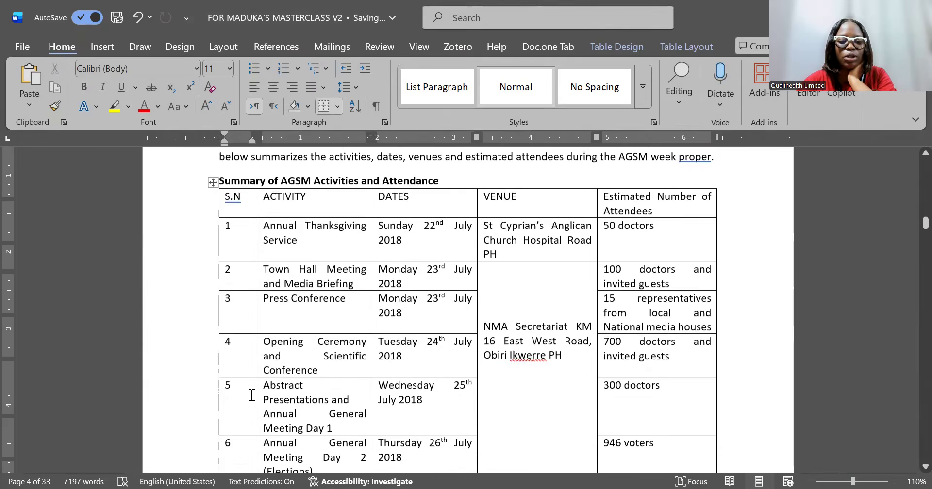
{"action": "key", "text": "Down"}
{"action": "key", "text": "Down"}
{"action": "key", "text": "Down"}
{"action": "key", "text": "Down"}
{"action": "key", "text": "Down"}
{"action": "key", "text": "Down"}
{"action": "key", "text": "Down"}
{"action": "key", "text": "Down"}
{"action": "key", "text": "Down"}
{"action": "key", "text": "Down"}
{"action": "key", "text": "Down"}
{"action": "key", "text": "Down"}
{"action": "key", "text": "Down"}
{"action": "key", "text": "Down"}
{"action": "key", "text": "Down"}
{"action": "key", "text": "Down"}
{"action": "key", "text": "Down"}
{"action": "key", "text": "Down"}
{"action": "key", "text": "Down"}
{"action": "key", "text": "Down"}
{"action": "key", "text": "Down"}
{"action": "key", "text": "Down"}
{"action": "key", "text": "Down"}
{"action": "key", "text": "Down"}
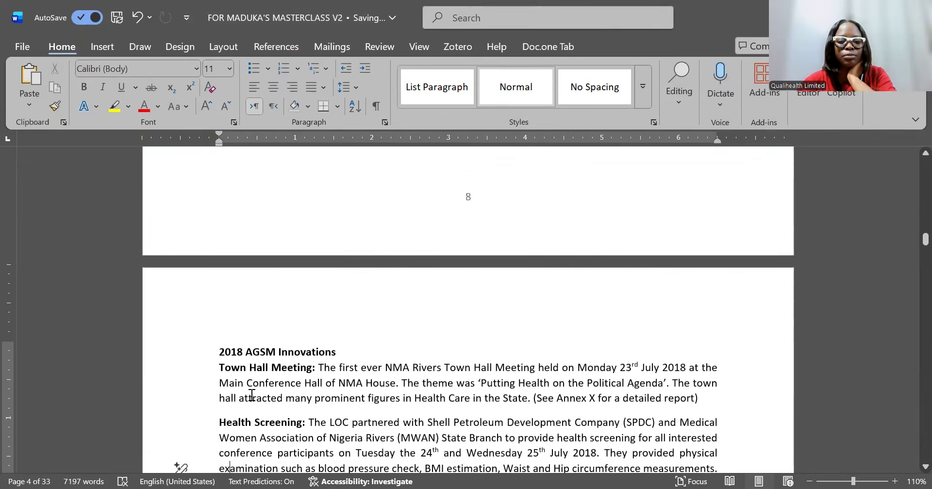
- Examine the headings and body text from 2018 AGSM Innovations through the sub-committee expenditure table to Issues and Recommendations
{"action": "key", "text": "Down"}
{"action": "key", "text": "Down"}
{"action": "key", "text": "Down"}
{"action": "key", "text": "Down"}
{"action": "key", "text": "Down"}
{"action": "key", "text": "Down"}
{"action": "key", "text": "Down"}
{"action": "key", "text": "Down"}
{"action": "key", "text": "Down"}
{"action": "key", "text": "Down"}
{"action": "key", "text": "Down"}
{"action": "key", "text": "Down"}
{"action": "key", "text": "Down"}
{"action": "key", "text": "Down"}
{"action": "key", "text": "Down"}
{"action": "key", "text": "Down"}
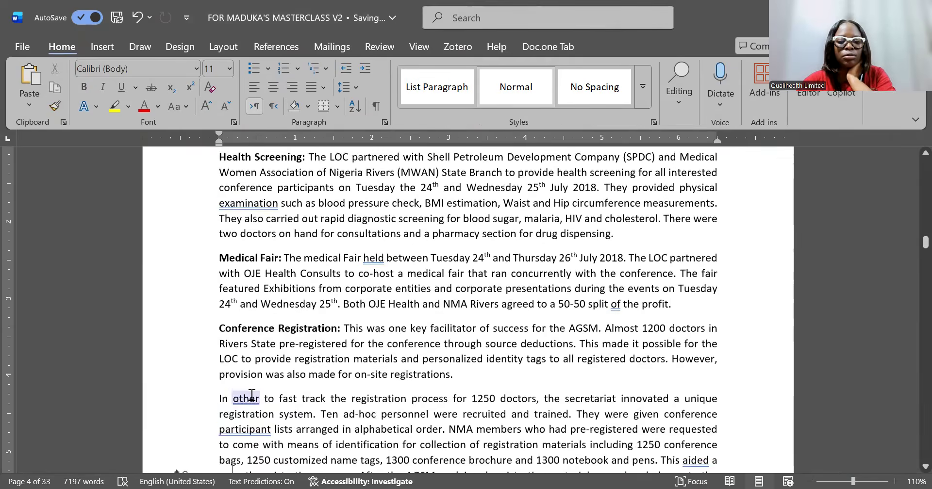
{"action": "key", "text": "Down"}
{"action": "key", "text": "Down"}
{"action": "key", "text": "Down"}
{"action": "key", "text": "Down"}
{"action": "key", "text": "Down"}
{"action": "key", "text": "Down"}
{"action": "key", "text": "Down"}
{"action": "key", "text": "Down"}
{"action": "key", "text": "Down"}
{"action": "key", "text": "Down"}
{"action": "key", "text": "Down"}
{"action": "key", "text": "Down"}
{"action": "key", "text": "Down"}
{"action": "key", "text": "Down"}
{"action": "key", "text": "Down"}
{"action": "key", "text": "Down"}
{"action": "key", "text": "Down"}
{"action": "key", "text": "Down"}
{"action": "key", "text": "Down"}
{"action": "key", "text": "Down"}
{"action": "key", "text": "Down"}
{"action": "key", "text": "Down"}
{"action": "key", "text": "Down"}
{"action": "key", "text": "Down"}
{"action": "key", "text": "Down"}
{"action": "key", "text": "Down"}
{"action": "key", "text": "Down"}
{"action": "key", "text": "Down"}
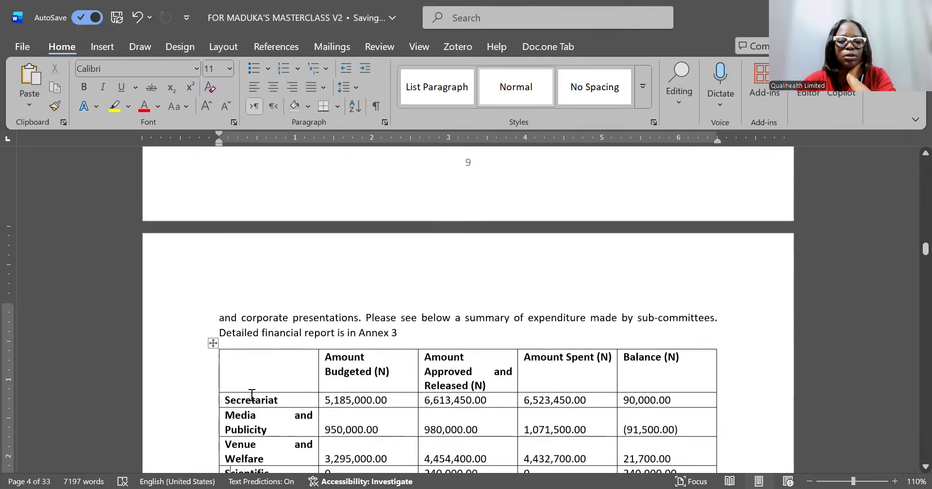
{"action": "key", "text": "Down"}
{"action": "key", "text": "Down"}
{"action": "key", "text": "Down"}
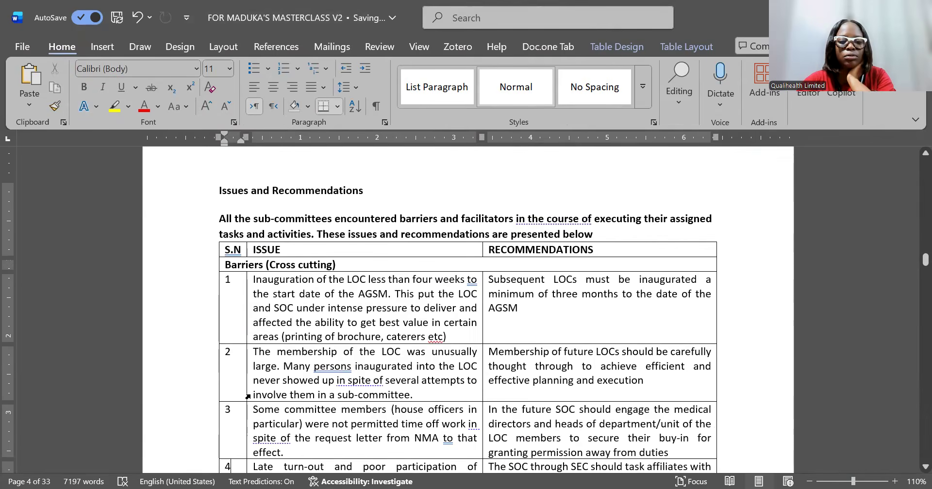
- Apply the Normal style to the "All the sub-committees encountered barriers and facilitators" paragraph under Issues and Recommendations
{"action": "left_click", "coordinate": [598, 224]}
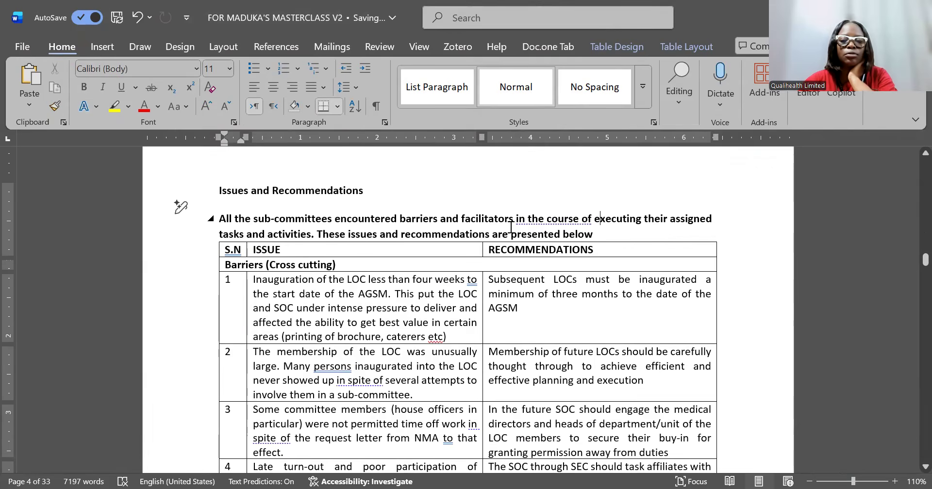
{"action": "triple_click", "coordinate": [222, 214]}
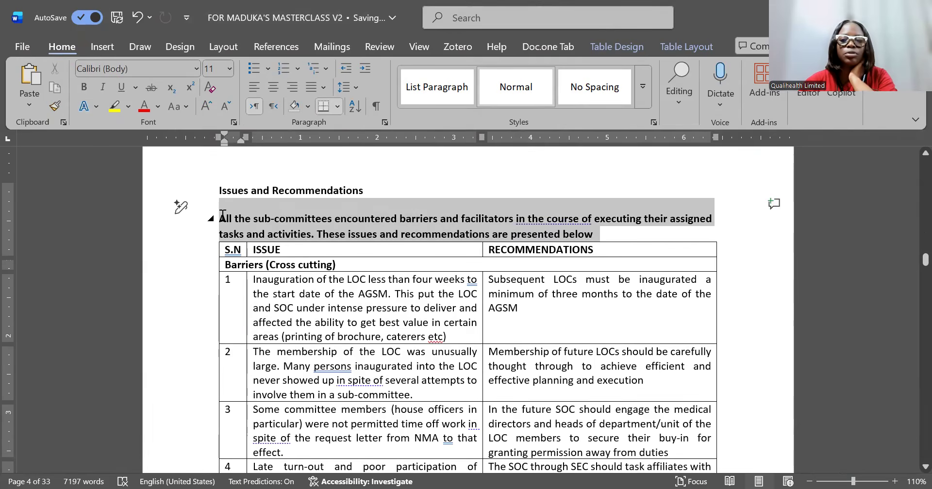
{"action": "left_click", "coordinate": [542, 92]}
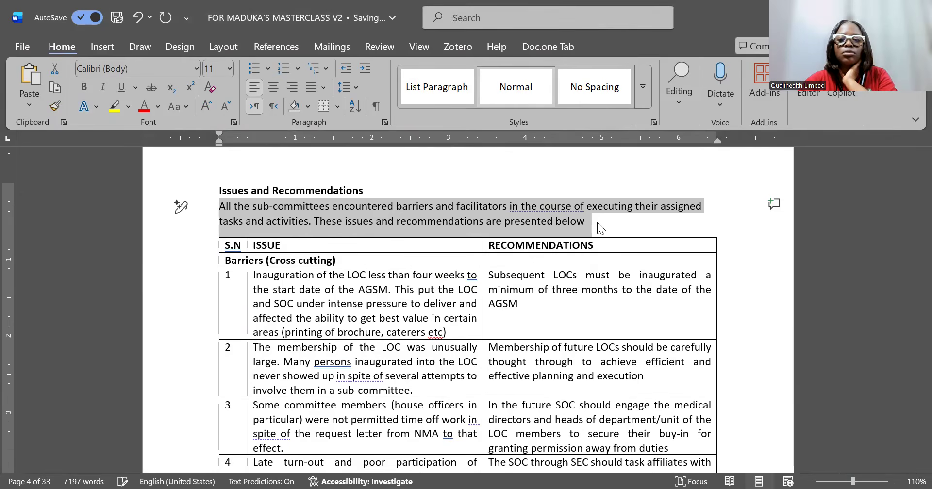
{"action": "left_click", "coordinate": [330, 190]}
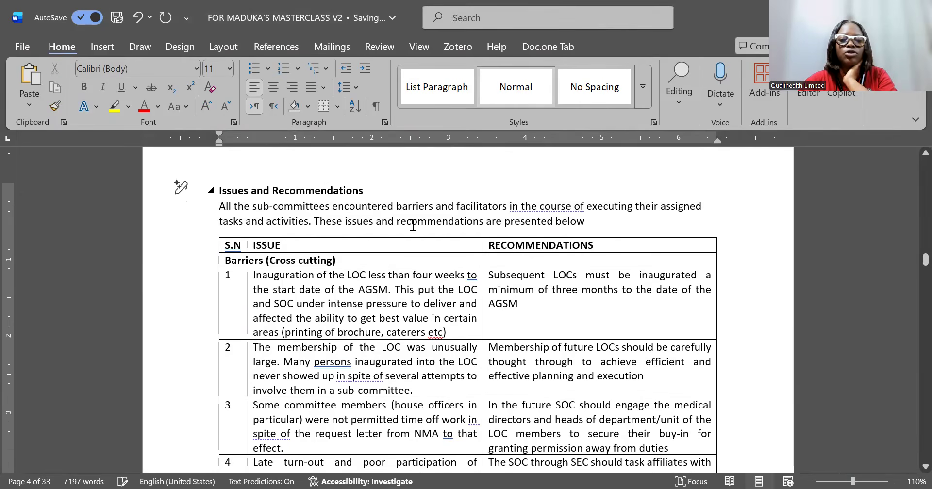
- Look through the issues and recommendations table and the following pages down to the Annexes heading
{"action": "left_click", "coordinate": [433, 249]}
{"action": "key", "text": "Down"}
{"action": "key", "text": "Down"}
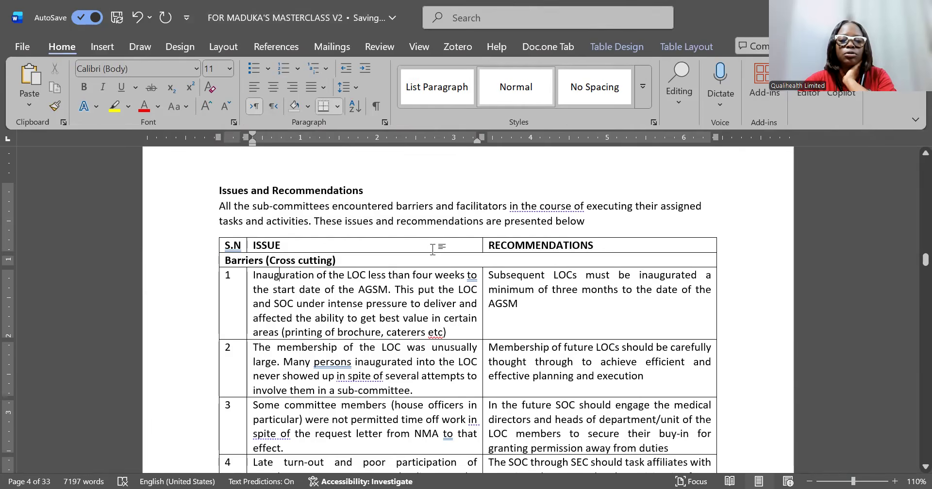
{"action": "scroll", "coordinate": [433, 249], "scroll_direction": "down", "scroll_amount": 3}
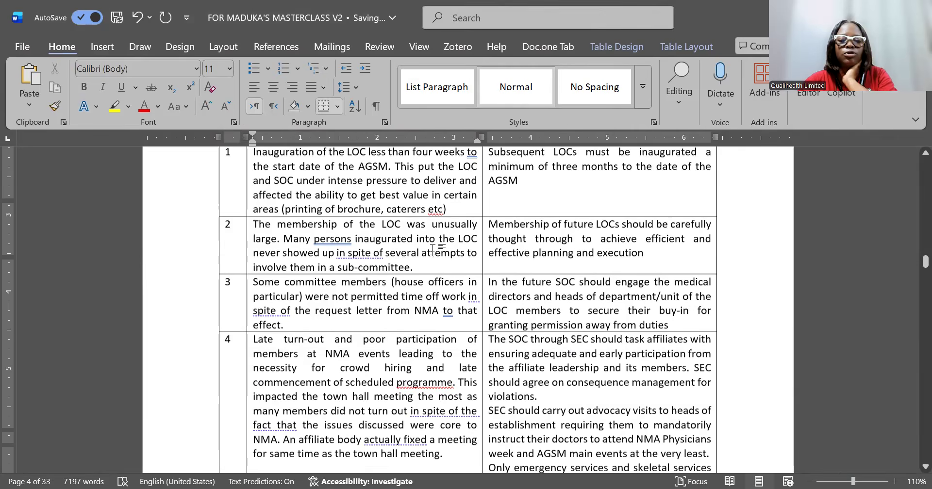
{"action": "key", "text": "Down"}
{"action": "key", "text": "Down"}
{"action": "key", "text": "Down"}
{"action": "key", "text": "Down"}
{"action": "key", "text": "Down"}
{"action": "key", "text": "Down"}
{"action": "key", "text": "Down"}
{"action": "key", "text": "Down"}
{"action": "key", "text": "Down"}
{"action": "key", "text": "Down"}
{"action": "key", "text": "Down"}
{"action": "key", "text": "Down"}
{"action": "key", "text": "Down"}
{"action": "key", "text": "Down"}
{"action": "key", "text": "Down"}
{"action": "key", "text": "Down"}
{"action": "key", "text": "Down"}
{"action": "key", "text": "Down"}
{"action": "key", "text": "Down"}
{"action": "key", "text": "Down"}
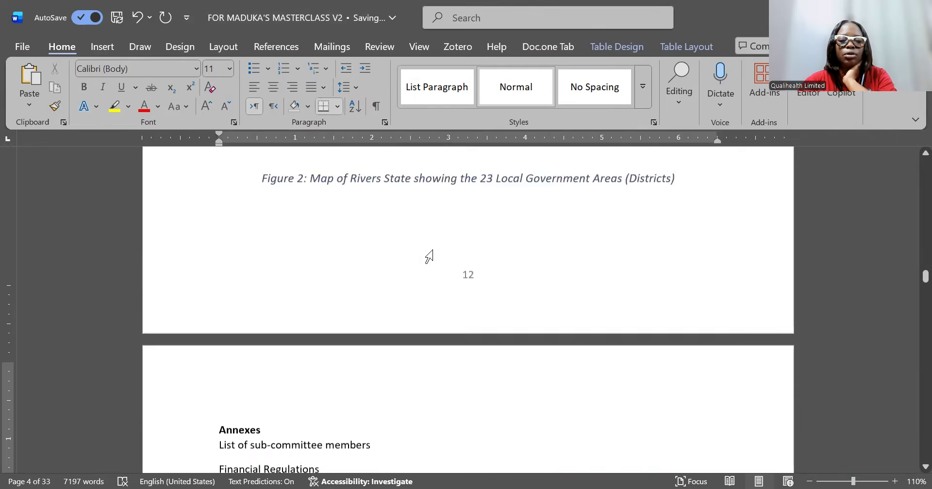
- Examine the annex pages from the sub-committee member lists and financial guidelines to the Annex 3 financial table
{"action": "scroll", "coordinate": [433, 249], "scroll_direction": "down", "scroll_amount": 10}
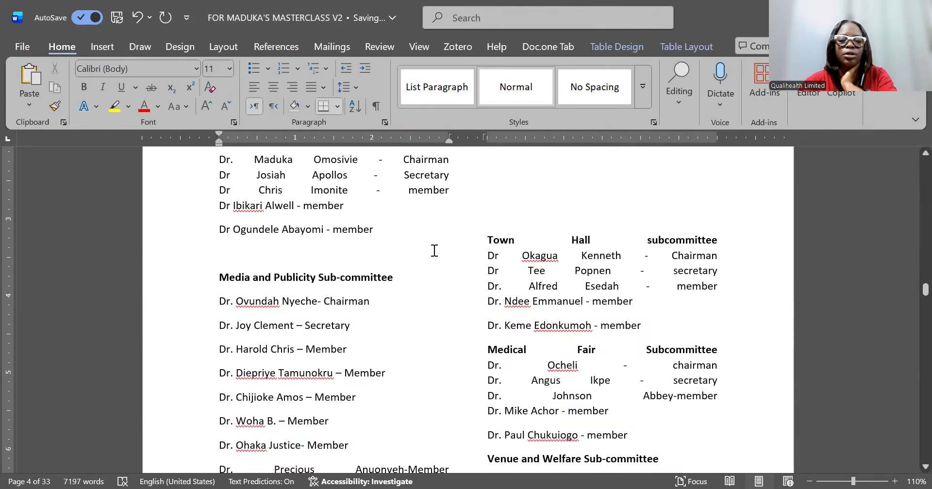
{"action": "scroll", "coordinate": [434, 250], "scroll_direction": "down", "scroll_amount": 5}
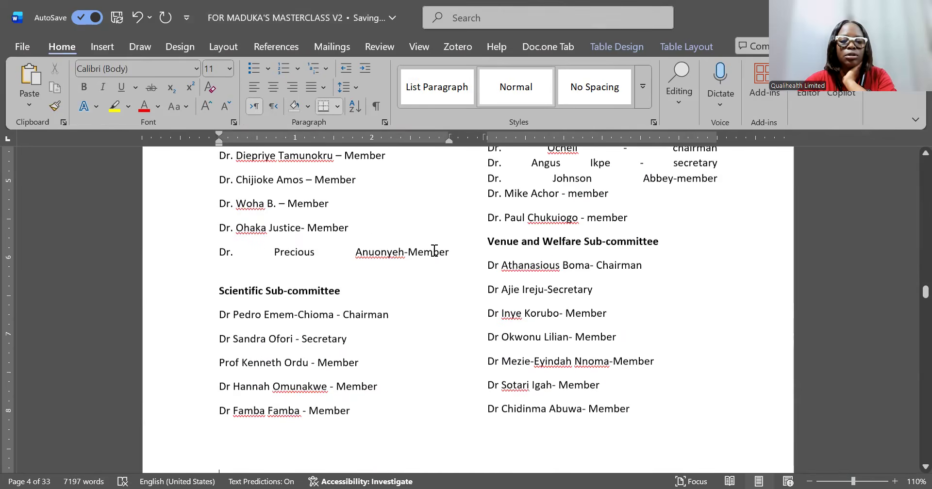
{"action": "key", "text": "Down"}
{"action": "key", "text": "Down"}
{"action": "key", "text": "Down"}
{"action": "key", "text": "Down"}
{"action": "key", "text": "Down"}
{"action": "key", "text": "Down"}
{"action": "key", "text": "Down"}
{"action": "key", "text": "Down"}
{"action": "key", "text": "Down"}
{"action": "key", "text": "Down"}
{"action": "key", "text": "Down"}
{"action": "key", "text": "Down"}
{"action": "scroll", "coordinate": [434, 249], "scroll_direction": "down", "scroll_amount": 3}
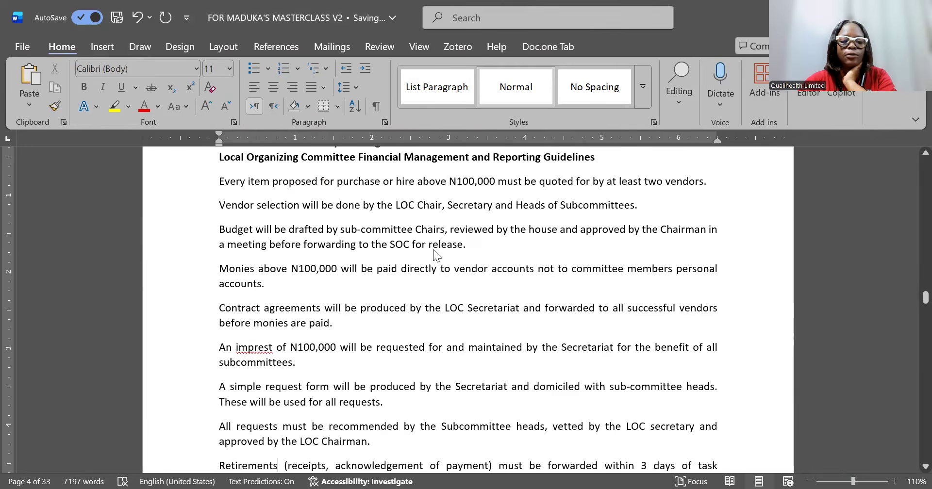
{"action": "scroll", "coordinate": [433, 249], "scroll_direction": "down", "scroll_amount": 6}
{"action": "scroll", "coordinate": [434, 250], "scroll_direction": "down", "scroll_amount": 7}
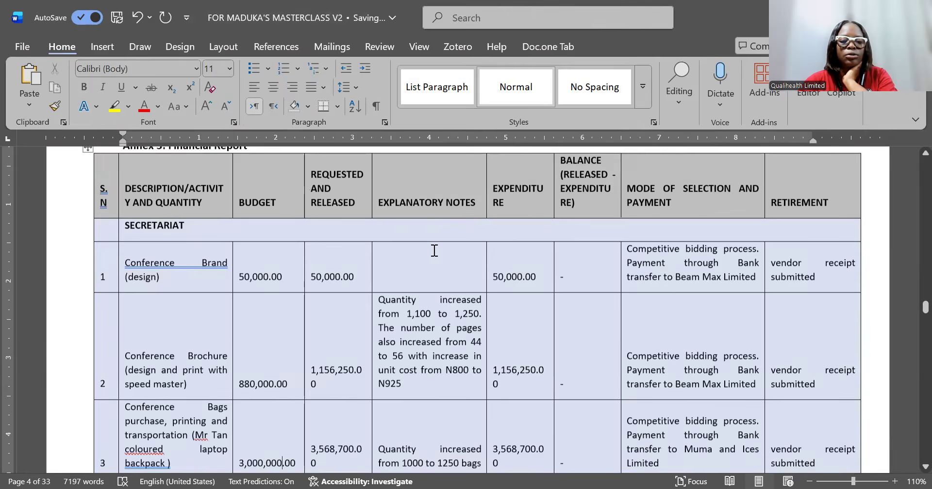
- Apply the Heading 2 style to the "Annex 3: Financial Report" line above the financial table
{"action": "key", "text": "Page_Up"}
{"action": "scroll", "coordinate": [435, 251], "scroll_direction": "down", "scroll_amount": 4}
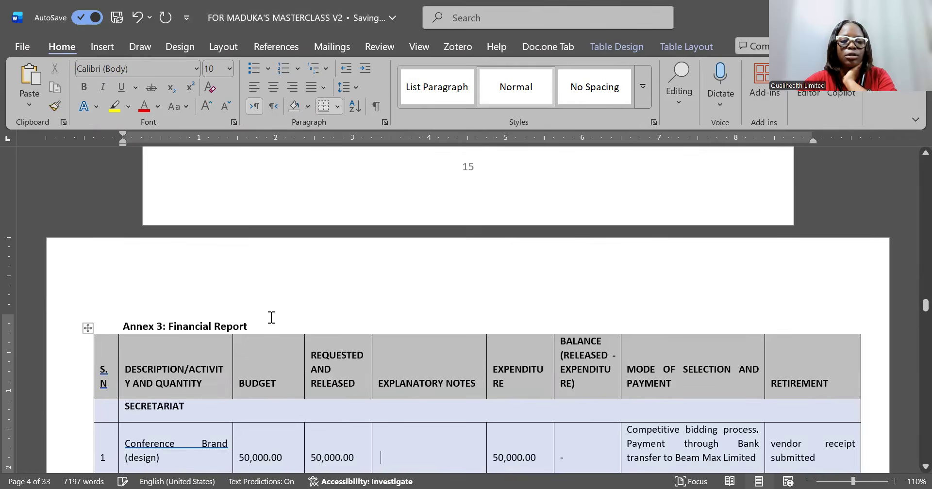
{"action": "left_click", "coordinate": [123, 324], "text": "shift"}
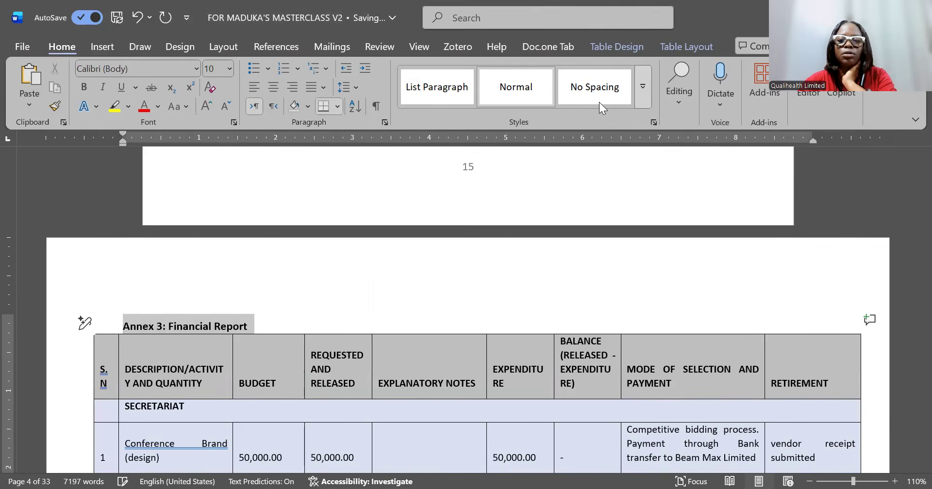
{"action": "left_click", "coordinate": [643, 87]}
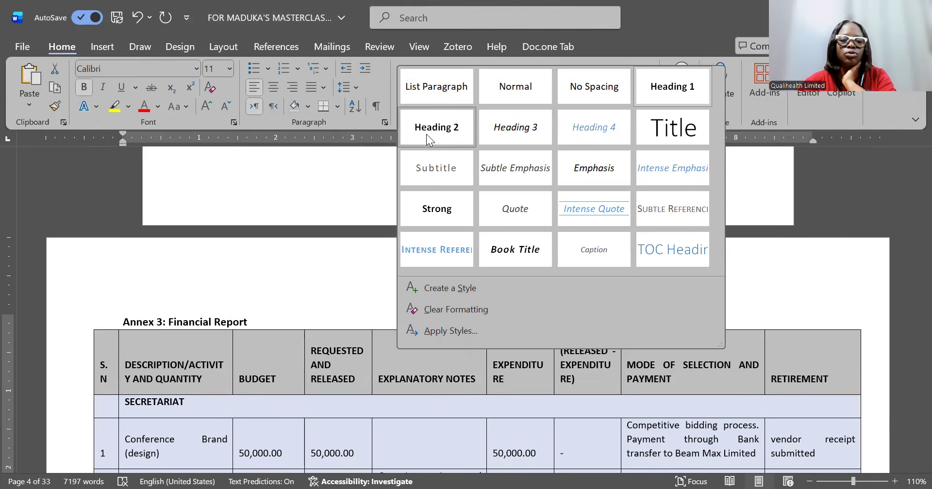
{"action": "left_click", "coordinate": [426, 134]}
{"action": "key", "text": "Down"}
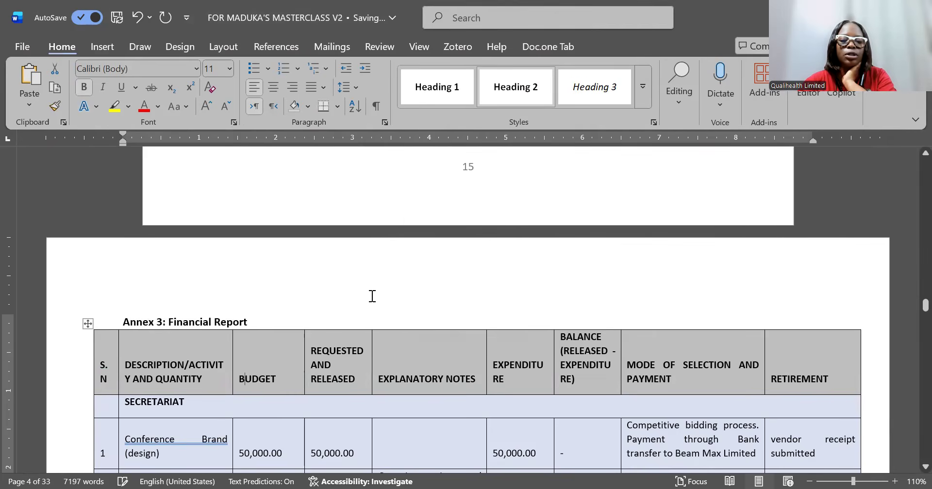
- Look through the Annex 3 financial table, including the brochure adverts and exhibitions sections, down to the Annex 4 heading
{"action": "key", "text": "Down"}
{"action": "key", "text": "Down"}
{"action": "key", "text": "Down"}
{"action": "key", "text": "Down"}
{"action": "key", "text": "Down"}
{"action": "key", "text": "Down"}
{"action": "key", "text": "Down"}
{"action": "key", "text": "Down"}
{"action": "key", "text": "Down"}
{"action": "key", "text": "Down"}
{"action": "key", "text": "Down"}
{"action": "key", "text": "Down"}
{"action": "key", "text": "Down"}
{"action": "key", "text": "Down"}
{"action": "key", "text": "Down"}
{"action": "key", "text": "Down"}
{"action": "key", "text": "Down"}
{"action": "key", "text": "Down"}
{"action": "key", "text": "Down"}
{"action": "key", "text": "Down"}
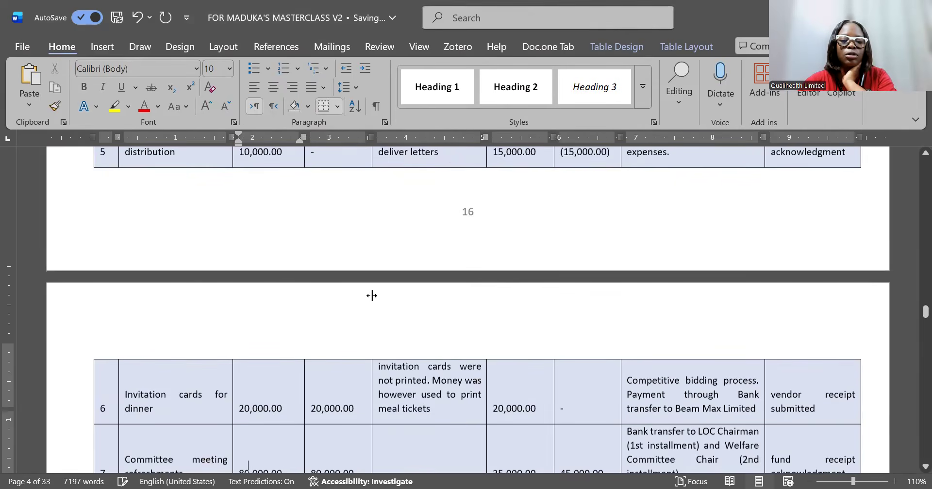
{"action": "key", "text": "Down"}
{"action": "key", "text": "Down"}
{"action": "key", "text": "Down"}
{"action": "key", "text": "Down"}
{"action": "key", "text": "Down"}
{"action": "key", "text": "Down"}
{"action": "key", "text": "Down"}
{"action": "key", "text": "Down"}
{"action": "key", "text": "Down"}
{"action": "key", "text": "Down"}
{"action": "key", "text": "Down"}
{"action": "key", "text": "Down"}
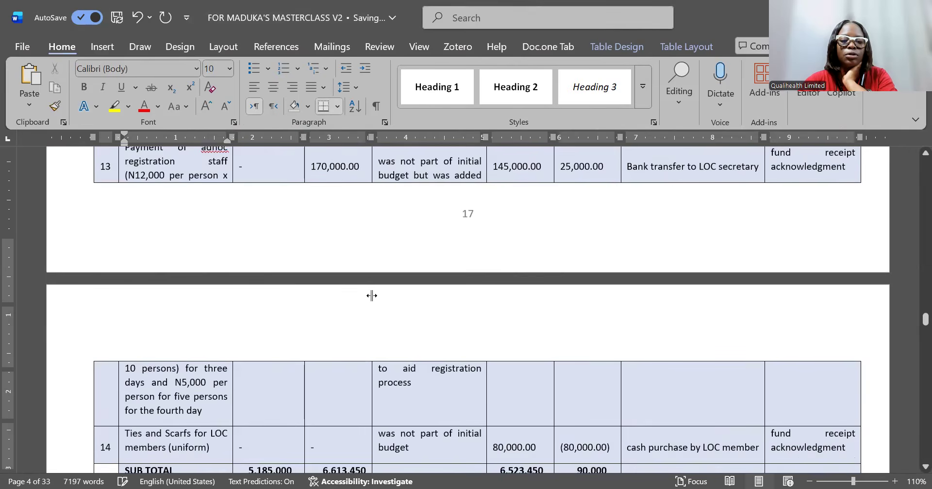
{"action": "key", "text": "Down"}
{"action": "key", "text": "Down"}
{"action": "key", "text": "Down"}
{"action": "key", "text": "Down"}
{"action": "key", "text": "Down"}
{"action": "key", "text": "Down"}
{"action": "key", "text": "Down"}
{"action": "key", "text": "Down"}
{"action": "key", "text": "Down"}
{"action": "key", "text": "Down"}
{"action": "key", "text": "Down"}
{"action": "key", "text": "Down"}
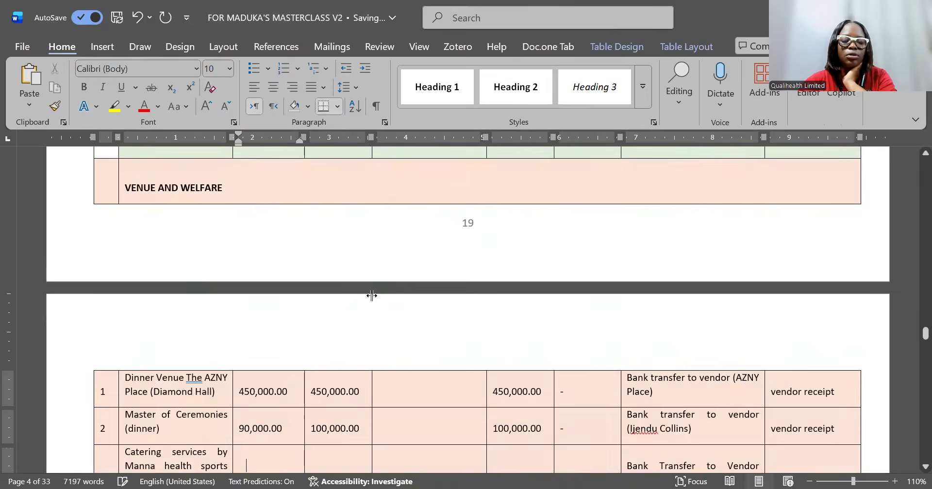
{"action": "key", "text": "Down"}
{"action": "key", "text": "Down"}
{"action": "key", "text": "Down"}
{"action": "key", "text": "Down"}
{"action": "key", "text": "Down"}
{"action": "key", "text": "Down"}
{"action": "key", "text": "Down"}
{"action": "key", "text": "Down"}
{"action": "key", "text": "Down"}
{"action": "key", "text": "Down"}
{"action": "key", "text": "Down"}
{"action": "key", "text": "Down"}
{"action": "key", "text": "Down"}
{"action": "key", "text": "Down"}
{"action": "key", "text": "Down"}
{"action": "key", "text": "Down"}
{"action": "key", "text": "Down"}
{"action": "key", "text": "Down"}
{"action": "key", "text": "Down"}
{"action": "key", "text": "Down"}
{"action": "key", "text": "Down"}
{"action": "key", "text": "Down"}
{"action": "key", "text": "Down"}
{"action": "key", "text": "Down"}
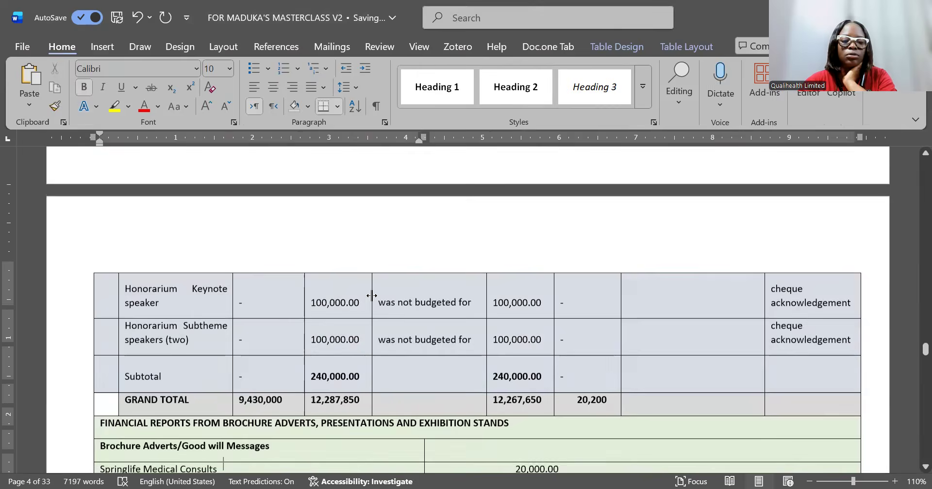
{"action": "key", "text": "Down"}
{"action": "key", "text": "Down"}
{"action": "key", "text": "Down"}
{"action": "key", "text": "Down"}
{"action": "key", "text": "Down"}
{"action": "key", "text": "Down"}
{"action": "key", "text": "Down"}
{"action": "key", "text": "Down"}
{"action": "key", "text": "Down"}
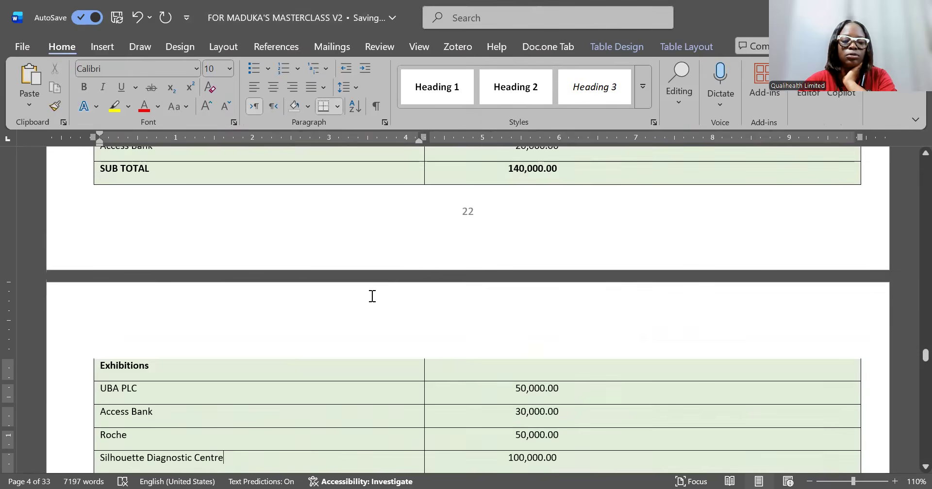
{"action": "key", "text": "Down"}
{"action": "key", "text": "Down"}
{"action": "key", "text": "Down"}
{"action": "key", "text": "Down"}
{"action": "key", "text": "Down"}
{"action": "key", "text": "Down"}
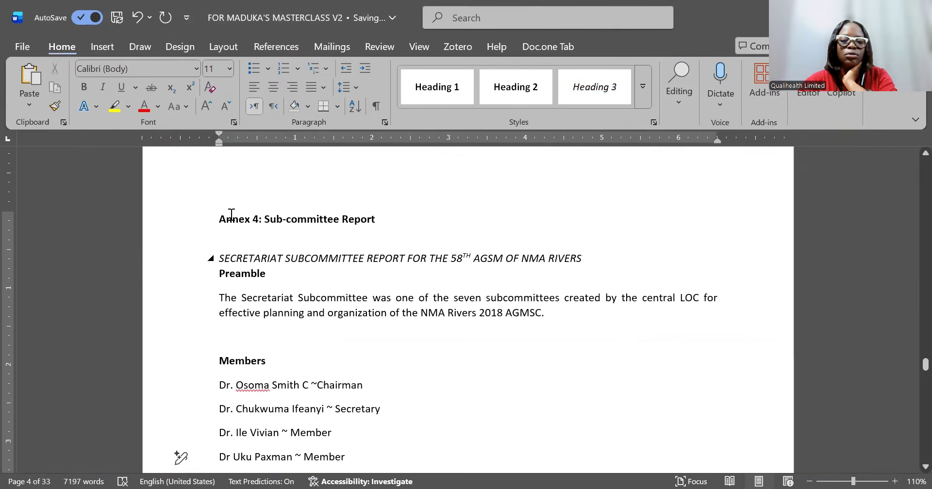
- Apply the Heading 2 style to the "Annex 4: Sub-committee Report" line
{"action": "left_click", "coordinate": [191, 214]}
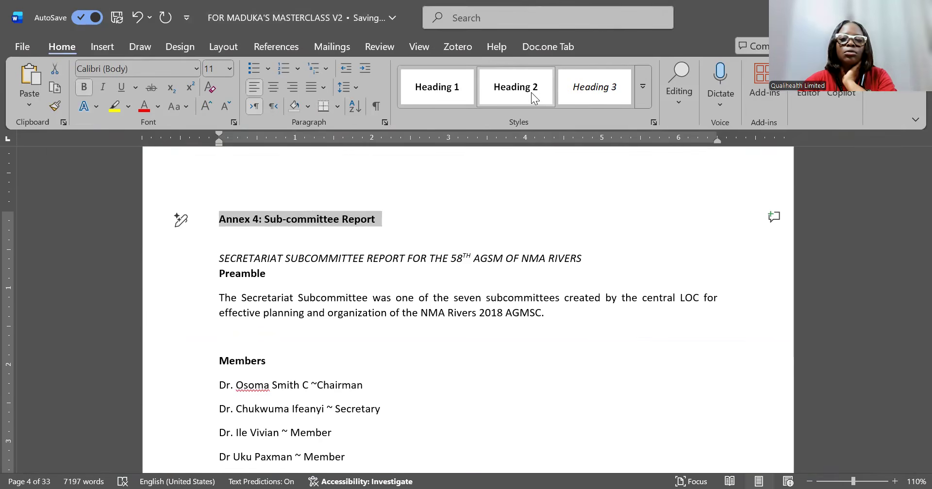
{"action": "left_click", "coordinate": [415, 294]}
- Look through the secretariat subcommittee report under Annex 4 down to the media and publicity subcommittee's member list
{"action": "key", "text": "Down"}
{"action": "key", "text": "Down"}
{"action": "key", "text": "Down"}
{"action": "key", "text": "Down"}
{"action": "key", "text": "Down"}
{"action": "key", "text": "Down"}
{"action": "key", "text": "Down"}
{"action": "key", "text": "Down"}
{"action": "key", "text": "Down"}
{"action": "key", "text": "Down"}
{"action": "key", "text": "Down"}
{"action": "key", "text": "Down"}
{"action": "key", "text": "Down"}
{"action": "key", "text": "Down"}
{"action": "key", "text": "Down"}
{"action": "key", "text": "Down"}
{"action": "key", "text": "Down"}
{"action": "key", "text": "Down"}
{"action": "key", "text": "Down"}
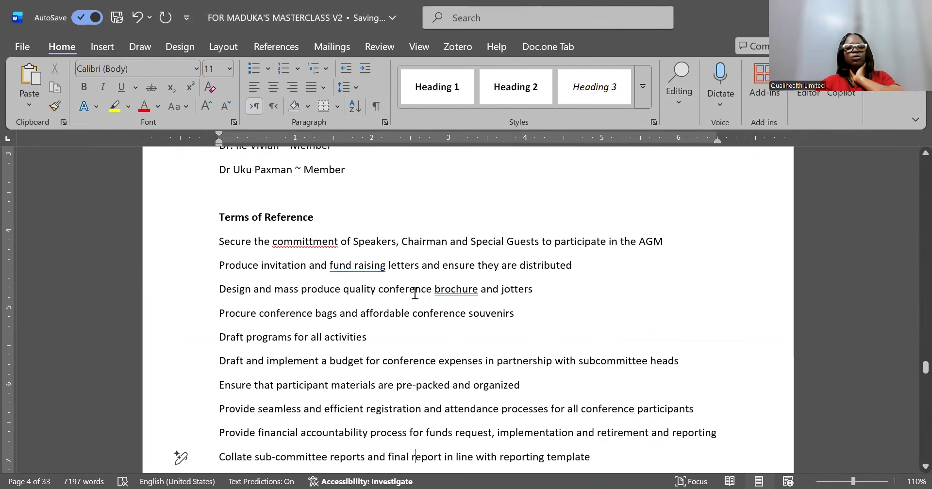
{"action": "key", "text": "Down"}
{"action": "key", "text": "Down"}
{"action": "key", "text": "Down"}
{"action": "key", "text": "Down"}
{"action": "key", "text": "Down"}
{"action": "key", "text": "Down"}
{"action": "key", "text": "Down"}
{"action": "key", "text": "Down"}
{"action": "key", "text": "Down"}
{"action": "key", "text": "Down"}
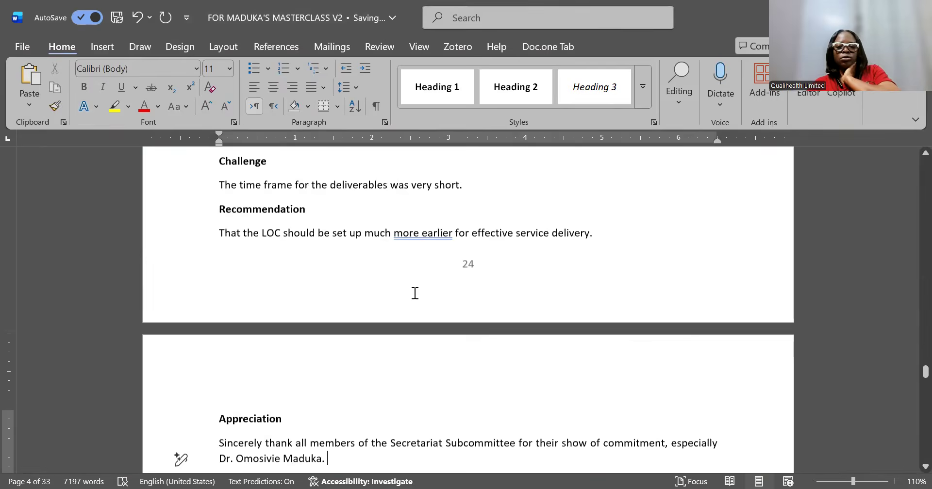
{"action": "key", "text": "Down"}
{"action": "key", "text": "Down"}
{"action": "key", "text": "Down"}
{"action": "key", "text": "Down"}
{"action": "key", "text": "Down"}
{"action": "key", "text": "Down"}
{"action": "key", "text": "Down"}
{"action": "key", "text": "Down"}
{"action": "key", "text": "Down"}
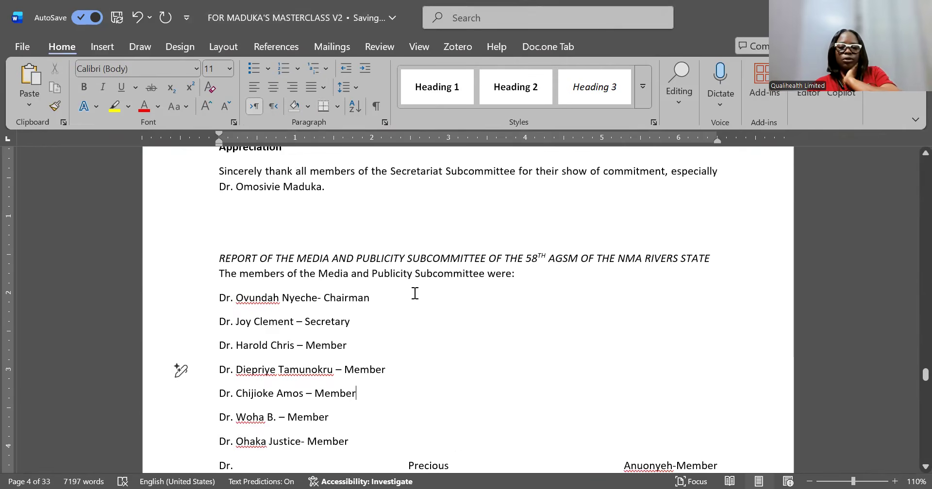
- Update the entire table of contents near the start of the report, not just its page numbers
{"action": "scroll", "coordinate": [415, 294], "scroll_direction": "up", "scroll_amount": 8}
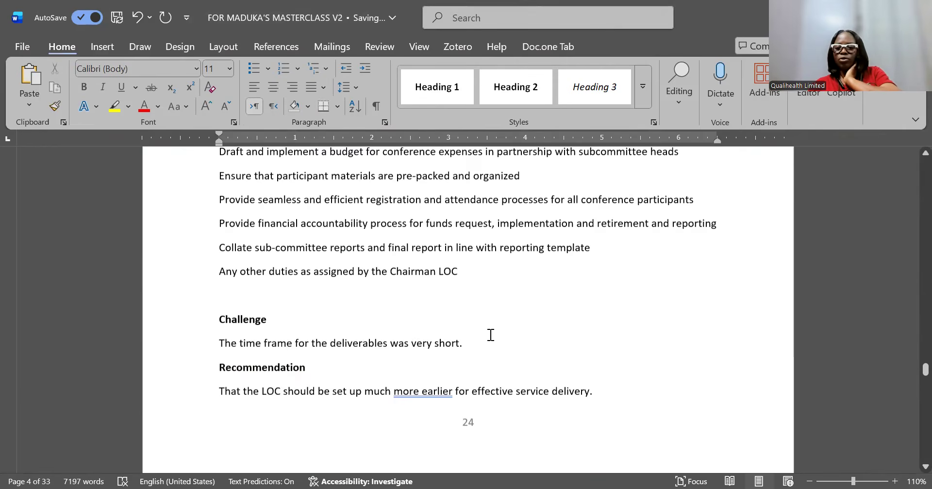
{"action": "scroll", "coordinate": [490, 335], "scroll_direction": "up", "scroll_amount": 3}
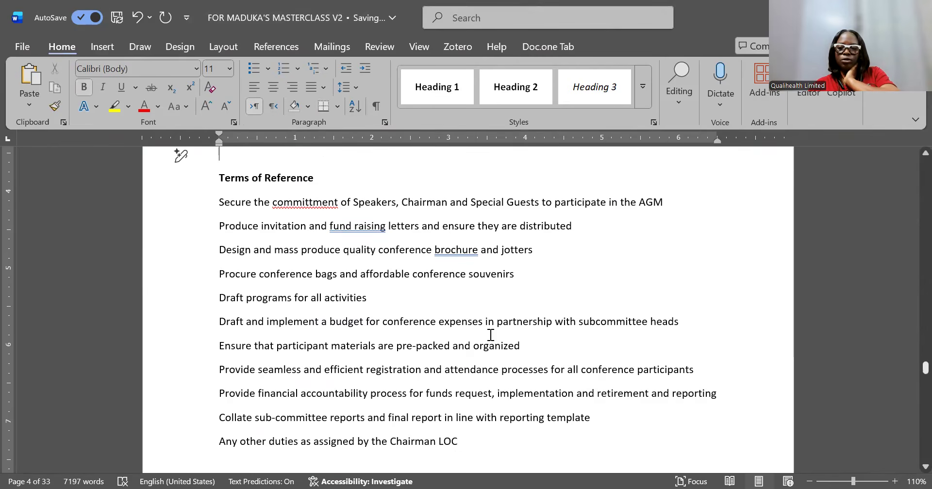
{"action": "scroll", "coordinate": [491, 335], "scroll_direction": "up", "scroll_amount": 20}
{"action": "scroll", "coordinate": [491, 335], "scroll_direction": "down", "scroll_amount": 10}
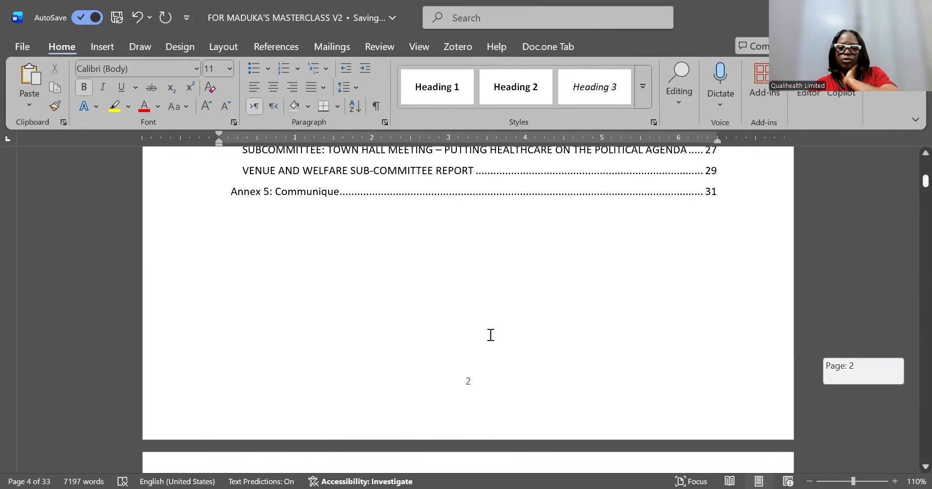
{"action": "scroll", "coordinate": [491, 335], "scroll_direction": "up", "scroll_amount": 6}
{"action": "scroll", "coordinate": [491, 335], "scroll_direction": "up", "scroll_amount": 6}
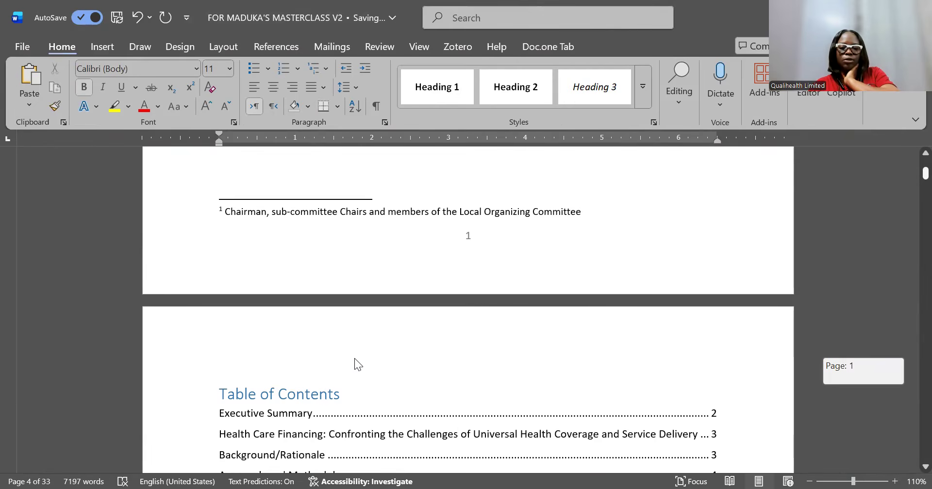
{"action": "left_click", "coordinate": [330, 391]}
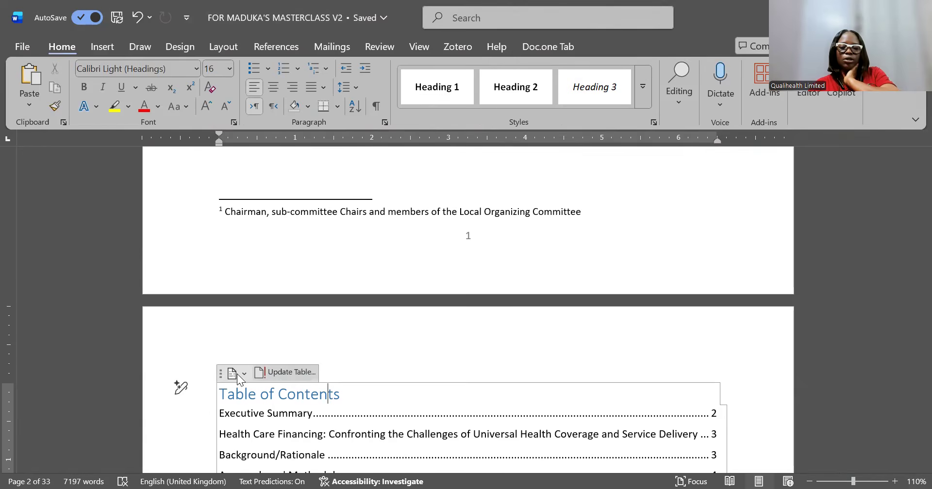
{"action": "left_click", "coordinate": [289, 378]}
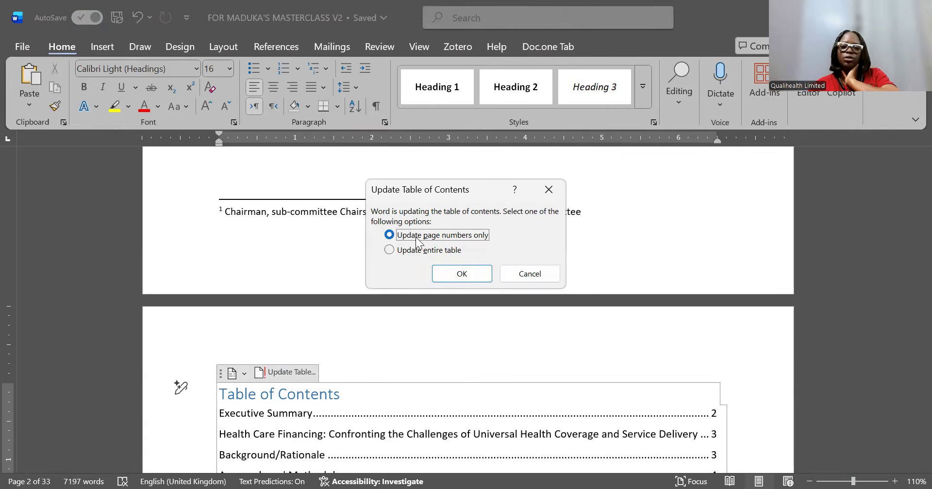
{"action": "left_click", "coordinate": [390, 251]}
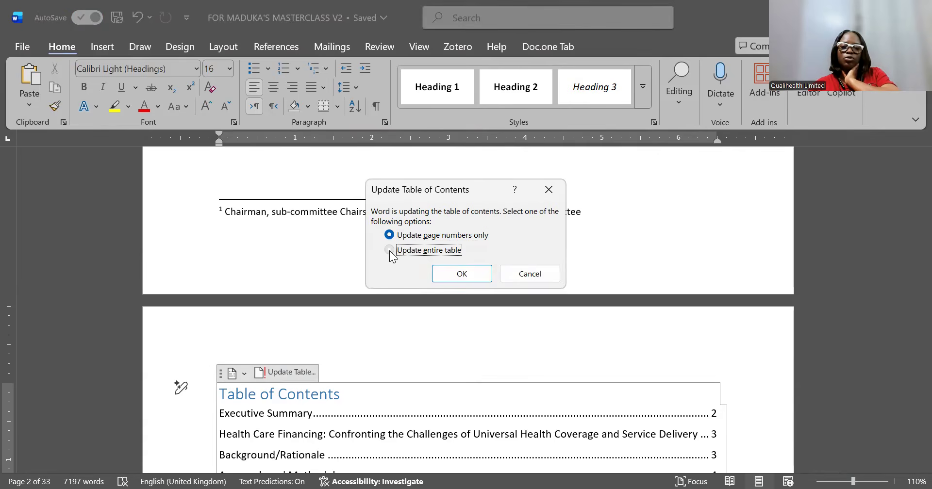
{"action": "left_click", "coordinate": [477, 275]}
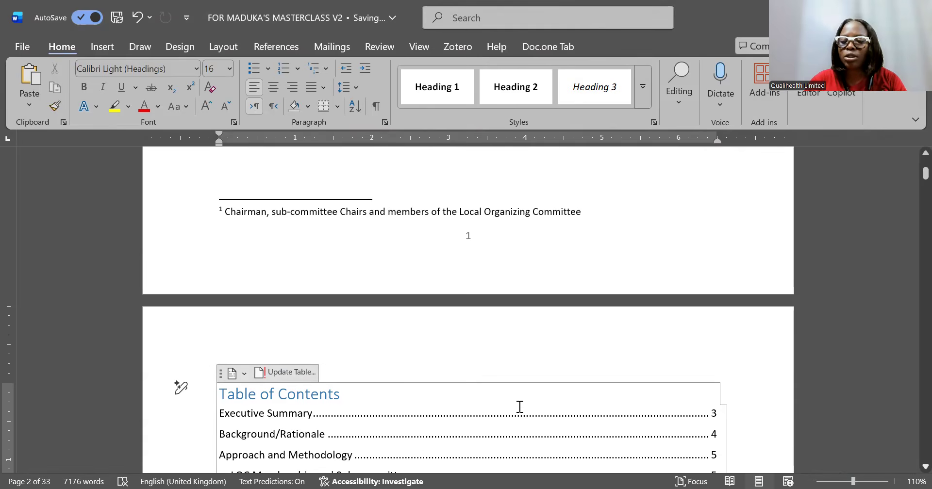
- Examine the updated table of contents from Executive Summary down to Annex 5: Communique
{"action": "scroll", "coordinate": [519, 407], "scroll_direction": "down", "scroll_amount": 3}
{"action": "scroll", "coordinate": [519, 407], "scroll_direction": "down", "scroll_amount": 3}
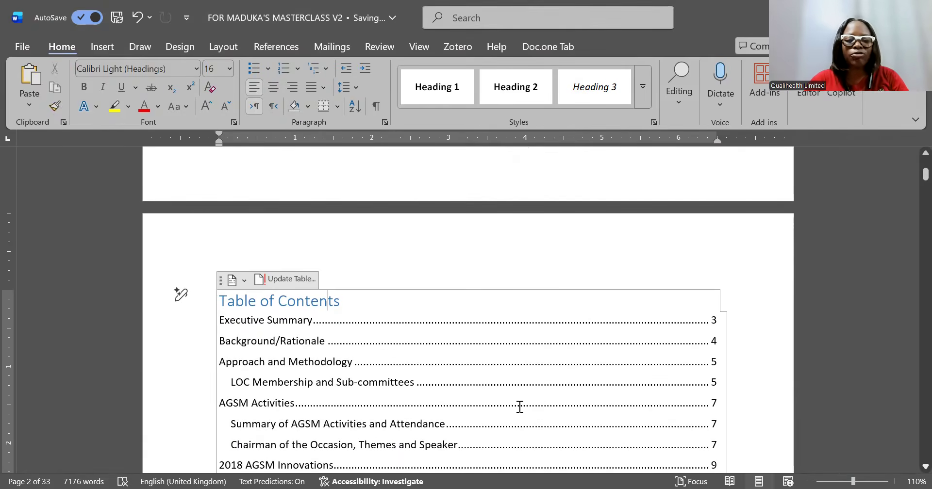
{"action": "scroll", "coordinate": [519, 407], "scroll_direction": "down", "scroll_amount": 2}
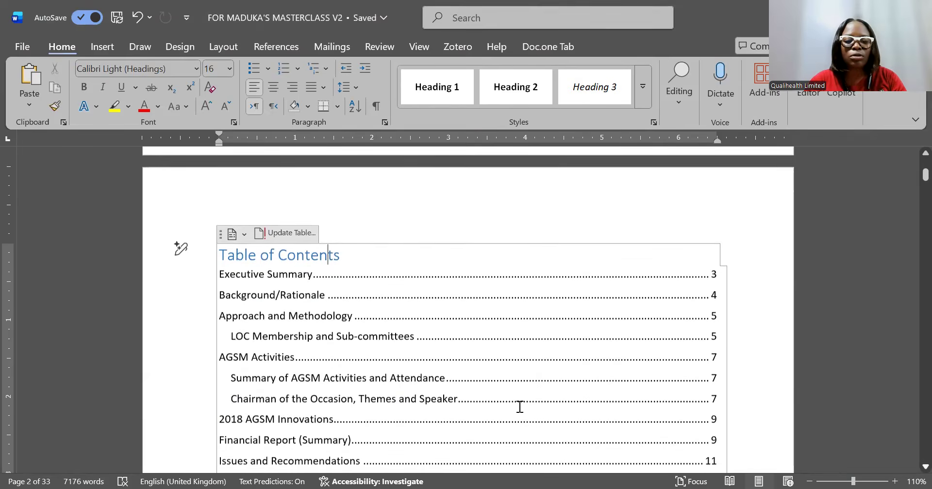
{"action": "scroll", "coordinate": [520, 406], "scroll_direction": "down", "scroll_amount": 1}
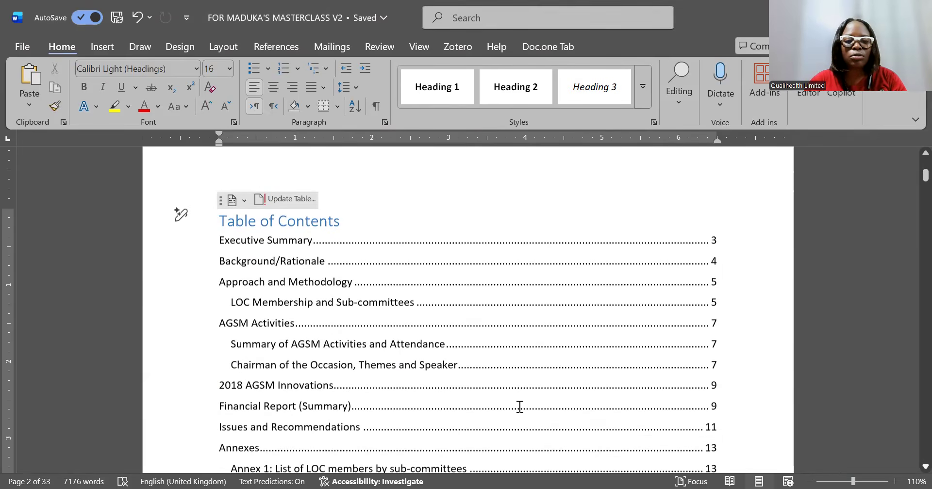
{"action": "scroll", "coordinate": [520, 407], "scroll_direction": "down", "scroll_amount": 3}
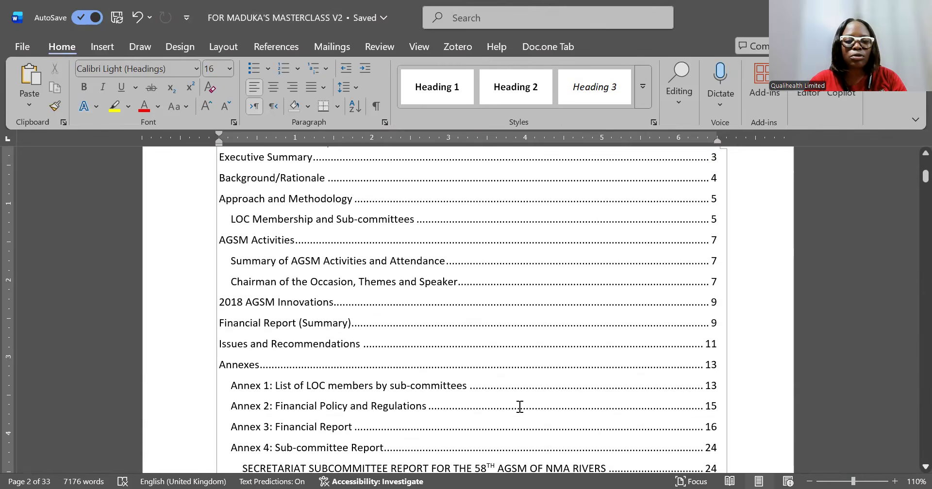
{"action": "scroll", "coordinate": [520, 407], "scroll_direction": "down", "scroll_amount": 1}
{"action": "scroll", "coordinate": [519, 406], "scroll_direction": "down", "scroll_amount": 2}
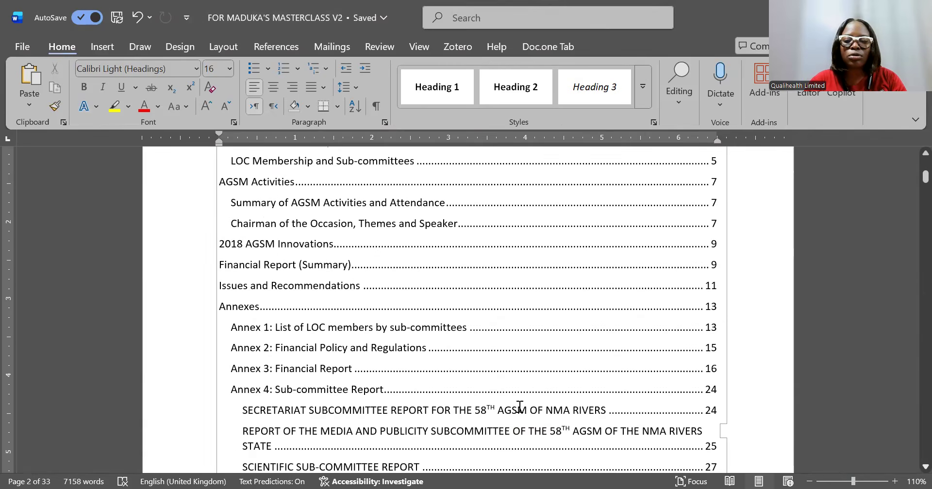
{"action": "scroll", "coordinate": [520, 407], "scroll_direction": "down", "scroll_amount": 1}
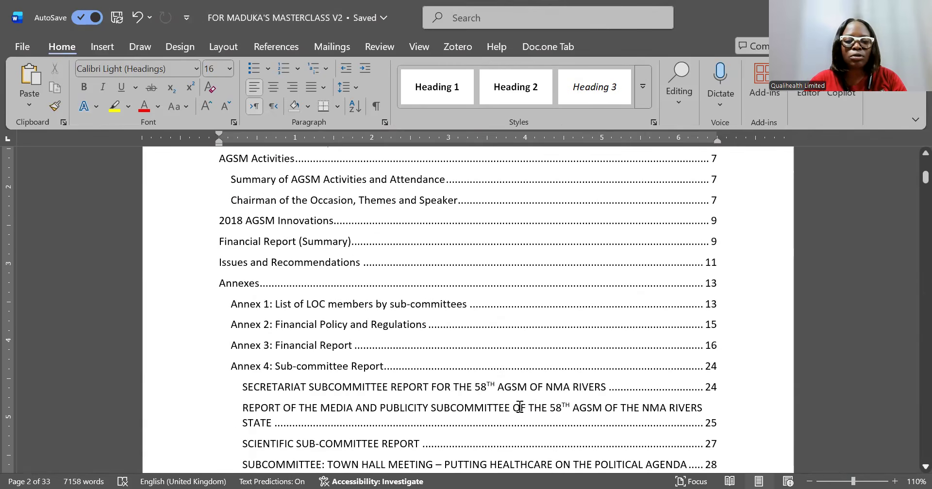
{"action": "scroll", "coordinate": [519, 407], "scroll_direction": "down", "scroll_amount": 2}
{"action": "scroll", "coordinate": [519, 407], "scroll_direction": "down", "scroll_amount": 2}
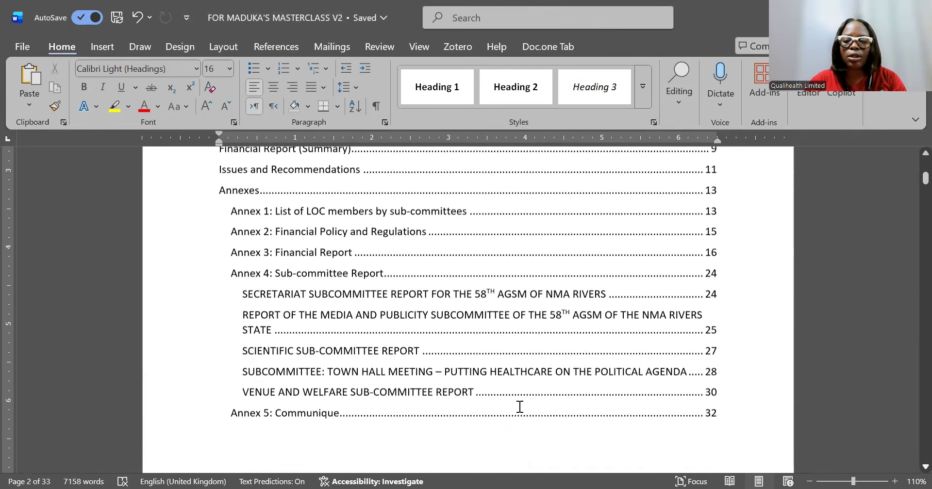
{"action": "scroll", "coordinate": [520, 407], "scroll_direction": "down", "scroll_amount": 2}
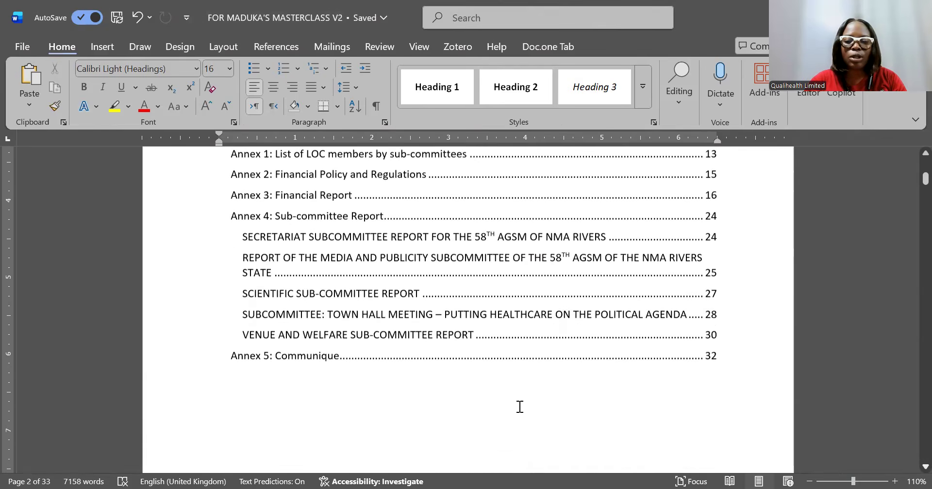
{"action": "scroll", "coordinate": [519, 406], "scroll_direction": "down", "scroll_amount": 5}
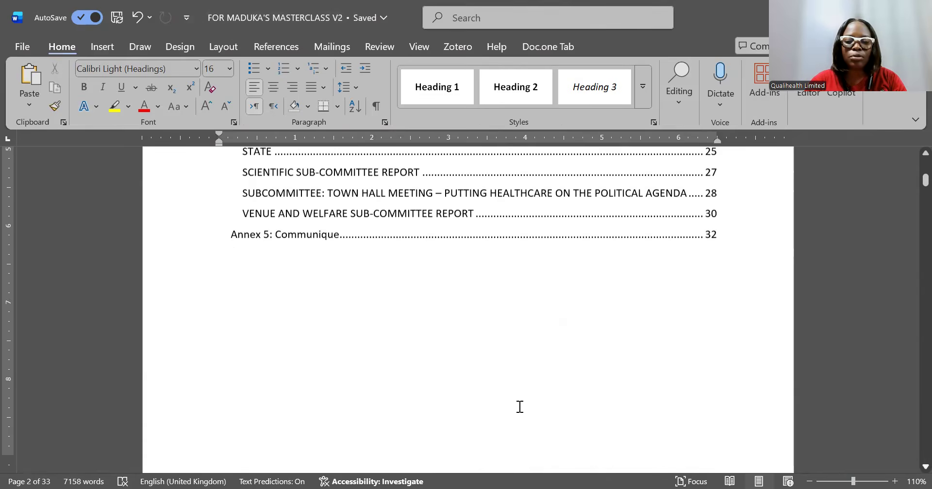
- Compare the table of contents with the Executive Summary pages that follow it, down to the Health Care Financing line
{"action": "scroll", "coordinate": [520, 407], "scroll_direction": "down", "scroll_amount": 3}
{"action": "scroll", "coordinate": [519, 406], "scroll_direction": "down", "scroll_amount": 5}
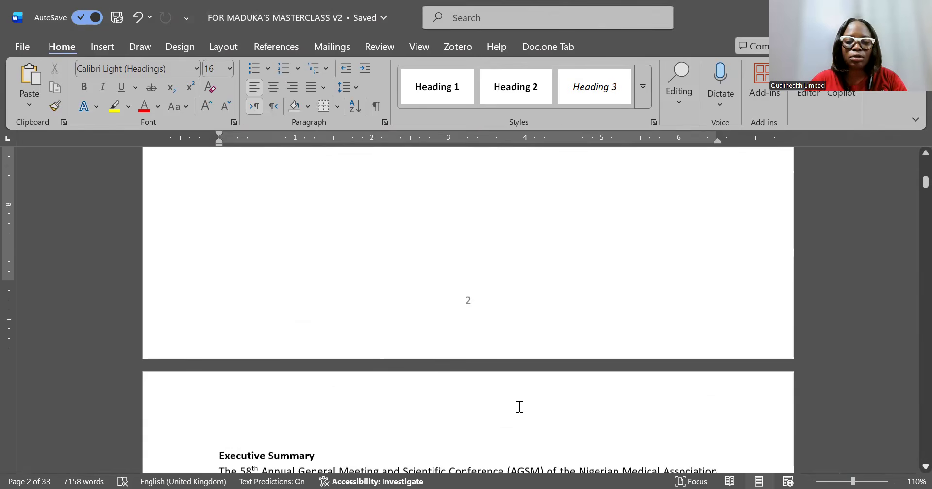
{"action": "scroll", "coordinate": [520, 407], "scroll_direction": "down", "scroll_amount": 3}
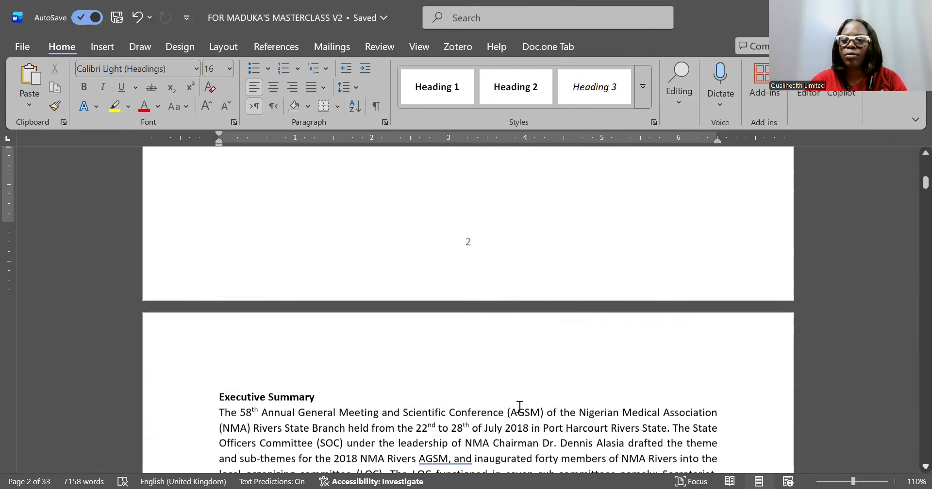
{"action": "scroll", "coordinate": [519, 407], "scroll_direction": "down", "scroll_amount": 3}
{"action": "scroll", "coordinate": [520, 407], "scroll_direction": "up", "scroll_amount": 20}
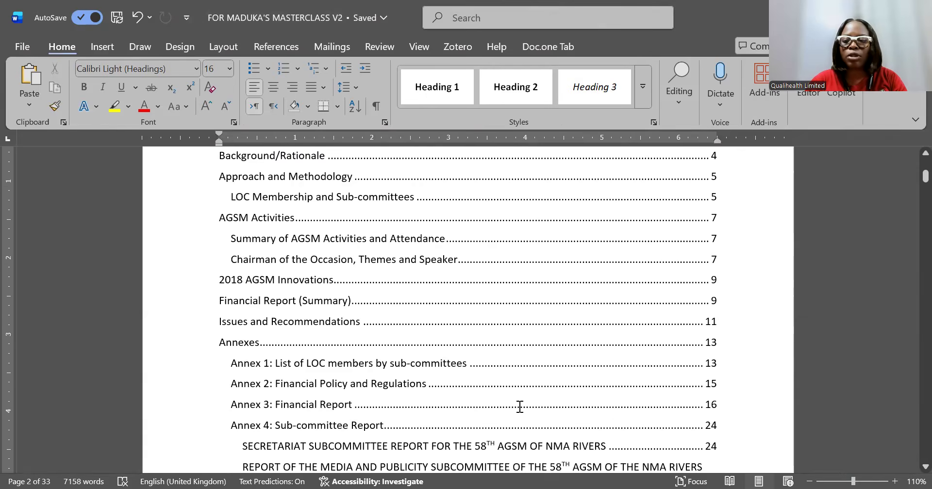
{"action": "scroll", "coordinate": [519, 407], "scroll_direction": "down", "scroll_amount": 13}
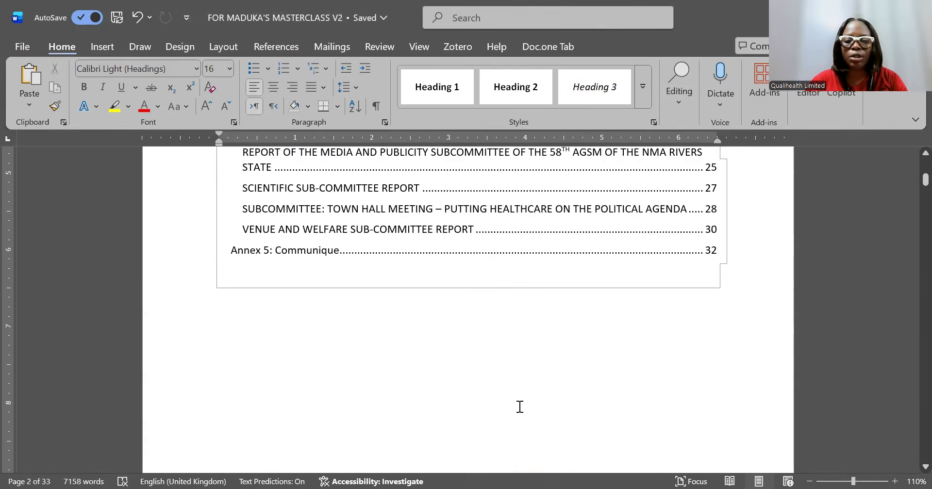
{"action": "scroll", "coordinate": [519, 407], "scroll_direction": "down", "scroll_amount": 15}
{"action": "scroll", "coordinate": [519, 407], "scroll_direction": "down", "scroll_amount": 2}
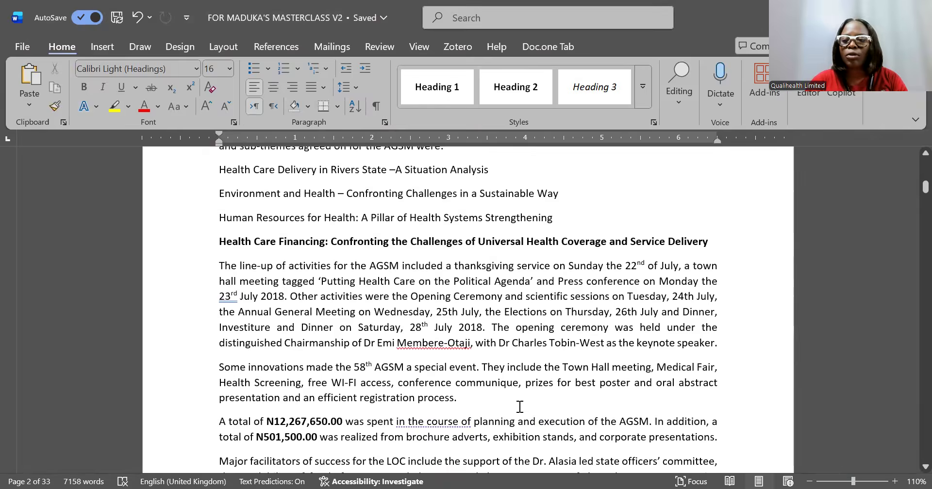
- Review the Executive Summary from its heading to its last paragraph, and the Background/Rationale section that follows it
{"action": "scroll", "coordinate": [520, 407], "scroll_direction": "up", "scroll_amount": 14}
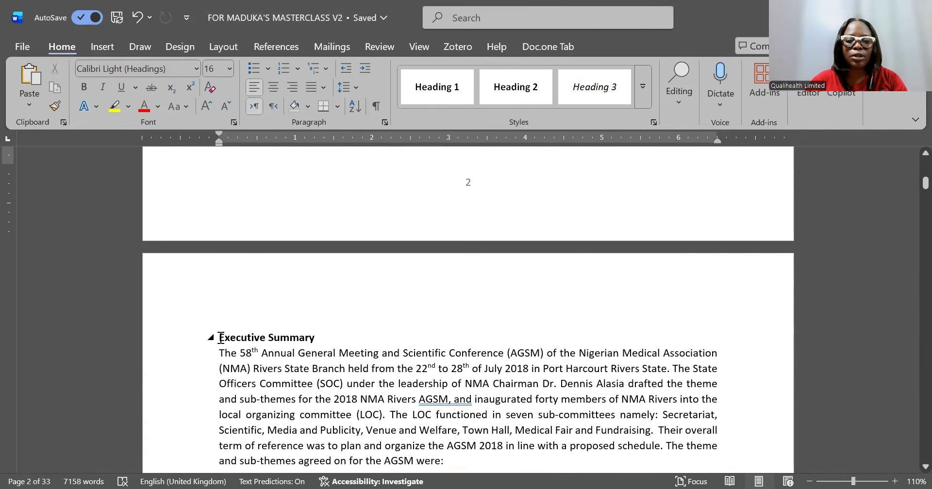
{"action": "mouse_move", "coordinate": [219, 338]}
{"action": "left_mouse_down"}
{"action": "mouse_move", "coordinate": [307, 465]}
{"action": "mouse_move", "coordinate": [359, 397]}
{"action": "mouse_move", "coordinate": [345, 473]}
{"action": "mouse_move", "coordinate": [532, 436]}
{"action": "mouse_move", "coordinate": [594, 444]}
{"action": "left_mouse_up"}
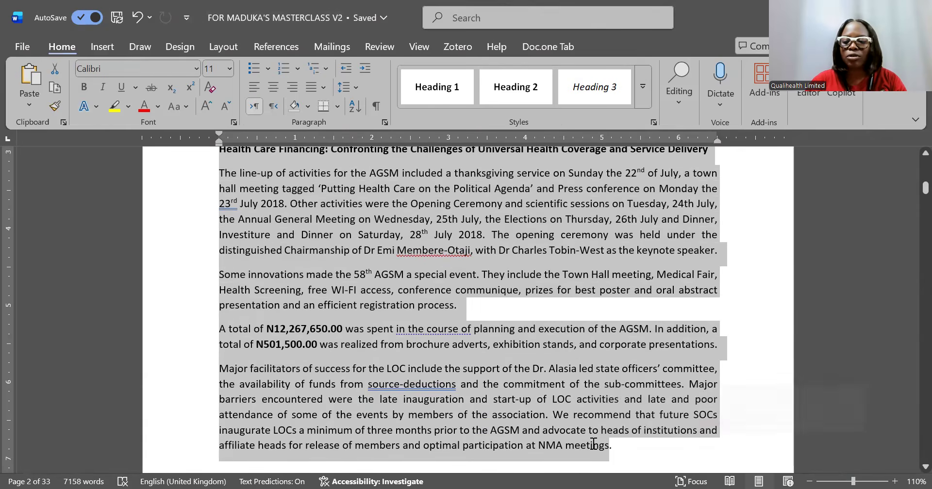
{"action": "scroll", "coordinate": [594, 444], "scroll_direction": "down", "scroll_amount": 5}
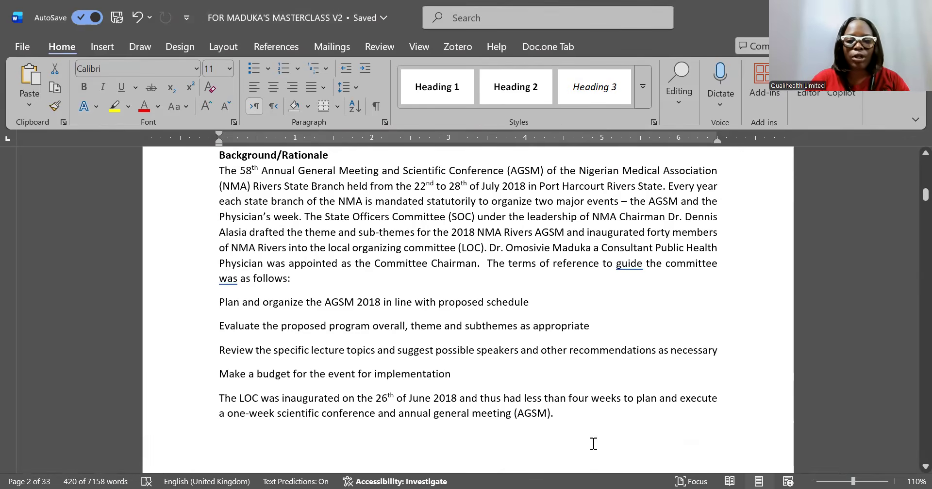
{"action": "scroll", "coordinate": [594, 444], "scroll_direction": "up", "scroll_amount": 5}
{"action": "scroll", "coordinate": [593, 444], "scroll_direction": "up", "scroll_amount": 5}
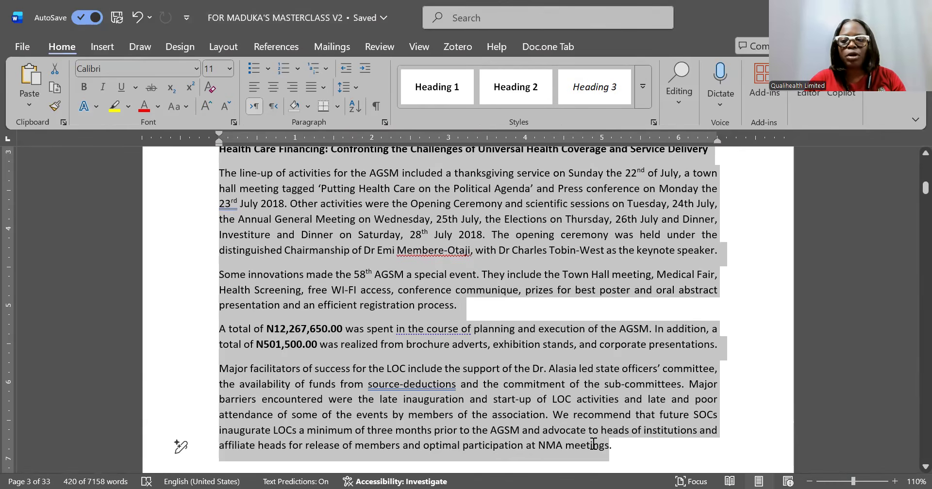
{"action": "scroll", "coordinate": [593, 445], "scroll_direction": "up", "scroll_amount": 15}
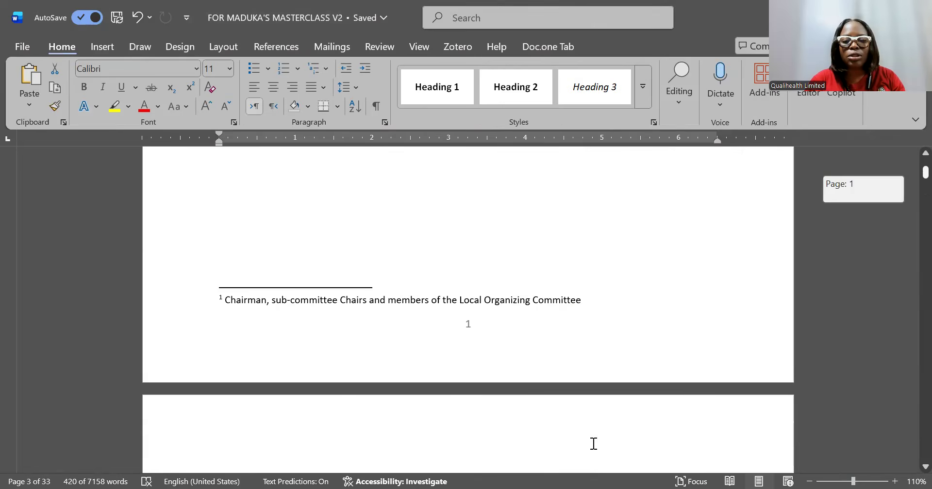
{"action": "scroll", "coordinate": [332, 312], "scroll_direction": "down", "scroll_amount": 3}
{"action": "left_click", "coordinate": [330, 305]}
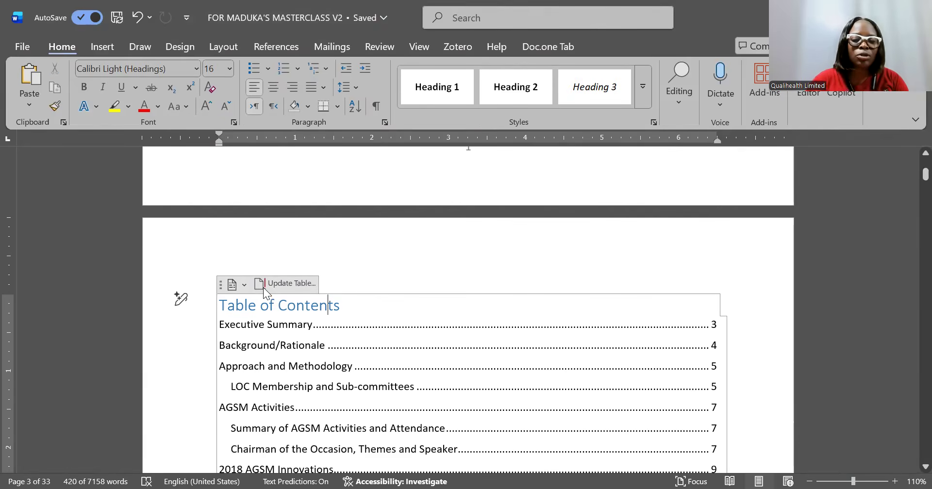
{"action": "left_click", "coordinate": [289, 286]}
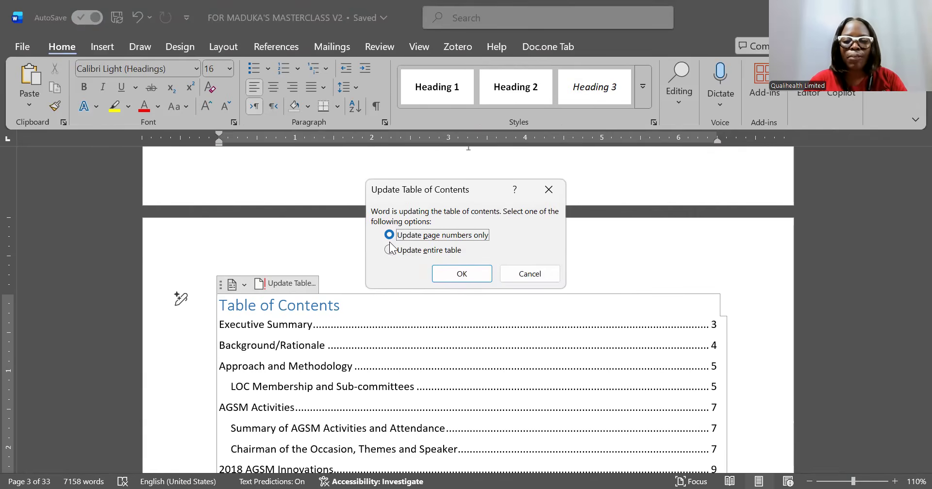
{"action": "left_click", "coordinate": [390, 234]}
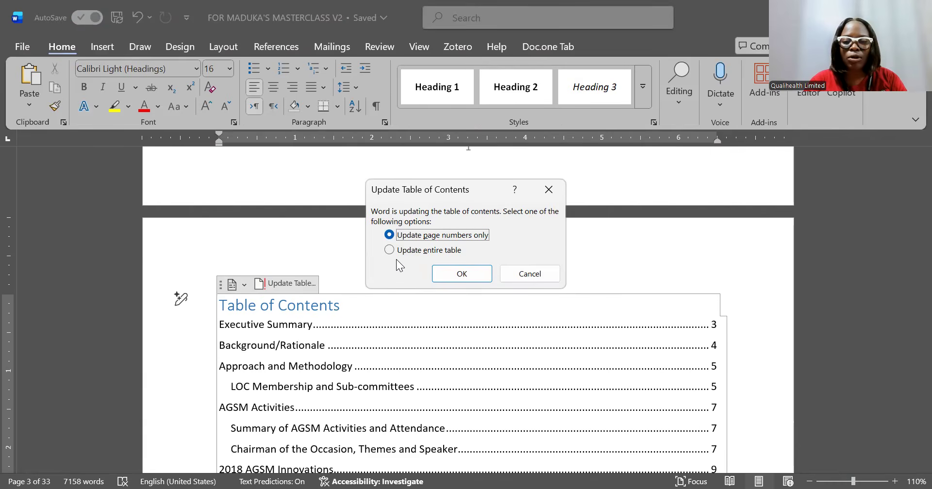
{"action": "left_click", "coordinate": [315, 241]}
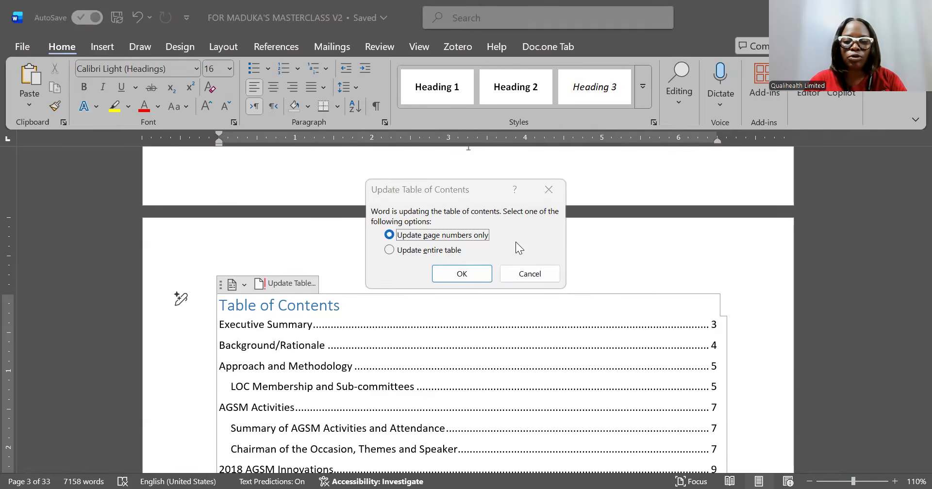
{"action": "left_click", "coordinate": [529, 273]}
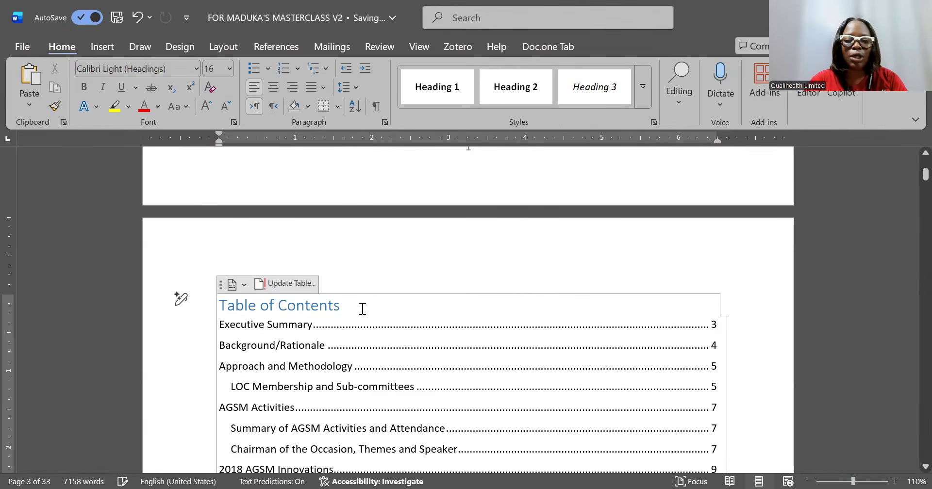
- Format the Table of Contents title as Calibri (Body), 11 pt, black and bold
{"action": "triple_click", "coordinate": [241, 298]}
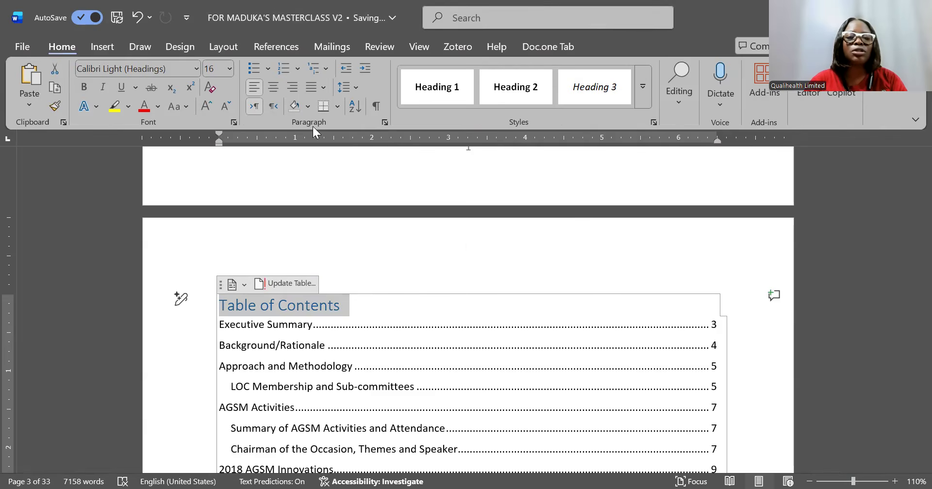
{"action": "left_click", "coordinate": [199, 69]}
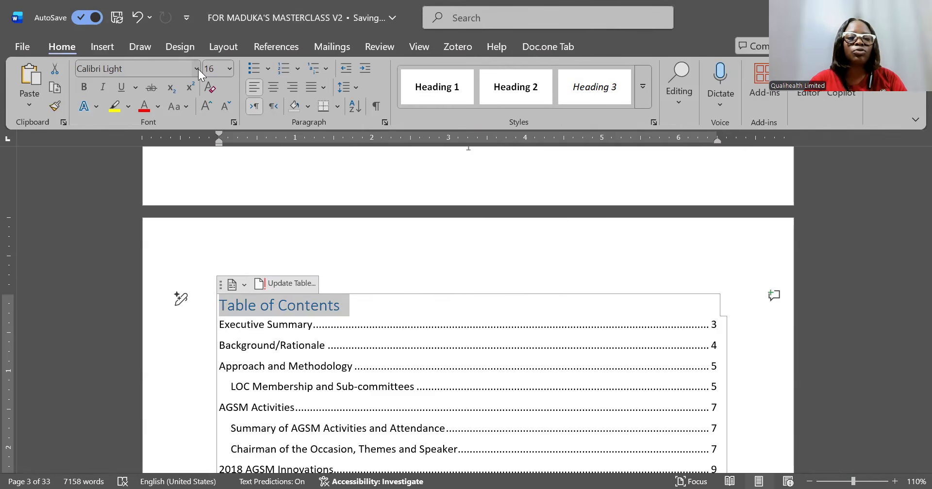
{"action": "left_click", "coordinate": [198, 69]}
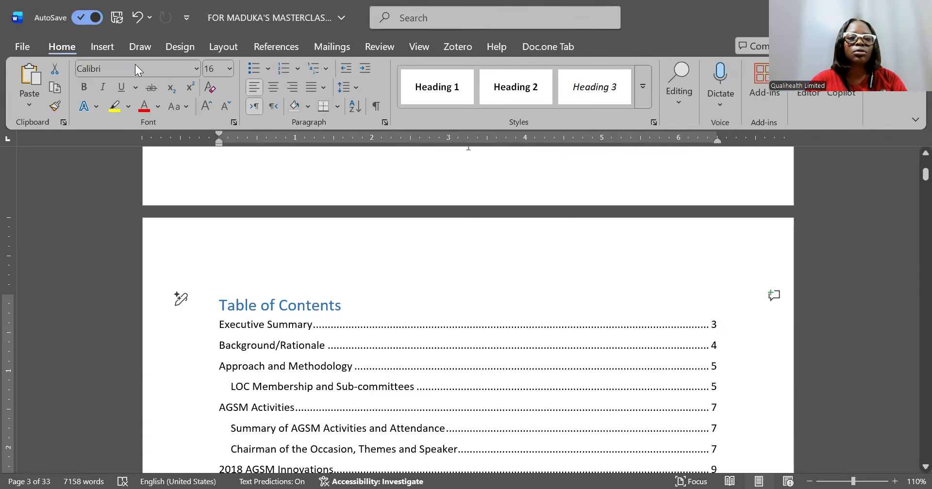
{"action": "left_click", "coordinate": [229, 68]}
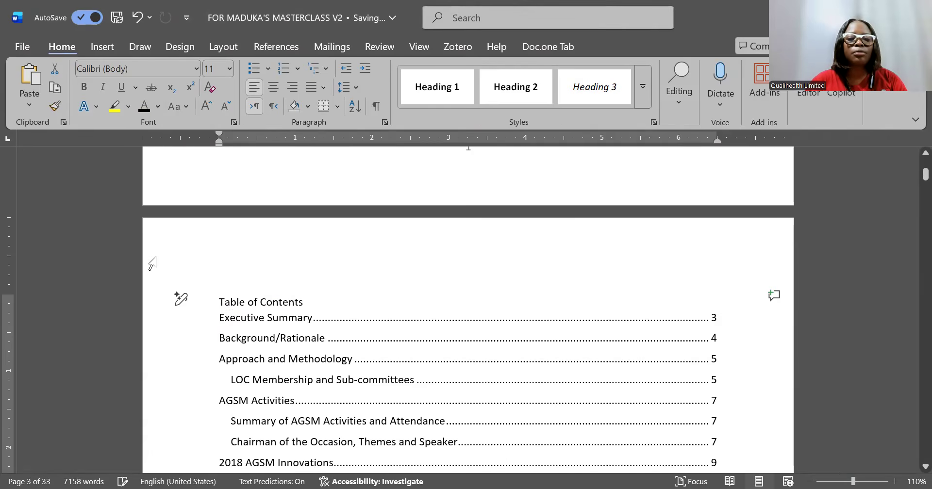
{"action": "key", "text": "ctrl+b"}
- Look over the table of contents entries down to Annex 5: Communique, along with the report's cover page
{"action": "left_click_drag", "start_coordinate": [199, 293], "coordinate": [202, 359]}
{"action": "left_click", "coordinate": [201, 361]}
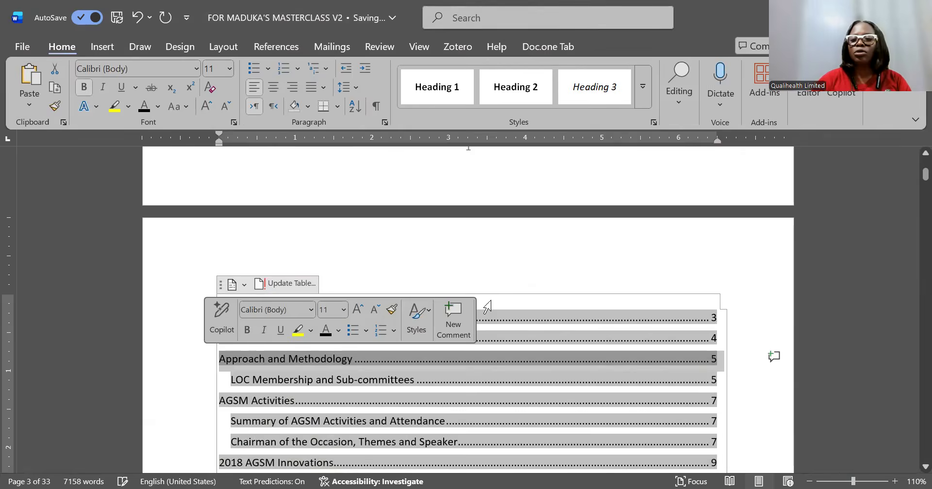
{"action": "scroll", "coordinate": [487, 307], "scroll_direction": "down", "scroll_amount": 5}
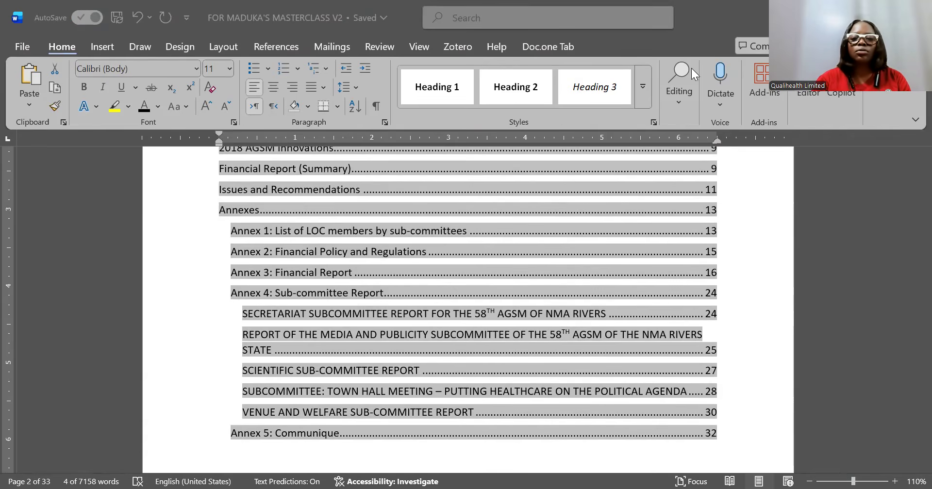
{"action": "left_click", "coordinate": [752, 343]}
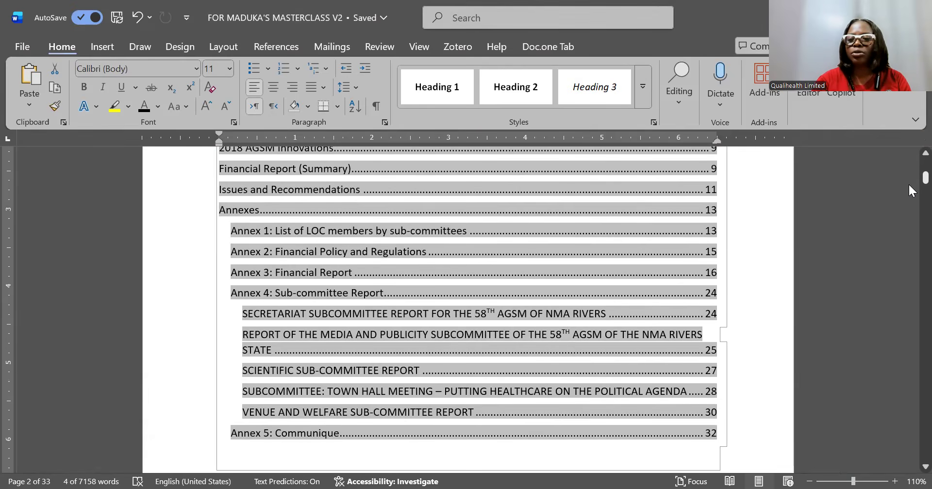
{"action": "scroll", "coordinate": [910, 177], "scroll_direction": "up", "scroll_amount": 10}
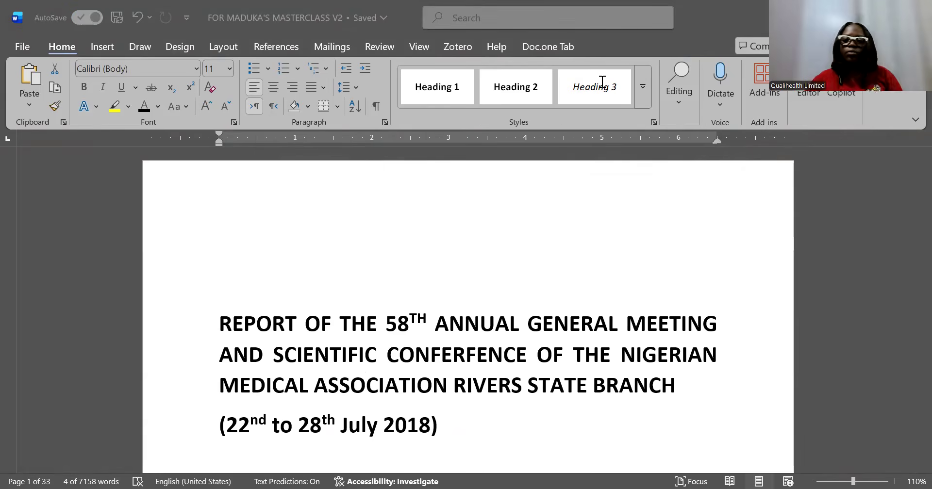
{"action": "left_click", "coordinate": [774, 137]}
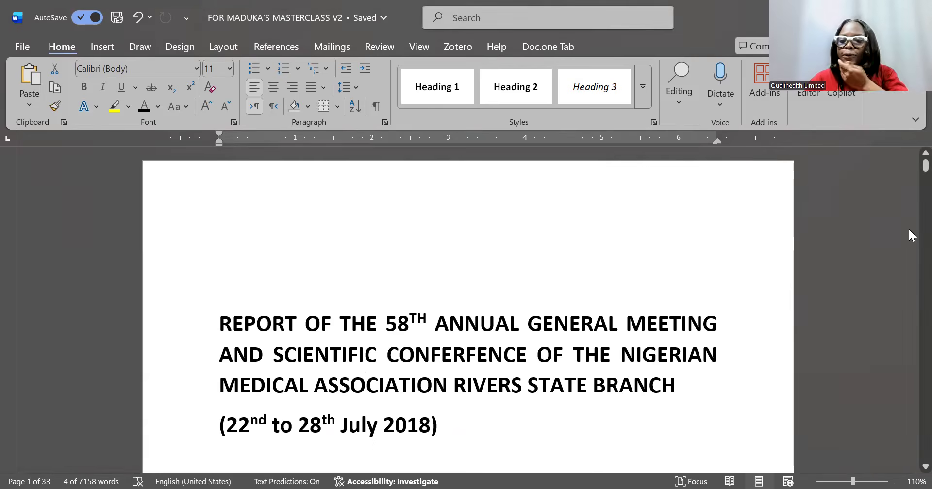
{"action": "scroll", "coordinate": [909, 231], "scroll_direction": "down", "scroll_amount": 6}
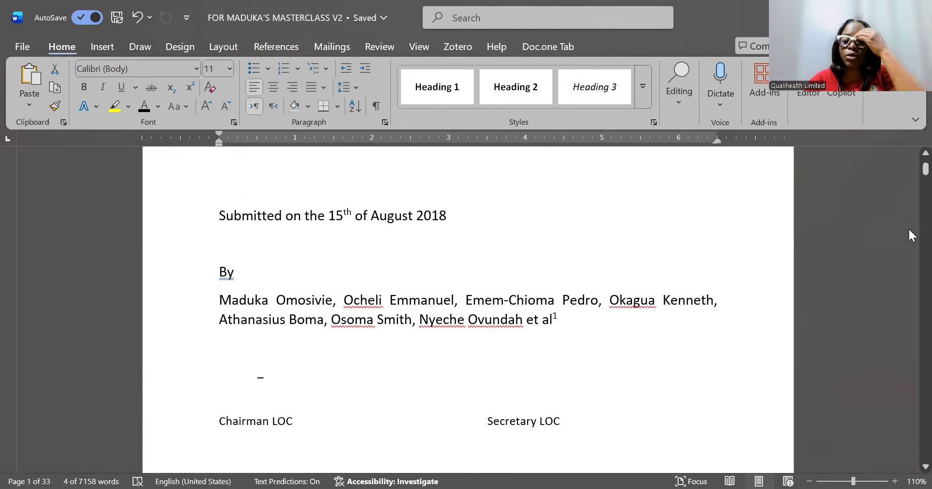
{"action": "scroll", "coordinate": [909, 231], "scroll_direction": "down", "scroll_amount": 5}
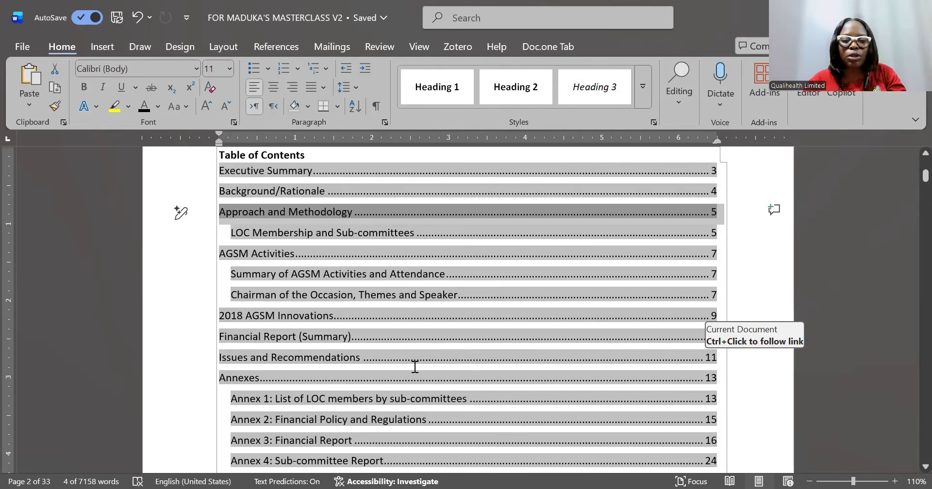
- Follow the table of contents links to Issues and Recommendations and to the media and publicity subcommittee report
{"action": "left_click", "coordinate": [581, 367], "text": "ctrl"}
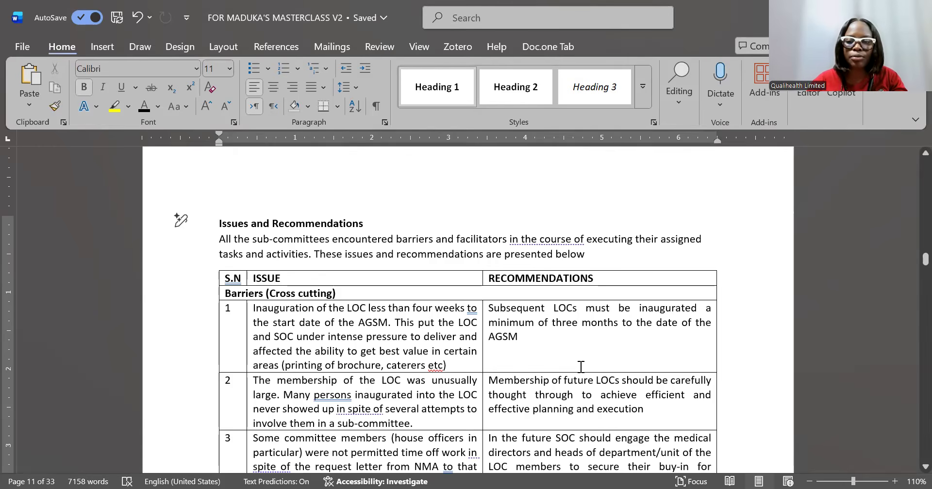
{"action": "scroll", "coordinate": [581, 368], "scroll_direction": "up", "scroll_amount": 20}
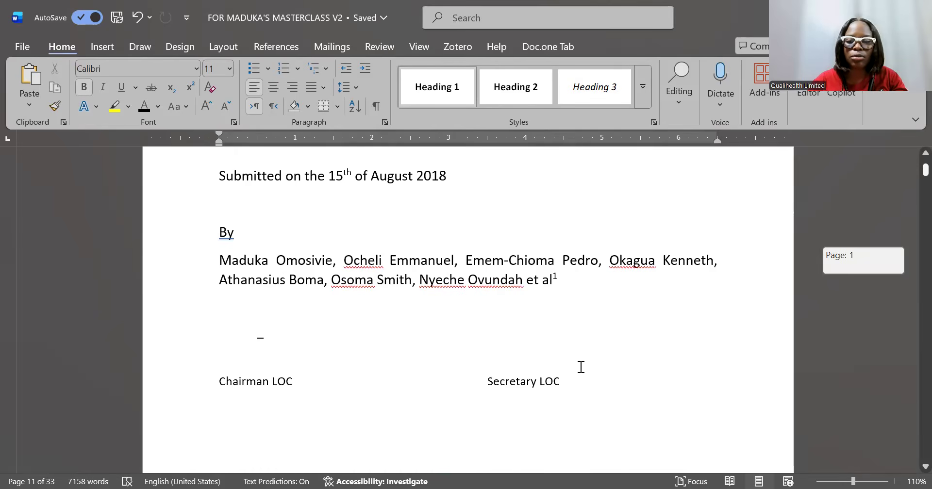
{"action": "scroll", "coordinate": [350, 271], "scroll_direction": "down", "scroll_amount": 10}
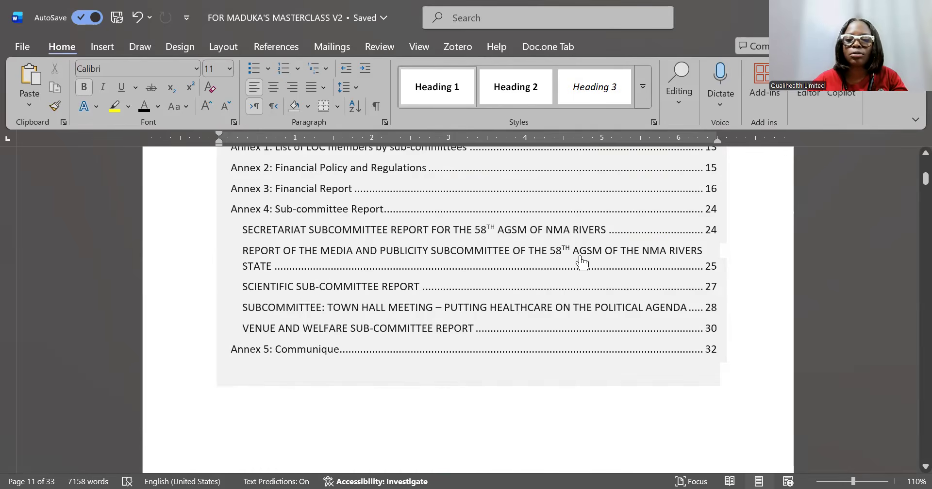
{"action": "left_click", "coordinate": [597, 263], "text": "ctrl"}
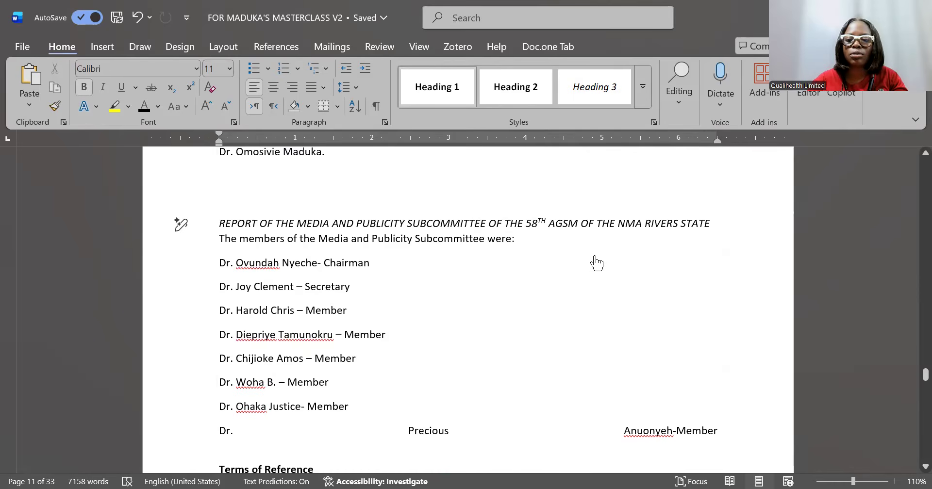
{"action": "double_click", "coordinate": [439, 256]}
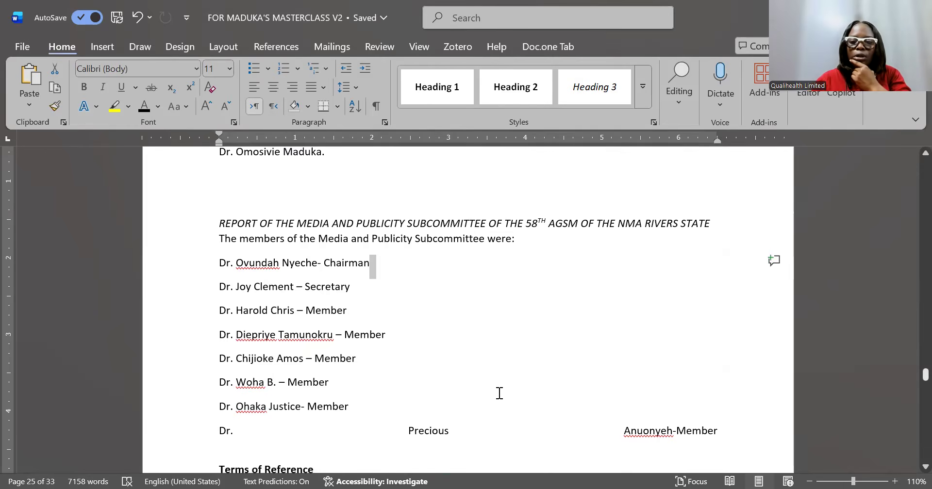
- Locate the portrait photo on page 6 in the LOC Membership and Sub-committees section
{"action": "scroll", "coordinate": [499, 394], "scroll_direction": "up", "scroll_amount": 20}
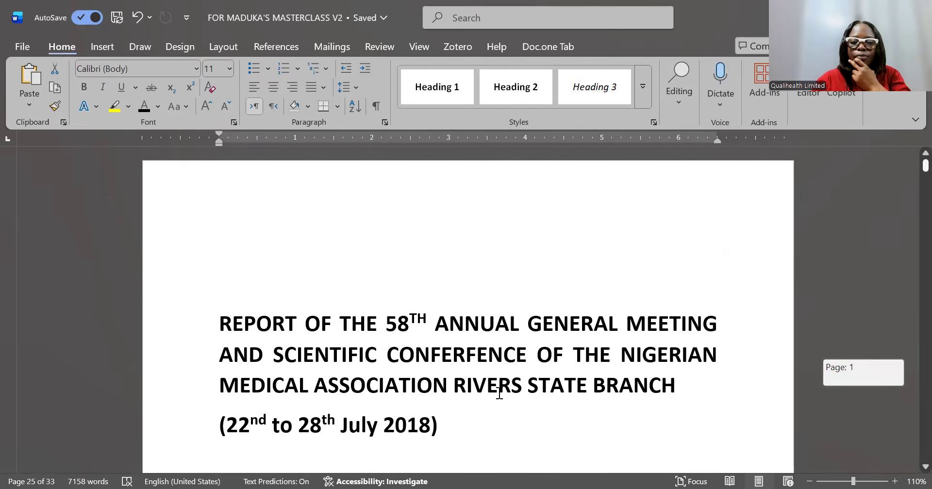
{"action": "scroll", "coordinate": [499, 394], "scroll_direction": "down", "scroll_amount": 20}
{"action": "scroll", "coordinate": [499, 393], "scroll_direction": "down", "scroll_amount": 10}
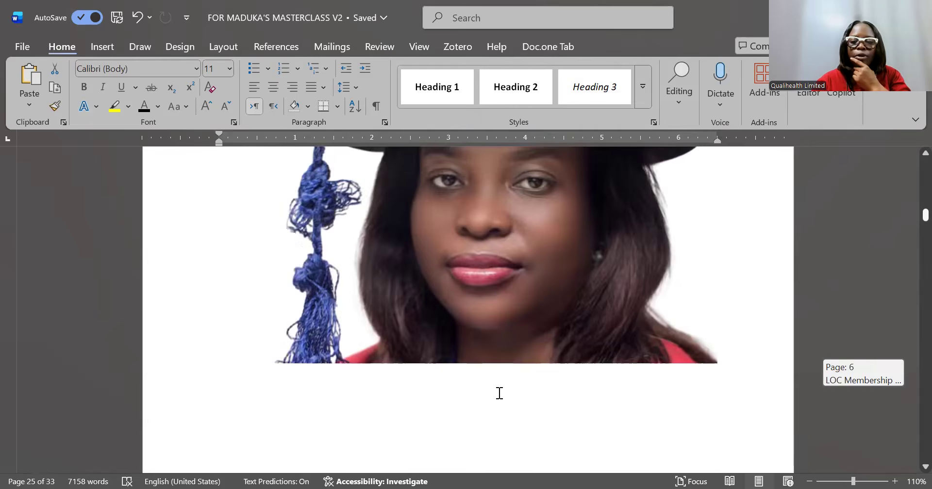
{"action": "scroll", "coordinate": [500, 394], "scroll_direction": "up", "scroll_amount": 5}
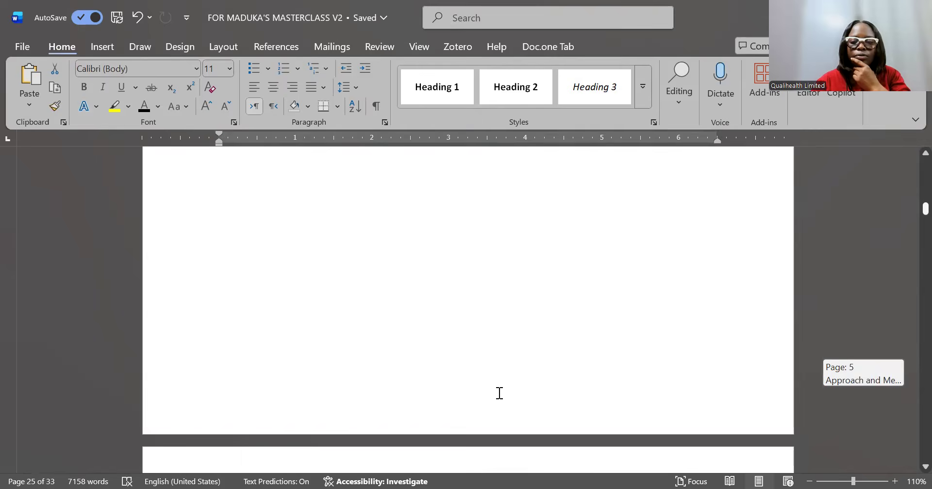
{"action": "scroll", "coordinate": [499, 394], "scroll_direction": "down", "scroll_amount": 1}
{"action": "scroll", "coordinate": [500, 394], "scroll_direction": "down", "scroll_amount": 5}
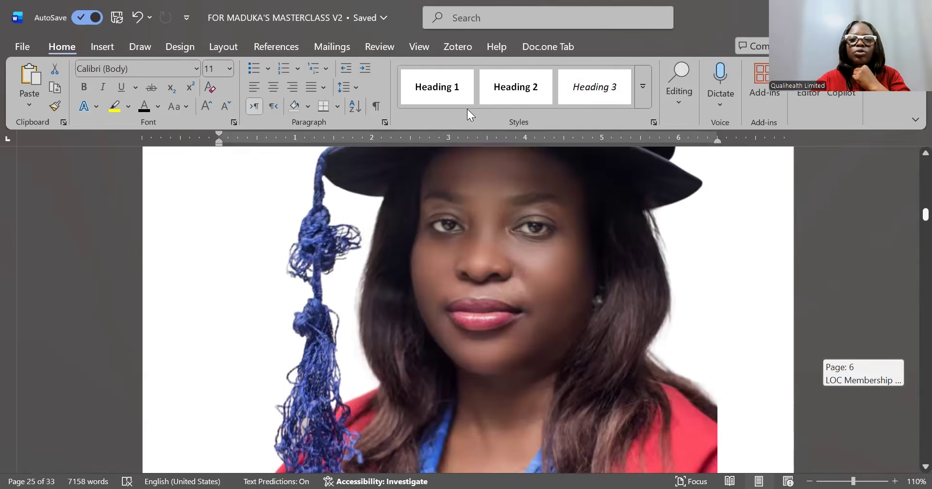
{"action": "scroll", "coordinate": [525, 138], "scroll_direction": "up", "scroll_amount": 3}
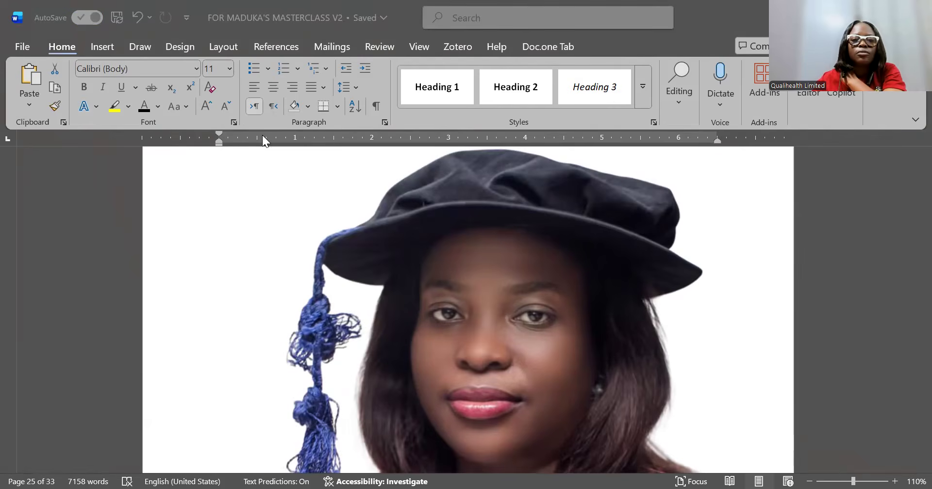
- Start a caption on the empty line directly below the portrait photo on page 6, using the Figure label
{"action": "left_click", "coordinate": [284, 49]}
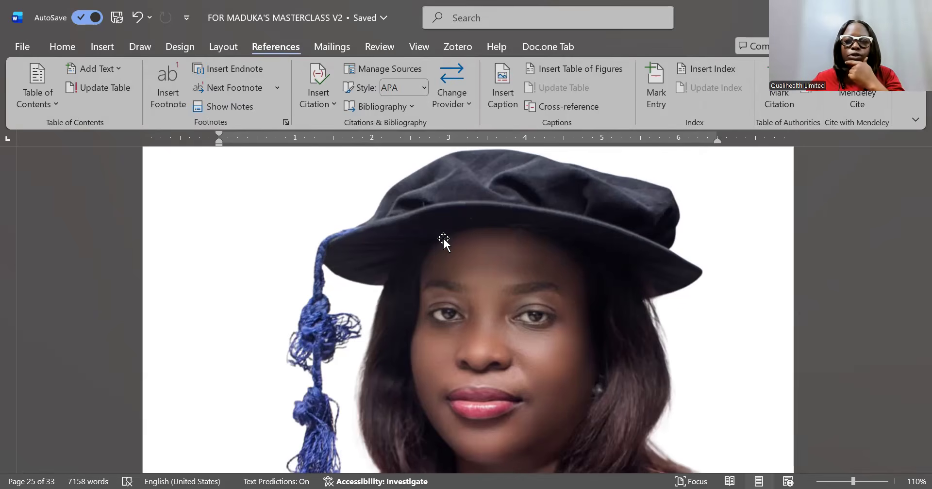
{"action": "left_click", "coordinate": [548, 104]}
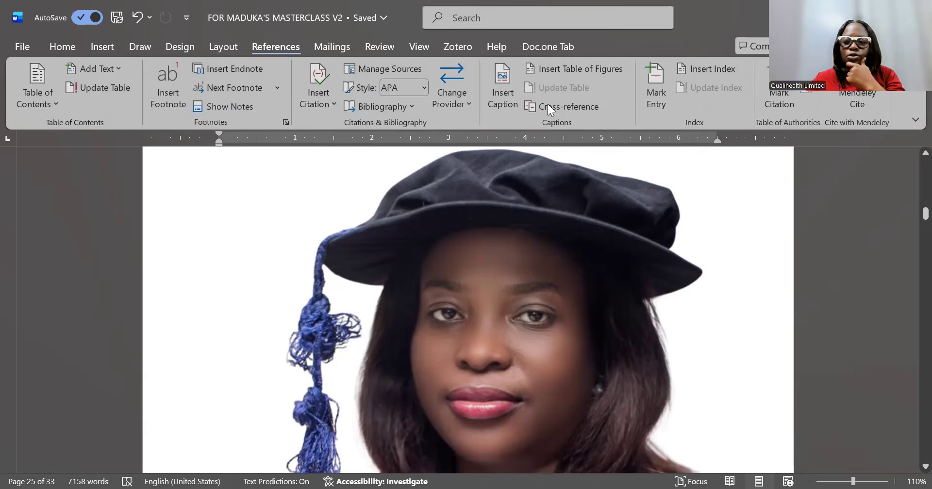
{"action": "scroll", "coordinate": [548, 104], "scroll_direction": "down", "scroll_amount": 1}
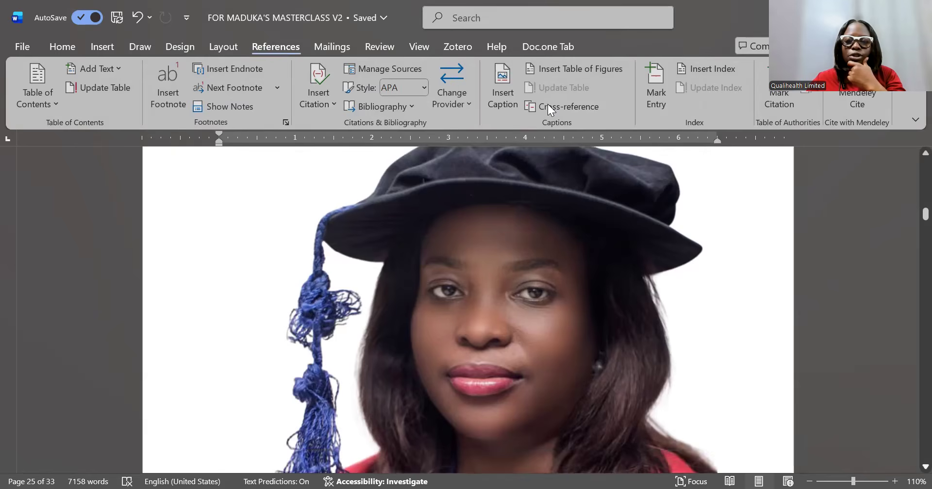
{"action": "scroll", "coordinate": [478, 311], "scroll_direction": "down", "scroll_amount": 4}
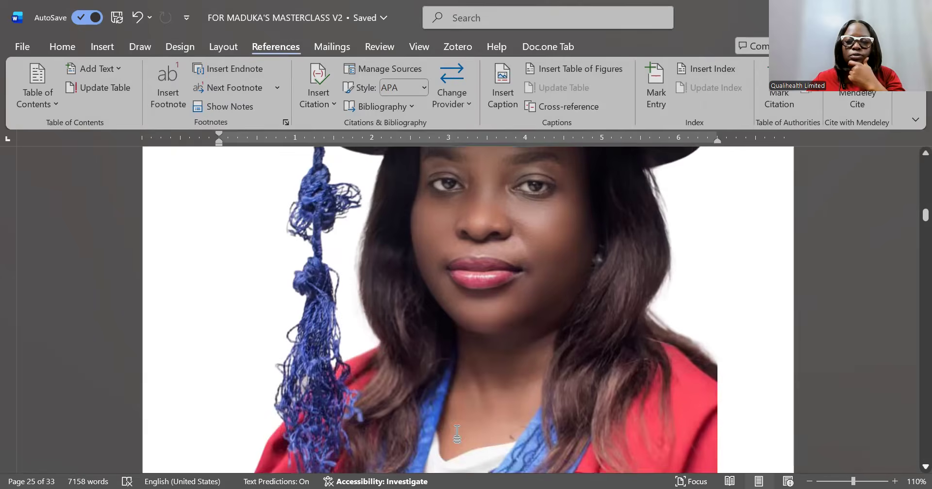
{"action": "left_click", "coordinate": [398, 406]}
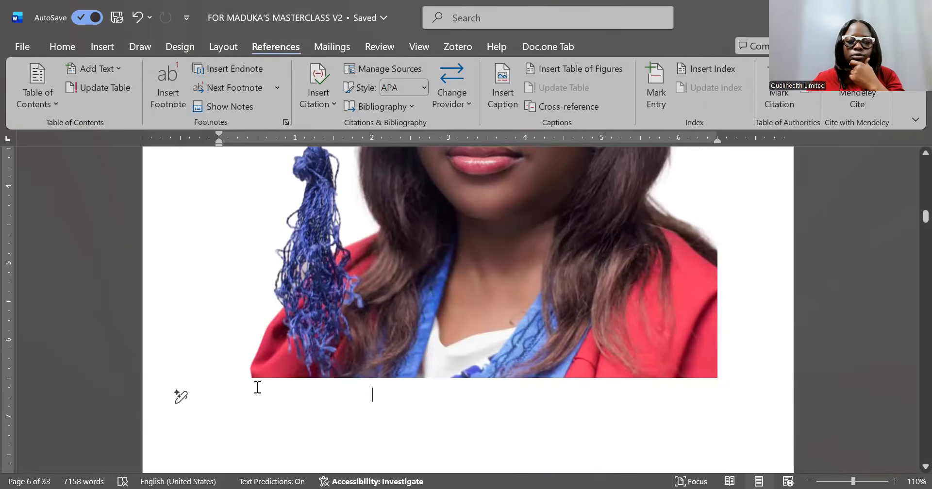
{"action": "left_click", "coordinate": [504, 394]}
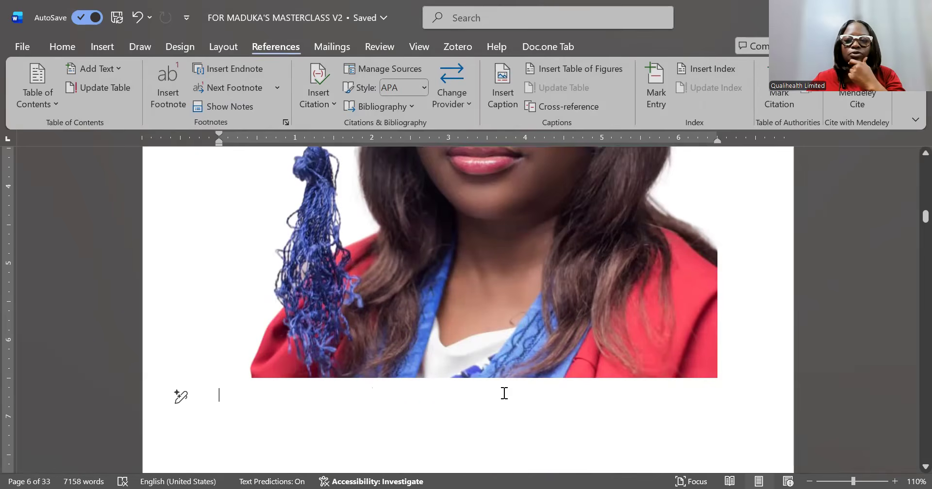
{"action": "left_click", "coordinate": [497, 102]}
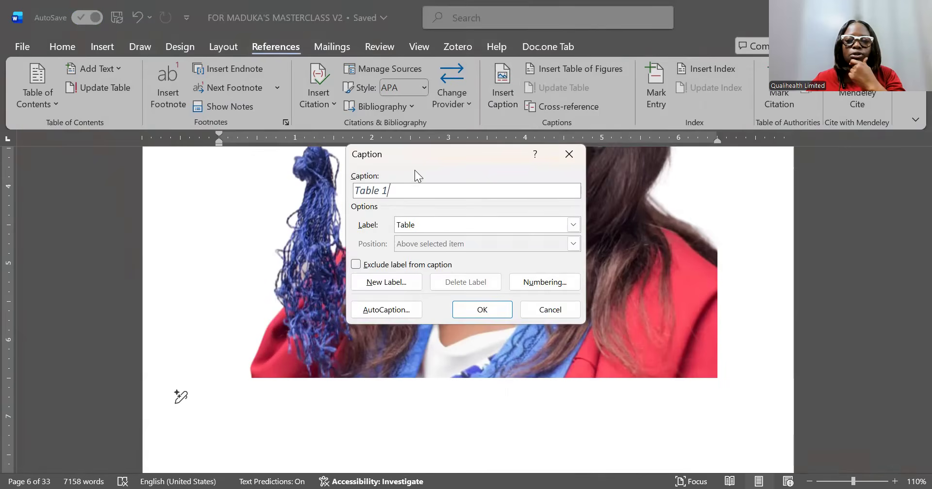
{"action": "left_click", "coordinate": [573, 225]}
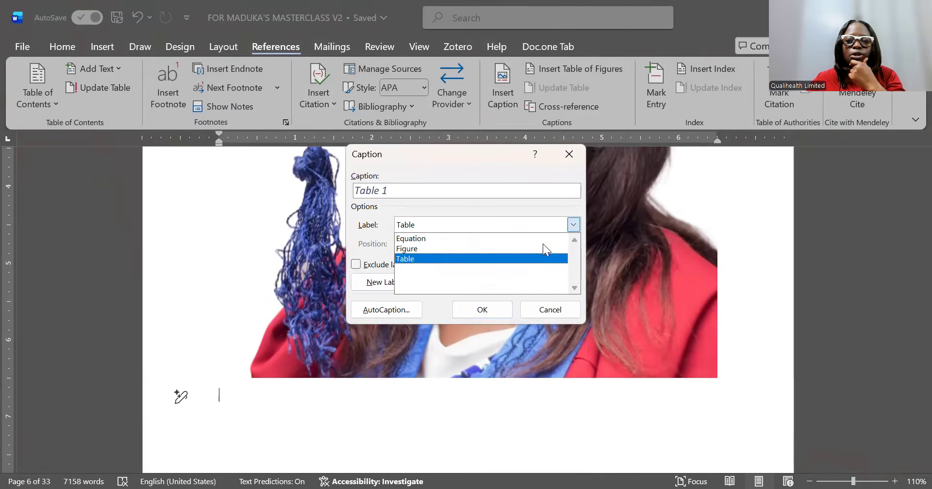
{"action": "left_click", "coordinate": [524, 252]}
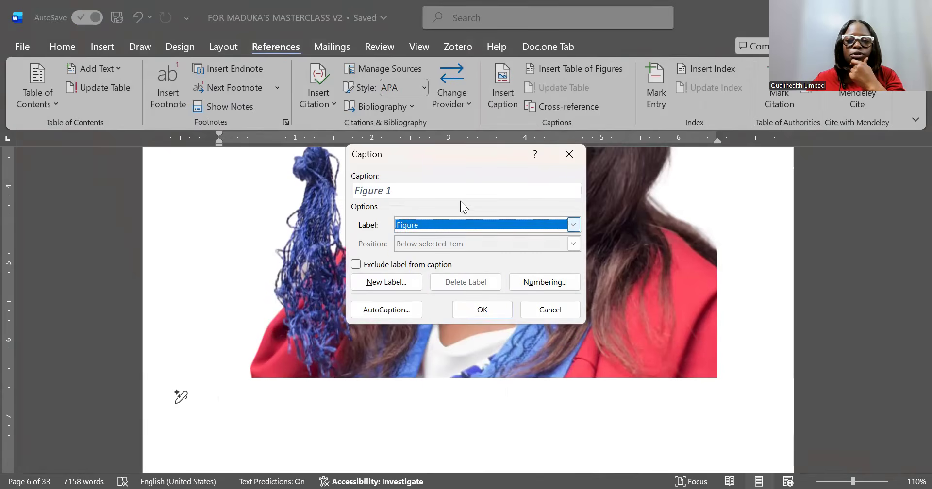
- Complete the portrait's caption as "Figure 1 Picture of the LOC Chairman" and insert it below the photo
{"action": "left_click", "coordinate": [439, 187]}
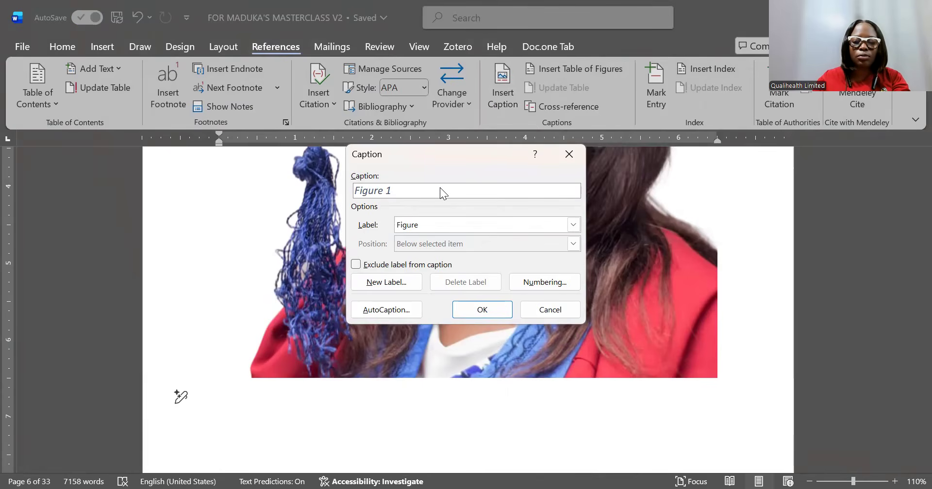
{"action": "type", "text": "Pi"}
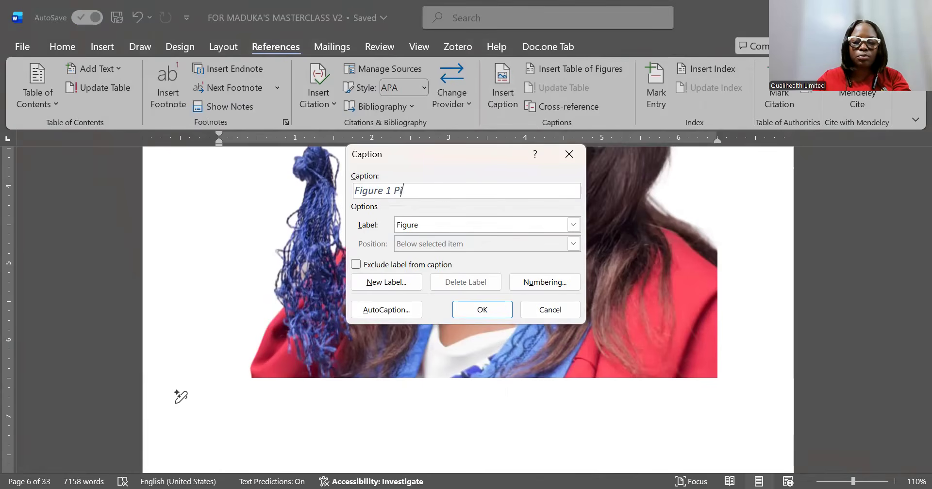
{"action": "type", "text": "cture of "}
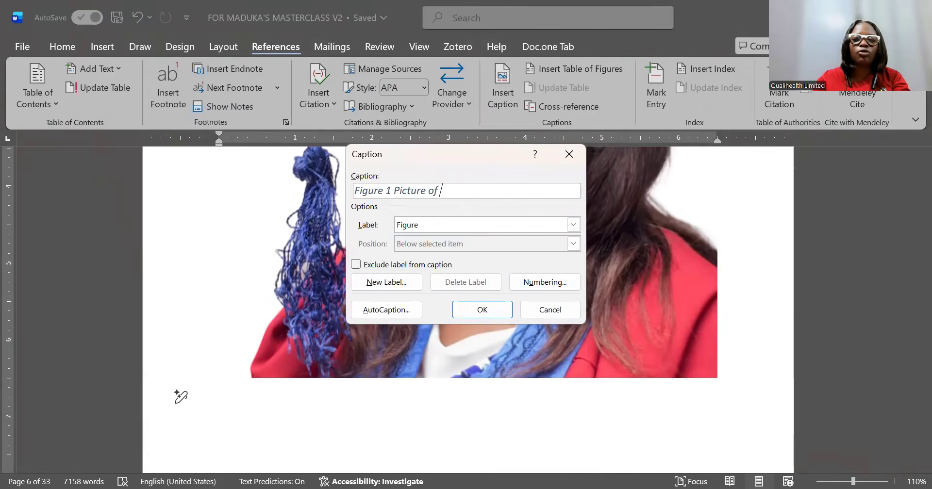
{"action": "type", "text": "the LOc"}
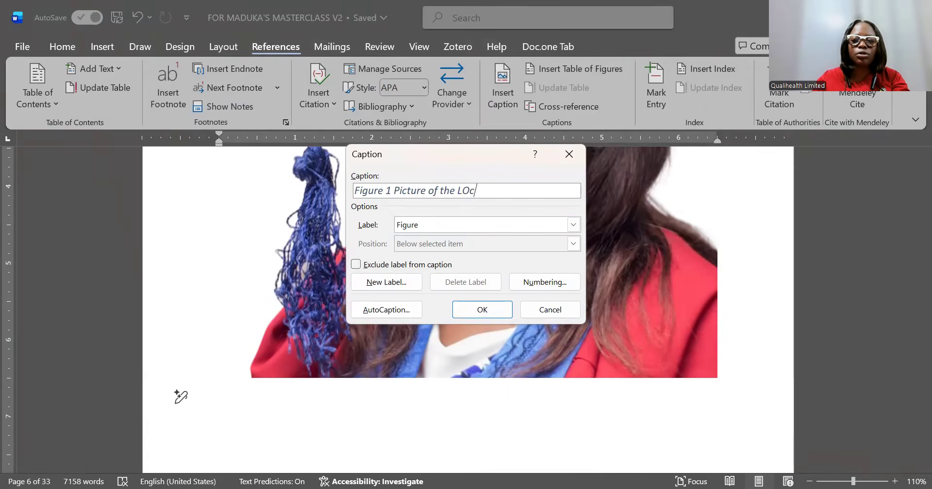
{"action": "key", "text": "BackSpace"}
{"action": "type", "text": "C "}
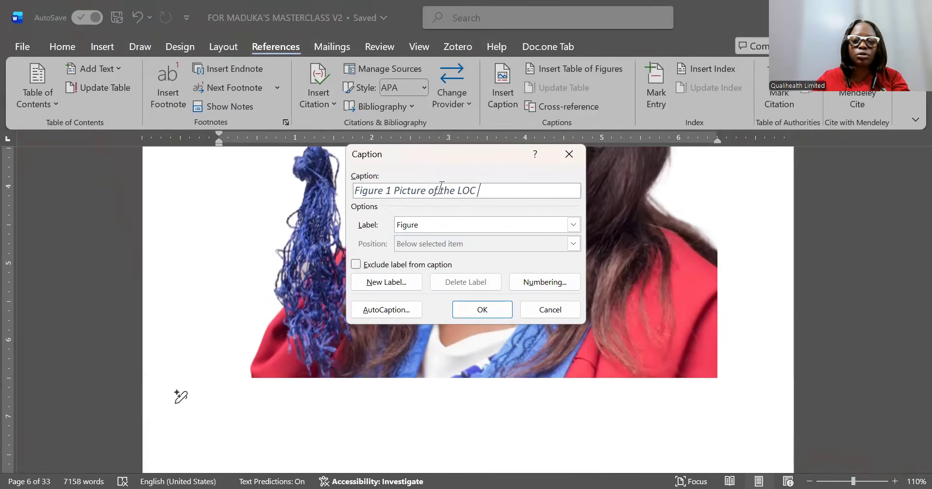
{"action": "type", "text": "Chairman"}
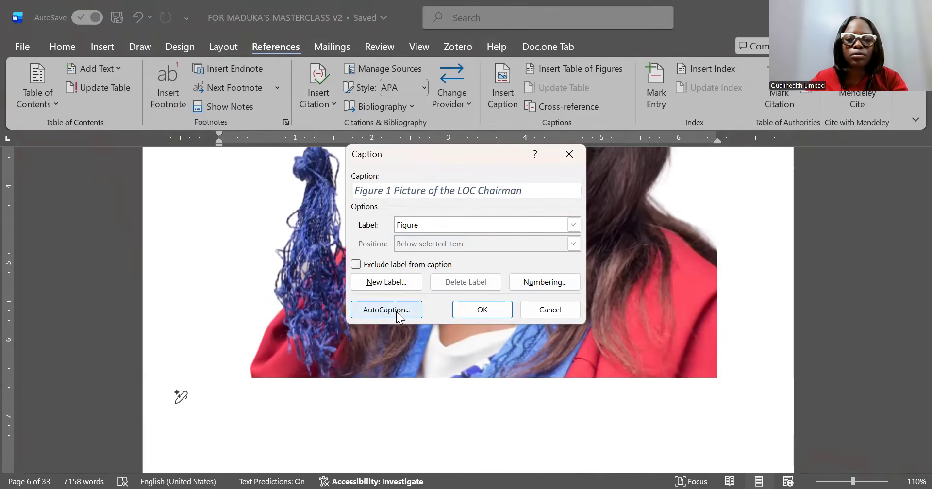
{"action": "left_click", "coordinate": [491, 313]}
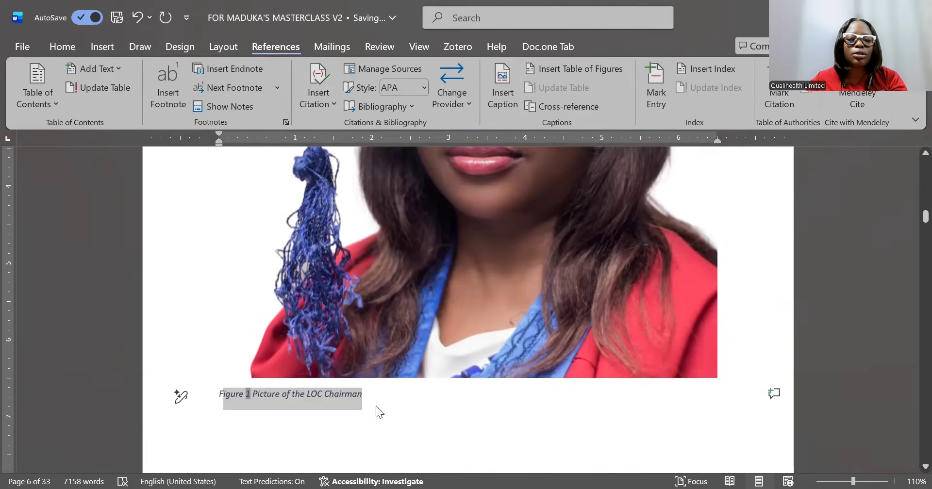
- Format the portrait's Figure 1 caption as 11 pt, bold and italic with the Automatic black font colour
{"action": "left_click_drag", "start_coordinate": [376, 405], "coordinate": [218, 395]}
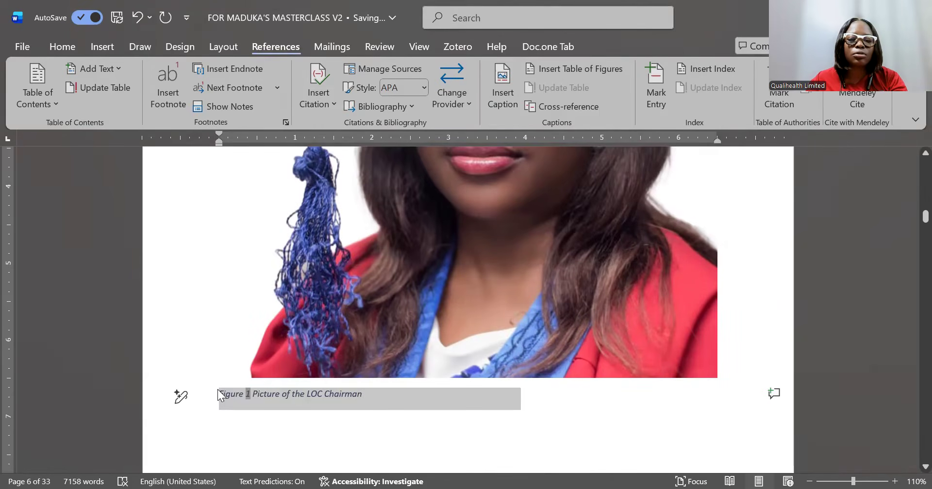
{"action": "left_click", "coordinate": [74, 47]}
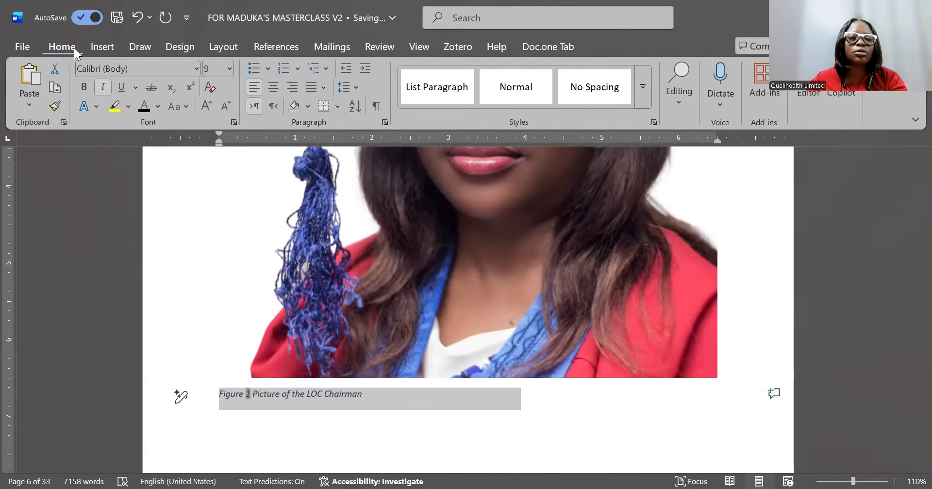
{"action": "left_click", "coordinate": [228, 72]}
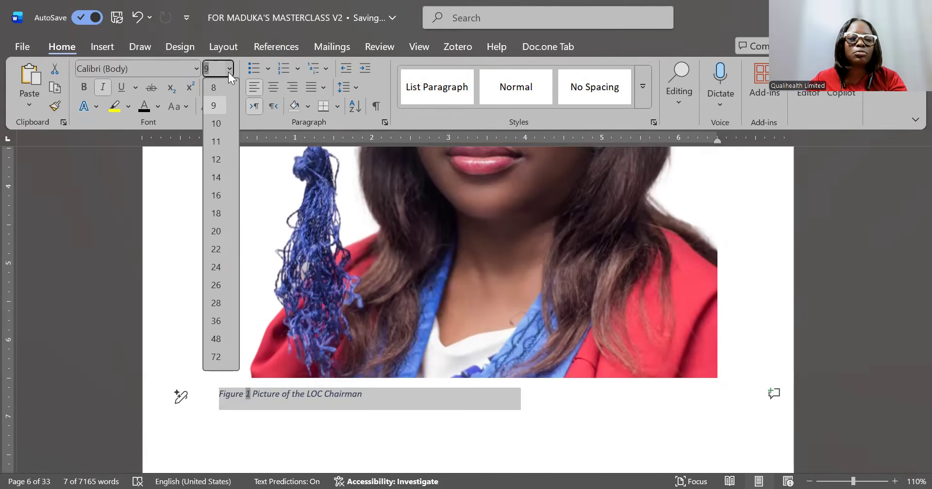
{"action": "left_click", "coordinate": [217, 141]}
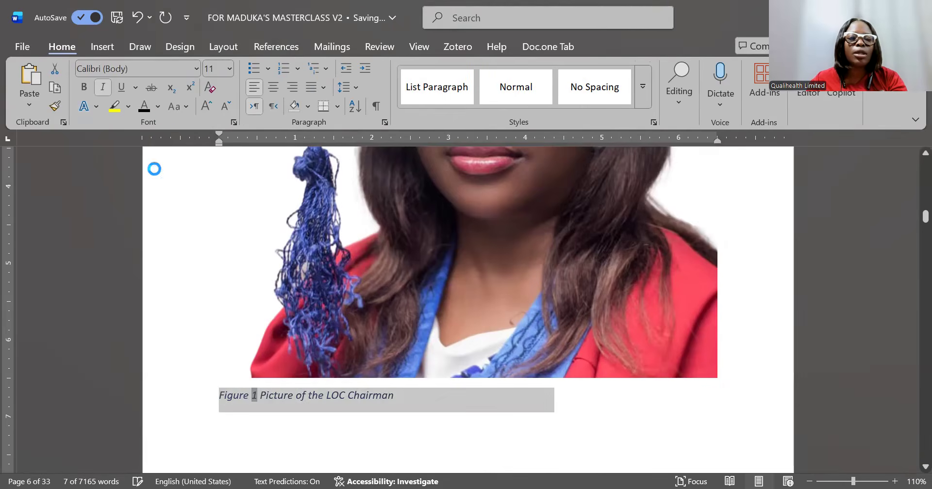
{"action": "left_click", "coordinate": [148, 109]}
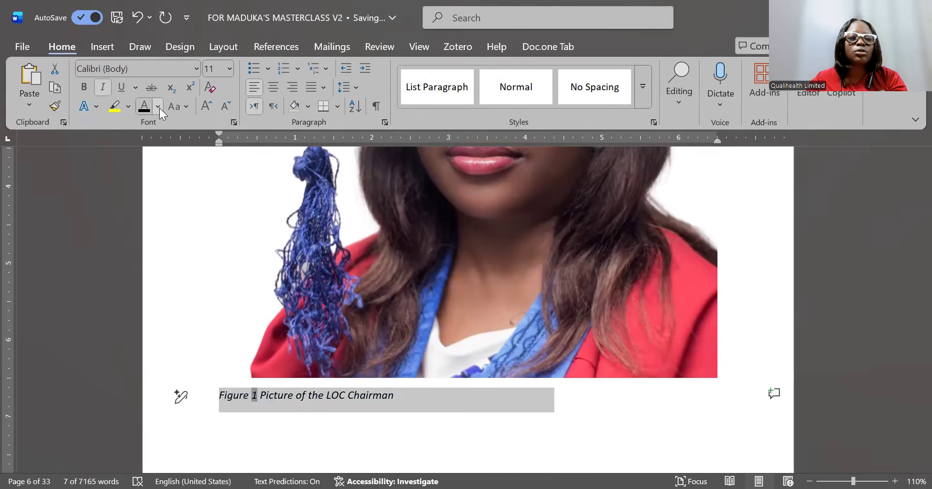
{"action": "left_click", "coordinate": [160, 108]}
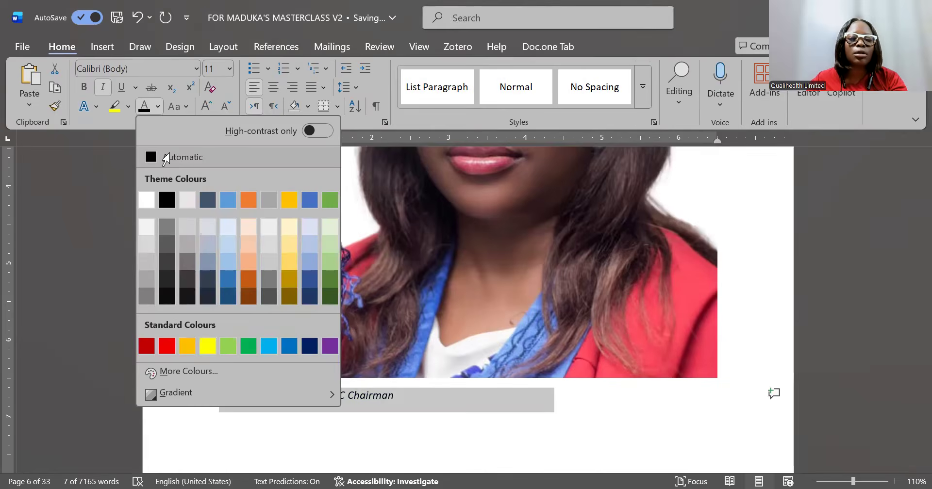
{"action": "left_click", "coordinate": [163, 153]}
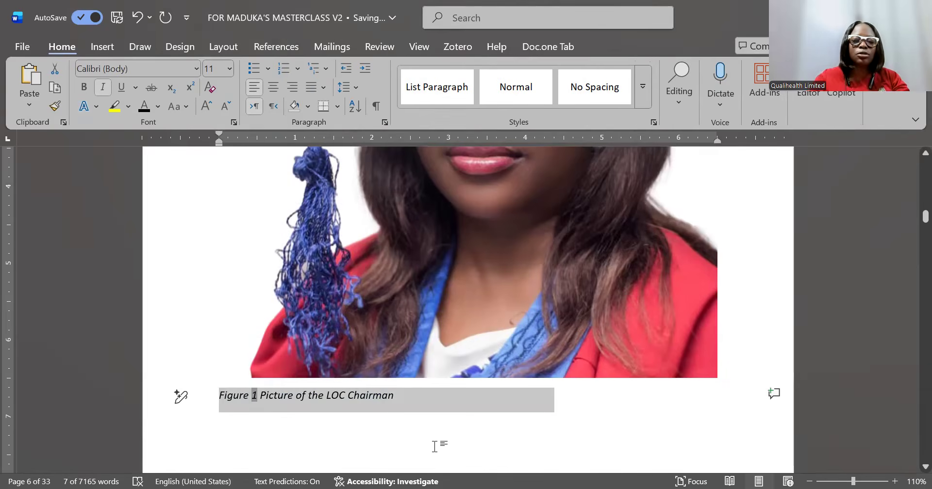
{"action": "key", "text": "ctrl+i"}
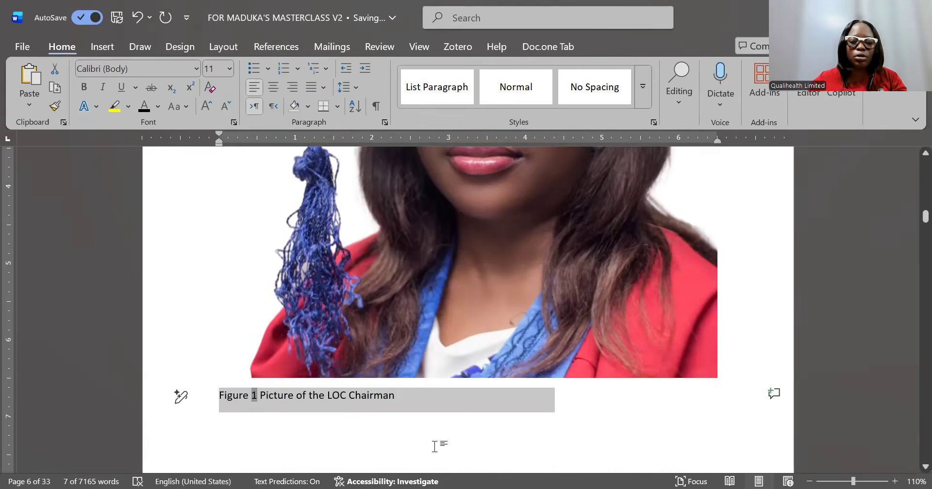
{"action": "key", "text": "ctrl+b"}
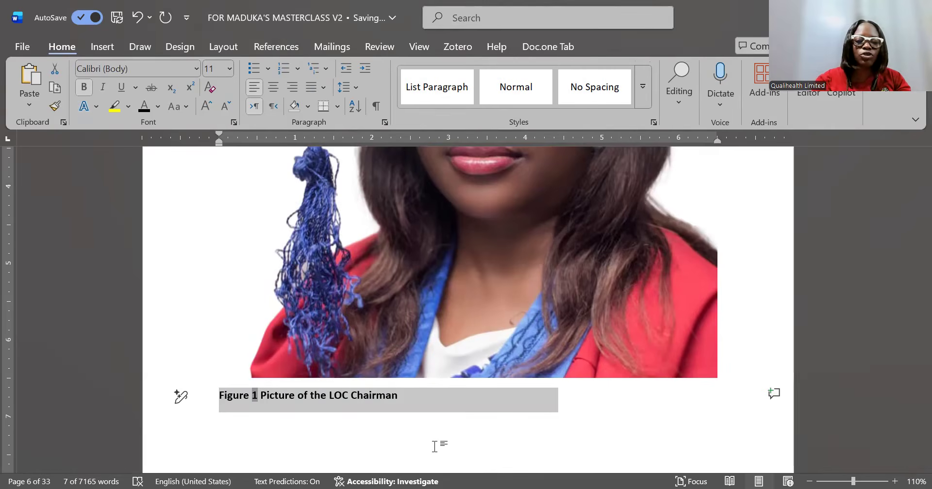
{"action": "key", "text": "ctrl+i"}
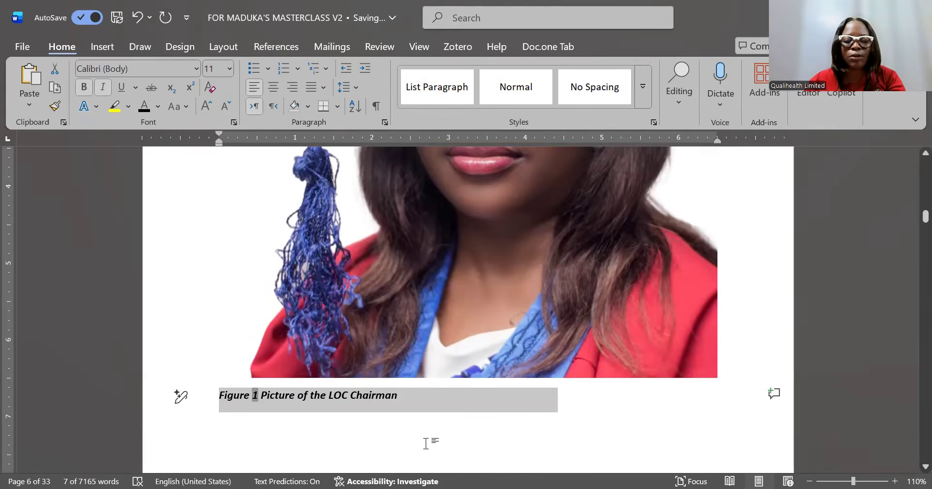
{"action": "left_click", "coordinate": [426, 444]}
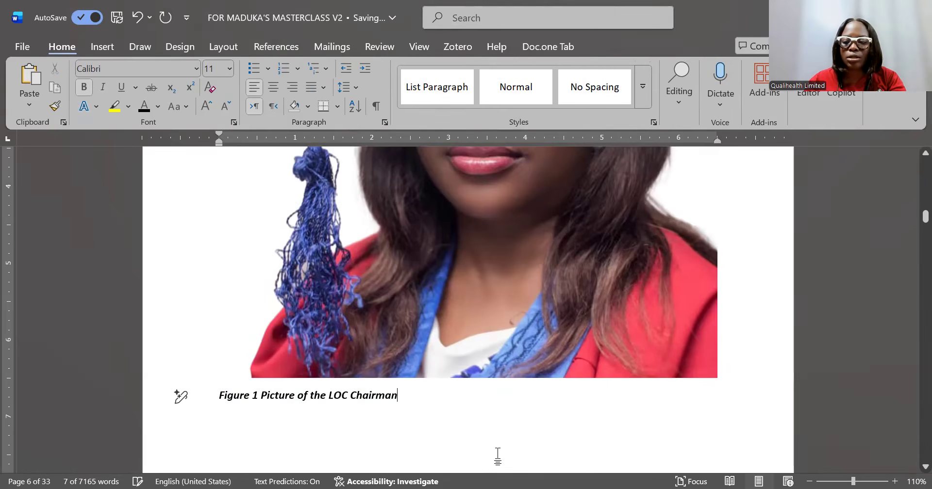
- Locate the table under the AGSM Activities heading on page 7
{"action": "scroll", "coordinate": [497, 456], "scroll_direction": "down", "scroll_amount": 1}
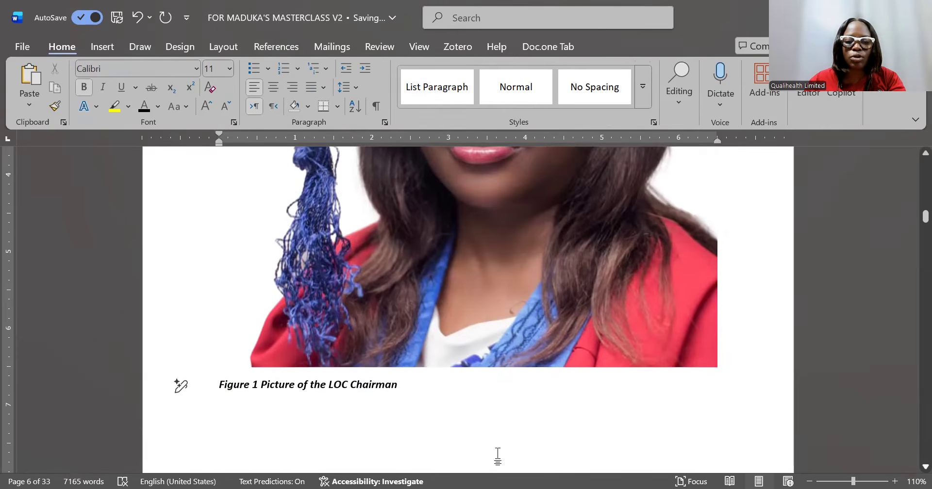
{"action": "scroll", "coordinate": [498, 457], "scroll_direction": "down", "scroll_amount": 2}
{"action": "scroll", "coordinate": [497, 456], "scroll_direction": "down", "scroll_amount": 3}
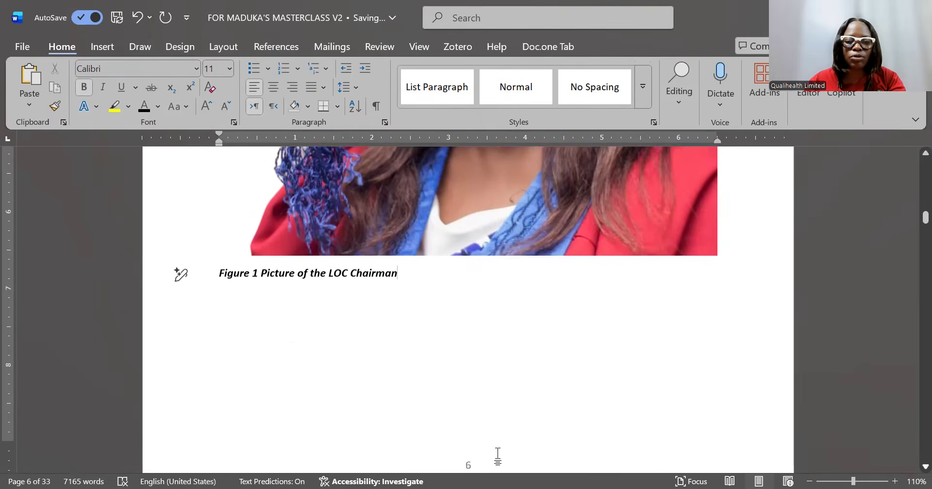
{"action": "scroll", "coordinate": [498, 457], "scroll_direction": "down", "scroll_amount": 2}
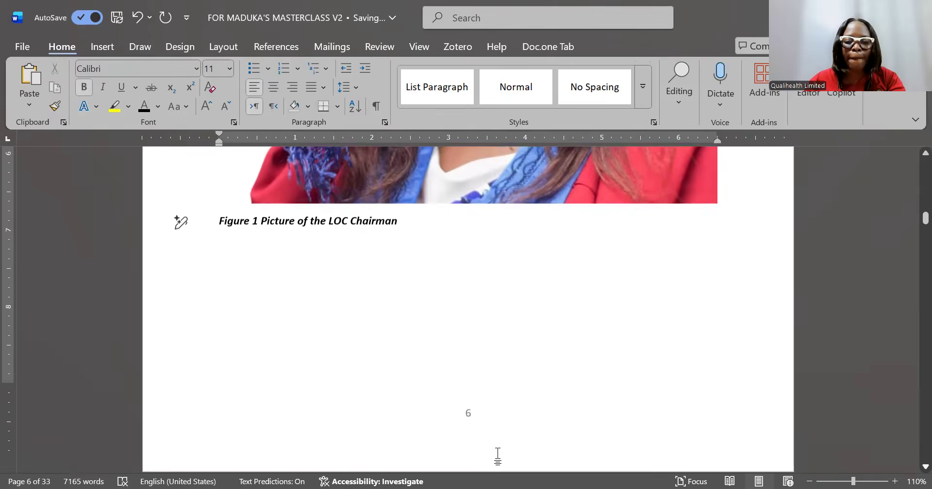
{"action": "scroll", "coordinate": [498, 457], "scroll_direction": "down", "scroll_amount": 8}
{"action": "scroll", "coordinate": [463, 214], "scroll_direction": "down", "scroll_amount": 8}
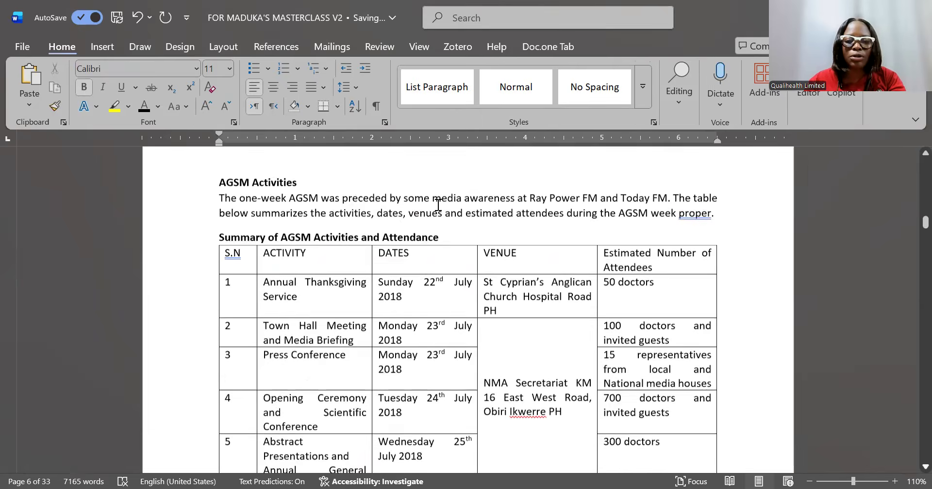
{"action": "scroll", "coordinate": [258, 214], "scroll_direction": "down", "scroll_amount": 1}
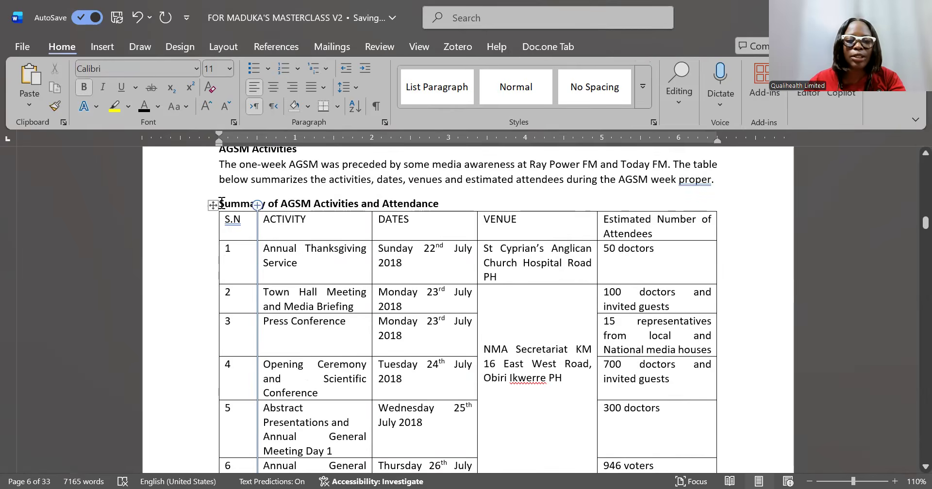
- Cut the manual title "Summary of AGSM Activities and Attendance" above the page 7 table, leaving an empty line there
{"action": "left_click", "coordinate": [221, 203]}
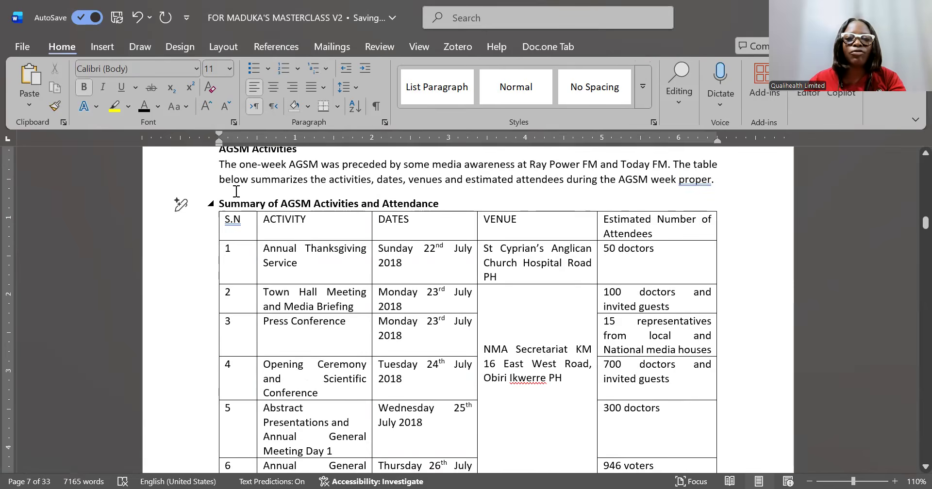
{"action": "left_click", "coordinate": [278, 50]}
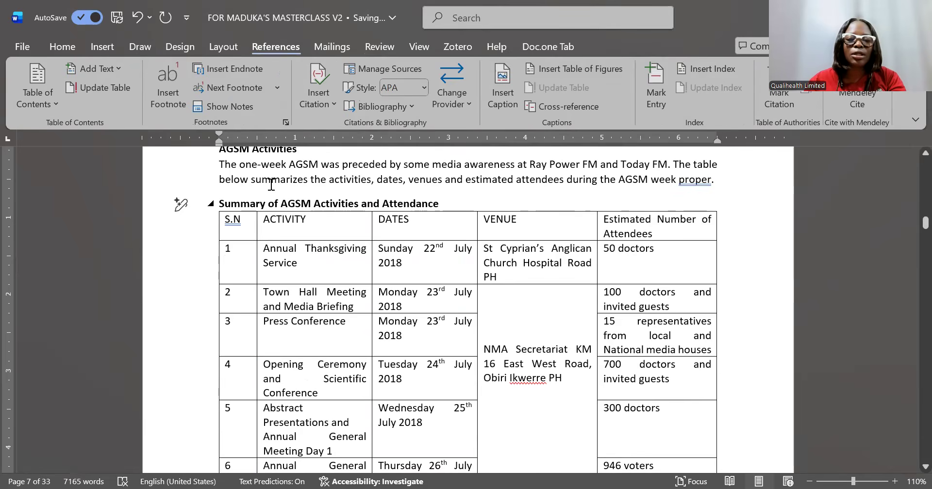
{"action": "triple_click", "coordinate": [223, 203]}
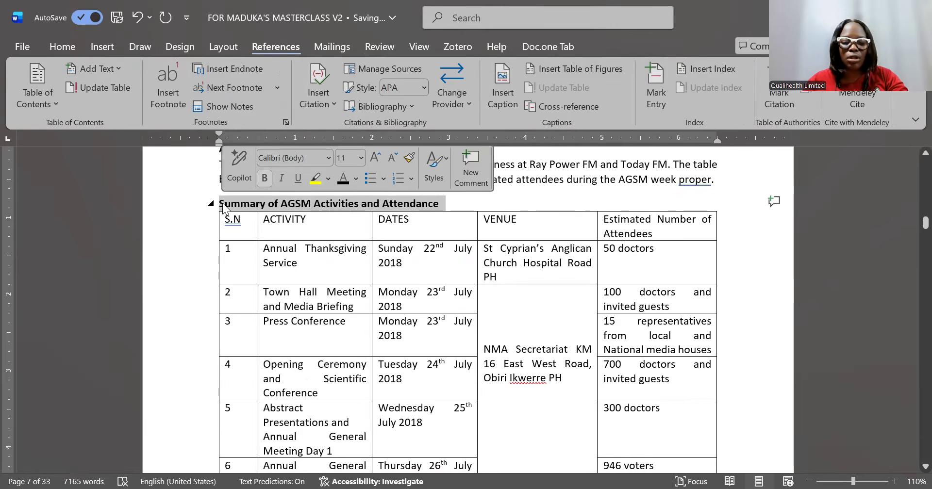
{"action": "left_click_drag", "start_coordinate": [467, 191], "coordinate": [220, 207]}
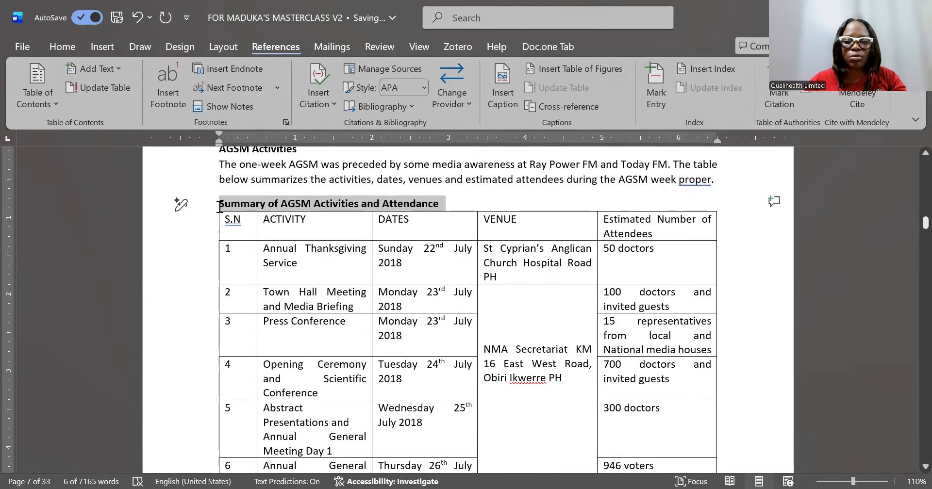
{"action": "scroll", "coordinate": [220, 207], "scroll_direction": "up", "scroll_amount": 20}
{"action": "scroll", "coordinate": [220, 207], "scroll_direction": "down", "scroll_amount": 20}
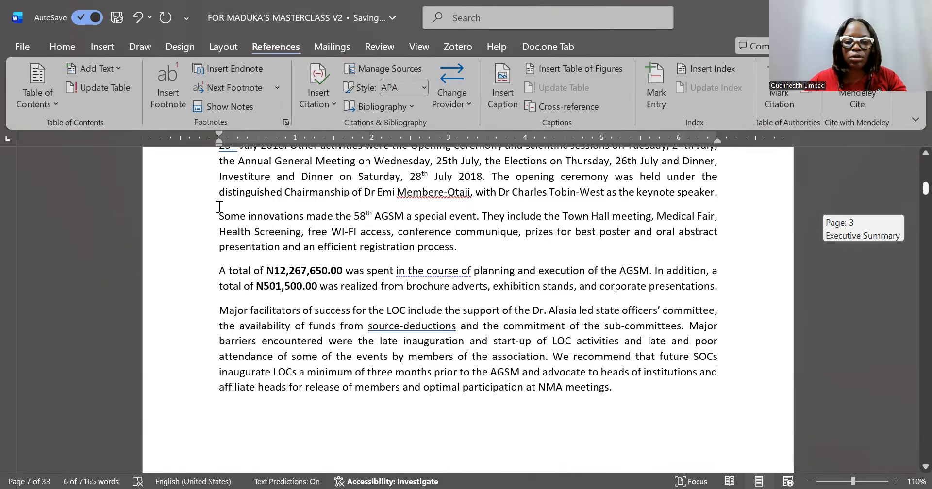
{"action": "scroll", "coordinate": [220, 207], "scroll_direction": "down", "scroll_amount": 15}
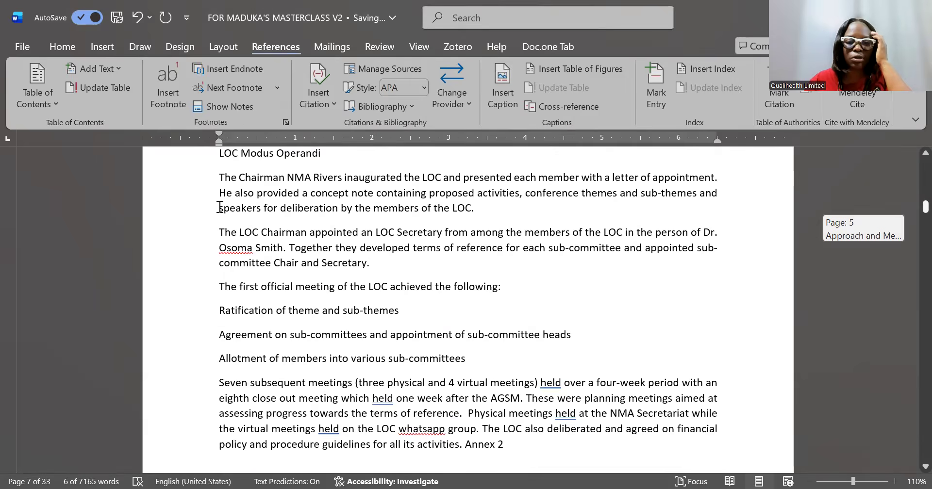
{"action": "scroll", "coordinate": [220, 208], "scroll_direction": "down", "scroll_amount": 5}
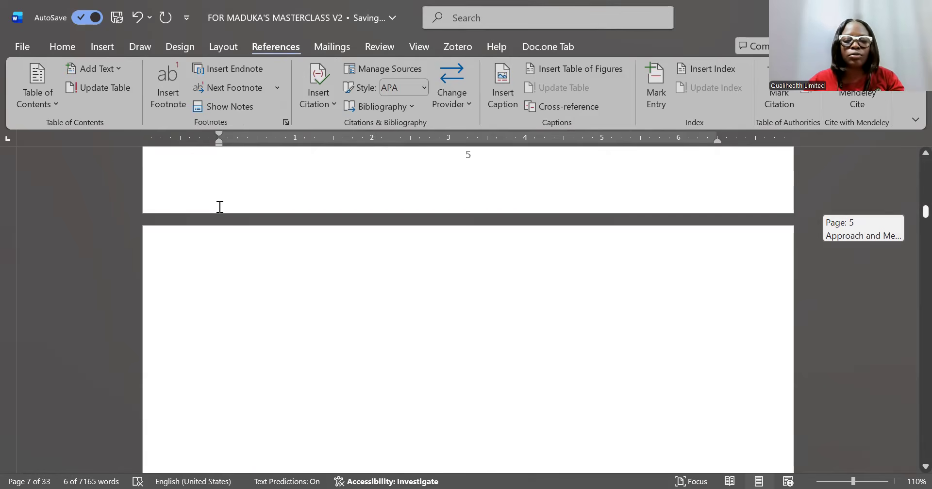
{"action": "scroll", "coordinate": [520, 218], "scroll_direction": "down", "scroll_amount": 5}
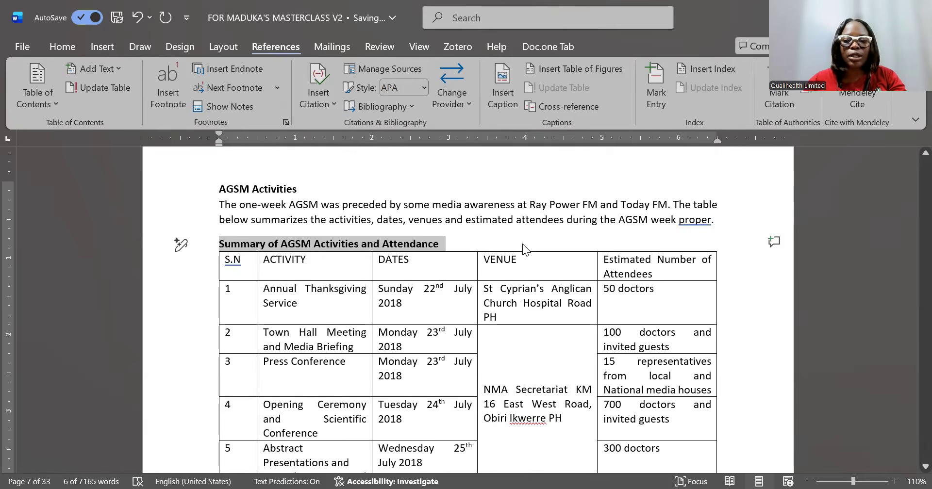
{"action": "left_click", "coordinate": [450, 244]}
{"action": "triple_click", "coordinate": [227, 248]}
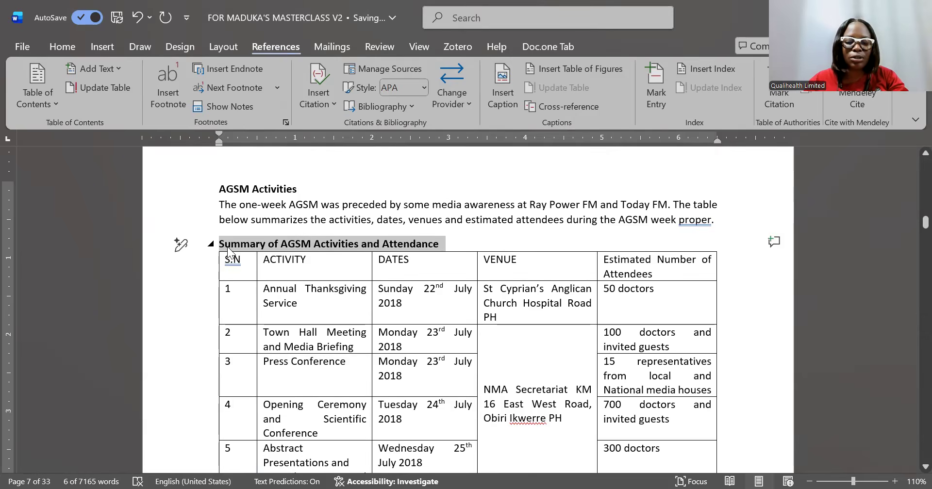
{"action": "key", "text": "Delete"}
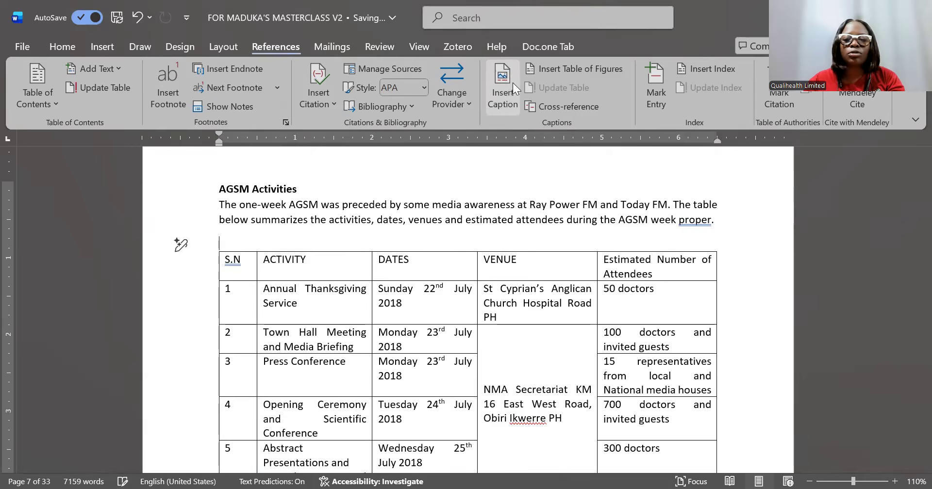
- Insert the caption "Table 1 Summary of AGSM Activities and Attendance" on the empty line, using the Table label and the cut title text
{"action": "left_click", "coordinate": [515, 90]}
{"action": "left_click", "coordinate": [573, 225]}
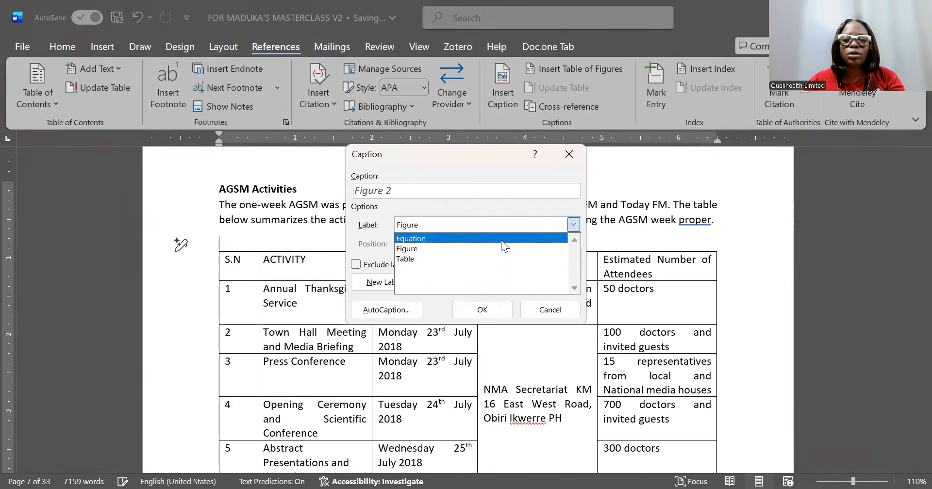
{"action": "left_click", "coordinate": [482, 259]}
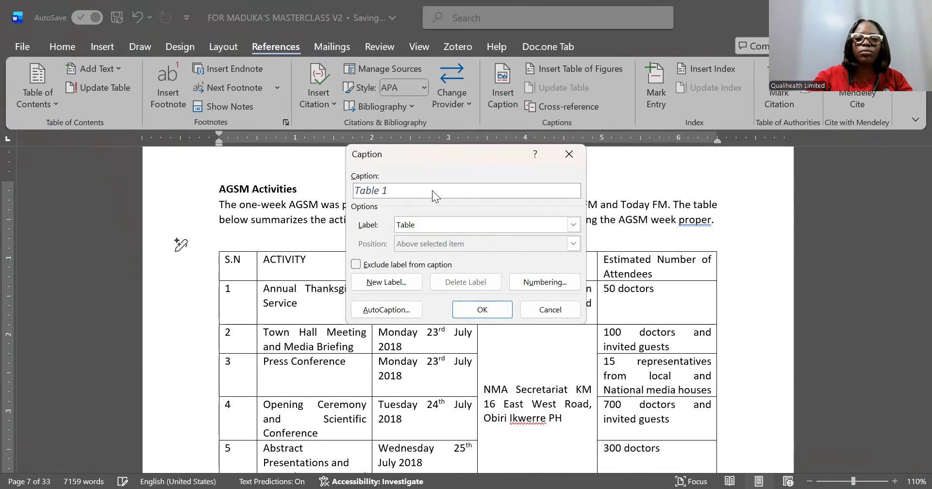
{"action": "key", "text": "ctrl+v"}
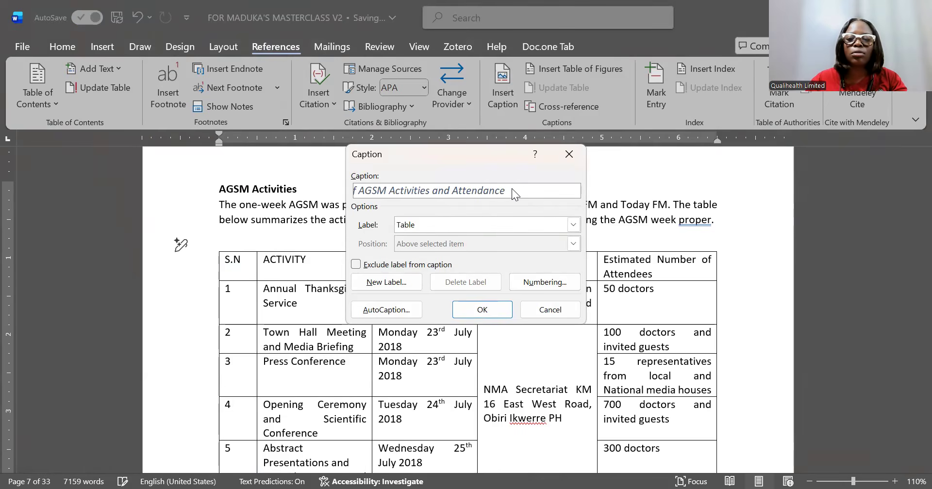
{"action": "left_click_drag", "start_coordinate": [505, 193], "coordinate": [480, 191]}
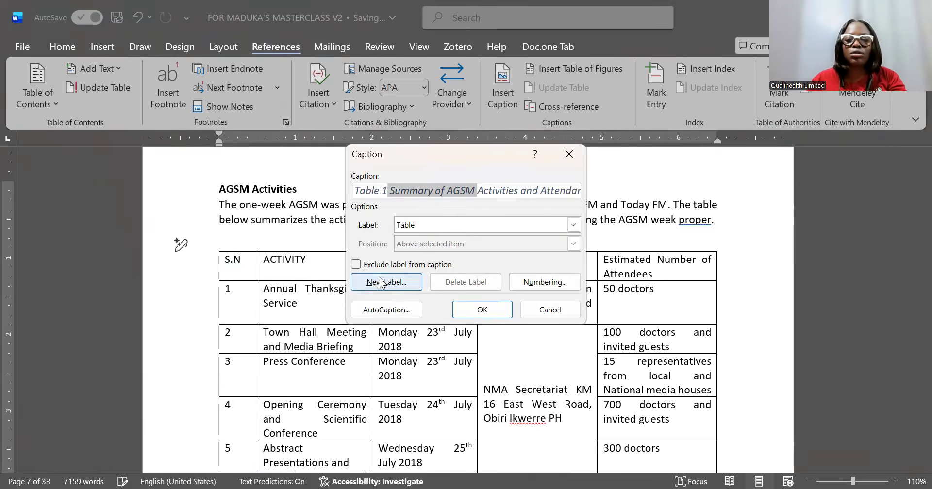
{"action": "left_click", "coordinate": [486, 316]}
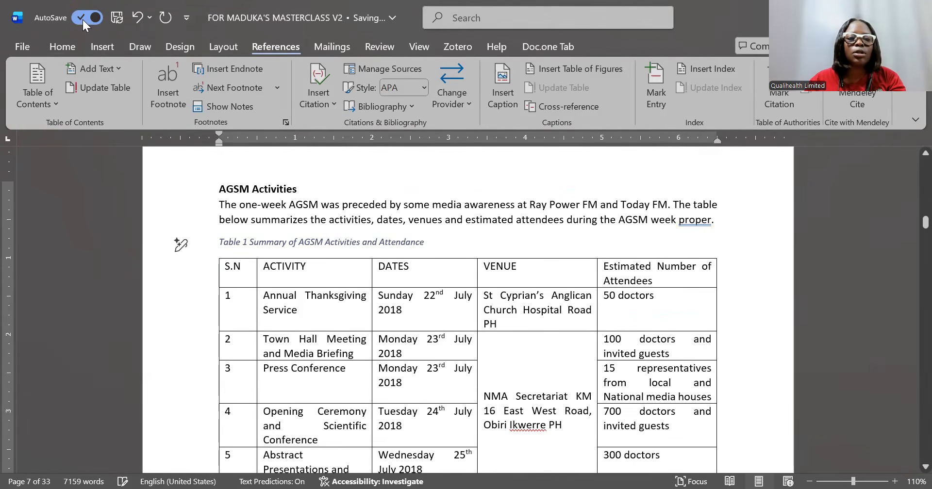
- Format the Table 1 caption above the AGSM activities table as 11 pt and bold
{"action": "left_click", "coordinate": [204, 244]}
{"action": "left_click", "coordinate": [71, 48]}
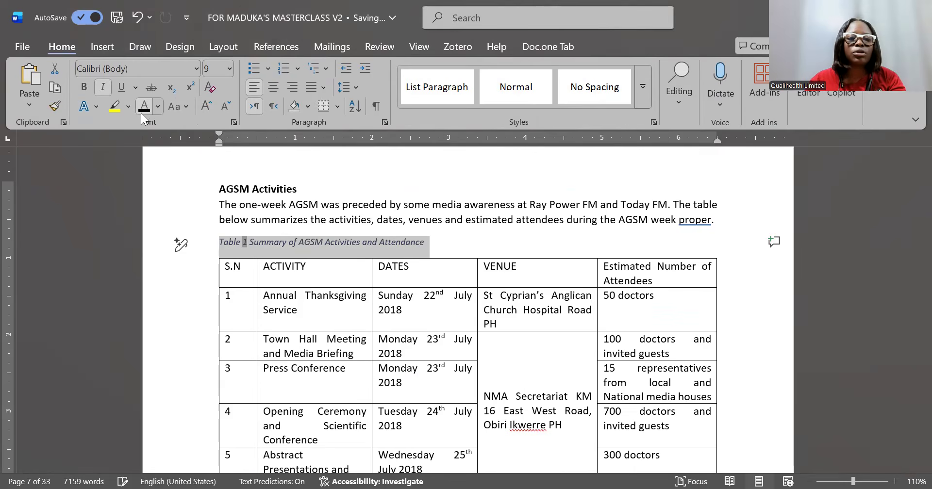
{"action": "left_click", "coordinate": [229, 71]}
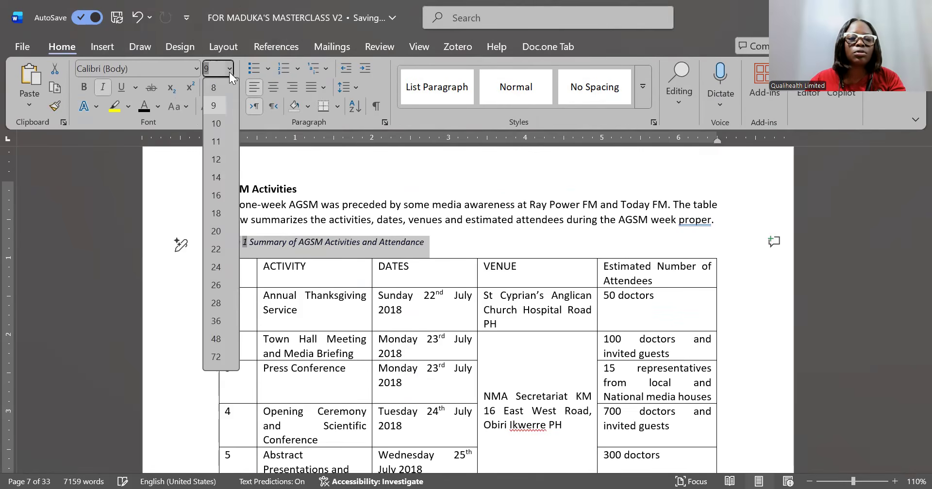
{"action": "left_click", "coordinate": [219, 141]}
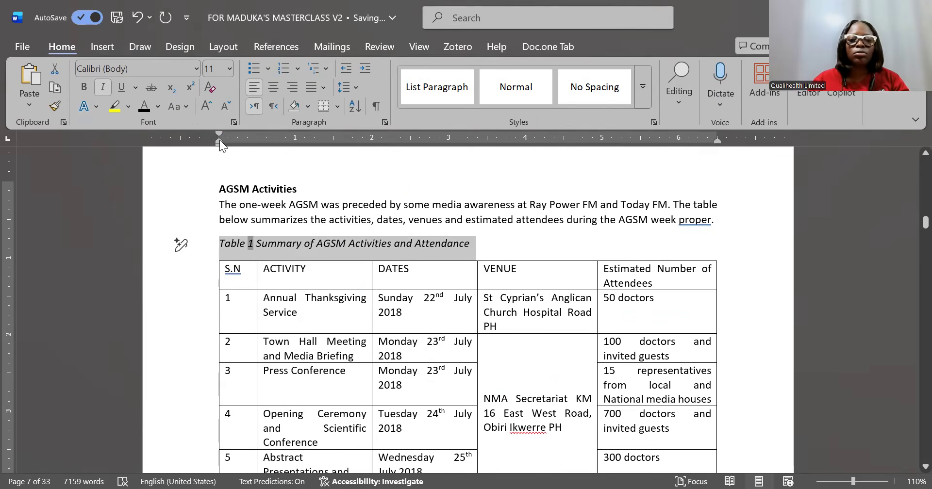
{"action": "key", "text": "ctrl+b"}
{"action": "left_click", "coordinate": [200, 273]}
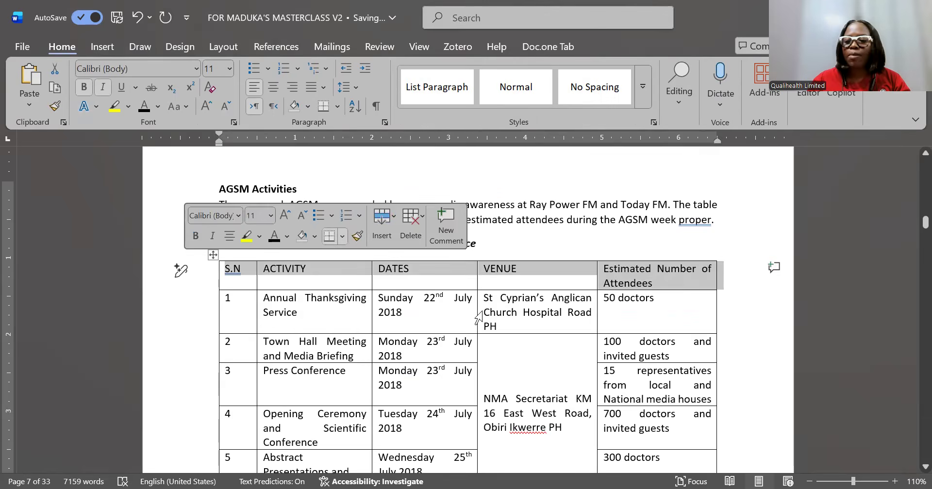
- Look through the following pages for the table summarizing expenditure by sub-committees on page 10
{"action": "scroll", "coordinate": [478, 318], "scroll_direction": "down", "scroll_amount": 1}
{"action": "scroll", "coordinate": [478, 318], "scroll_direction": "down", "scroll_amount": 6}
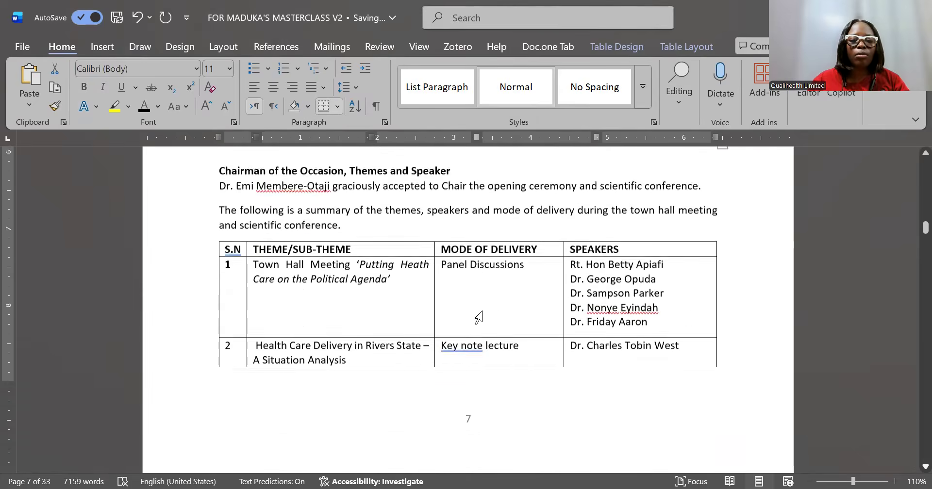
{"action": "scroll", "coordinate": [478, 318], "scroll_direction": "down", "scroll_amount": 2}
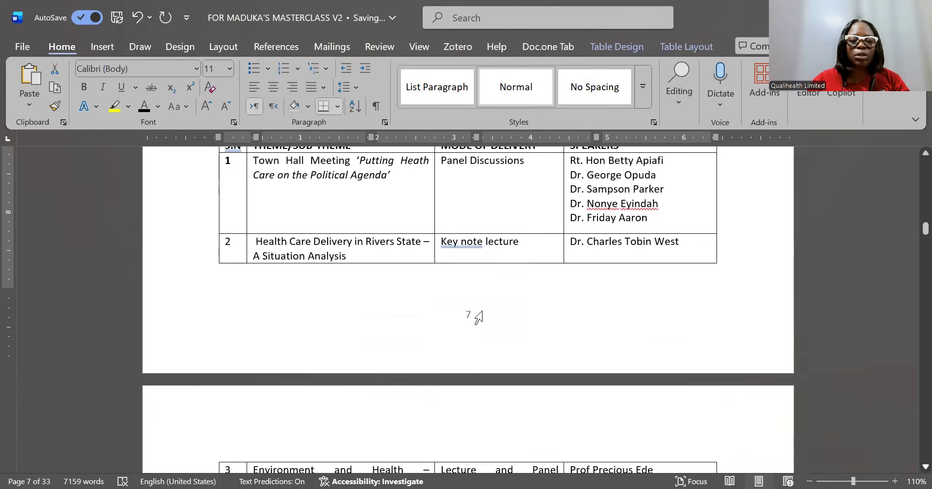
{"action": "scroll", "coordinate": [478, 318], "scroll_direction": "down", "scroll_amount": 7}
{"action": "scroll", "coordinate": [478, 318], "scroll_direction": "down", "scroll_amount": 4}
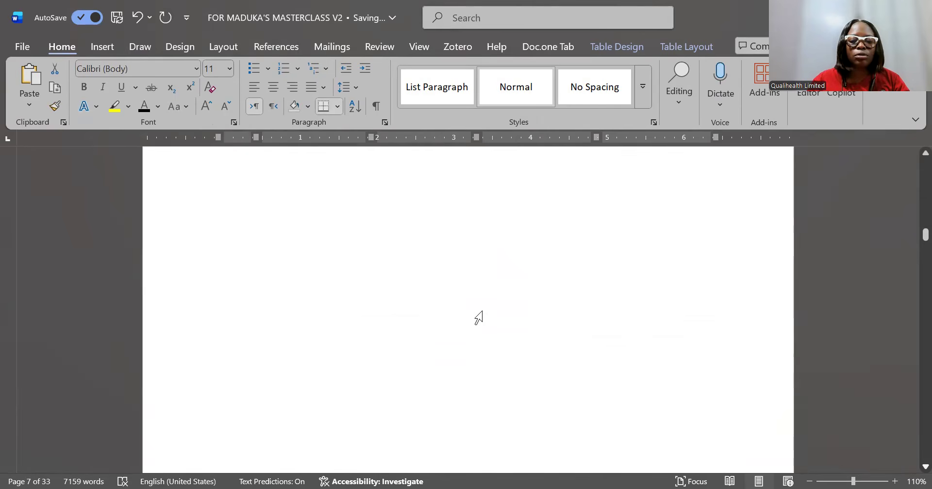
{"action": "scroll", "coordinate": [479, 318], "scroll_direction": "down", "scroll_amount": 4}
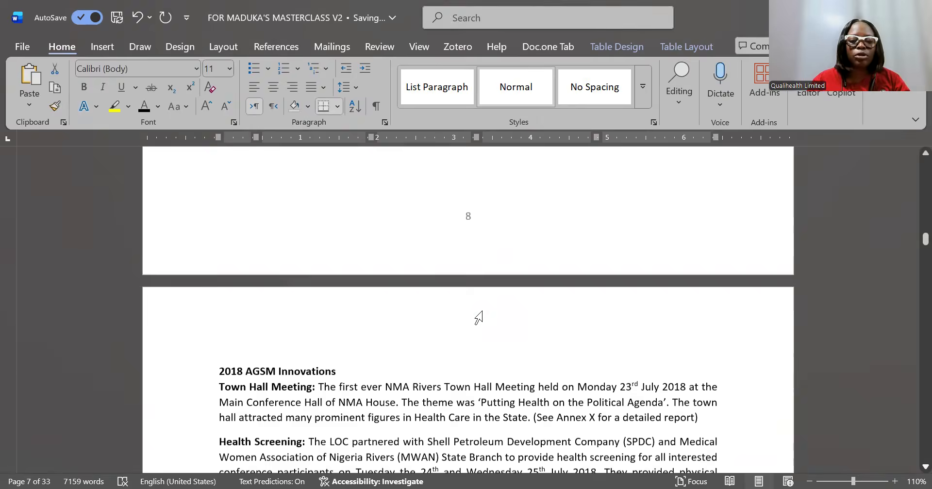
{"action": "scroll", "coordinate": [478, 318], "scroll_direction": "down", "scroll_amount": 4}
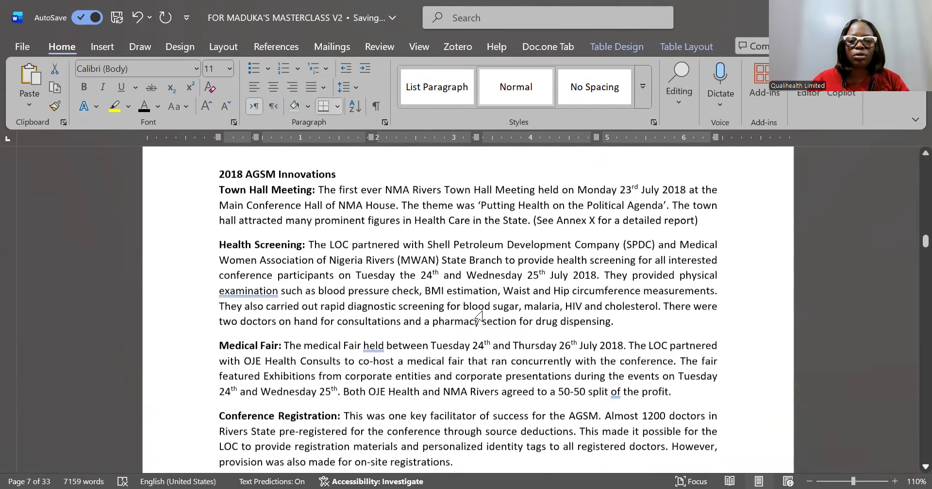
{"action": "scroll", "coordinate": [478, 318], "scroll_direction": "down", "scroll_amount": 8}
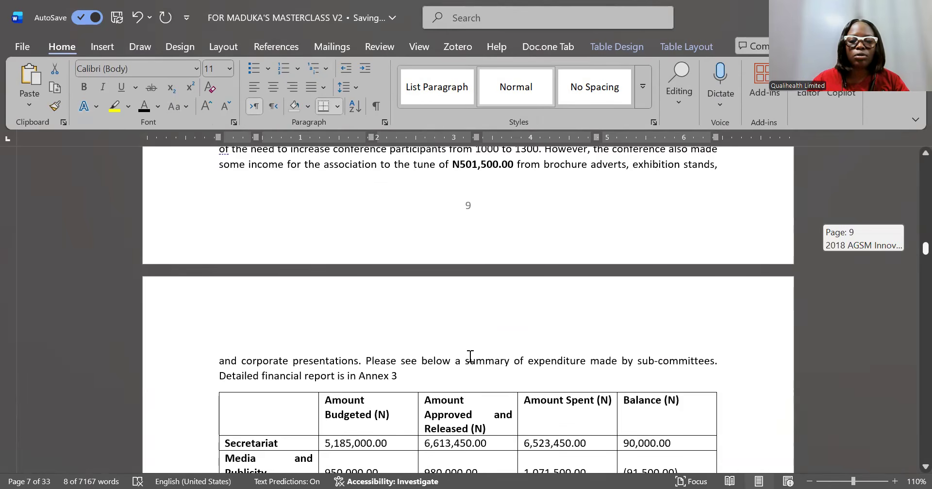
- Insert the caption "Table 2 Summary Financial Report" on a new line above the sub-committee expenditure table on page 10, using the Table label
{"action": "left_click", "coordinate": [446, 374]}
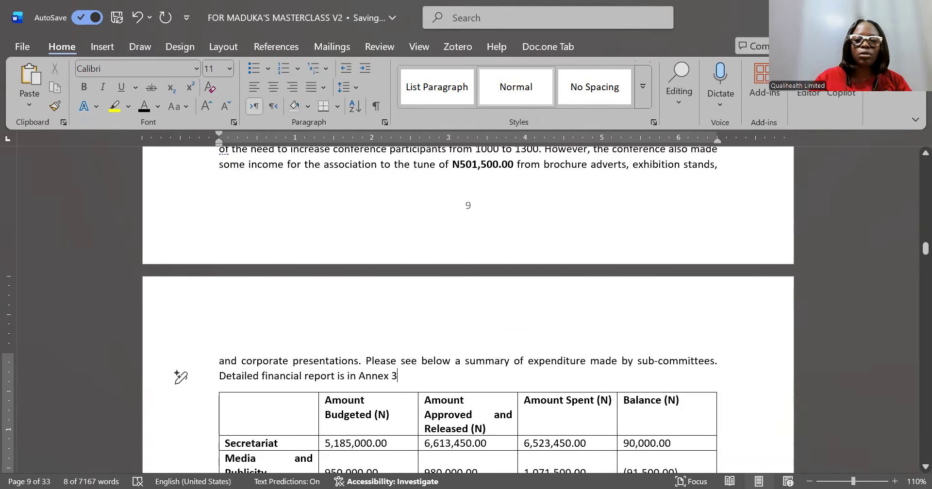
{"action": "key", "text": "Return"}
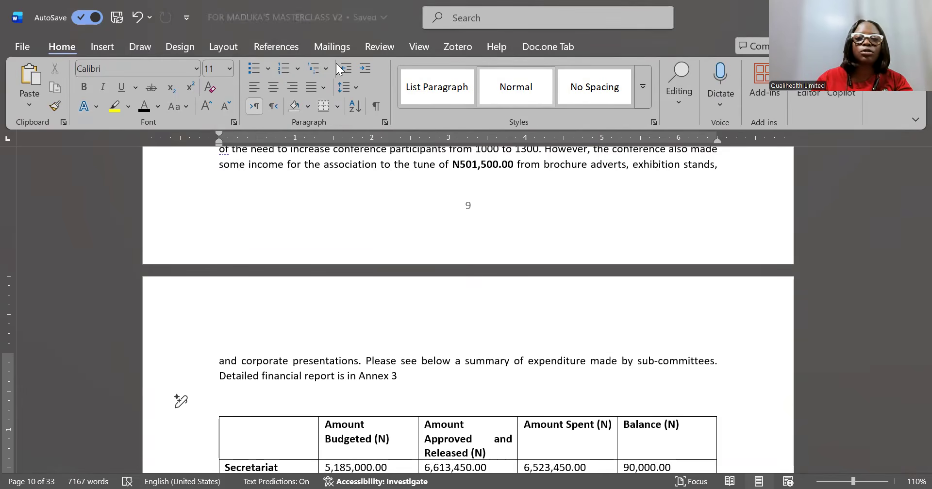
{"action": "left_click", "coordinate": [287, 44]}
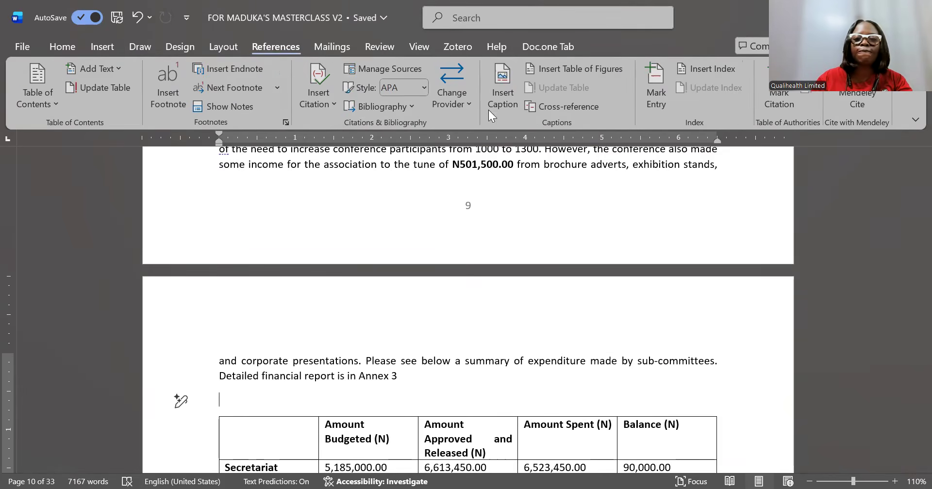
{"action": "left_click", "coordinate": [501, 107]}
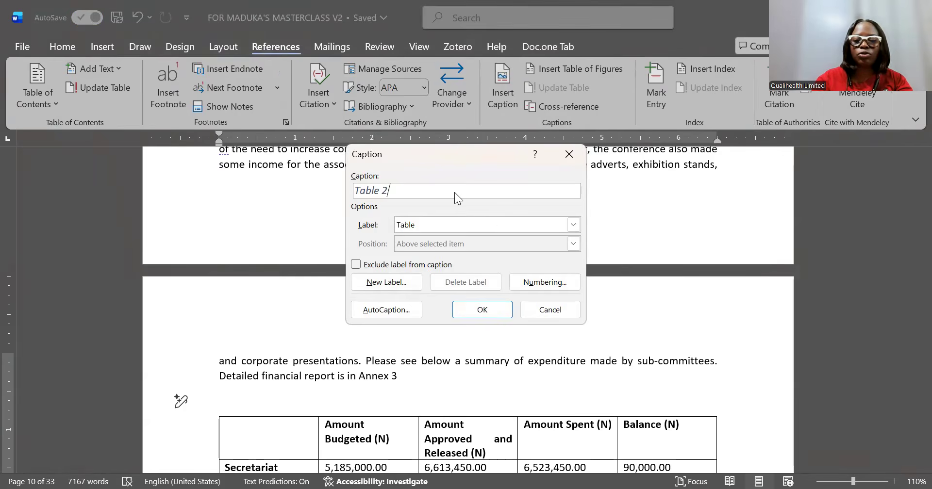
{"action": "type", "text": "Su"}
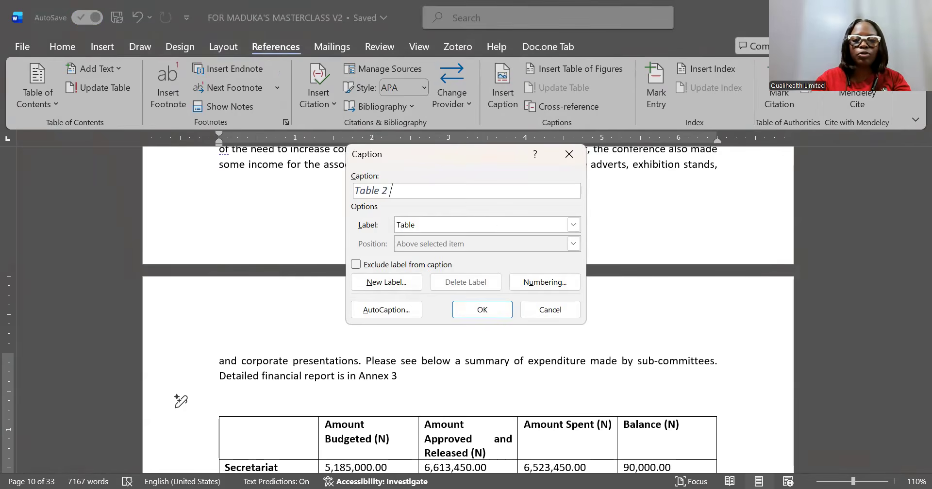
{"action": "type", "text": "mm"}
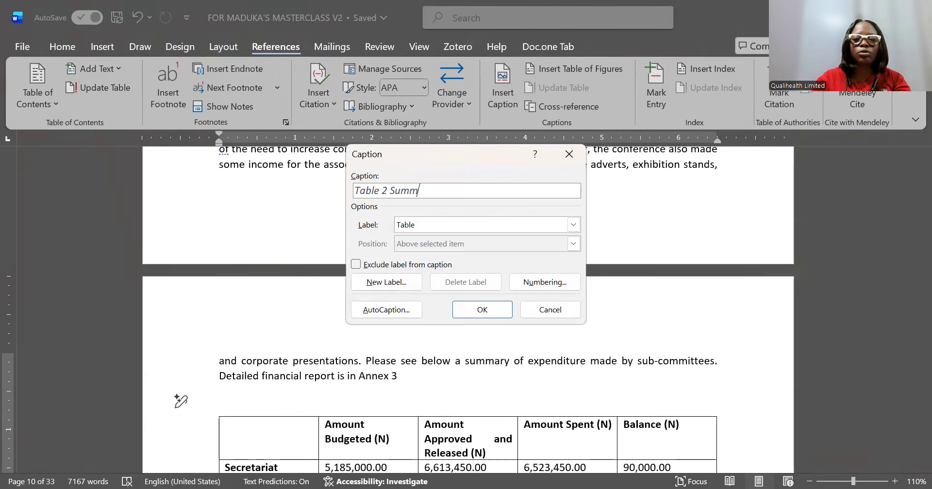
{"action": "type", "text": "ary Finan"}
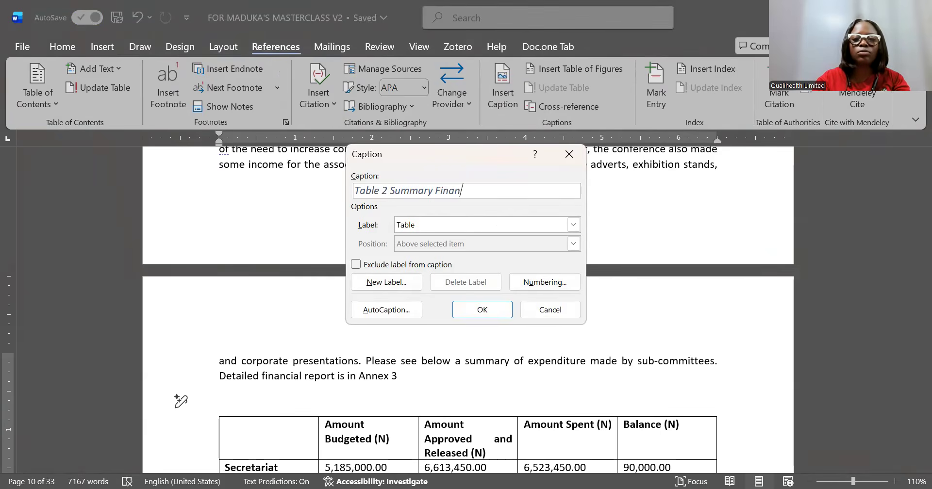
{"action": "type", "text": "cial R"}
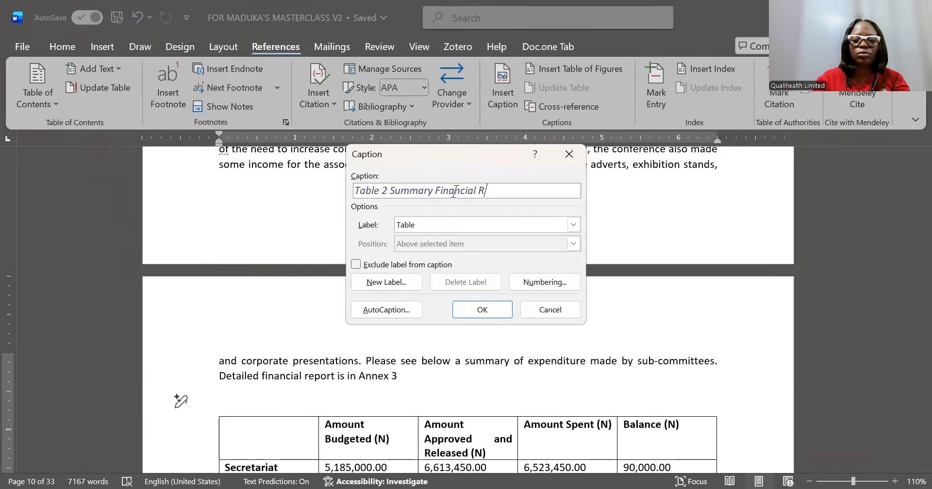
{"action": "type", "text": "eport"}
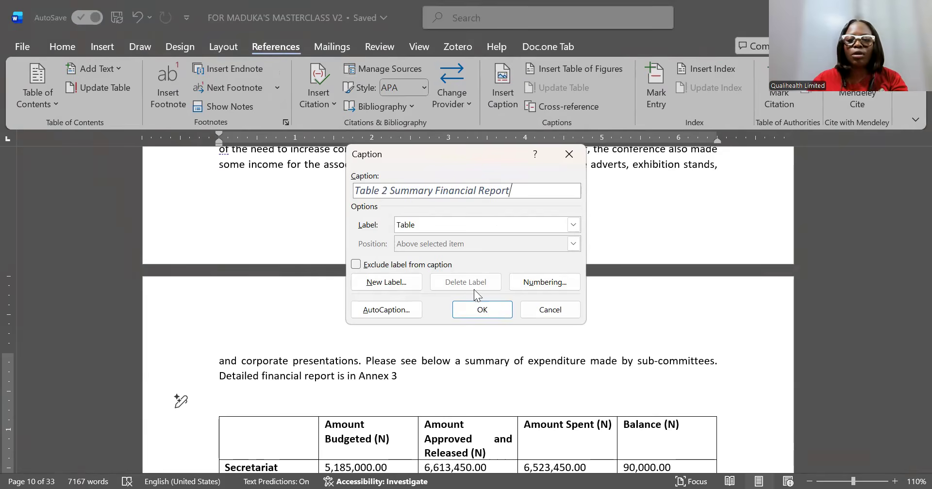
{"action": "left_click", "coordinate": [483, 314]}
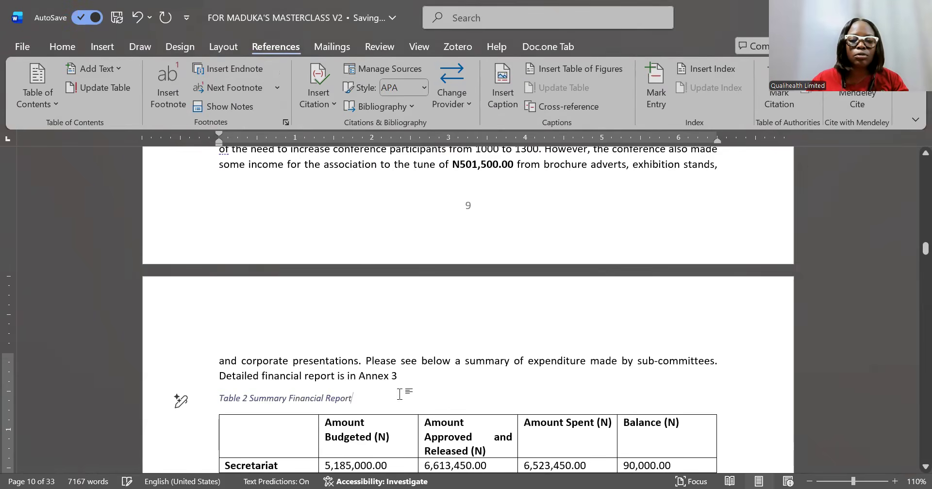
- Format the Table 2 caption above the expenditure table as black, 11 pt and bold
{"action": "triple_click", "coordinate": [214, 401]}
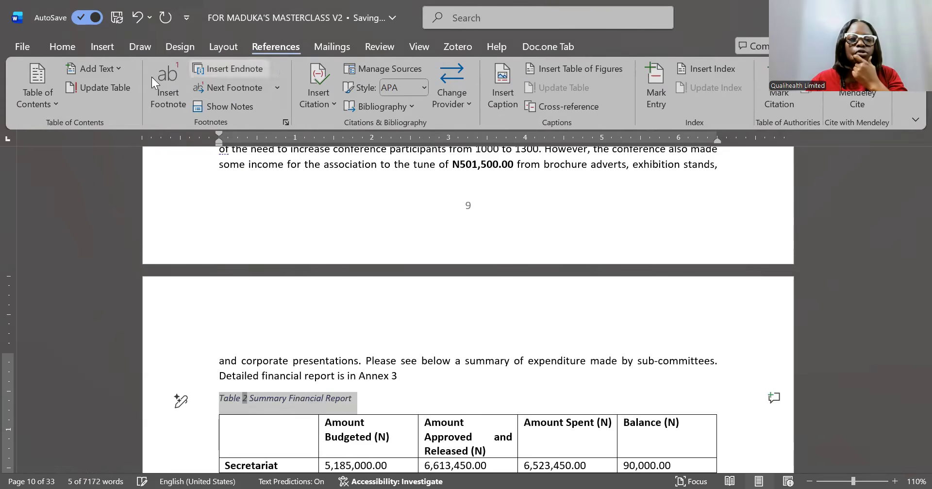
{"action": "left_click", "coordinate": [64, 47]}
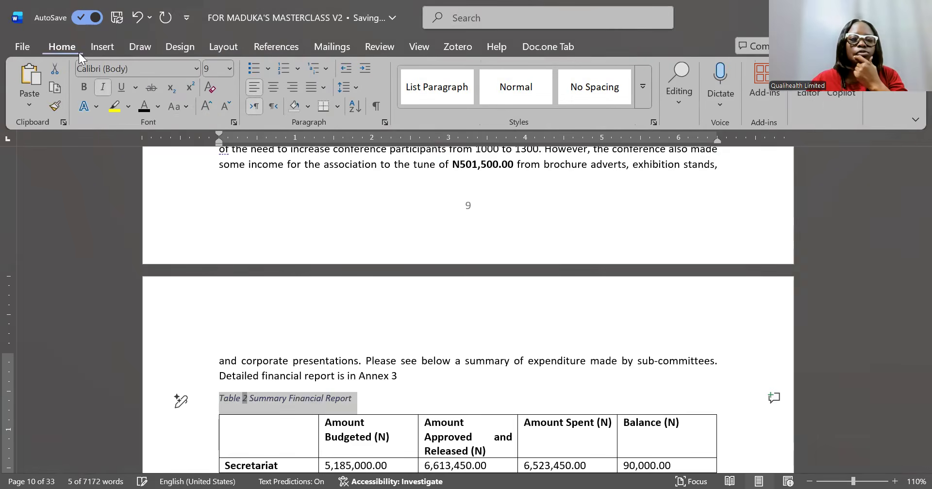
{"action": "left_click", "coordinate": [140, 112]}
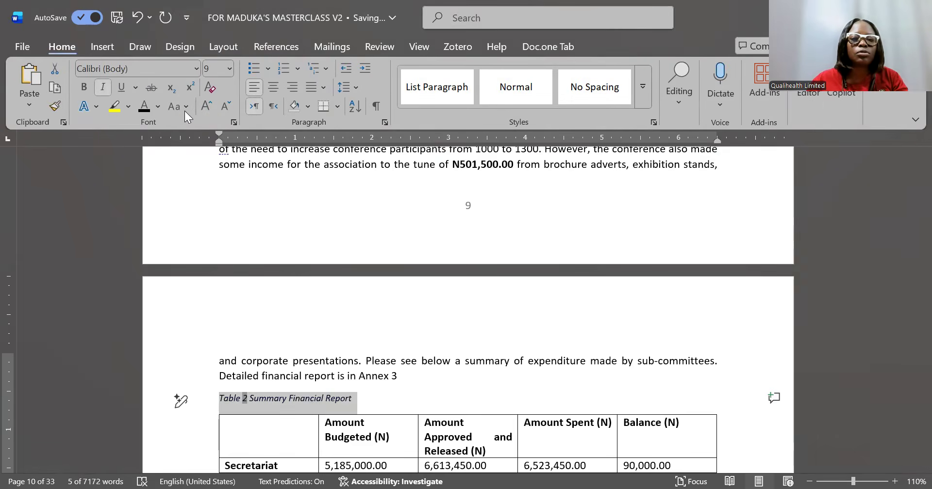
{"action": "left_click", "coordinate": [229, 68]}
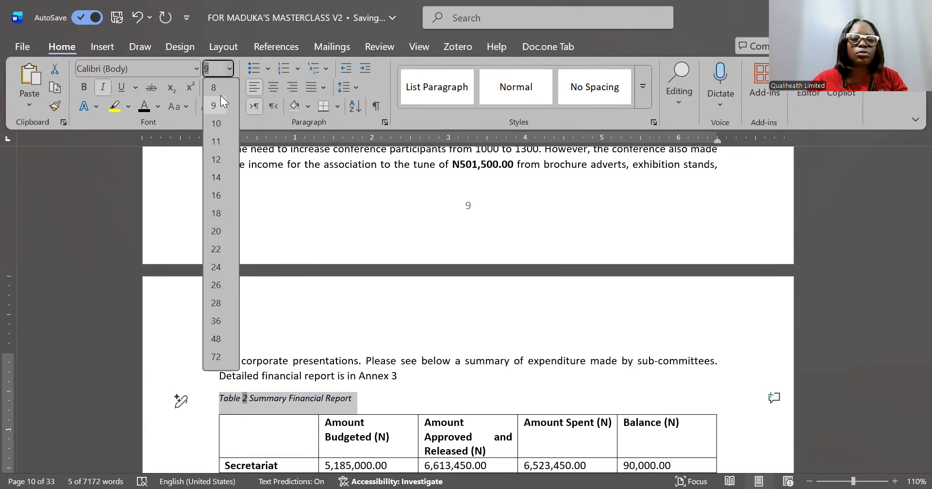
{"action": "left_click", "coordinate": [215, 141]}
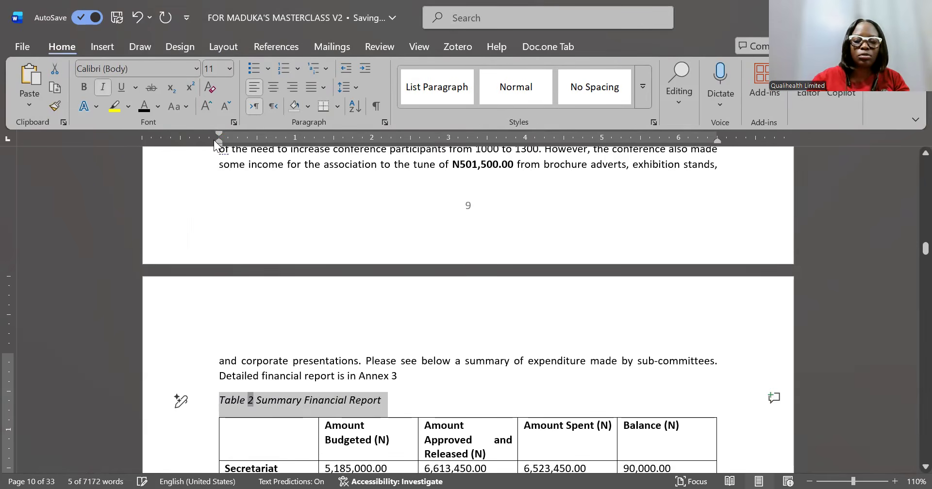
{"action": "key", "text": "ctrl+b"}
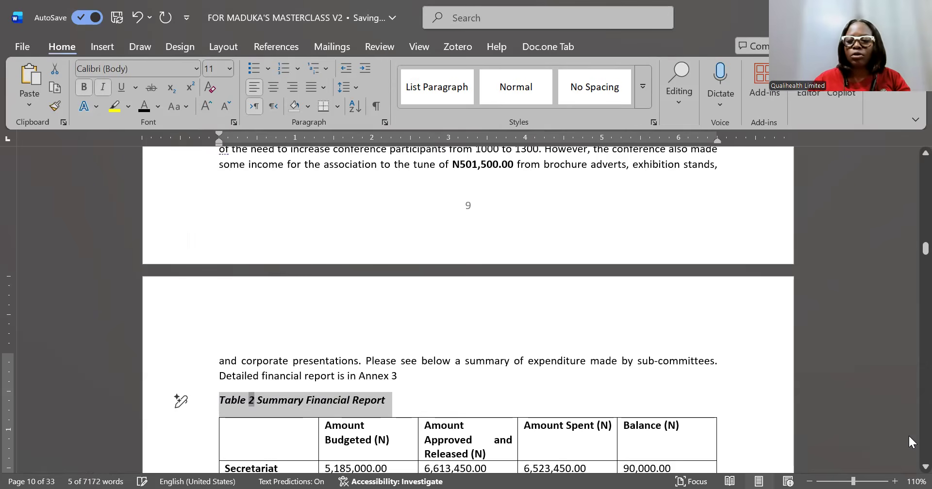
- Look through the following pages for the Rivers State map and check its Figure 2 caption
{"action": "scroll", "coordinate": [908, 435], "scroll_direction": "down", "scroll_amount": 15}
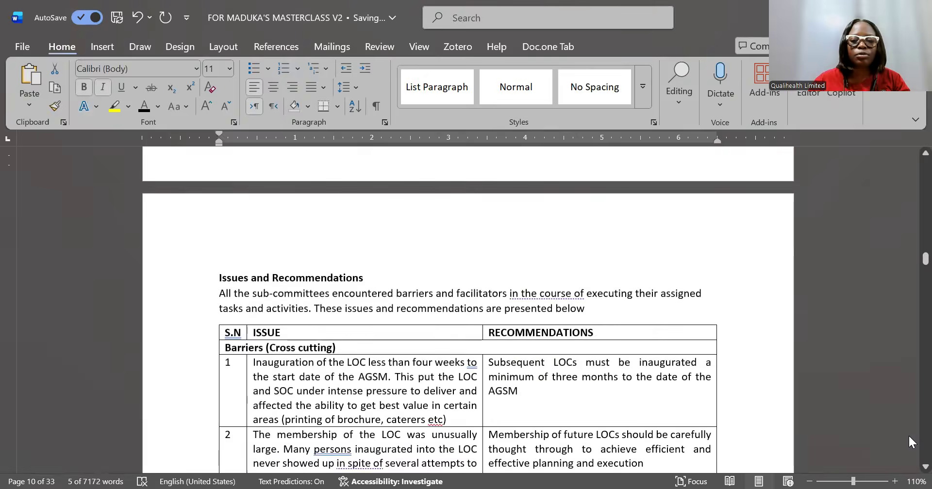
{"action": "scroll", "coordinate": [908, 435], "scroll_direction": "down", "scroll_amount": 10}
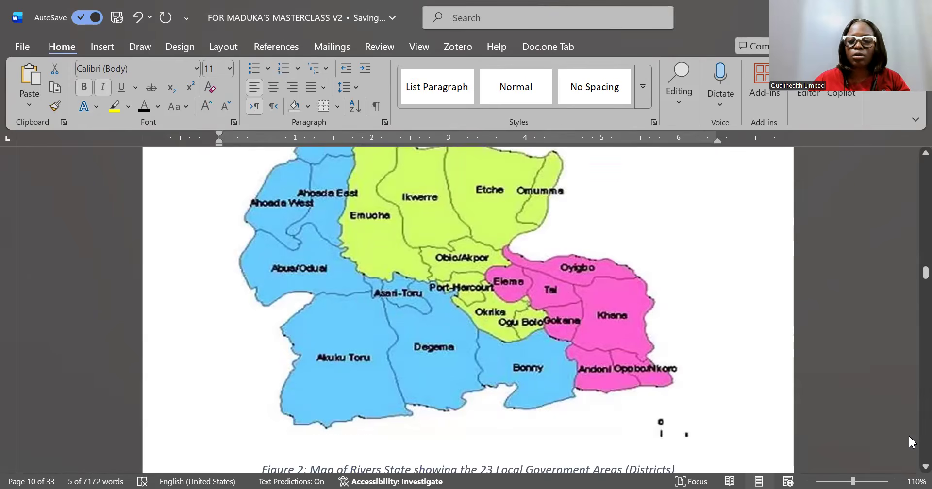
{"action": "left_click", "coordinate": [910, 437]}
{"action": "scroll", "coordinate": [910, 437], "scroll_direction": "down", "scroll_amount": 1}
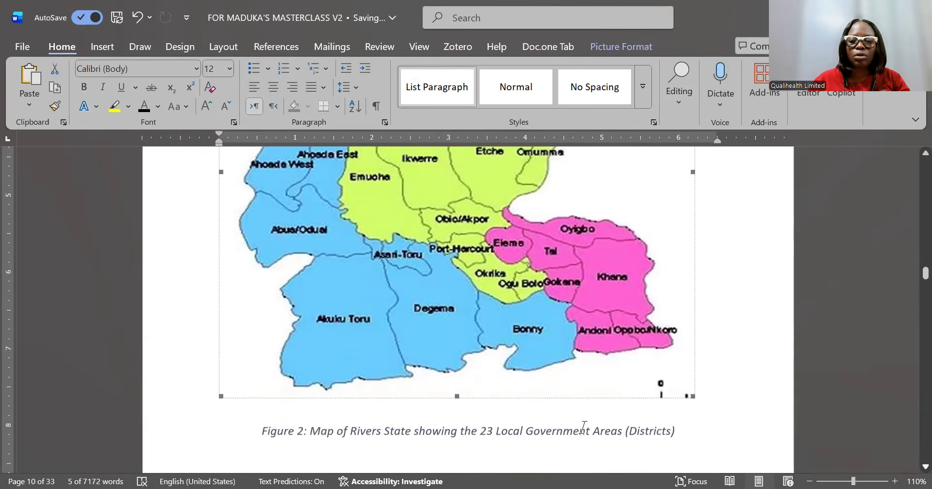
{"action": "left_click", "coordinate": [528, 427]}
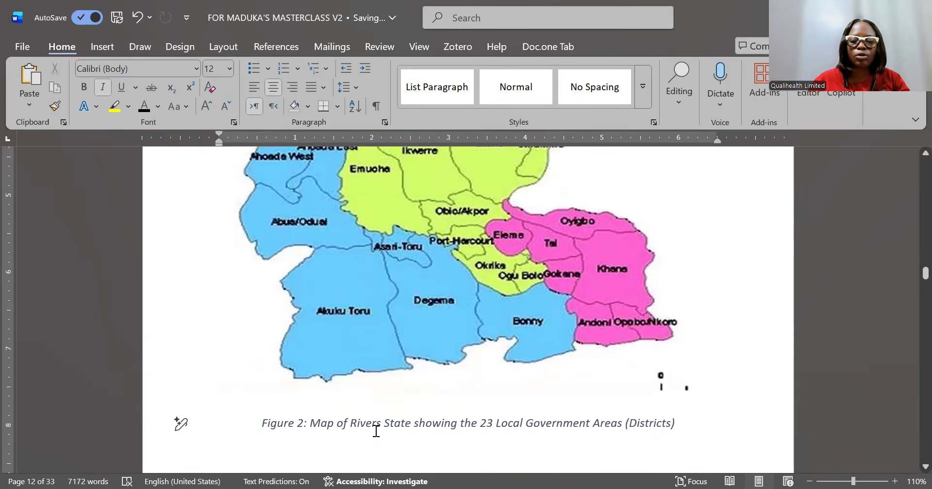
{"action": "left_click", "coordinate": [203, 442]}
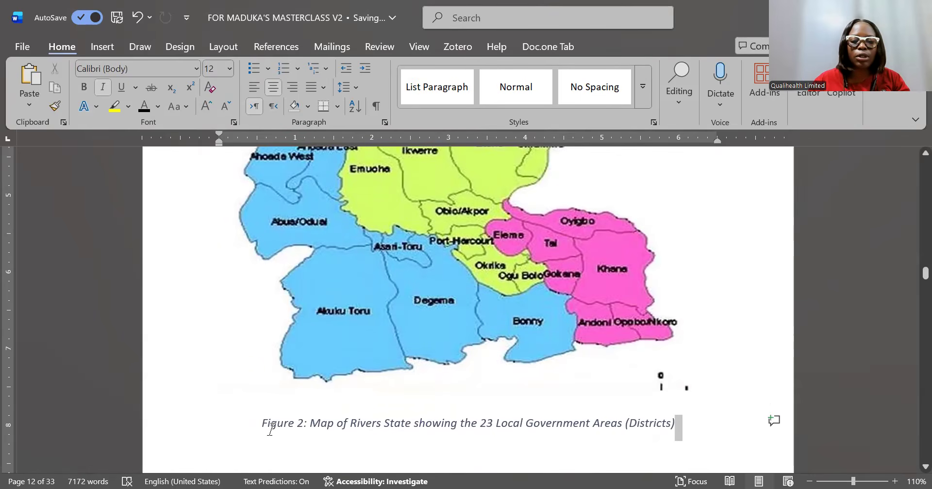
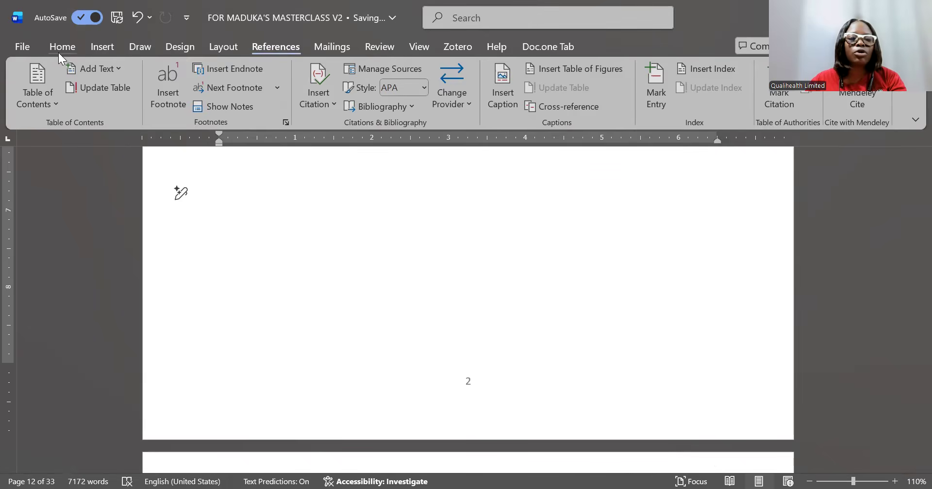
- Add a page break after page 2 and insert a table of figures with the Table caption label on the new page
{"action": "left_click", "coordinate": [97, 48]}
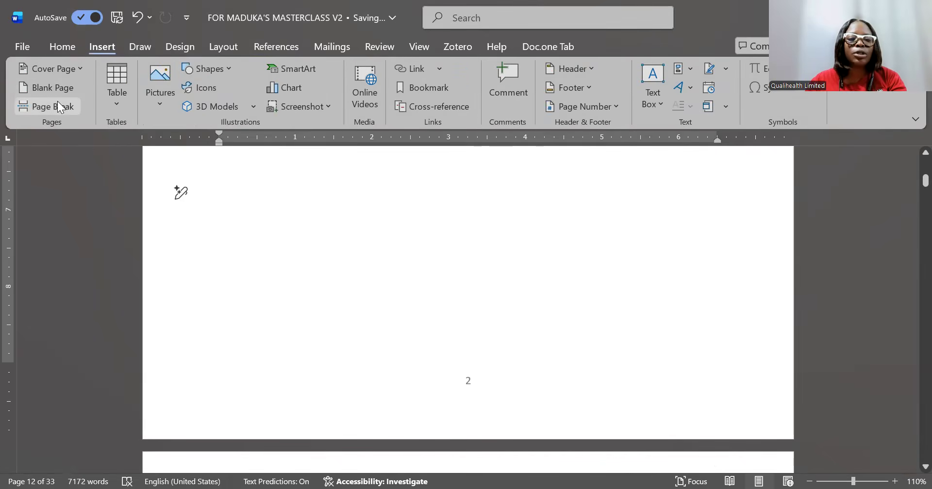
{"action": "left_click", "coordinate": [57, 104]}
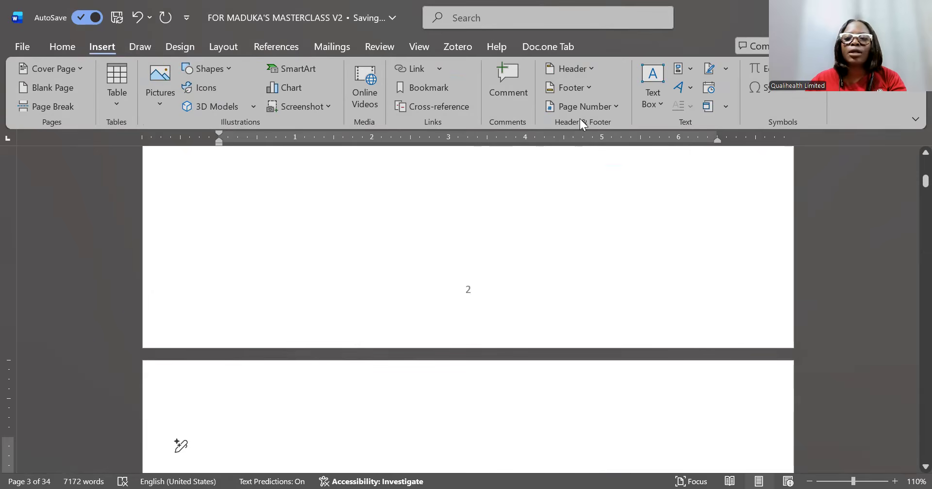
{"action": "left_click", "coordinate": [284, 44]}
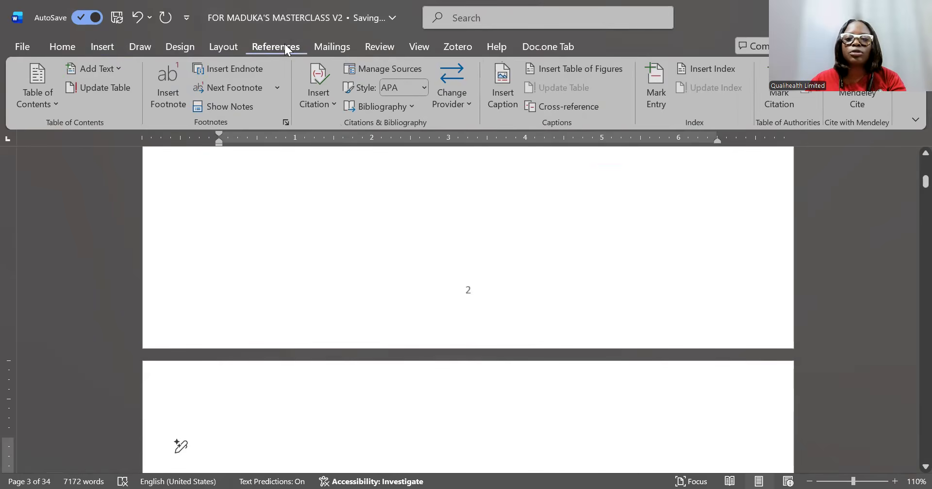
{"action": "left_click", "coordinate": [586, 69]}
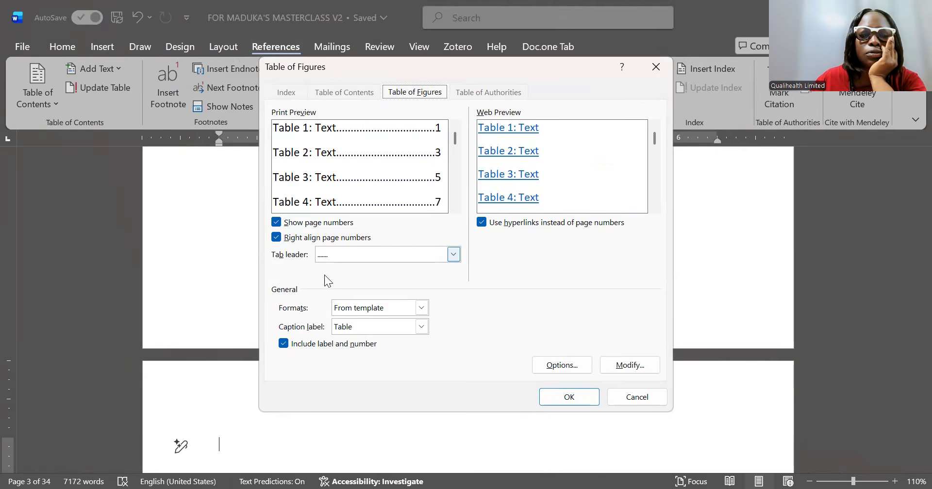
{"action": "left_click", "coordinate": [421, 327]}
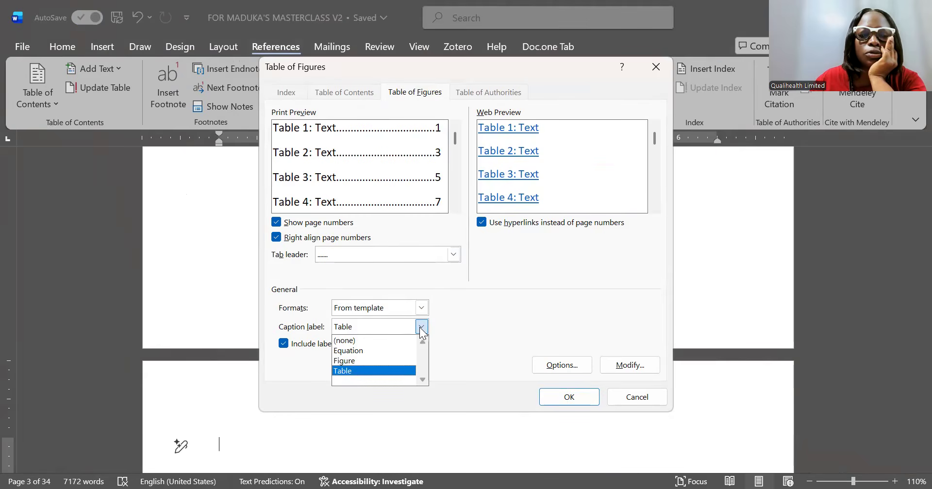
{"action": "left_click", "coordinate": [419, 327]}
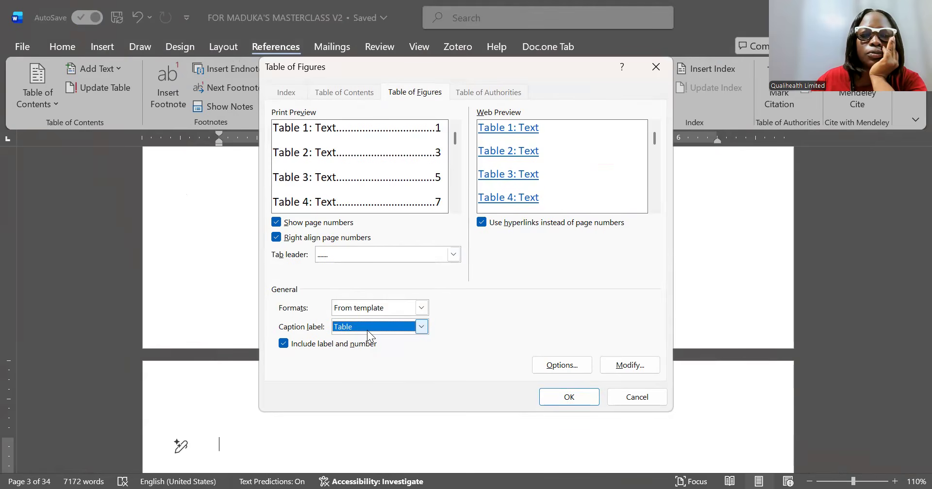
{"action": "left_click", "coordinate": [569, 397]}
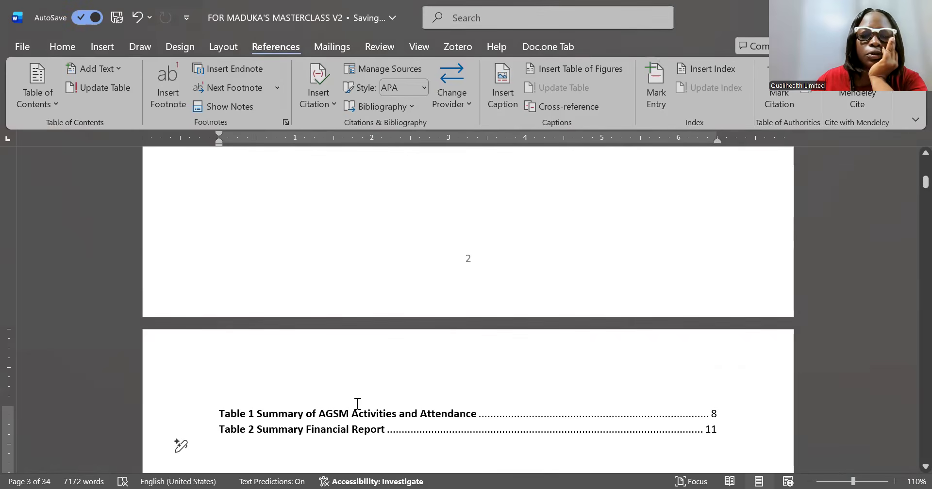
- Add an empty line above the inserted list of table captions on page 3
{"action": "left_click", "coordinate": [266, 393]}
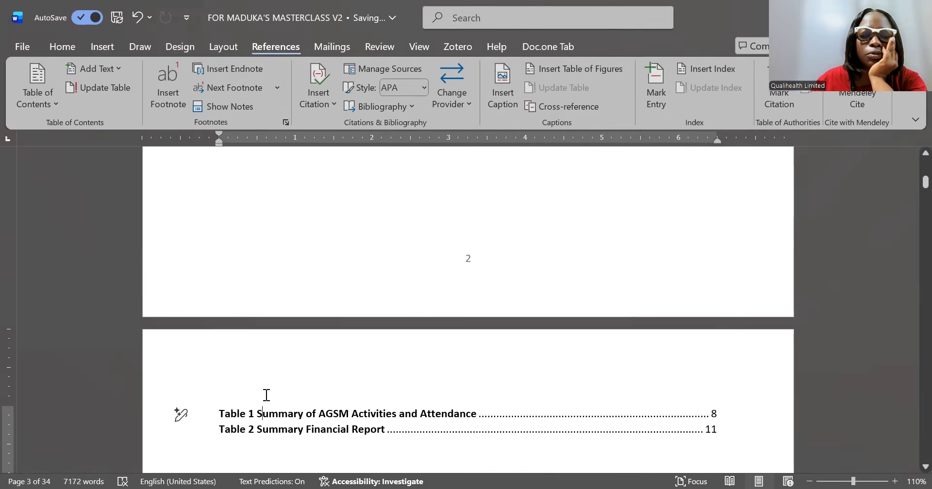
{"action": "left_click", "coordinate": [223, 415]}
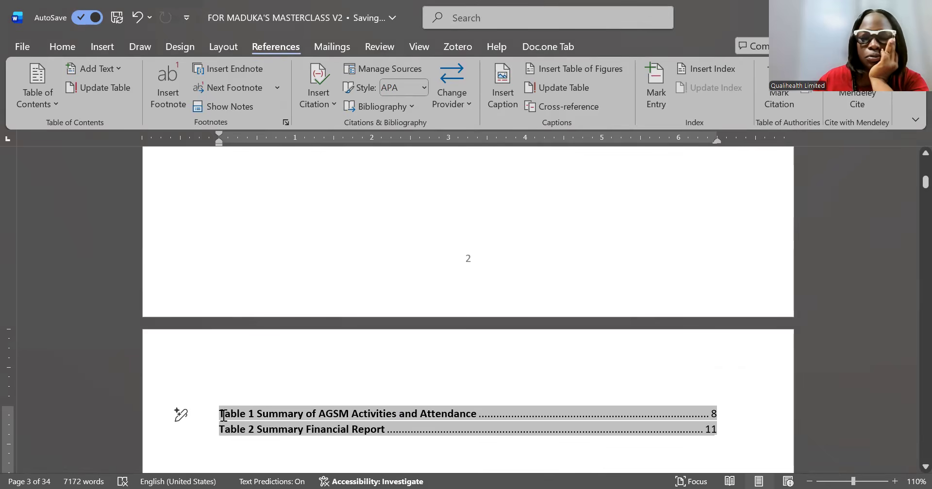
{"action": "key", "text": "Left"}
{"action": "key", "text": "Return"}
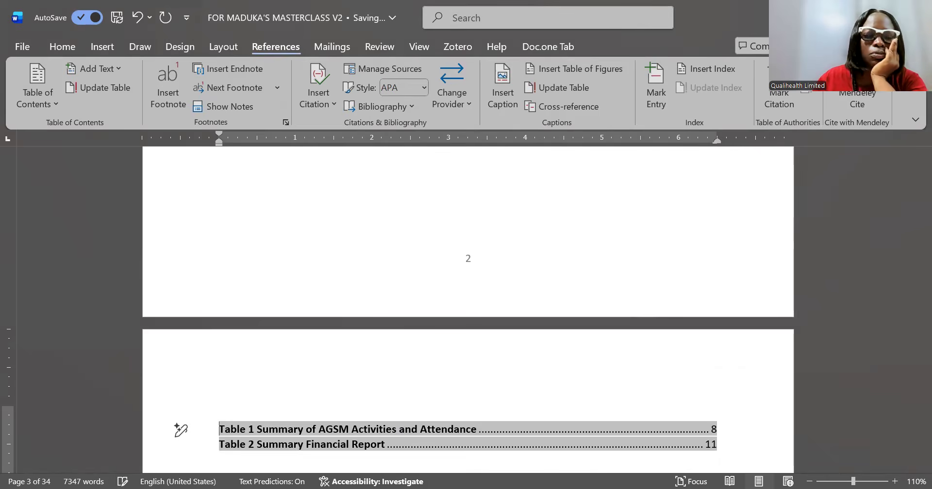
{"action": "key", "text": "Up"}
{"action": "type", "text": "Ta"}
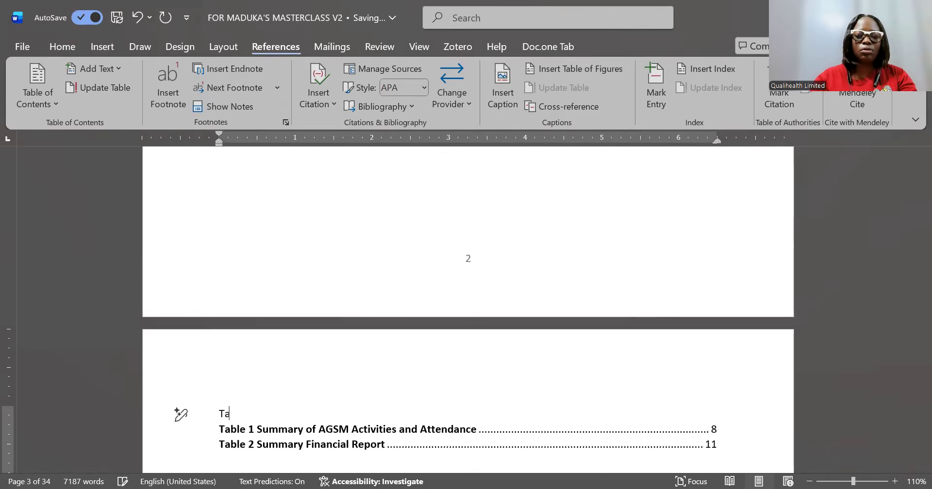
{"action": "type", "text": "ble of"}
{"action": "key", "text": "BackSpace"}
{"action": "key", "text": "BackSpace"}
{"action": "key", "text": "BackSpace"}
{"action": "key", "text": "BackSpace"}
{"action": "key", "text": "BackSpace"}
{"action": "key", "text": "BackSpace"}
{"action": "key", "text": "BackSpace"}
{"action": "key", "text": "BackSpace"}
{"action": "key", "text": "BackSpace"}
- Enter the title "List of Tables" on the empty line above the table entries on page 3
{"action": "type", "text": "Li"}
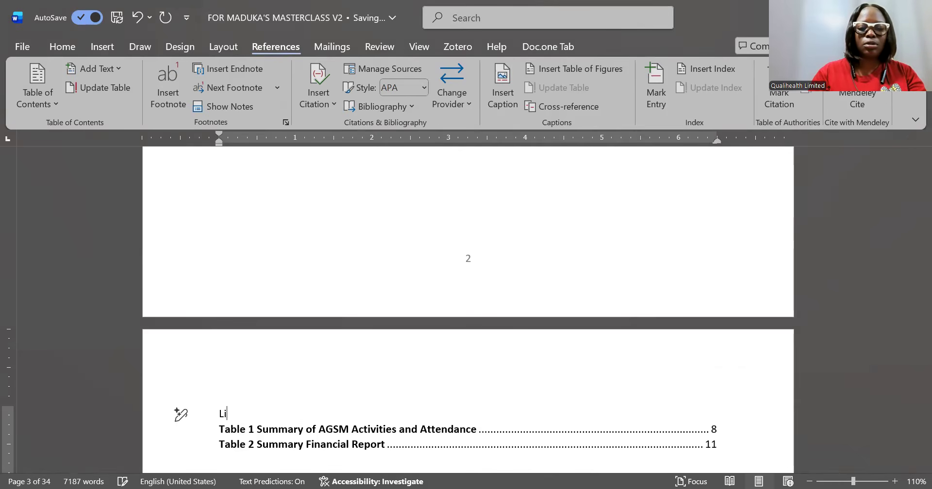
{"action": "type", "text": "st t"}
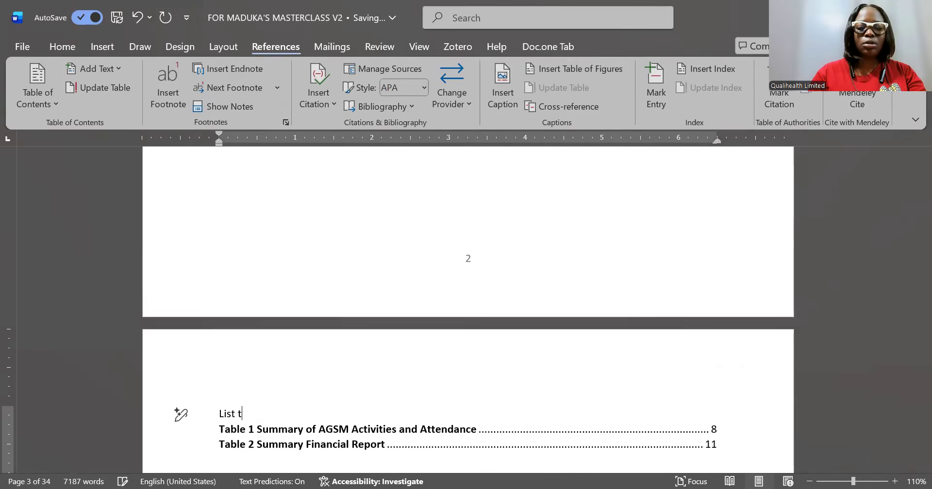
{"action": "key", "text": "BackSpace"}
{"action": "type", "text": "of "}
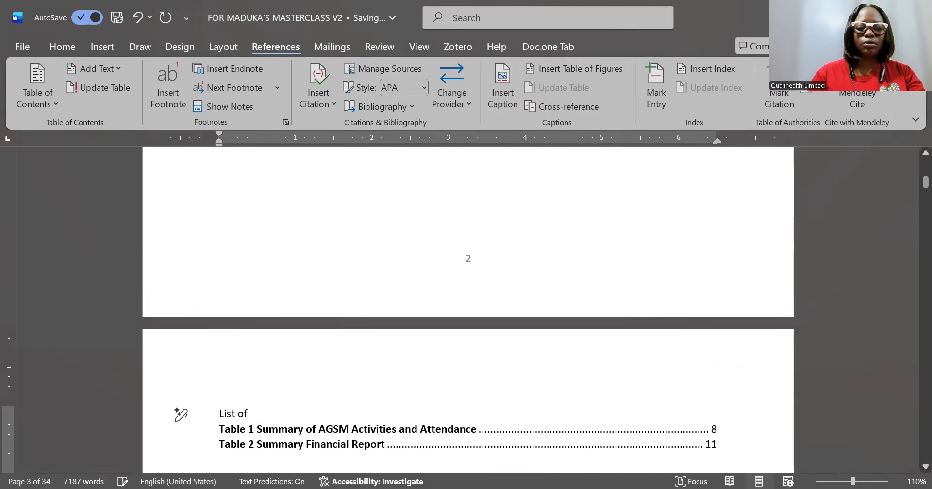
{"action": "type", "text": "Tabl"}
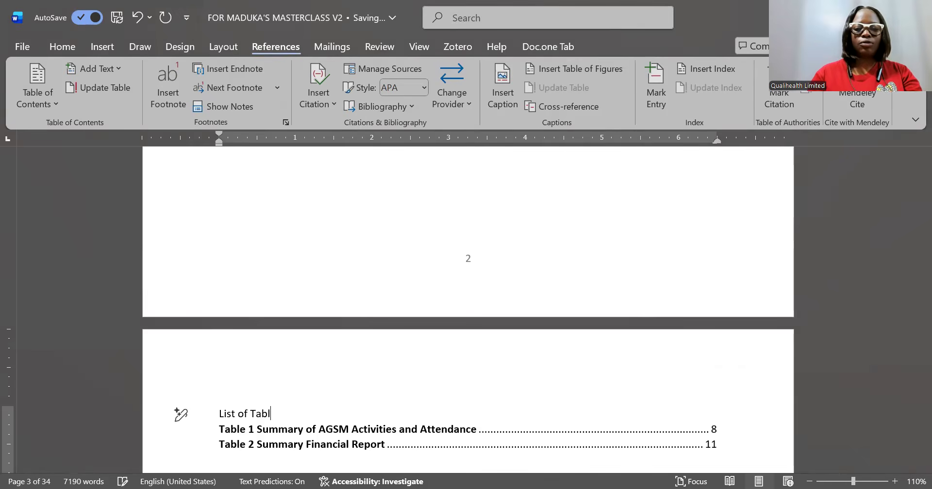
{"action": "key", "text": "BackSpace"}
{"action": "key", "text": "BackSpace"}
{"action": "key", "text": "BackSpace"}
{"action": "key", "text": "BackSpace"}
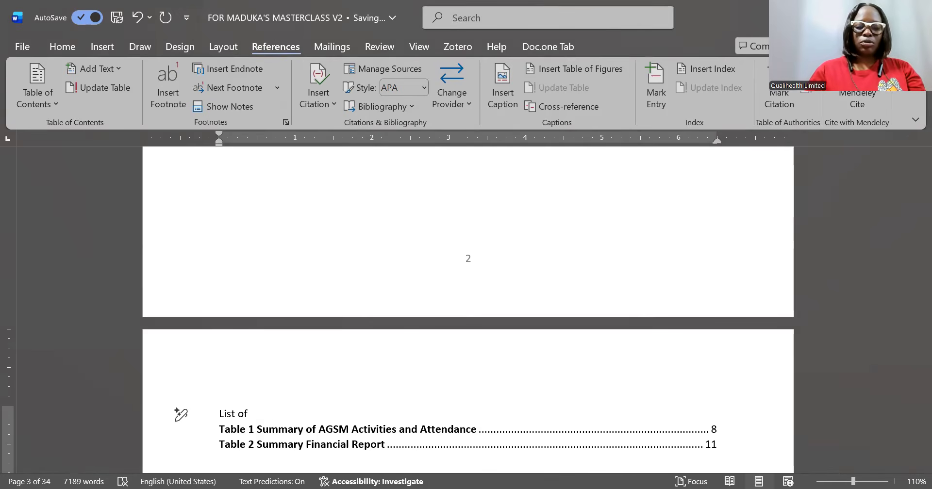
{"action": "type", "text": "Tables"}
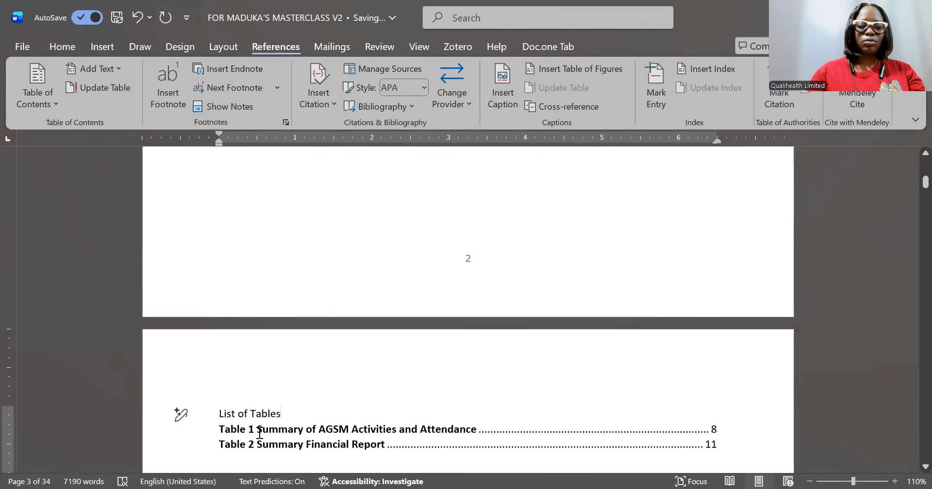
- Add a colon after "Table 1" and "Table 2" in the list of tables
{"action": "left_click", "coordinate": [260, 434]}
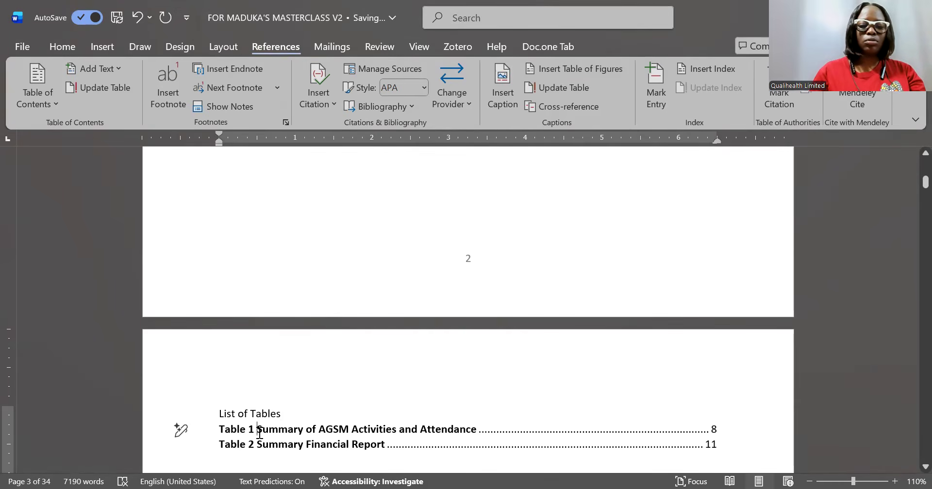
{"action": "right_click", "coordinate": [260, 433]}
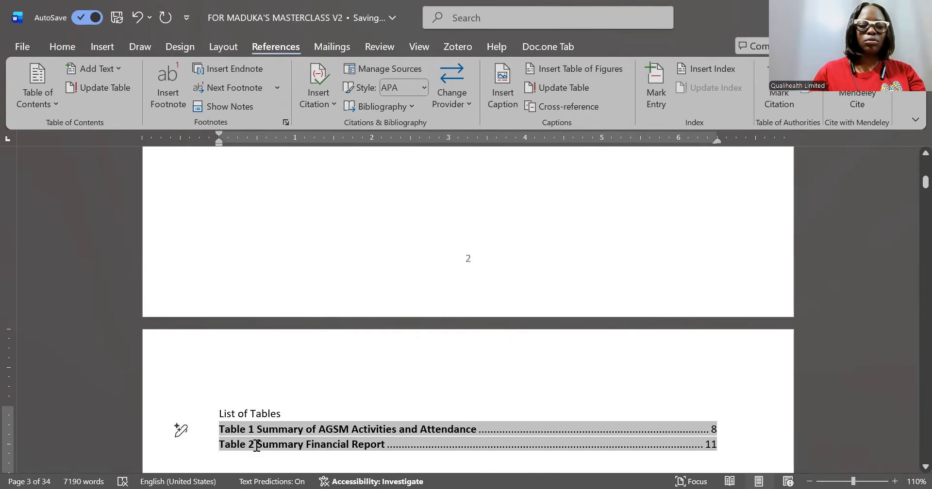
{"action": "type", "text": ":"}
{"action": "left_click", "coordinate": [254, 446]}
{"action": "type", "text": ":"}
{"action": "left_click", "coordinate": [297, 457]}
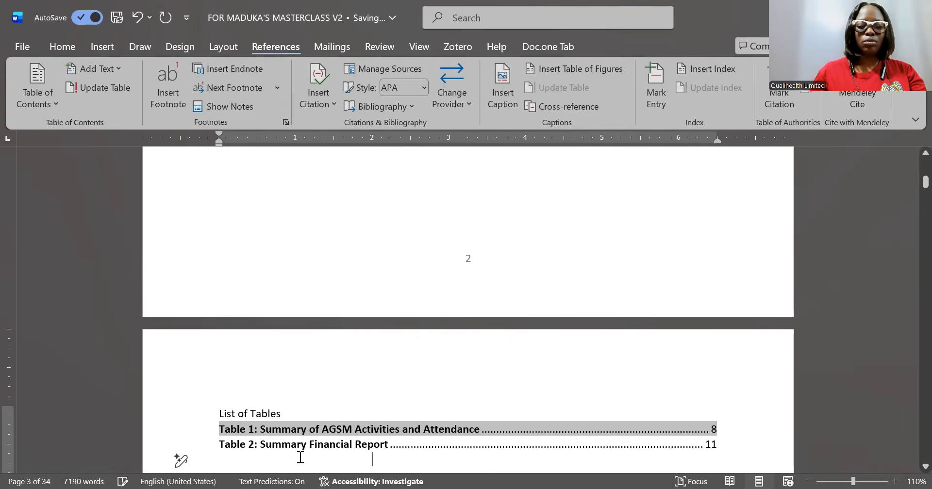
- Add a bold "List of Figures" title a few lines below the list of tables
{"action": "key", "text": "Down"}
{"action": "key", "text": "Down"}
{"action": "key", "text": "Up"}
{"action": "key", "text": "Up"}
{"action": "key", "text": "Up"}
{"action": "key", "text": "Up"}
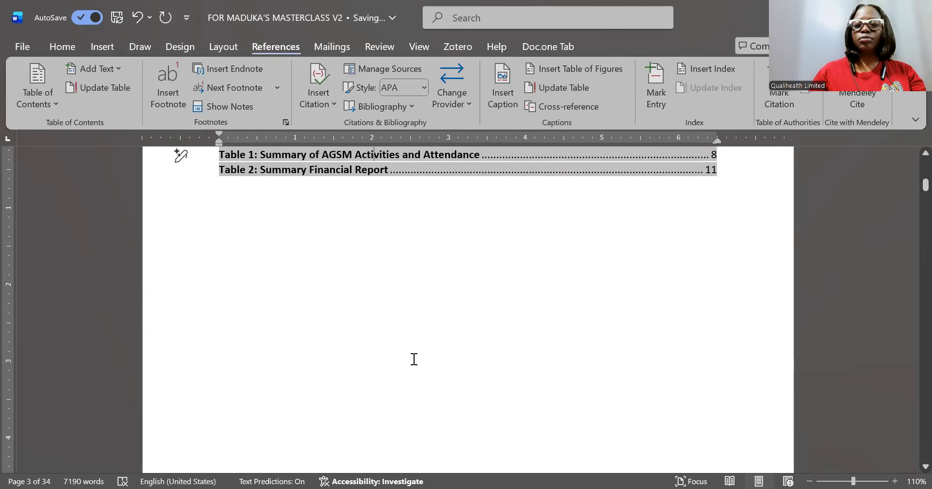
{"action": "key", "text": "Down"}
{"action": "key", "text": "Down"}
{"action": "key", "text": "Return"}
{"action": "key", "text": "Return"}
{"action": "key", "text": "Return"}
{"action": "type", "text": "List of"}
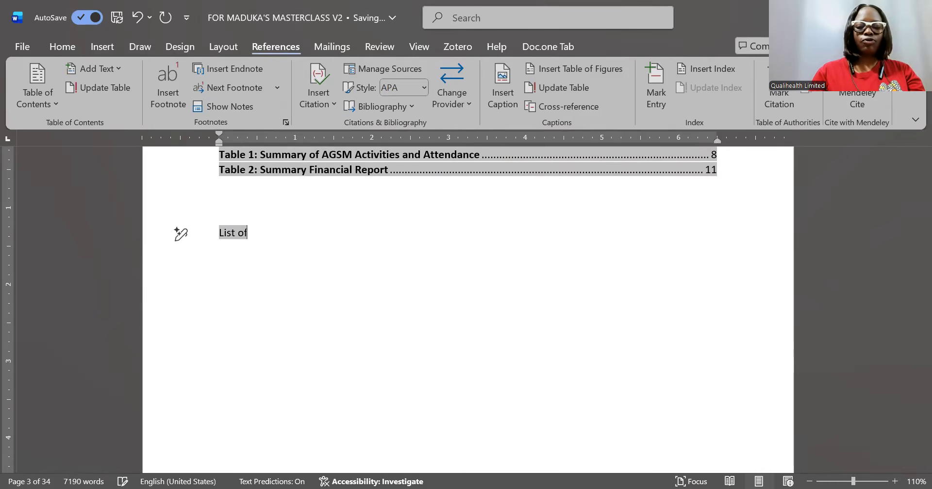
{"action": "type", "text": " Fi"}
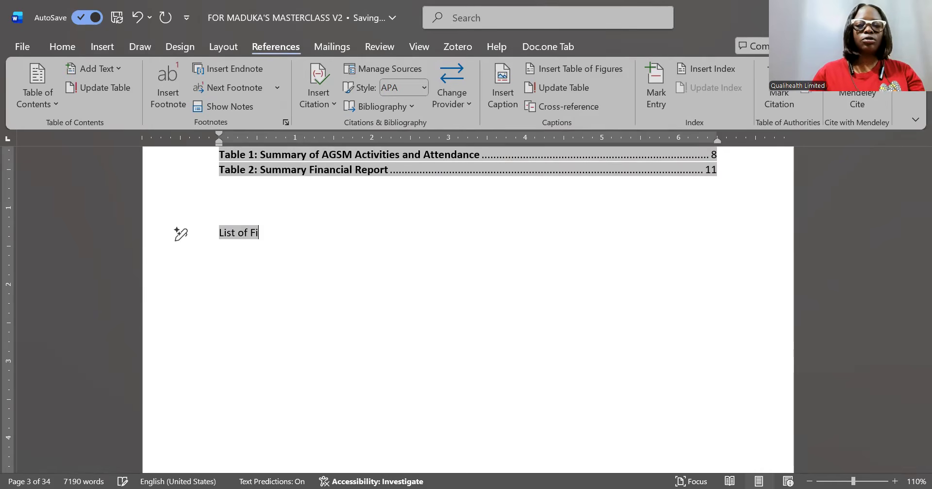
{"action": "type", "text": "gures"}
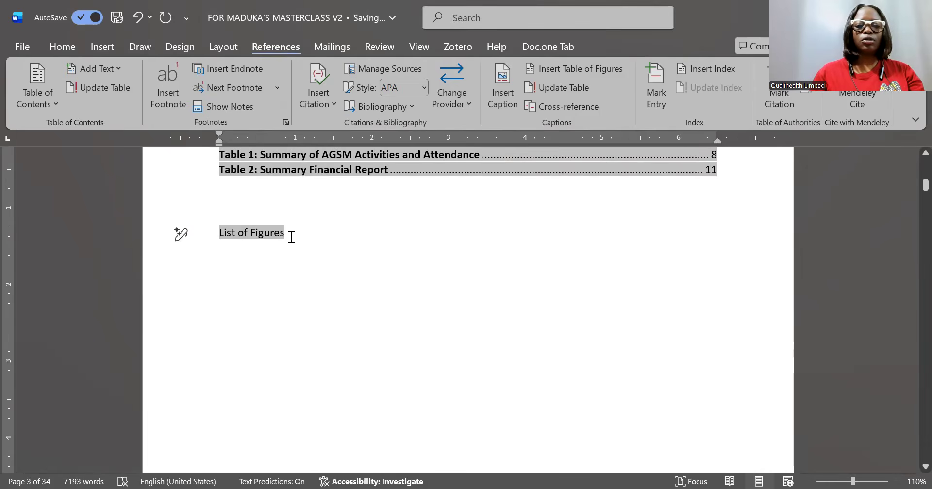
{"action": "key", "text": "ctrl+b"}
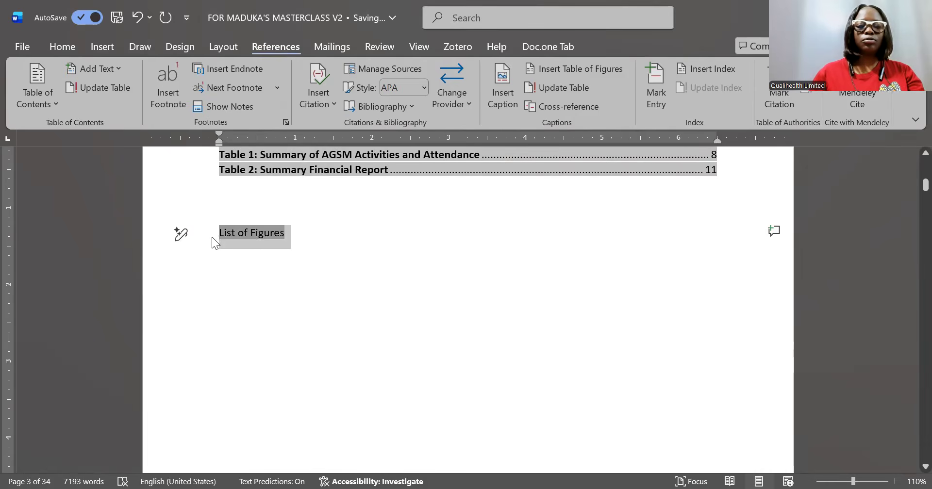
- Insert a table of figures with the Figure caption label beneath the "List of Figures" title
{"action": "key", "text": "End"}
{"action": "key", "text": "Return"}
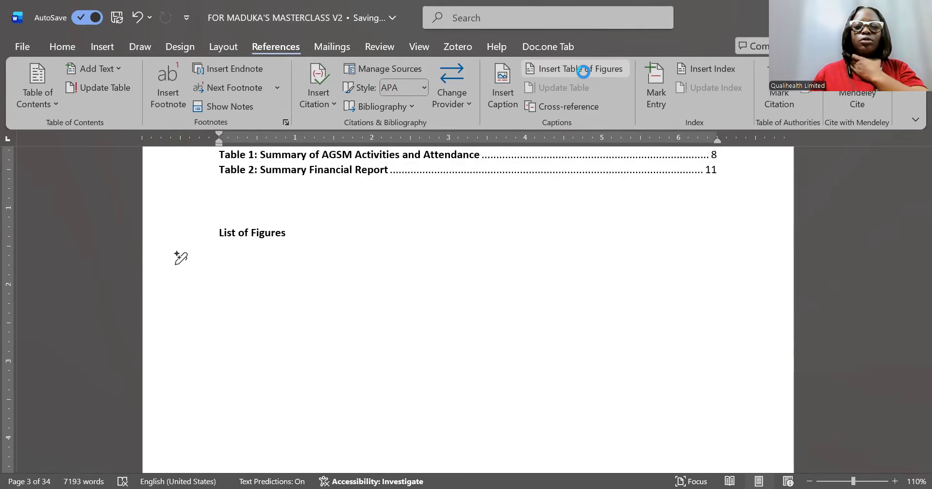
{"action": "left_click", "coordinate": [423, 327]}
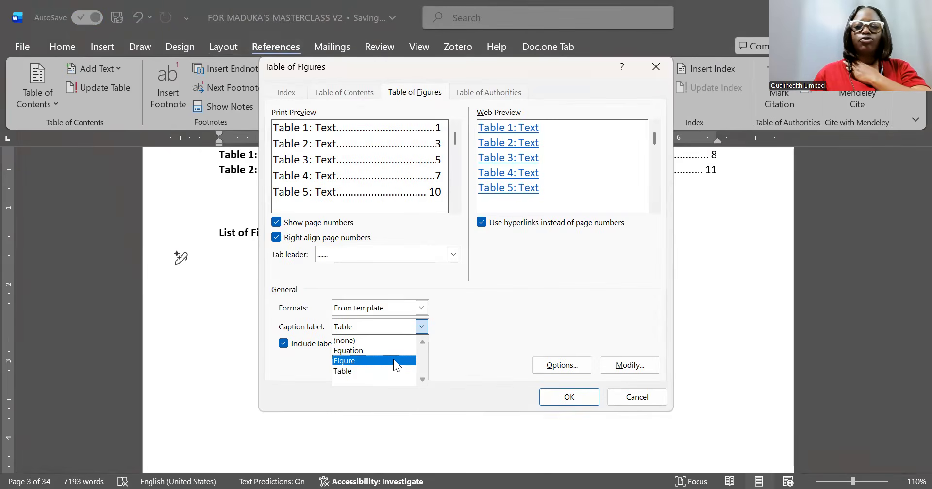
{"action": "left_click", "coordinate": [394, 361]}
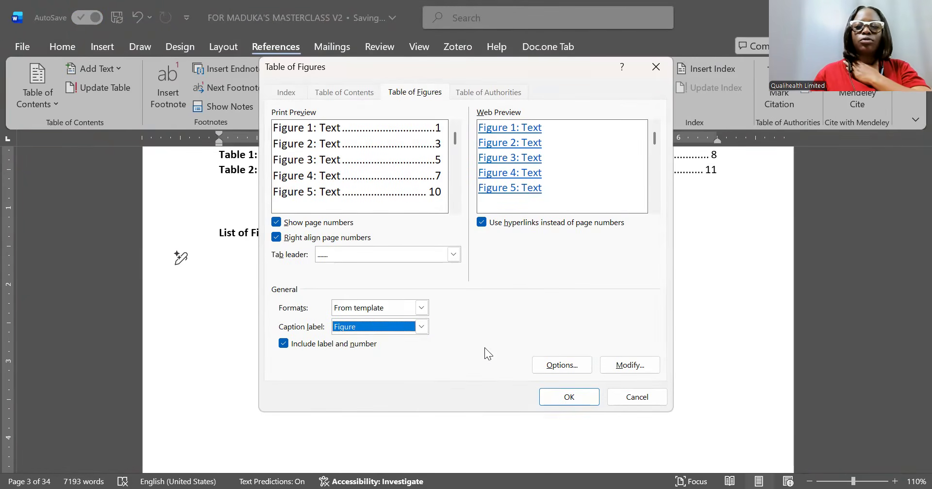
{"action": "left_click", "coordinate": [581, 397]}
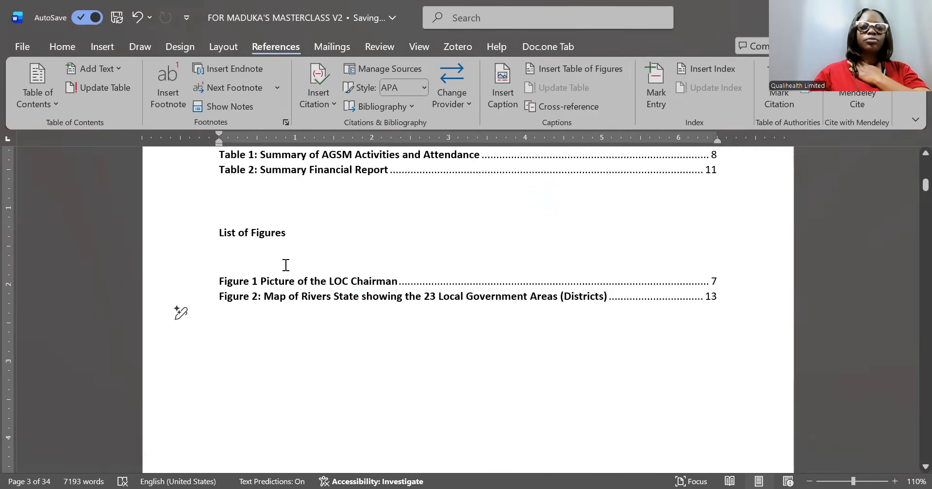
- Delete the empty line between the "List of Figures" title and its first entry
{"action": "left_click", "coordinate": [286, 265]}
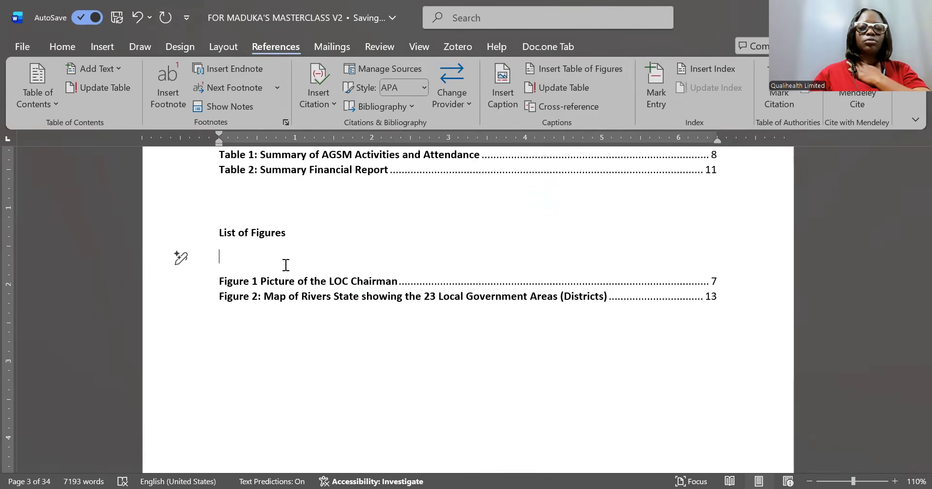
{"action": "key", "text": "shift+Up"}
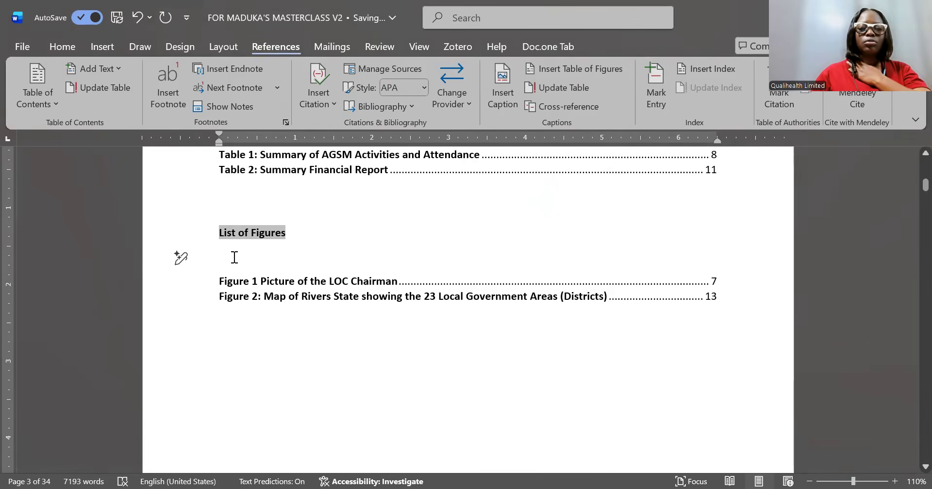
{"action": "left_click", "coordinate": [235, 257]}
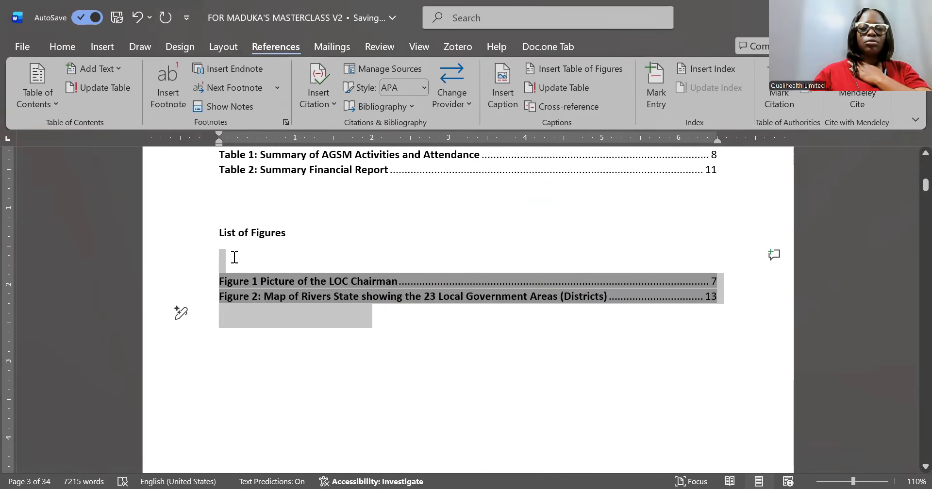
{"action": "left_click", "coordinate": [231, 246]}
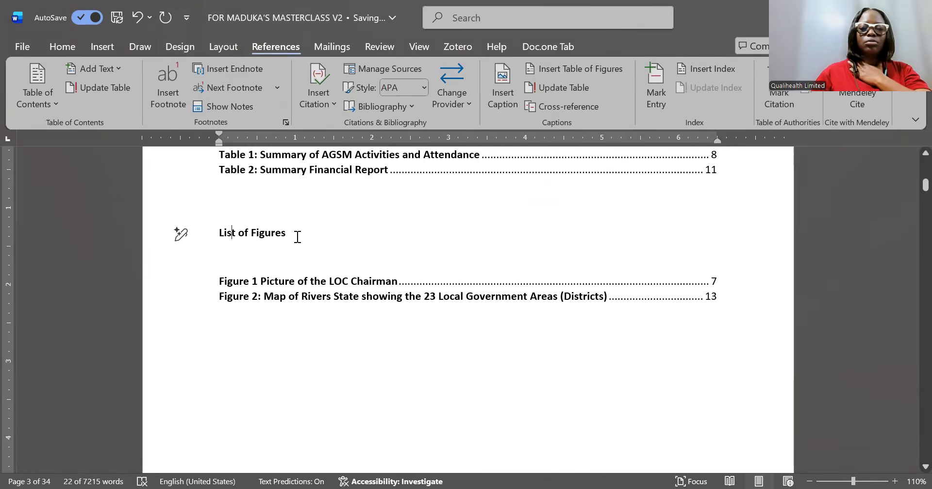
{"action": "triple_click", "coordinate": [298, 238]}
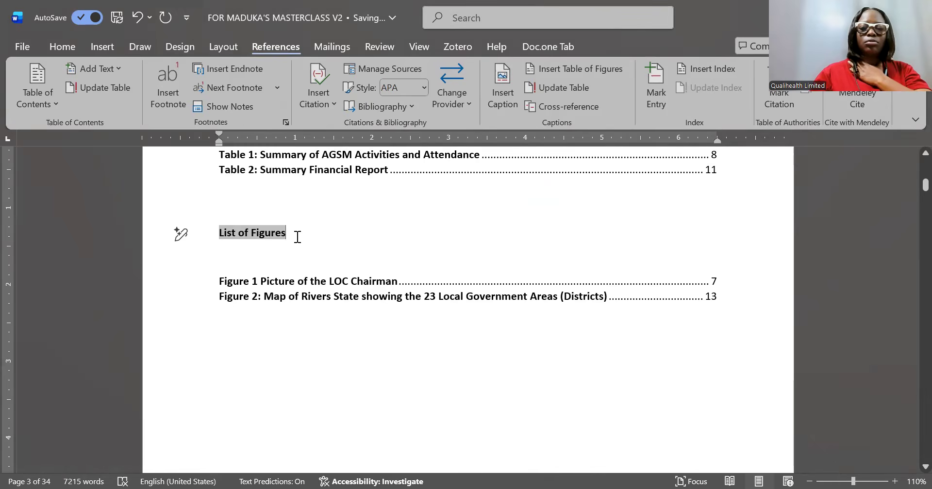
{"action": "key", "text": "Delete"}
{"action": "left_click", "coordinate": [257, 323]}
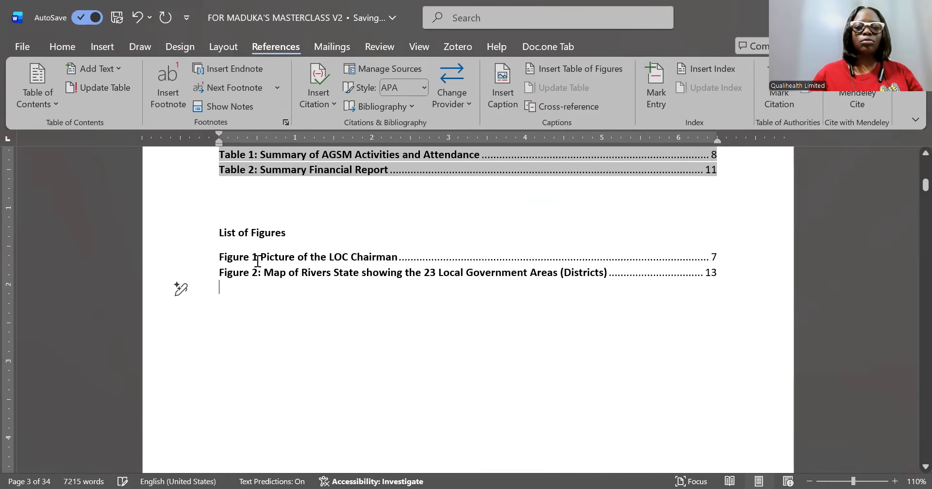
- Add a colon after "Figure 1" in the list of figures
{"action": "left_click", "coordinate": [257, 261]}
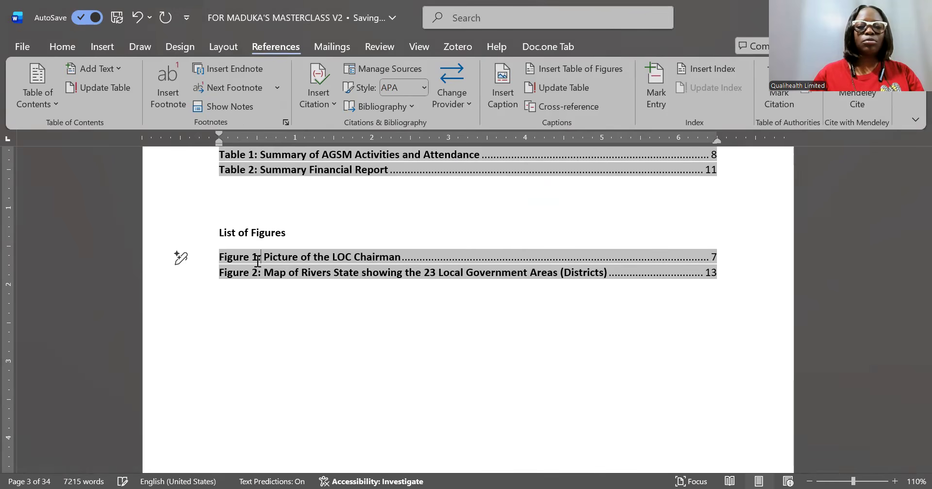
{"action": "left_click", "coordinate": [291, 327]}
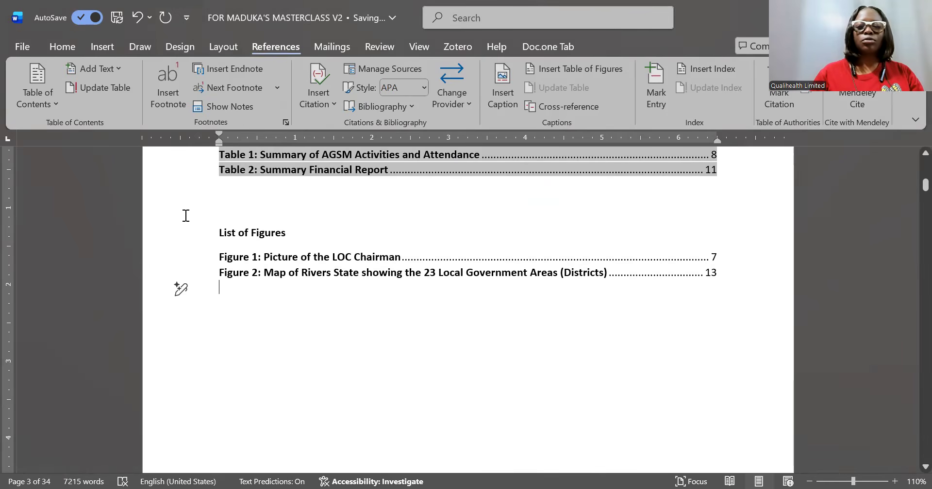
{"action": "key", "text": "BackSpace"}
- Remove the bold formatting from both entries in the list of figures
{"action": "left_click_drag", "start_coordinate": [215, 266], "coordinate": [211, 255]}
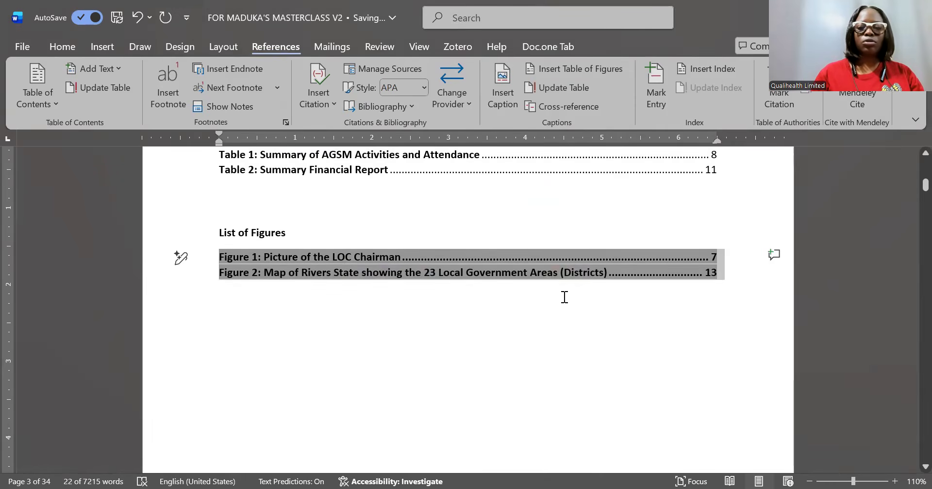
{"action": "left_click", "coordinate": [585, 288]}
{"action": "left_click", "coordinate": [301, 281]}
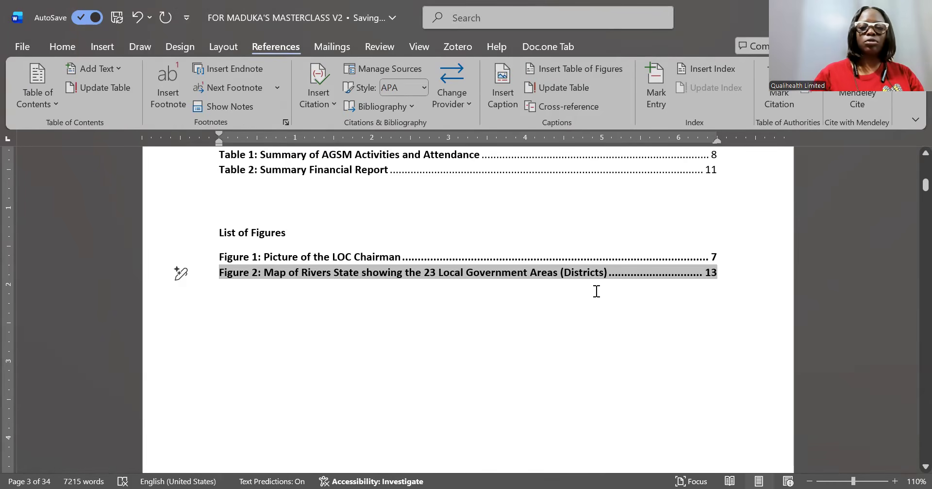
{"action": "key", "text": "F9"}
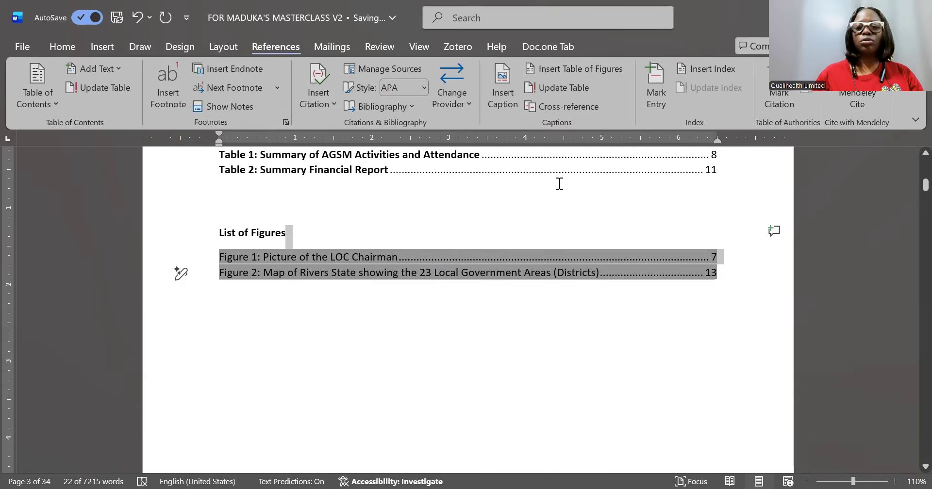
- Remove the bold formatting from both entries in the list of tables
{"action": "left_click", "coordinate": [220, 156]}
{"action": "key", "text": "ctrl+b"}
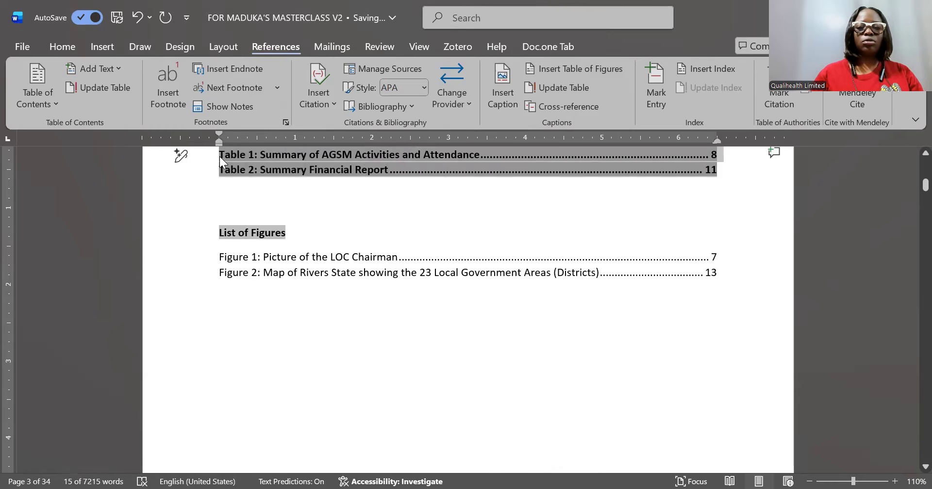
{"action": "key", "text": "ctrl+b"}
{"action": "left_click", "coordinate": [408, 220]}
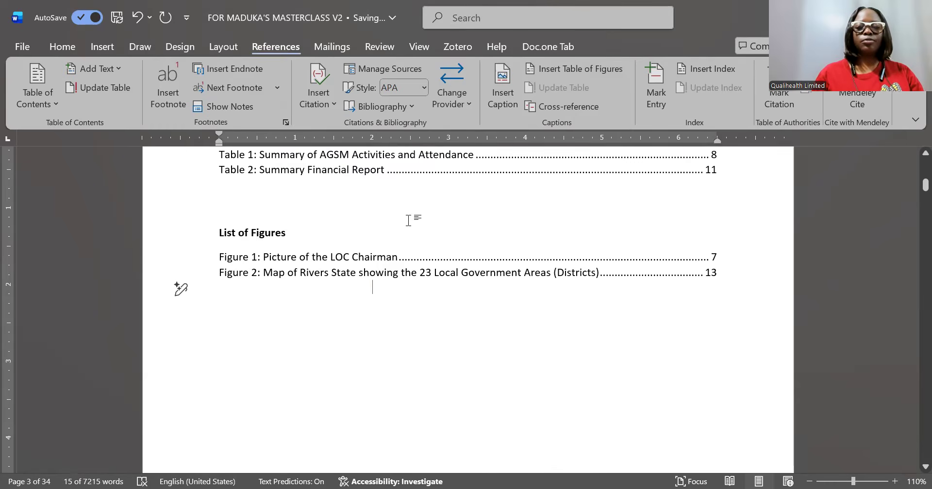
- Apply the Heading 1 style to the "List of Tables" title above the list of tables
{"action": "left_click", "coordinate": [409, 221]}
{"action": "key", "text": "Up"}
{"action": "key", "text": "Up"}
{"action": "key", "text": "Up"}
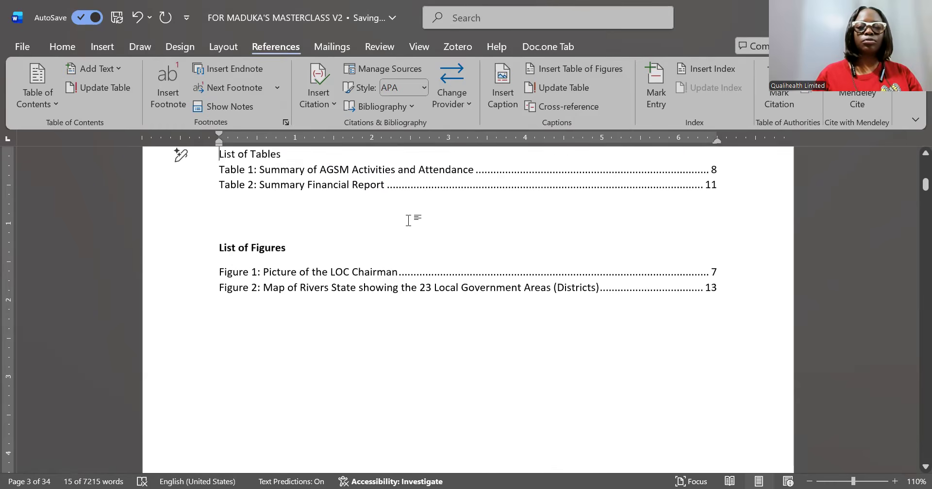
{"action": "key", "text": "Up"}
{"action": "key", "text": "Down"}
{"action": "key", "text": "Down"}
{"action": "key", "text": "Down"}
{"action": "key", "text": "Down"}
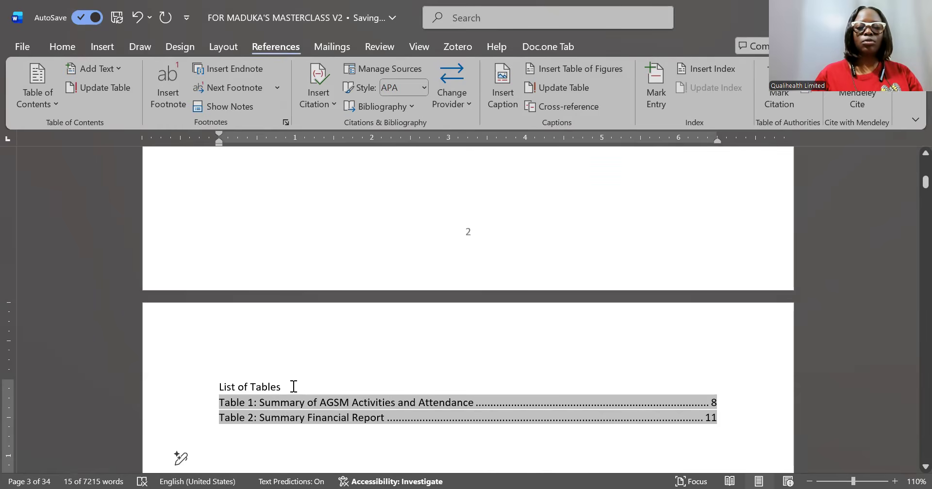
{"action": "triple_click", "coordinate": [221, 383]}
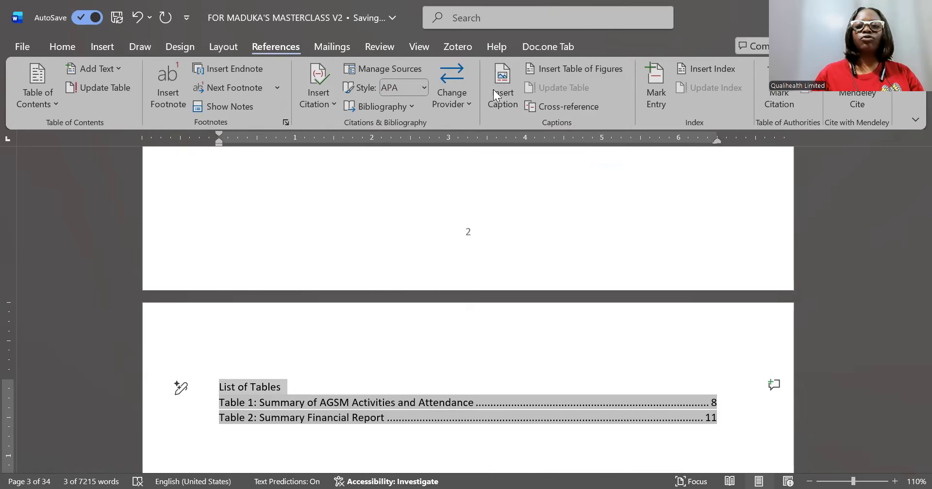
{"action": "left_click", "coordinate": [62, 46]}
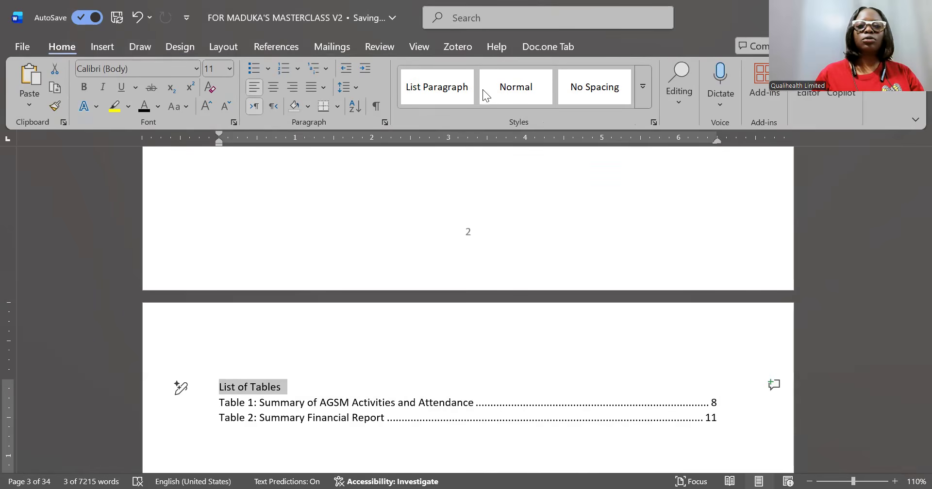
{"action": "left_click", "coordinate": [646, 101]}
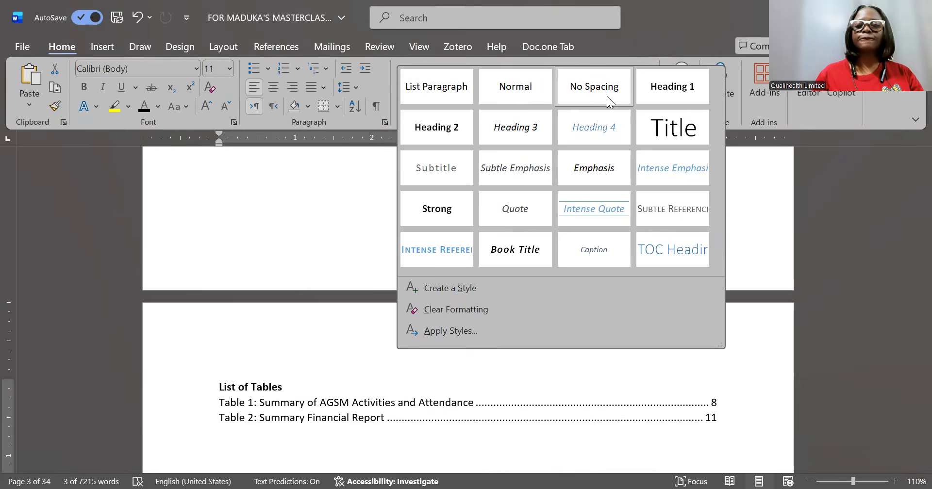
{"action": "left_click", "coordinate": [662, 92]}
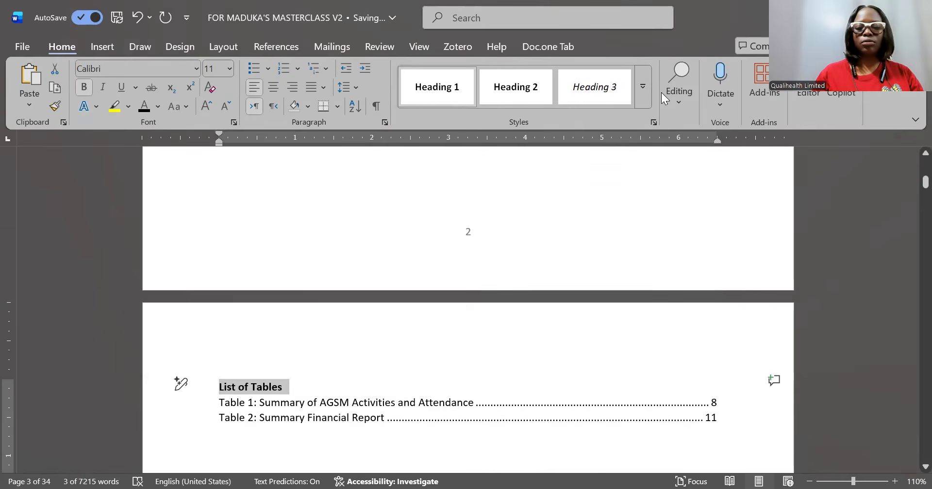
- Try to select the "List of Figures" title and apply the Heading 2 style to it, then undo the change
{"action": "scroll", "coordinate": [308, 456], "scroll_direction": "down", "scroll_amount": 1}
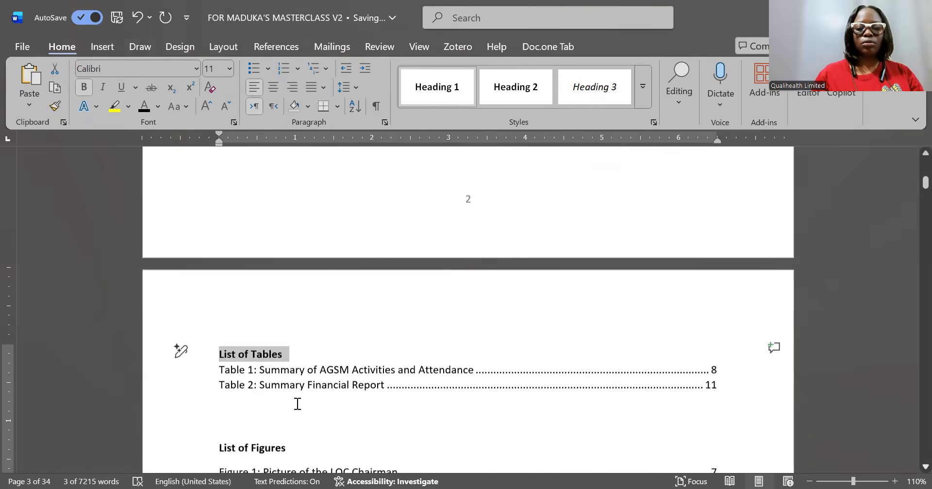
{"action": "scroll", "coordinate": [218, 398], "scroll_direction": "down", "scroll_amount": 1}
{"action": "left_click", "coordinate": [216, 398]}
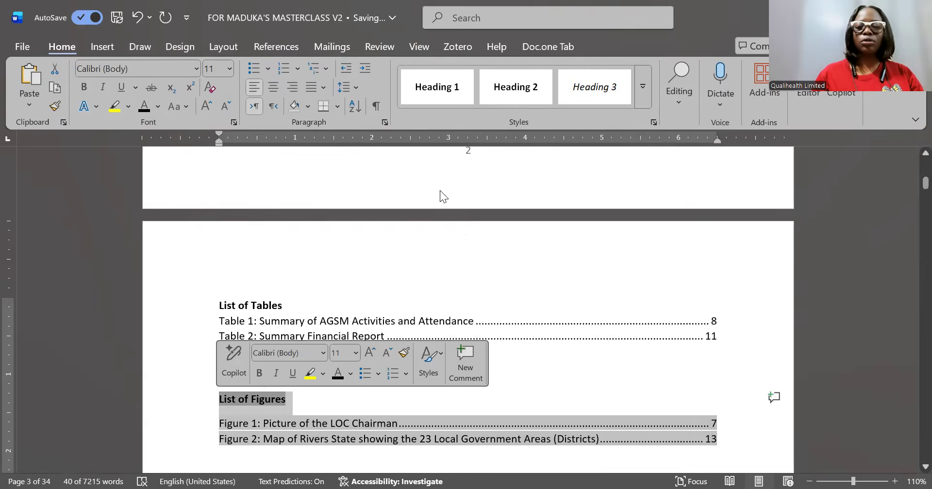
{"action": "left_click", "coordinate": [388, 321]}
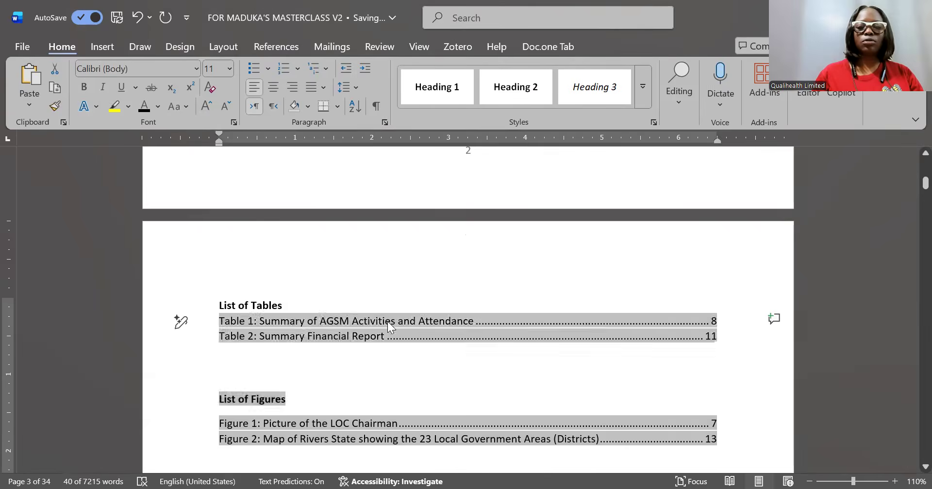
{"action": "left_click", "coordinate": [329, 384]}
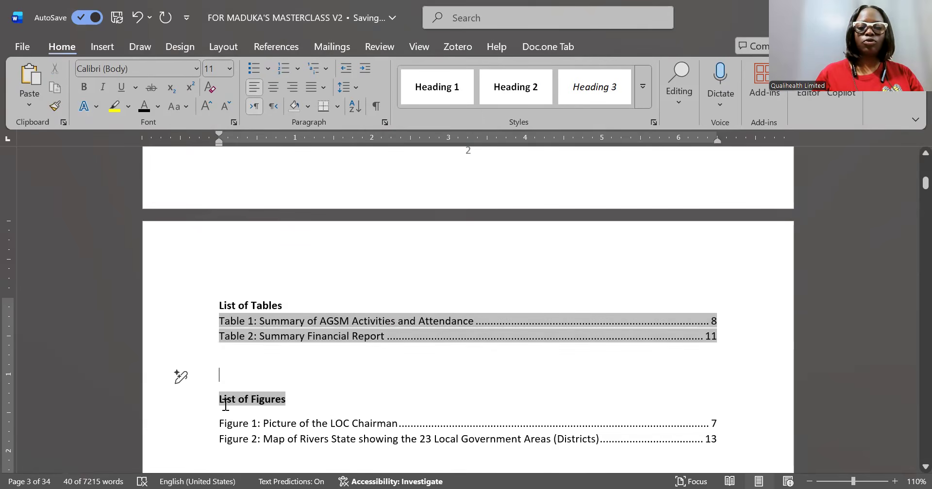
{"action": "left_click_drag", "start_coordinate": [221, 399], "coordinate": [220, 389]}
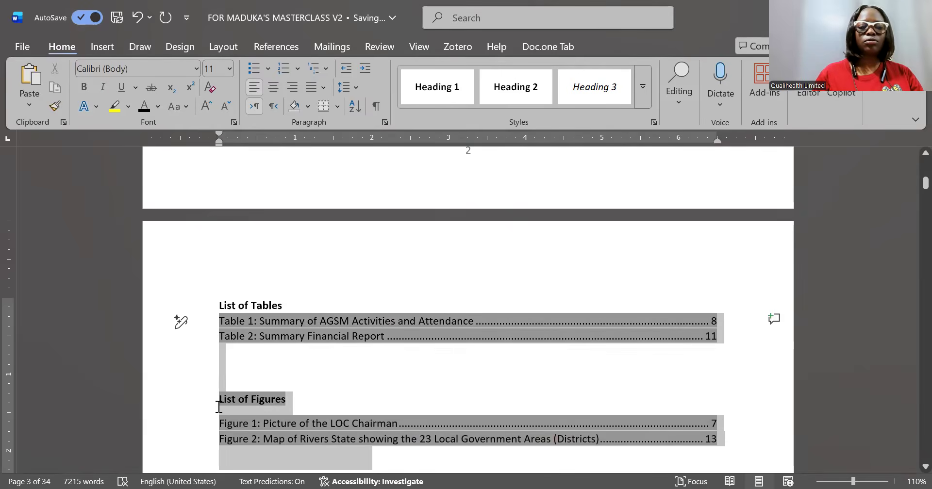
{"action": "left_click", "coordinate": [219, 407]}
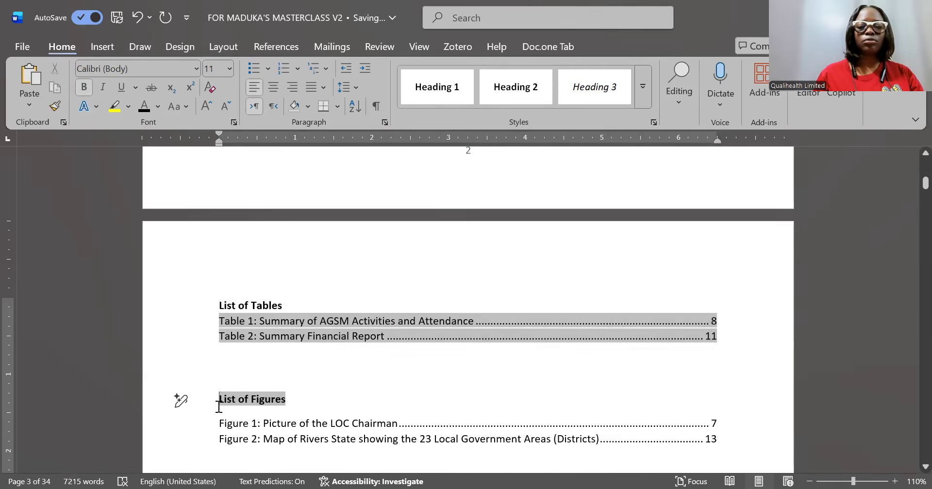
{"action": "key", "text": "shift+Right"}
{"action": "key", "text": "shift+Right"}
{"action": "key", "text": "shift+Right"}
{"action": "key", "text": "shift+Right"}
{"action": "key", "text": "shift+Right"}
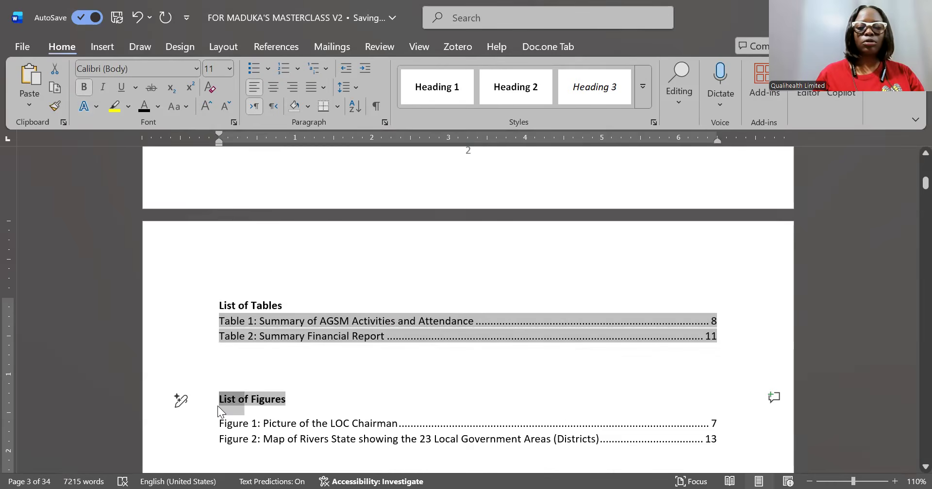
{"action": "key", "text": "shift+Right"}
{"action": "key", "text": "shift+Right"}
{"action": "key", "text": "shift+Right"}
{"action": "key", "text": "shift+Right"}
{"action": "key", "text": "shift+Right"}
{"action": "key", "text": "shift+Right"}
{"action": "key", "text": "shift+Right"}
{"action": "key", "text": "shift+Right"}
{"action": "key", "text": "shift+Right"}
{"action": "key", "text": "shift+Right"}
{"action": "key", "text": "shift+Right"}
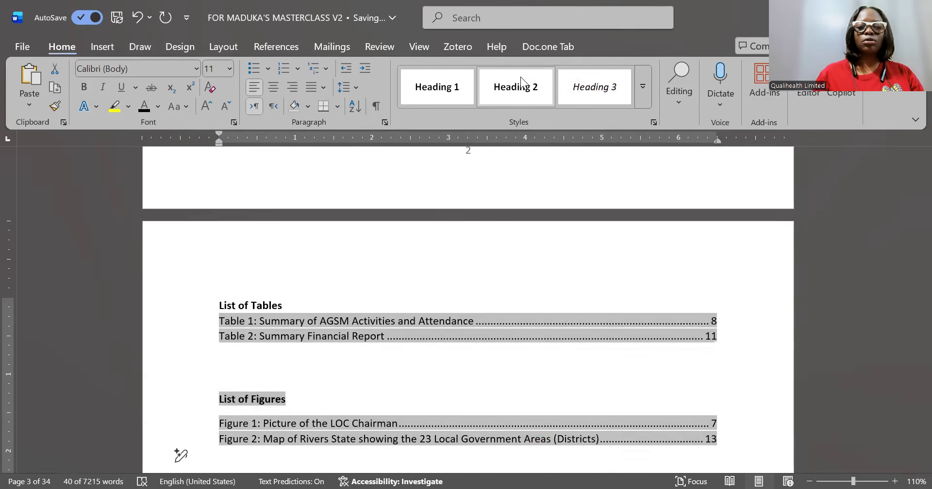
{"action": "left_click", "coordinate": [521, 77]}
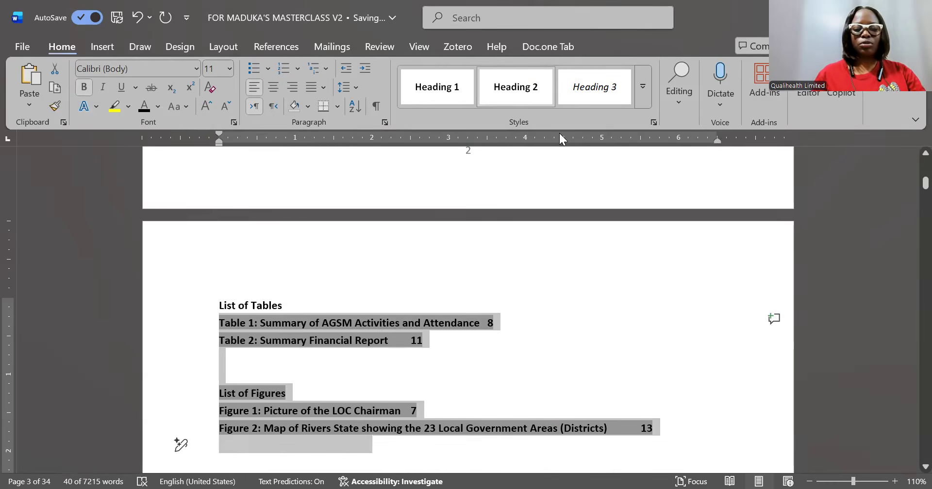
{"action": "key", "text": "ctrl+z"}
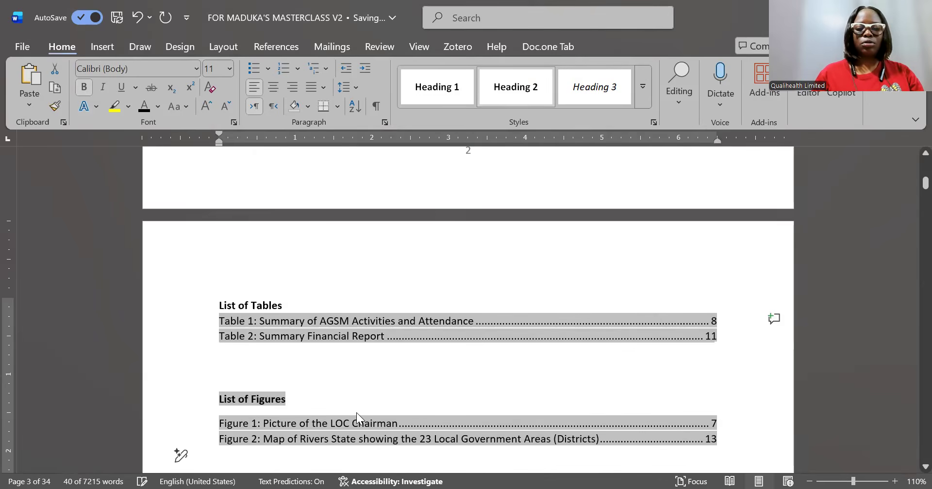
{"action": "left_click", "coordinate": [341, 367]}
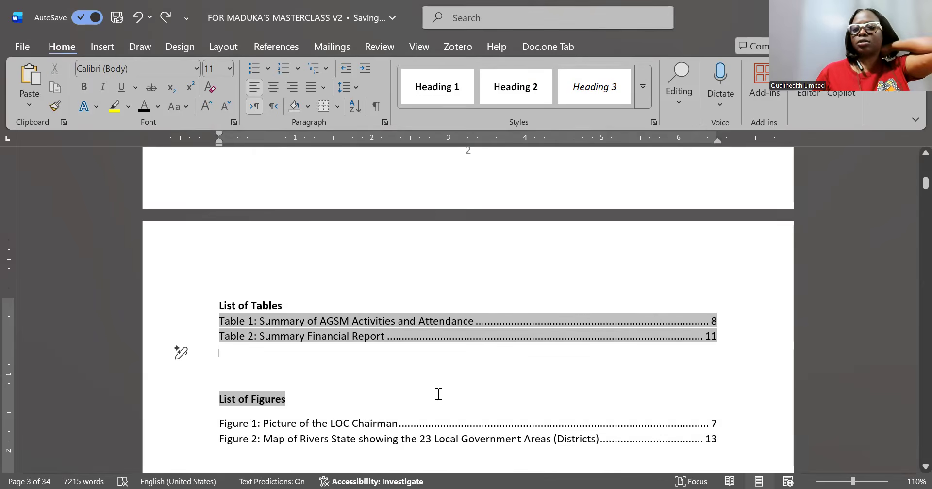
- Update the table of contents to include the newly styled heading
{"action": "scroll", "coordinate": [438, 395], "scroll_direction": "up", "scroll_amount": 6}
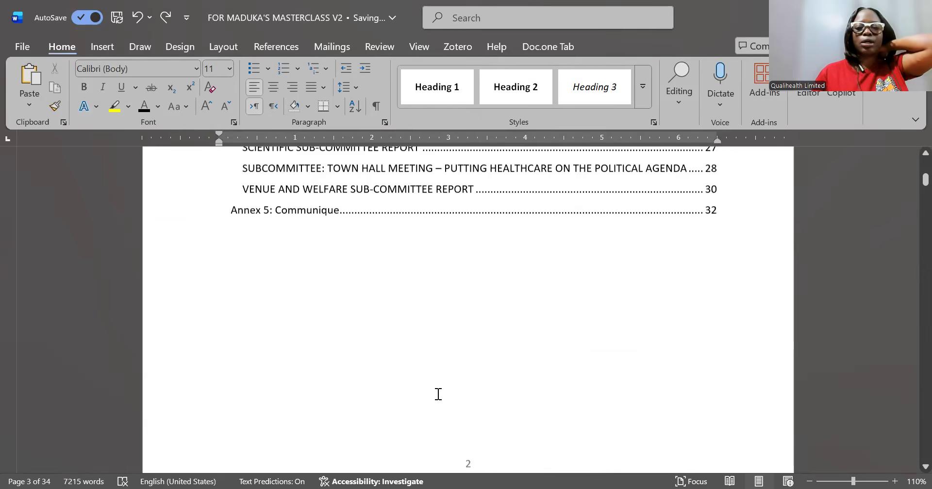
{"action": "scroll", "coordinate": [439, 394], "scroll_direction": "up", "scroll_amount": 5}
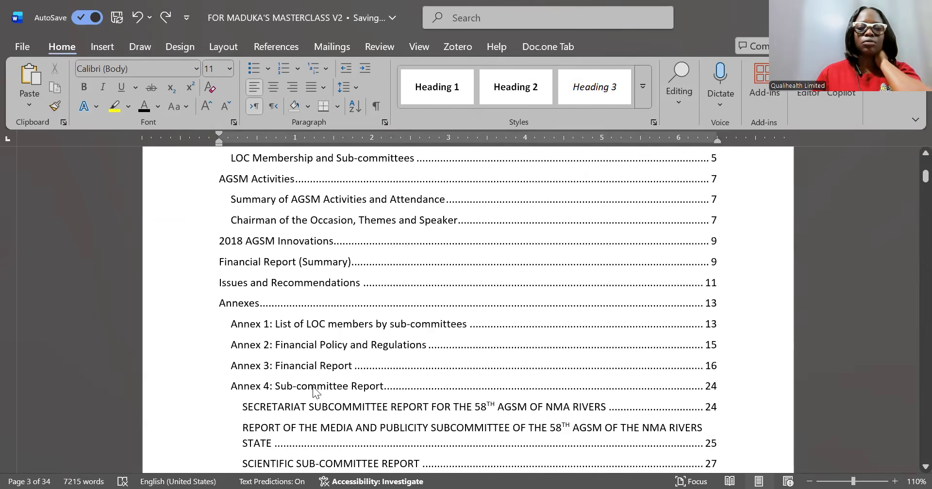
{"action": "scroll", "coordinate": [292, 397], "scroll_direction": "up", "scroll_amount": 5}
{"action": "left_click", "coordinate": [314, 411]}
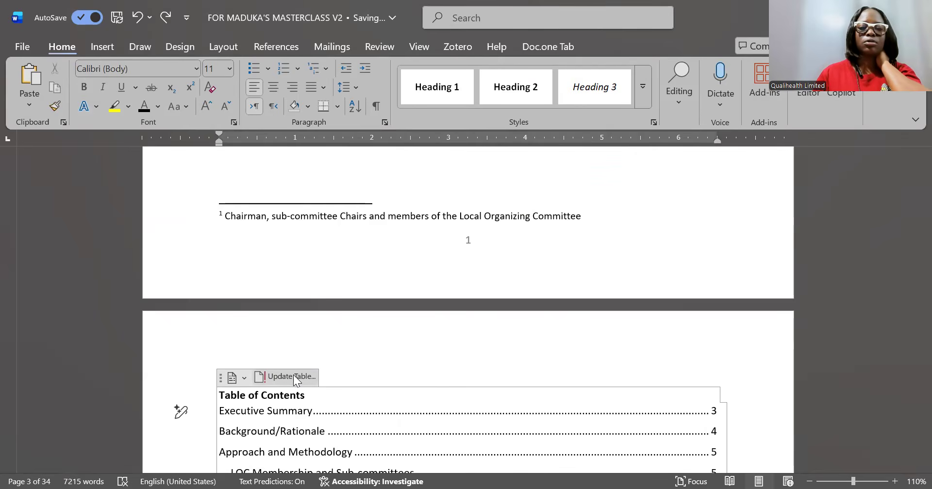
{"action": "left_click", "coordinate": [294, 376]}
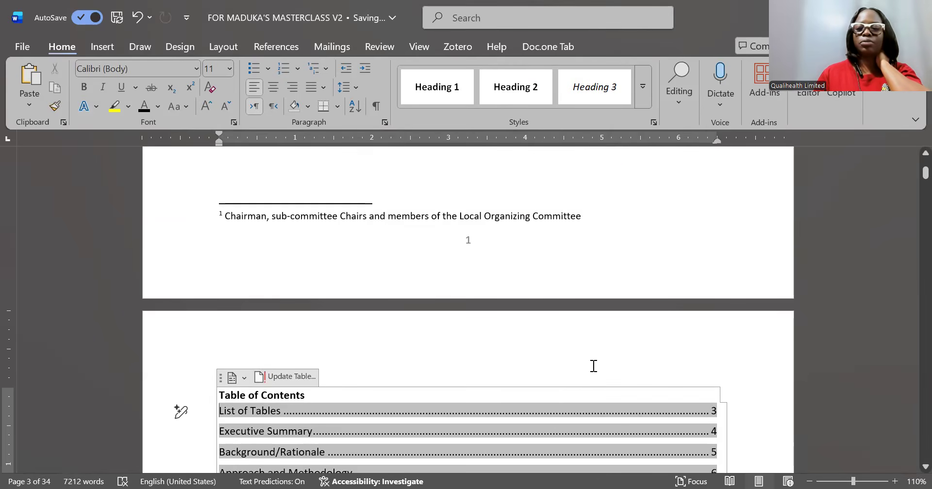
- Apply the Heading 1 style to the "Table of Contents" title and set its text to 12 pt black
{"action": "scroll", "coordinate": [593, 367], "scroll_direction": "down", "scroll_amount": 10}
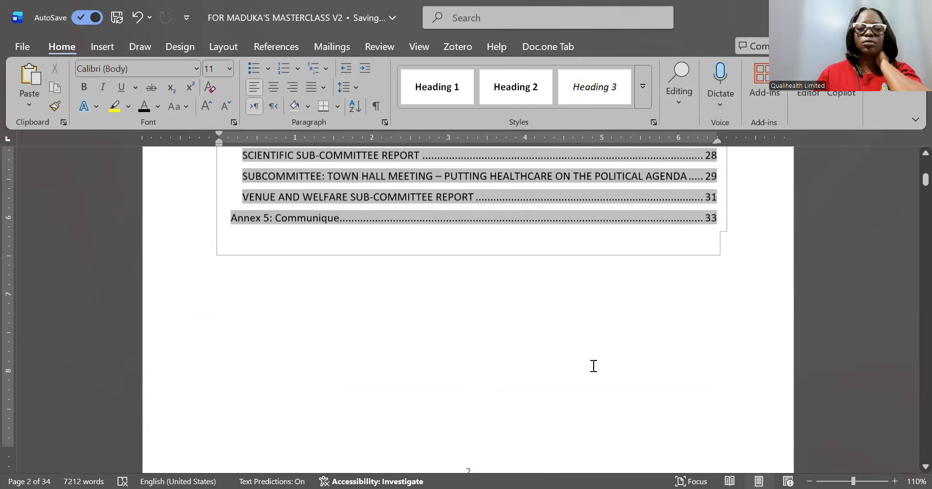
{"action": "scroll", "coordinate": [593, 366], "scroll_direction": "down", "scroll_amount": 8}
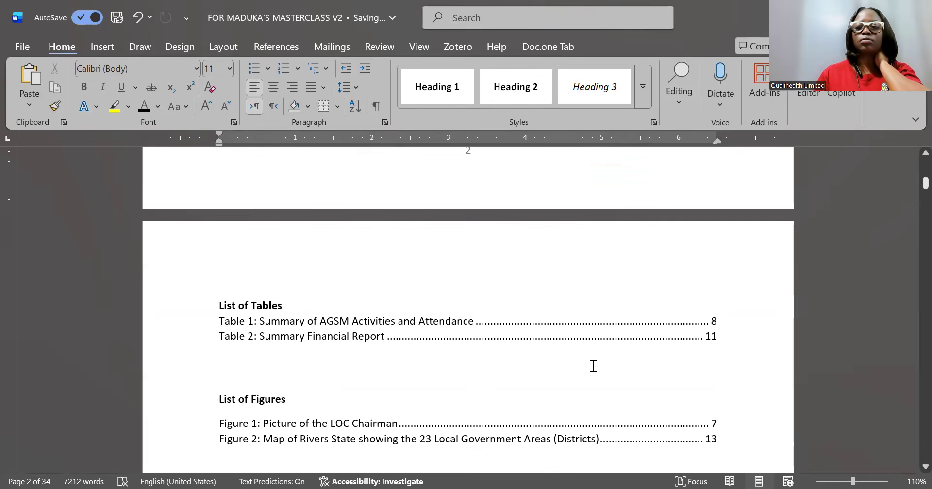
{"action": "scroll", "coordinate": [594, 366], "scroll_direction": "up", "scroll_amount": 8}
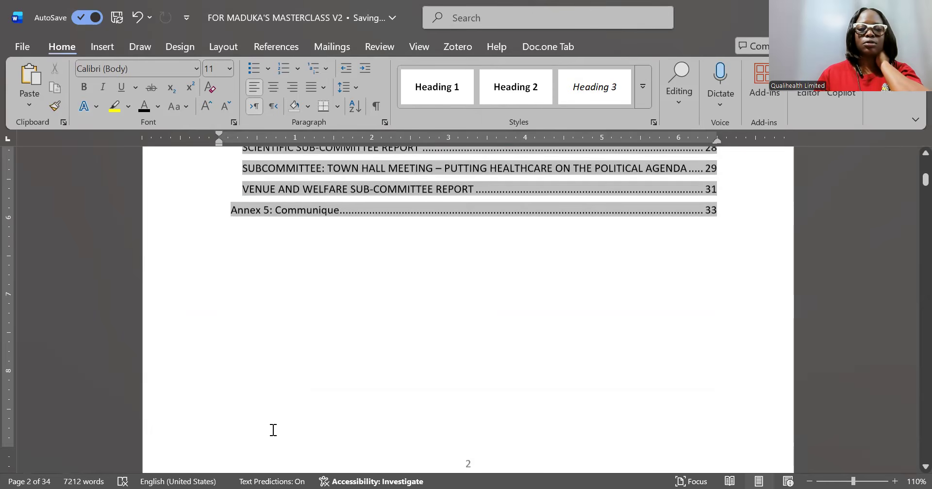
{"action": "scroll", "coordinate": [227, 407], "scroll_direction": "up", "scroll_amount": 10}
{"action": "triple_click", "coordinate": [227, 407]}
{"action": "left_click", "coordinate": [427, 94]}
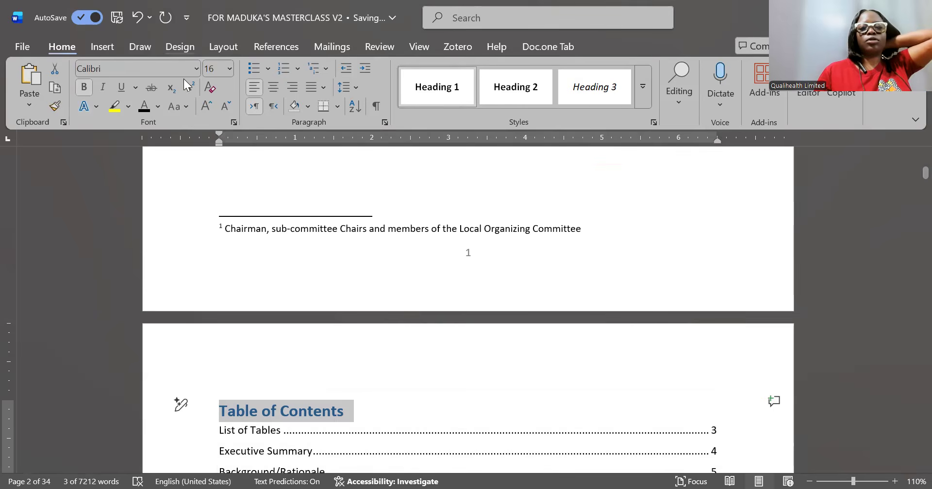
{"action": "left_click", "coordinate": [228, 67]}
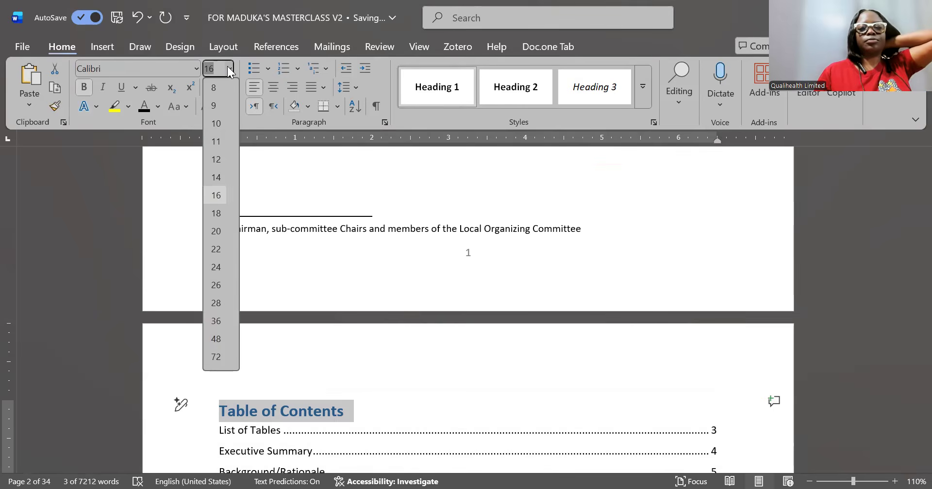
{"action": "left_click", "coordinate": [220, 159]}
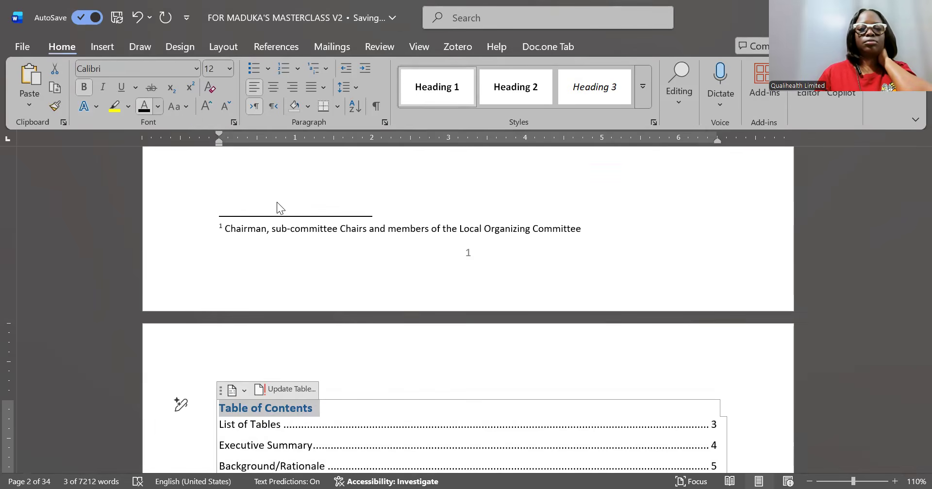
- Update the entire table of contents after restyling its title
{"action": "left_click", "coordinate": [299, 389]}
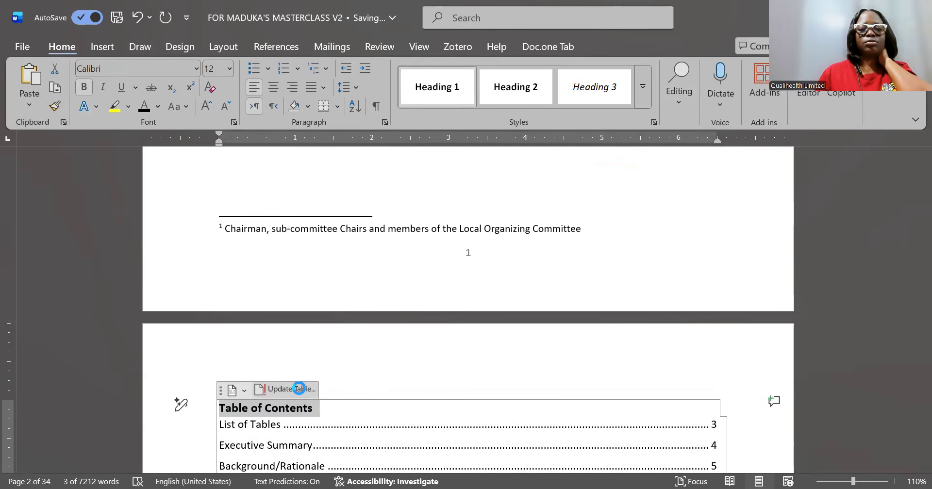
{"action": "left_click", "coordinate": [446, 252]}
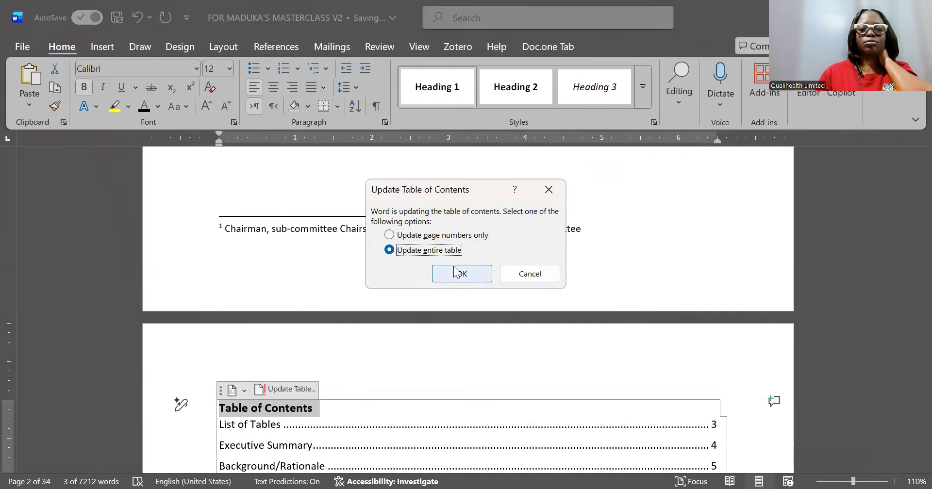
{"action": "left_click", "coordinate": [457, 273]}
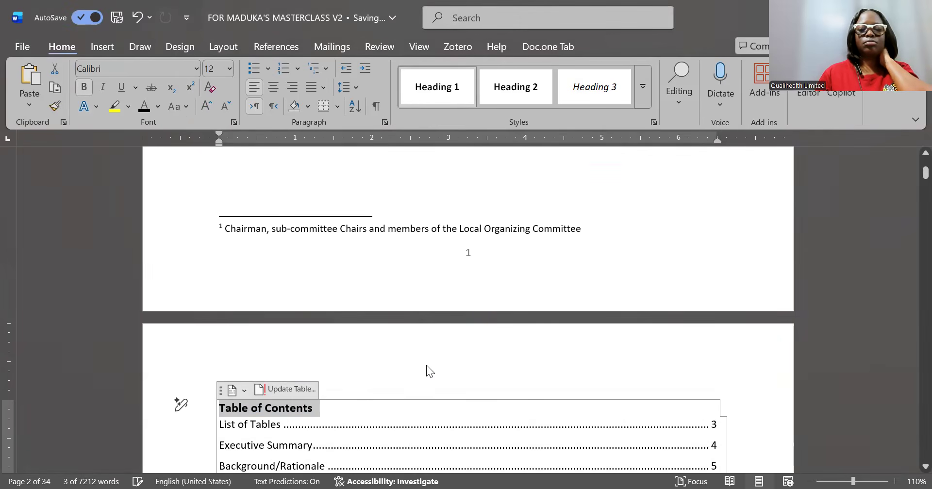
- Reapply the Heading 1 style to the "Table of Contents" title and update the entire table again
{"action": "left_click_drag", "start_coordinate": [316, 408], "coordinate": [218, 415]}
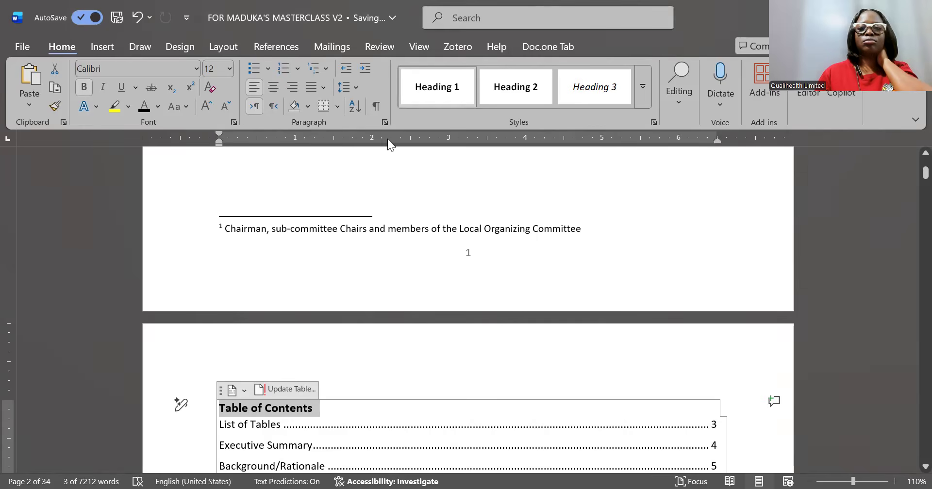
{"action": "left_click", "coordinate": [428, 95]}
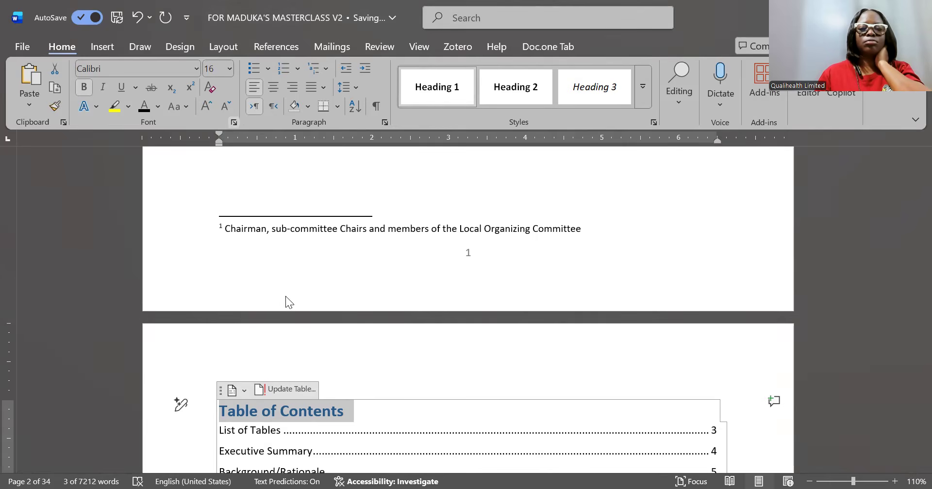
{"action": "left_click", "coordinate": [299, 390]}
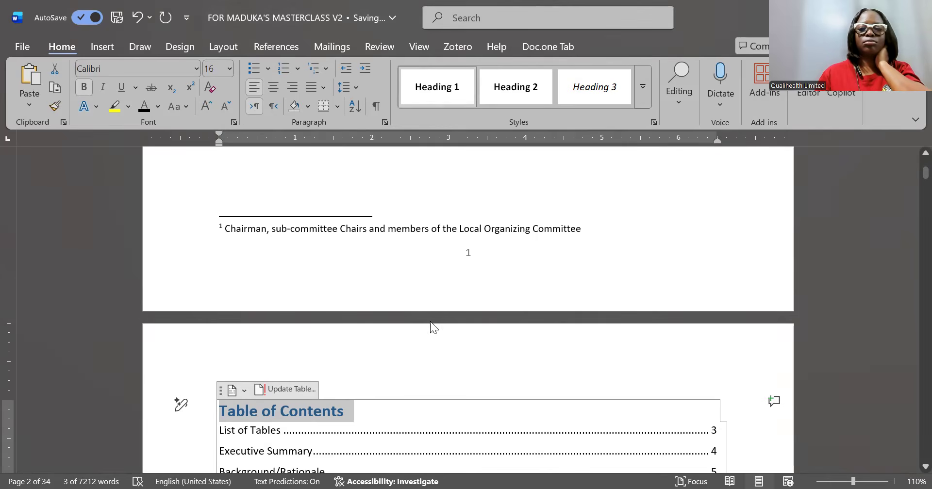
{"action": "left_click", "coordinate": [445, 251]}
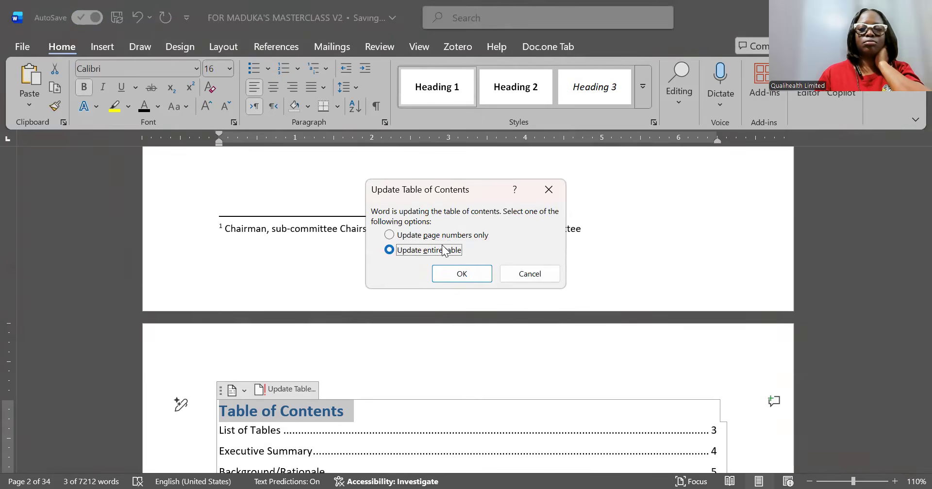
{"action": "left_click", "coordinate": [462, 275]}
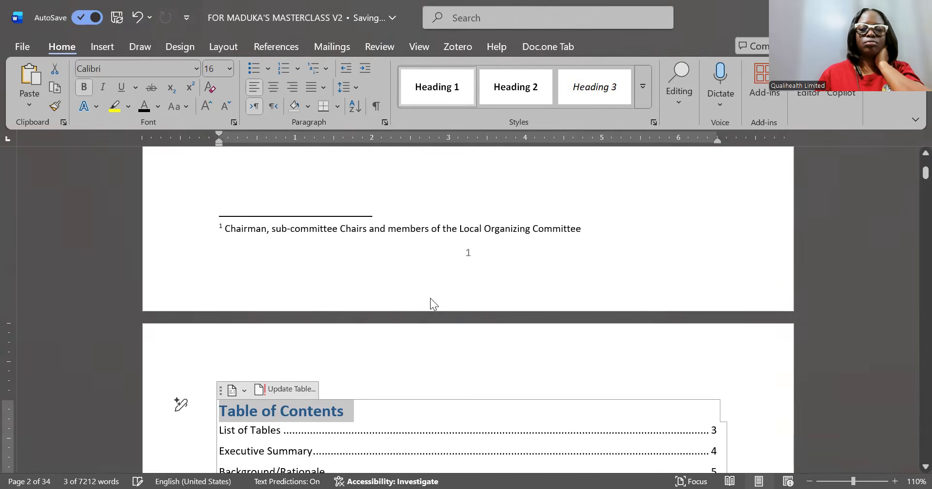
- Undo the last table of contents update and the change made just before it
{"action": "left_click", "coordinate": [351, 409]}
{"action": "left_click_drag", "start_coordinate": [356, 410], "coordinate": [215, 411]}
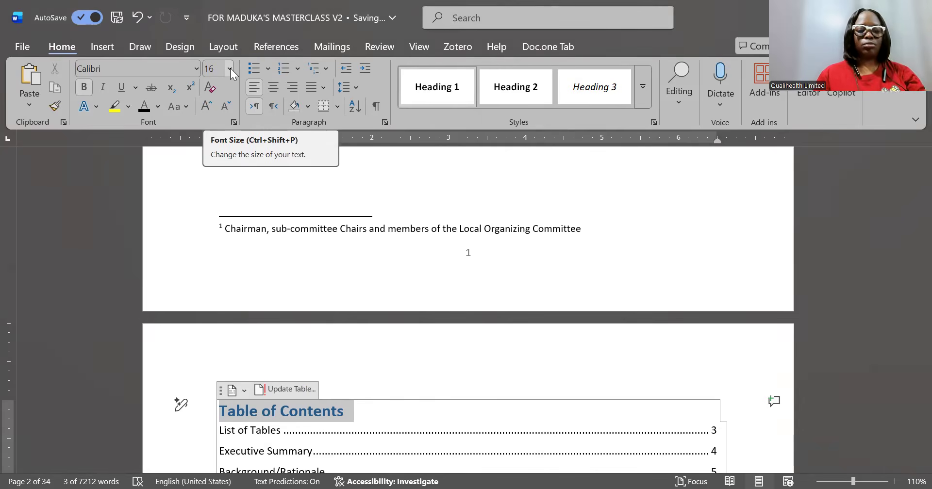
{"action": "key", "text": "ctrl+z"}
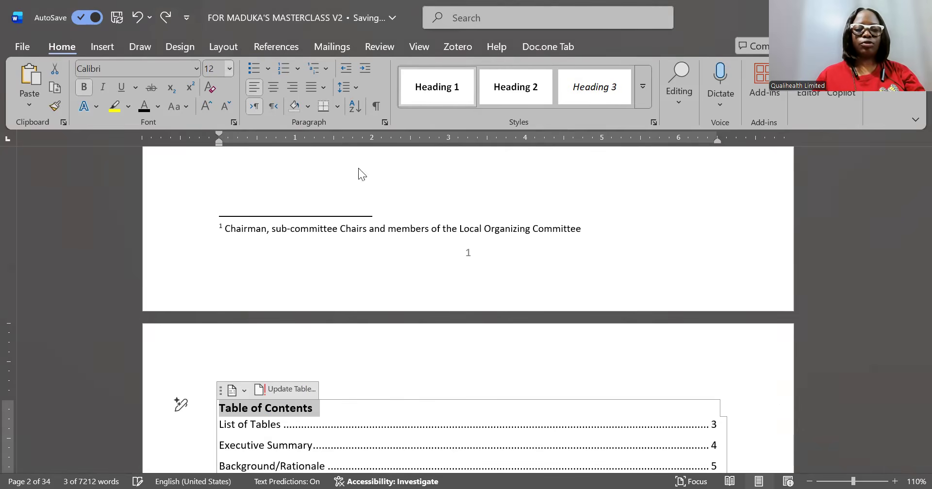
{"action": "key", "text": "ctrl+z"}
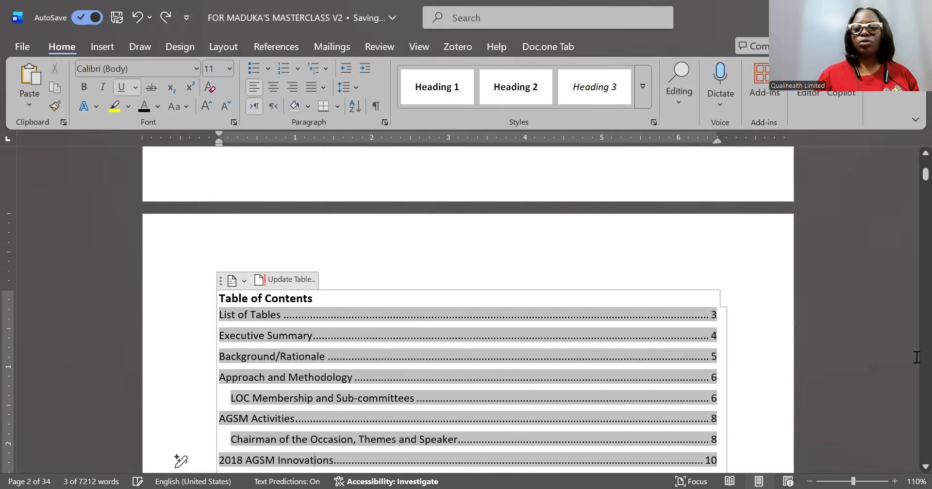
- Try applying the Heading 1 style to the "List of Figures" title below the list of tables, and undo it
{"action": "scroll", "coordinate": [911, 470], "scroll_direction": "down", "scroll_amount": 5}
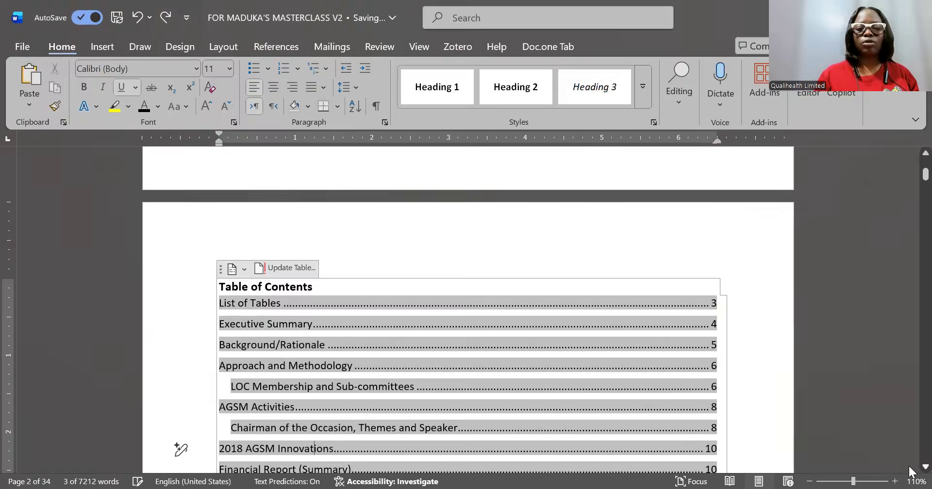
{"action": "scroll", "coordinate": [910, 470], "scroll_direction": "down", "scroll_amount": 1}
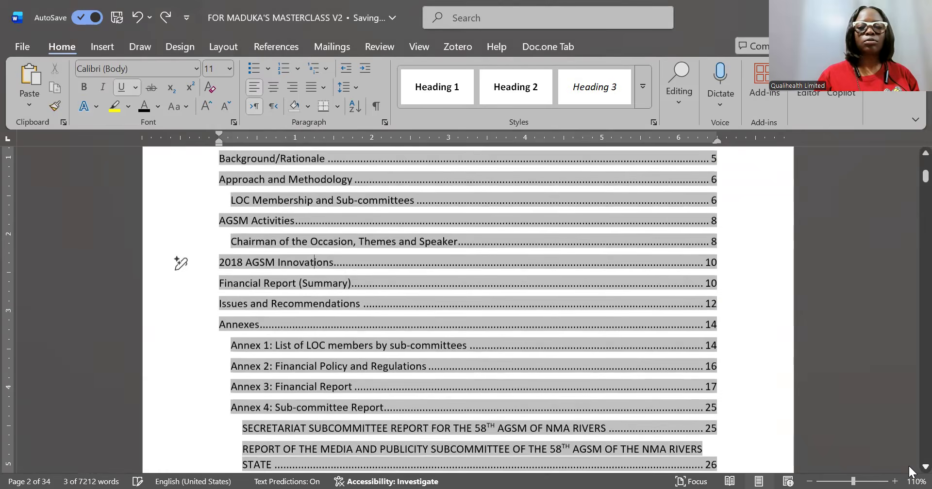
{"action": "scroll", "coordinate": [910, 471], "scroll_direction": "down", "scroll_amount": 12}
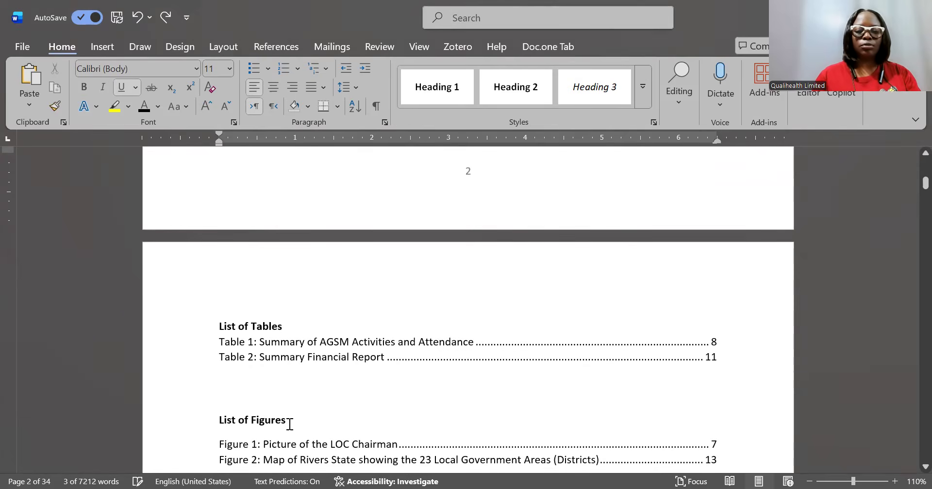
{"action": "left_click_drag", "start_coordinate": [224, 419], "coordinate": [717, 461]}
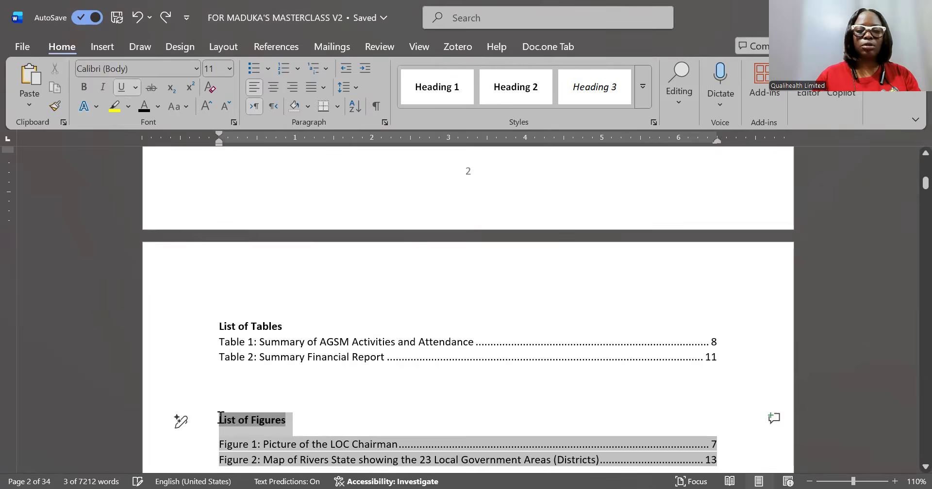
{"action": "left_click", "coordinate": [444, 88]}
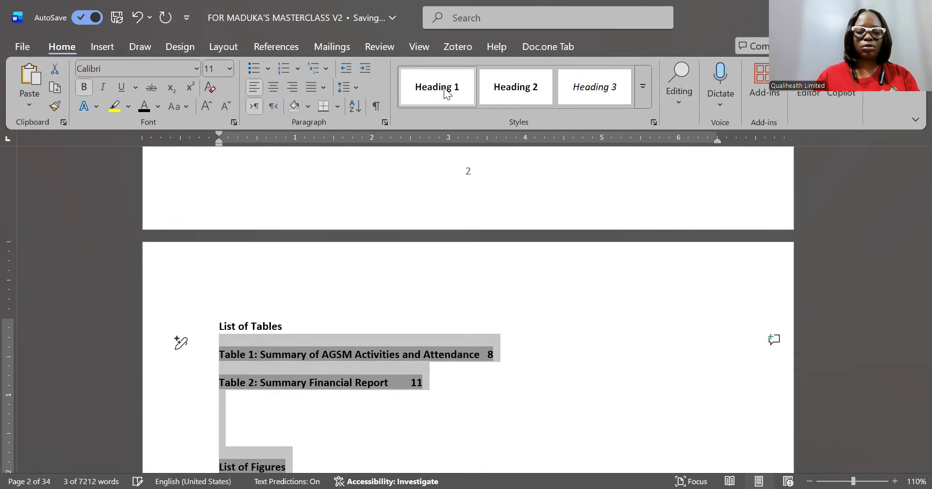
{"action": "key", "text": "ctrl+z"}
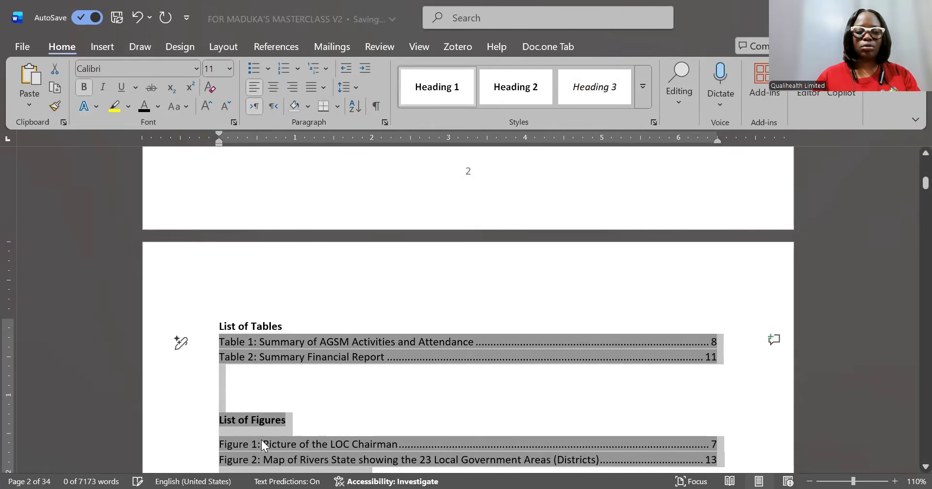
- Insert a blank line below and another above the "List of Figures" title to separate it from the neighbouring lists
{"action": "left_click", "coordinate": [286, 405]}
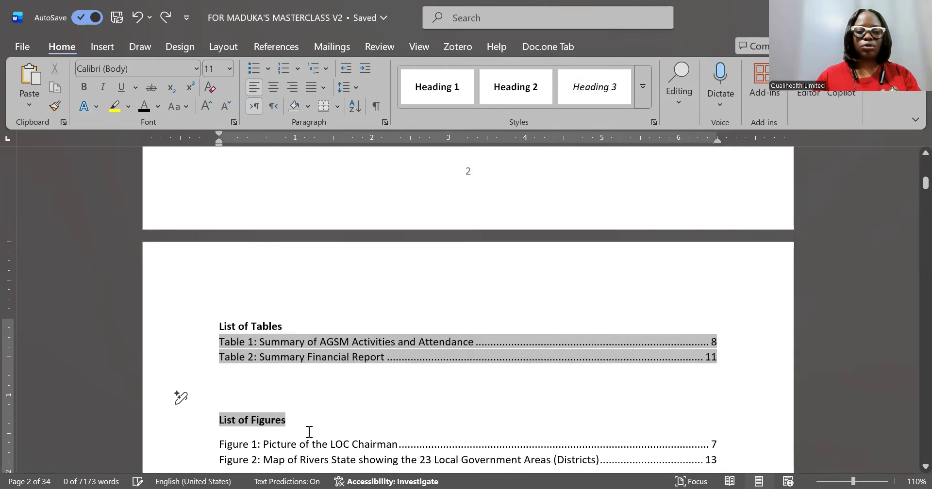
{"action": "key", "text": "Return"}
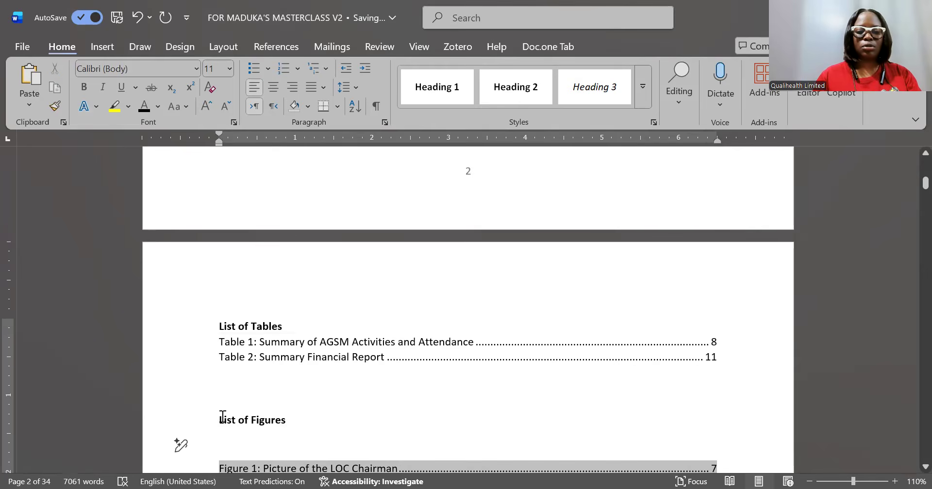
{"action": "left_click_drag", "start_coordinate": [223, 420], "coordinate": [290, 422]}
{"action": "left_click", "coordinate": [289, 421]}
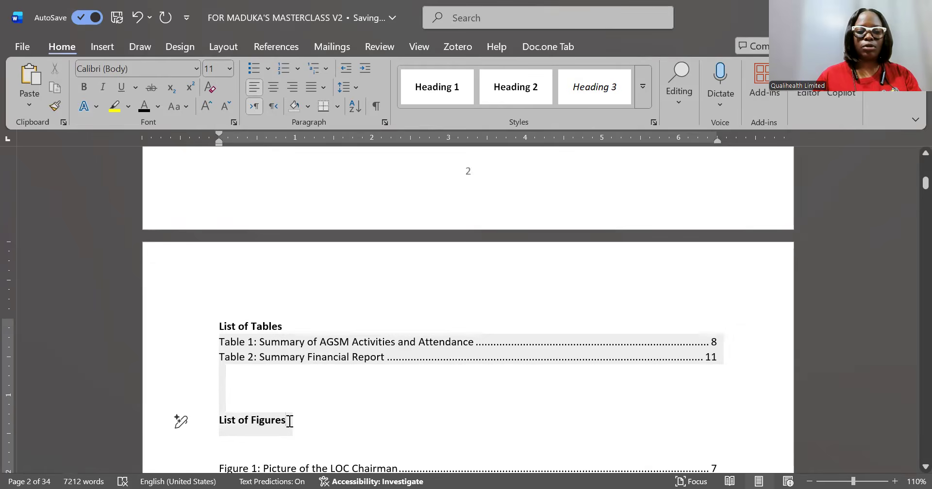
{"action": "left_click", "coordinate": [237, 406]}
{"action": "key", "text": "Return"}
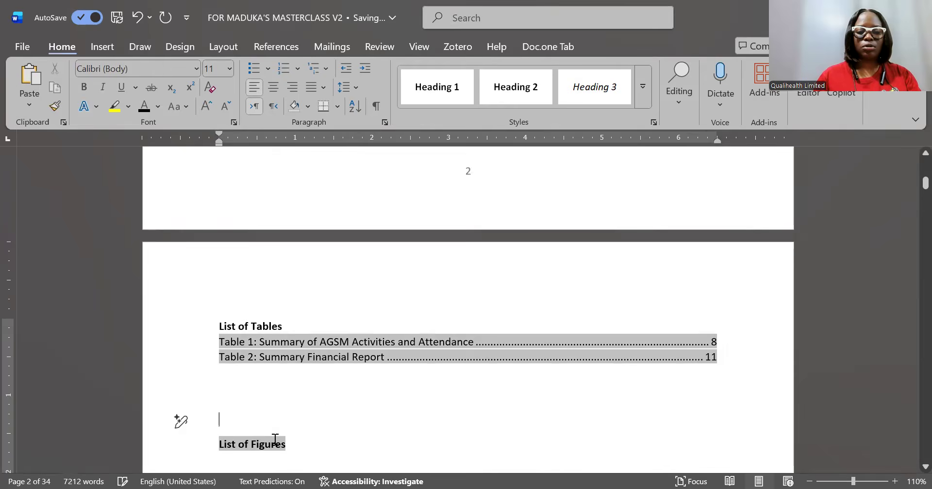
- Try to select the "List of Figures" title separately from the list of tables above it
{"action": "mouse_move", "coordinate": [291, 448]}
{"action": "left_mouse_down"}
{"action": "mouse_move", "coordinate": [217, 445]}
{"action": "mouse_move", "coordinate": [286, 445]}
{"action": "left_mouse_up"}
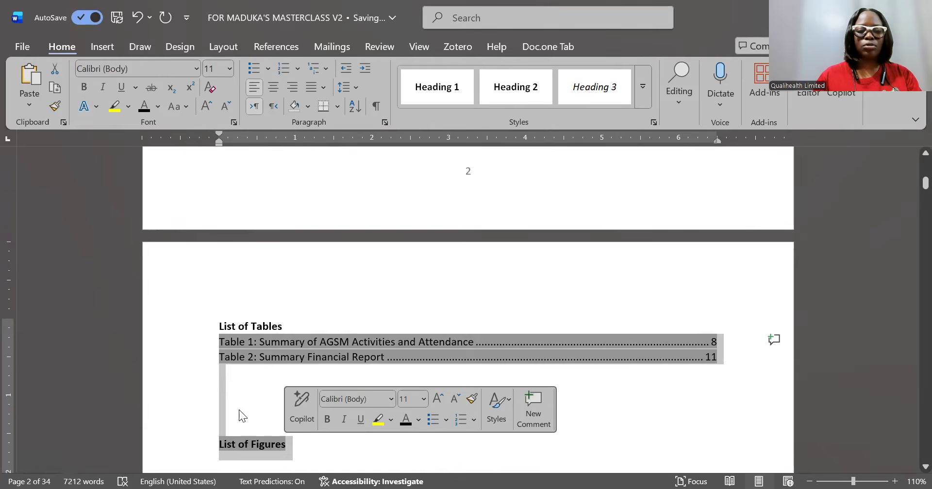
{"action": "left_click", "coordinate": [239, 405]}
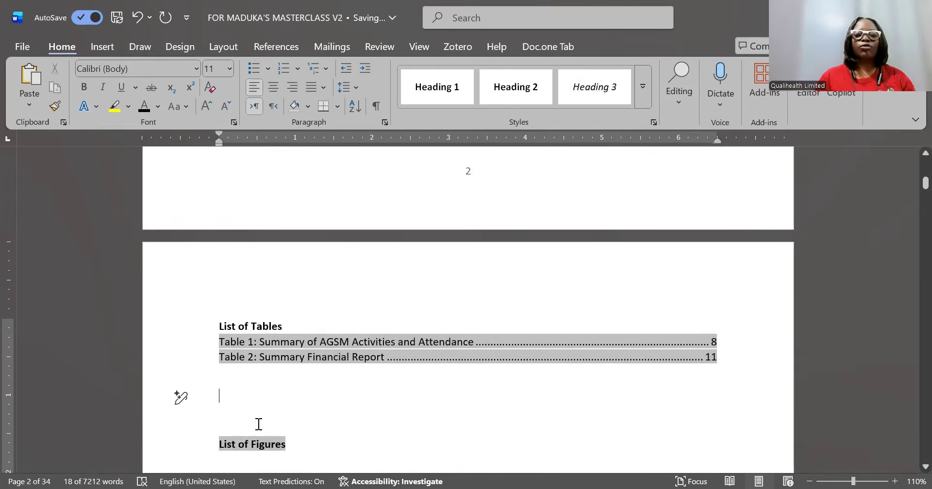
{"action": "key", "text": "Down"}
{"action": "key", "text": "Down"}
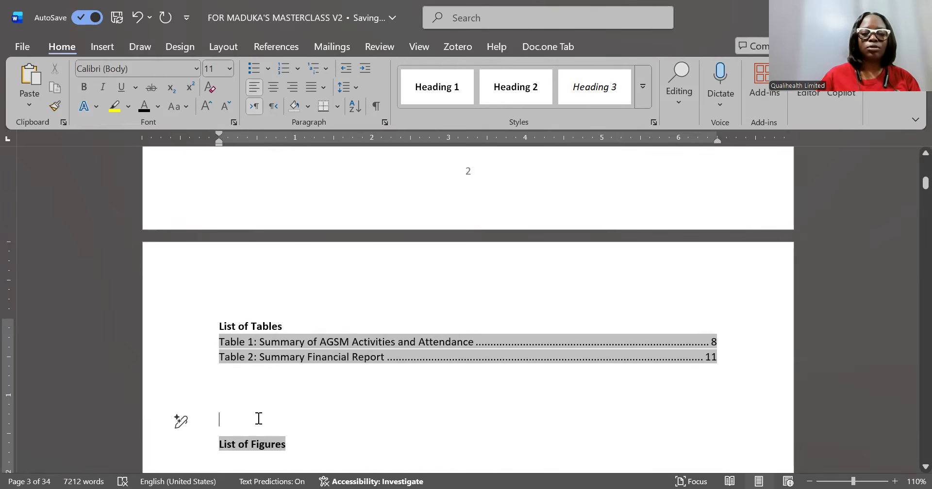
{"action": "key", "text": "Down"}
{"action": "key", "text": "Down"}
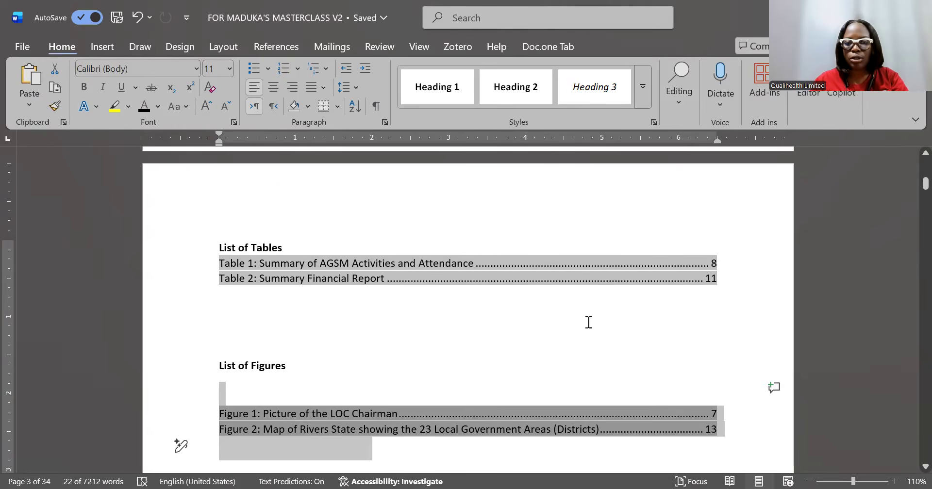
- Review the table of contents against the cover page, the lists of tables and figures, and the opening report sections
{"action": "scroll", "coordinate": [589, 322], "scroll_direction": "up", "scroll_amount": 5}
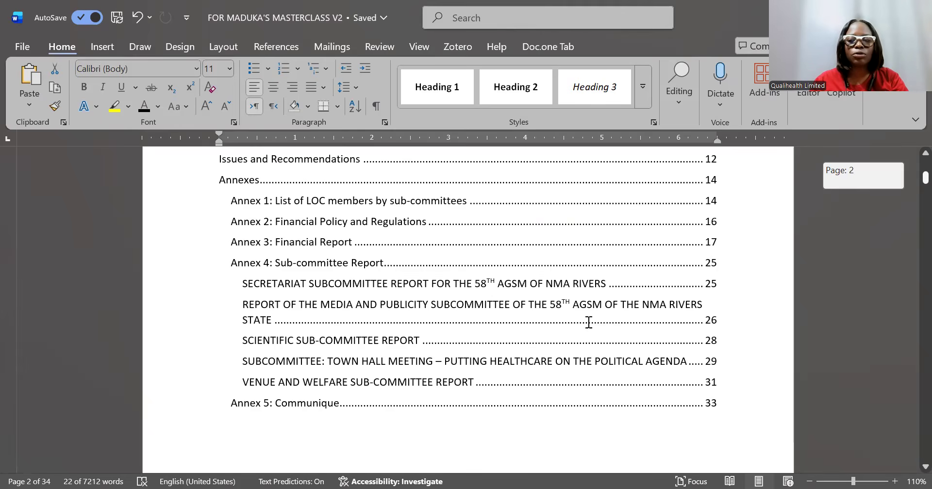
{"action": "scroll", "coordinate": [588, 322], "scroll_direction": "down", "scroll_amount": 1}
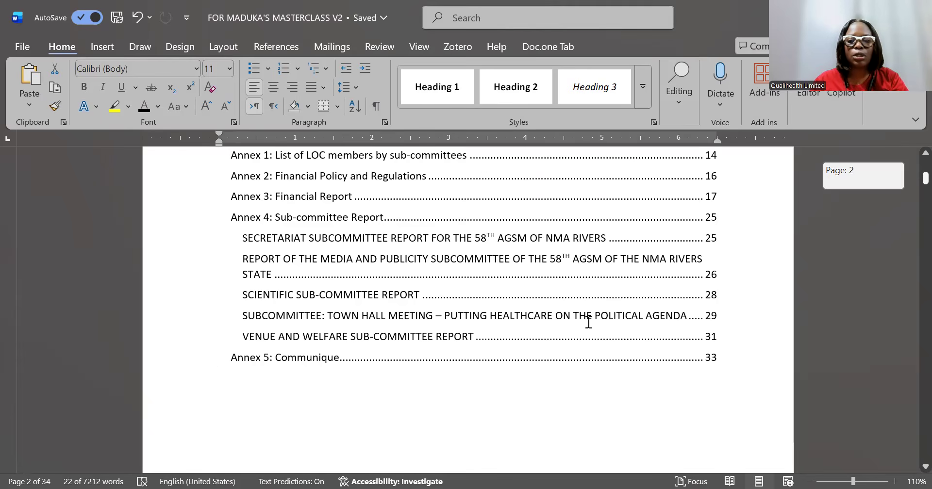
{"action": "scroll", "coordinate": [589, 322], "scroll_direction": "up", "scroll_amount": 5}
{"action": "scroll", "coordinate": [588, 323], "scroll_direction": "up", "scroll_amount": 4}
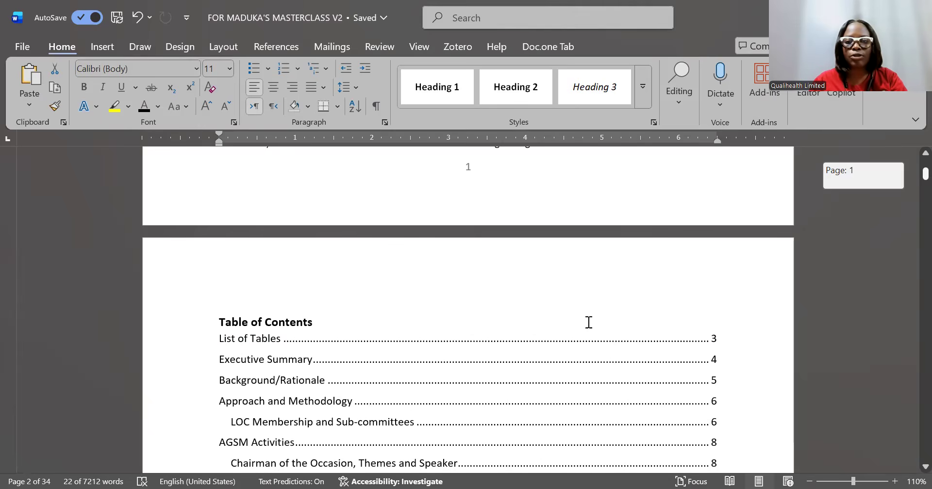
{"action": "scroll", "coordinate": [589, 322], "scroll_direction": "down", "scroll_amount": 15}
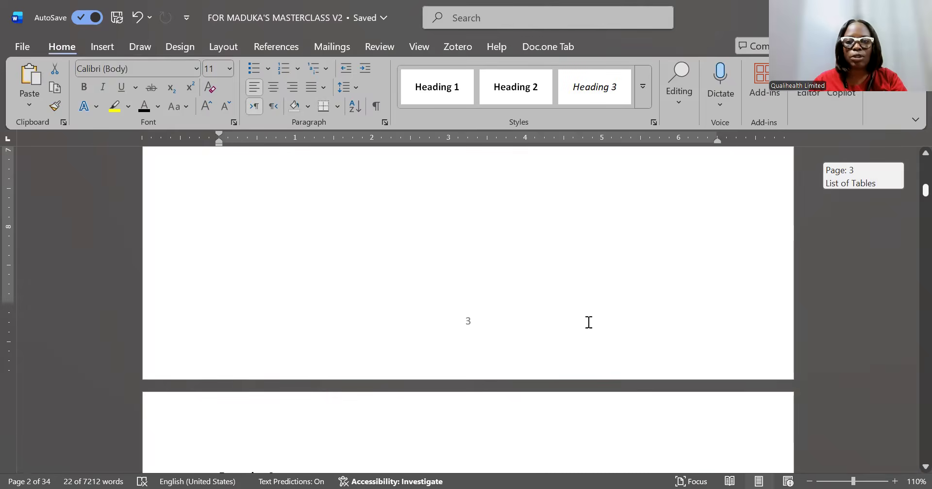
{"action": "scroll", "coordinate": [589, 322], "scroll_direction": "down", "scroll_amount": 5}
{"action": "scroll", "coordinate": [588, 322], "scroll_direction": "down", "scroll_amount": 6}
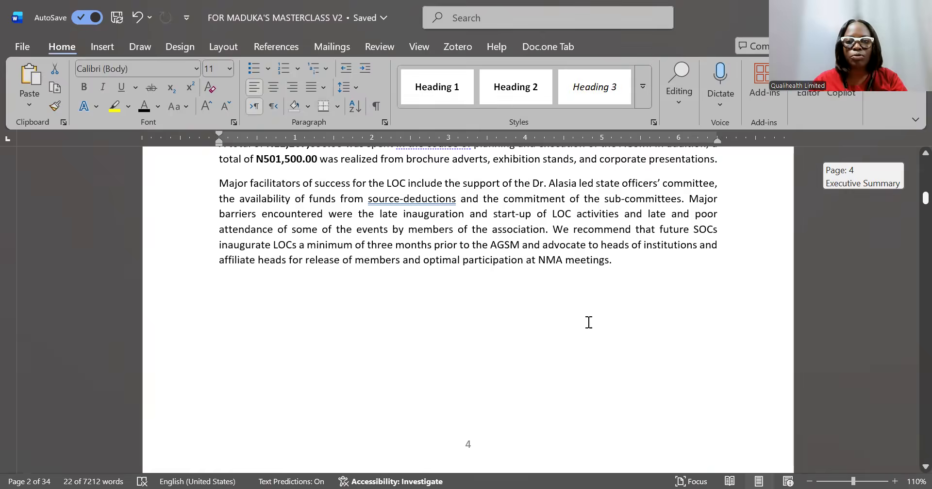
{"action": "scroll", "coordinate": [589, 322], "scroll_direction": "up", "scroll_amount": 6}
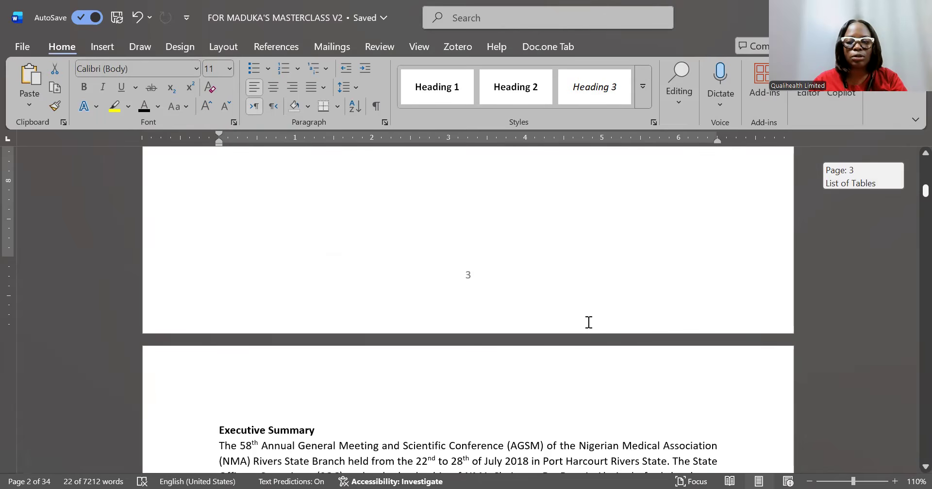
{"action": "scroll", "coordinate": [588, 323], "scroll_direction": "down", "scroll_amount": 6}
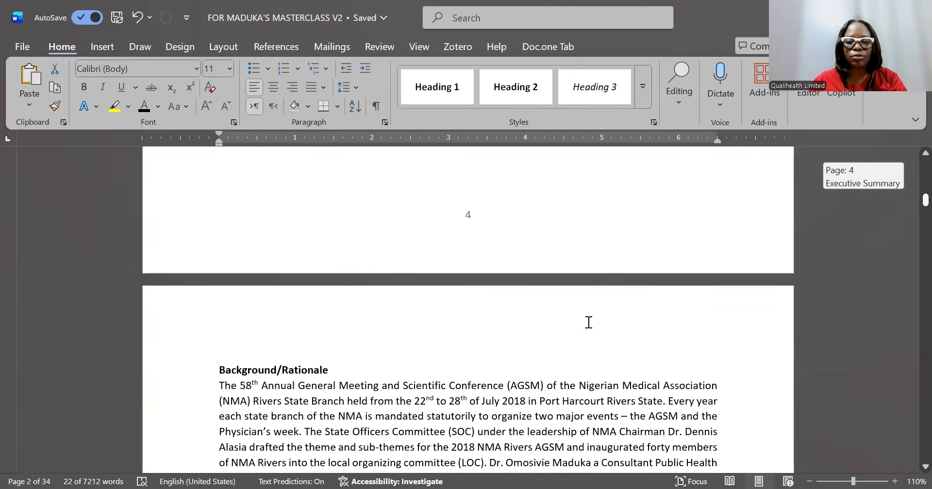
{"action": "scroll", "coordinate": [588, 323], "scroll_direction": "up", "scroll_amount": 15}
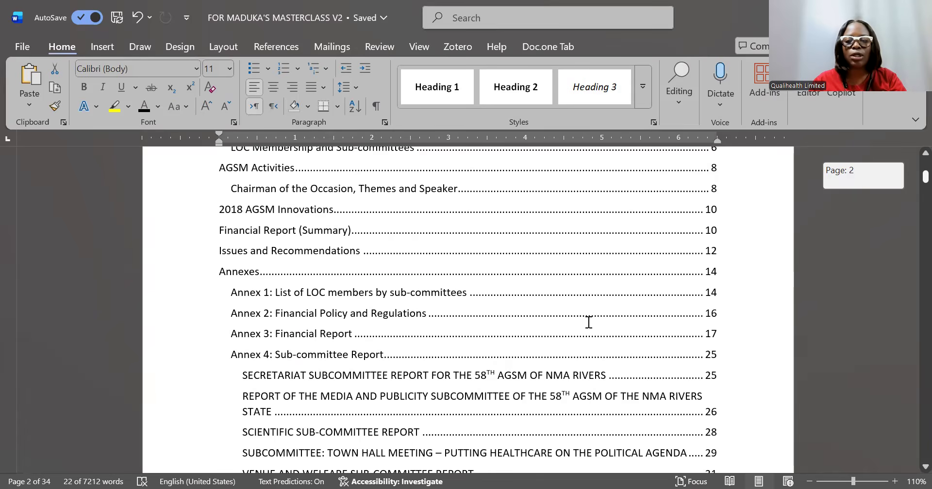
{"action": "scroll", "coordinate": [589, 322], "scroll_direction": "up", "scroll_amount": 5}
{"action": "scroll", "coordinate": [589, 322], "scroll_direction": "up", "scroll_amount": 5}
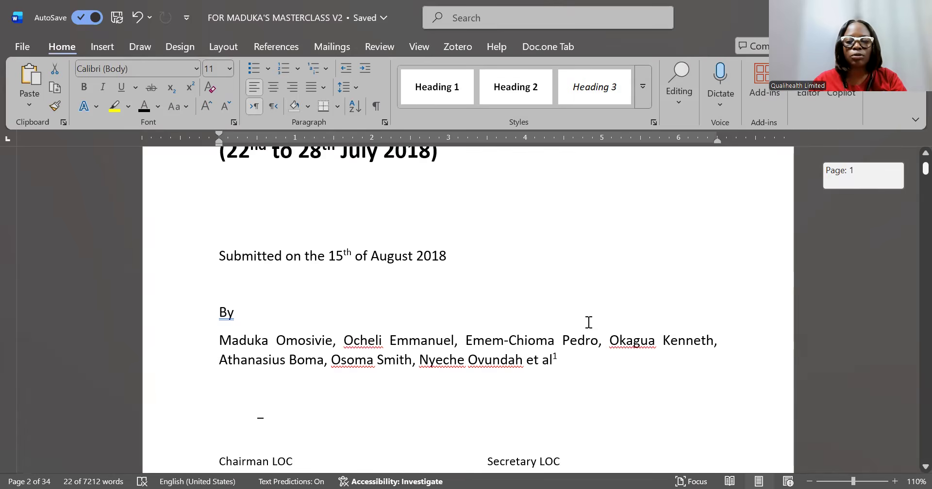
{"action": "scroll", "coordinate": [589, 322], "scroll_direction": "down", "scroll_amount": 8}
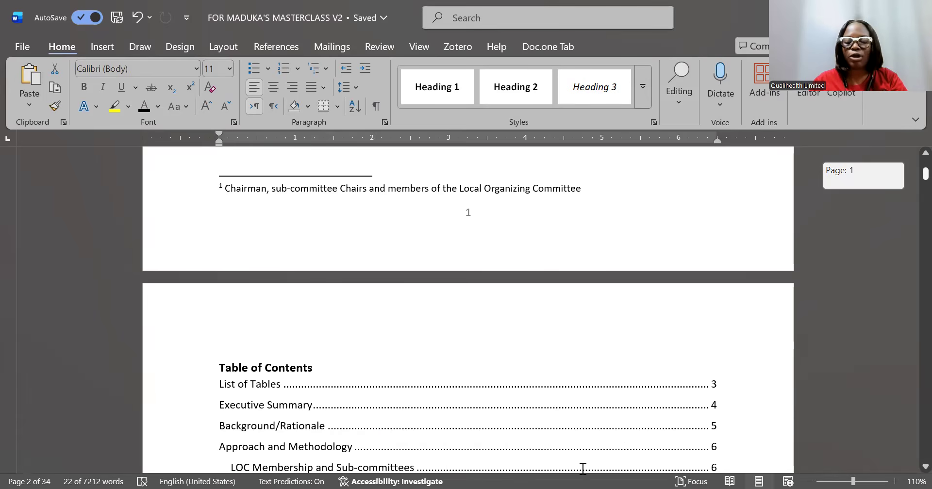
{"action": "scroll", "coordinate": [583, 469], "scroll_direction": "down", "scroll_amount": 5}
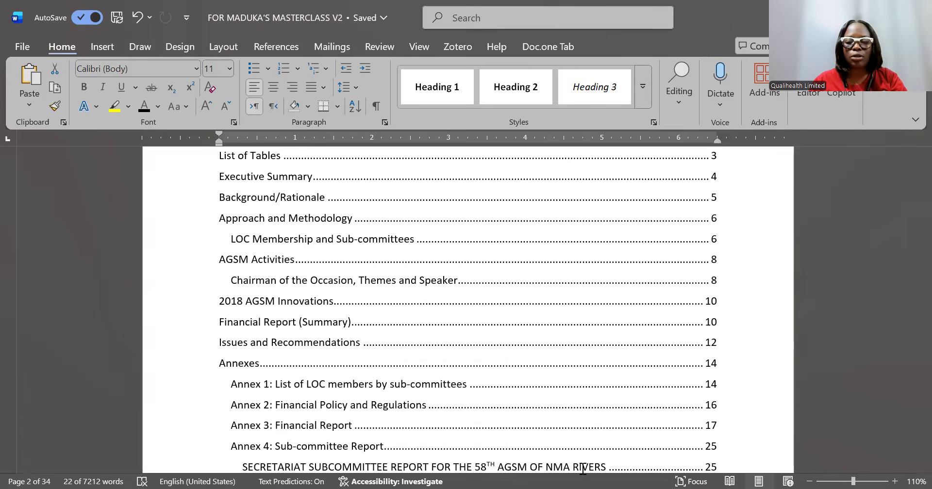